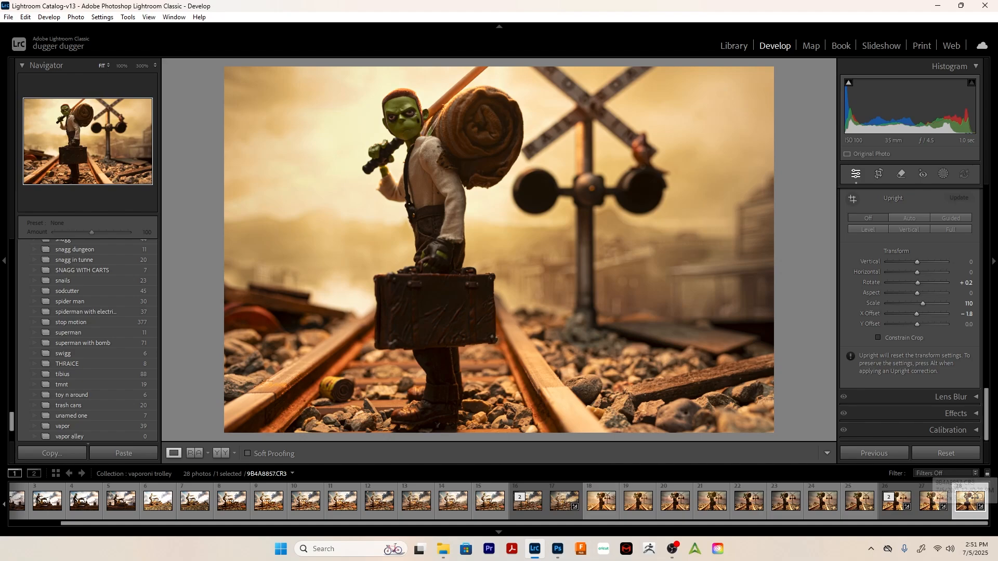
# Open the selected photo 9B4A8857.CR3 from Lightroom Classic in Photoshop and duplicate its Background layer
pyautogui.rightClick(969, 501)
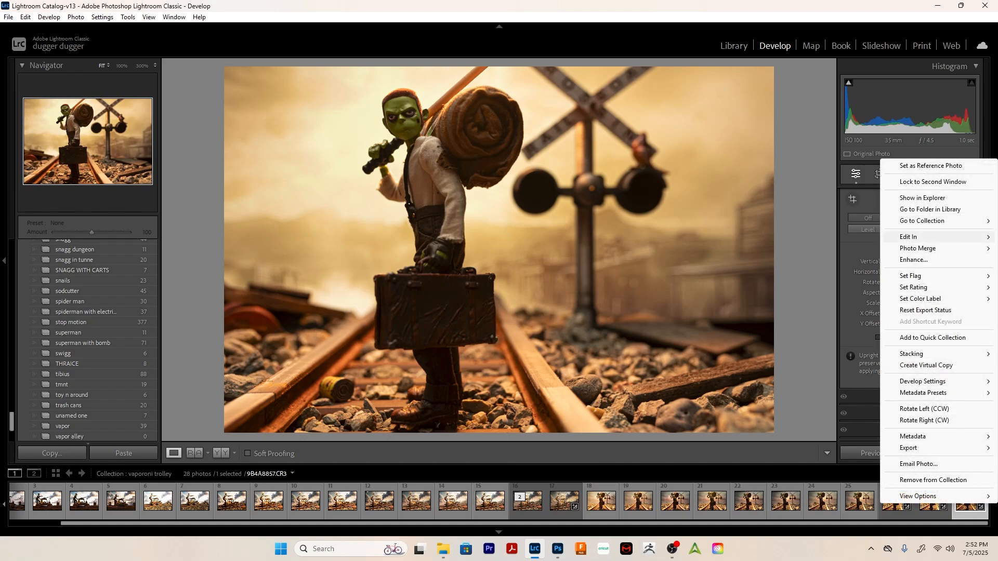
pyautogui.moveTo(936, 237)
pyautogui.click(780, 237)
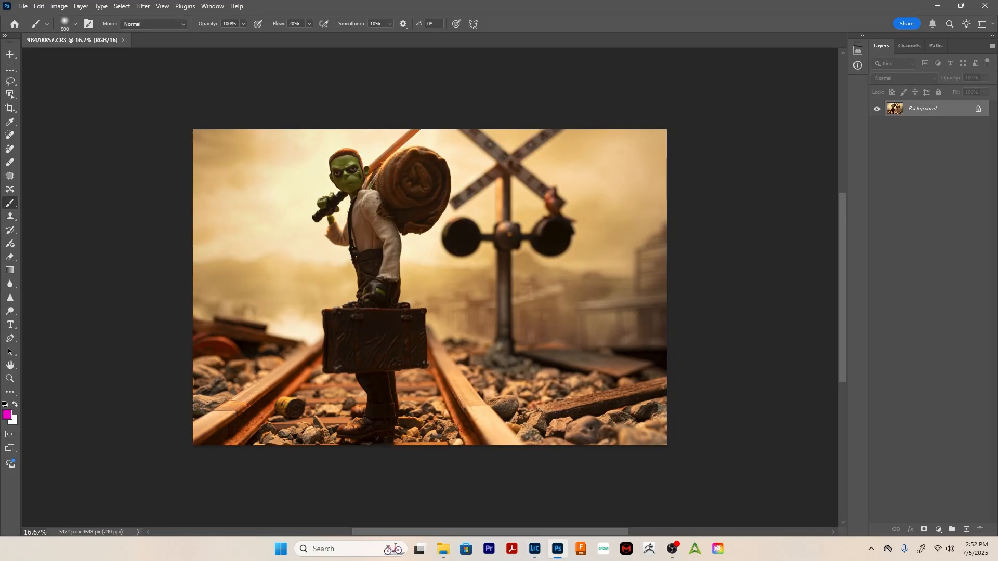
pyautogui.hotkey('ctrl', 'j')
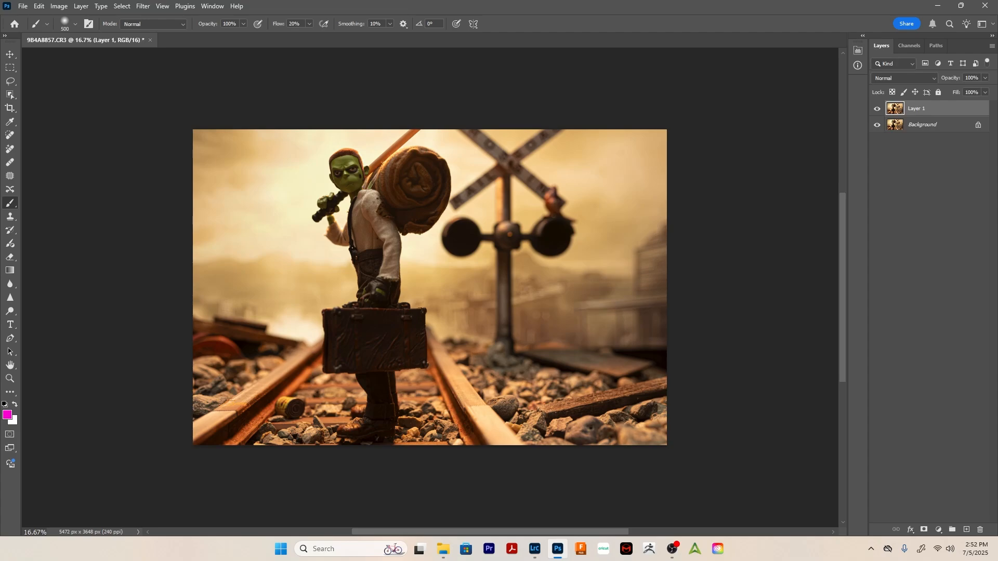
# Examine the figure's face, clear shoulder strap, shirt and trousers up close, and the whole scene, for flaws to retouch
pyautogui.press('z')
pyautogui.click(465, 298)
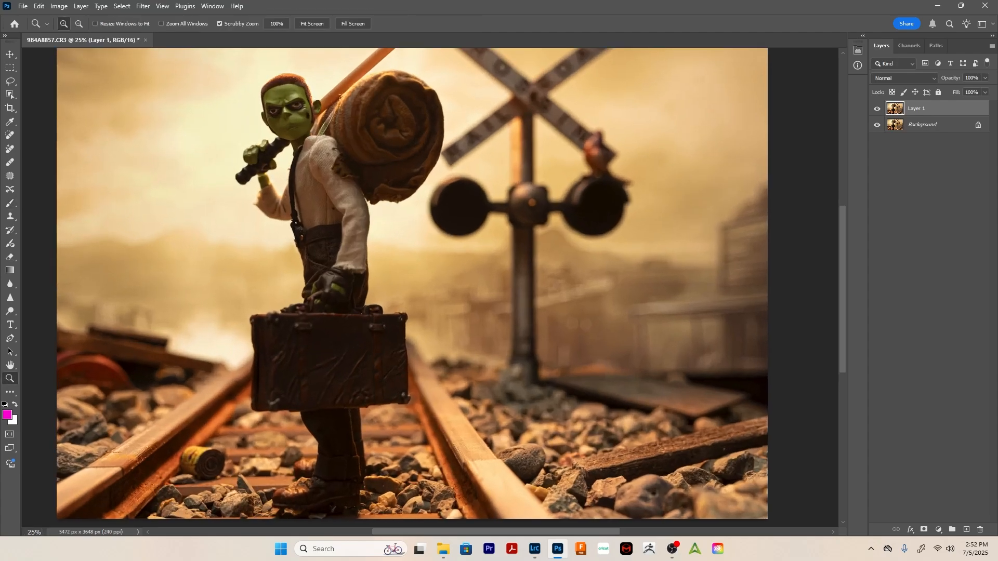
pyautogui.moveTo(465, 298); pyautogui.dragTo(500, 297)
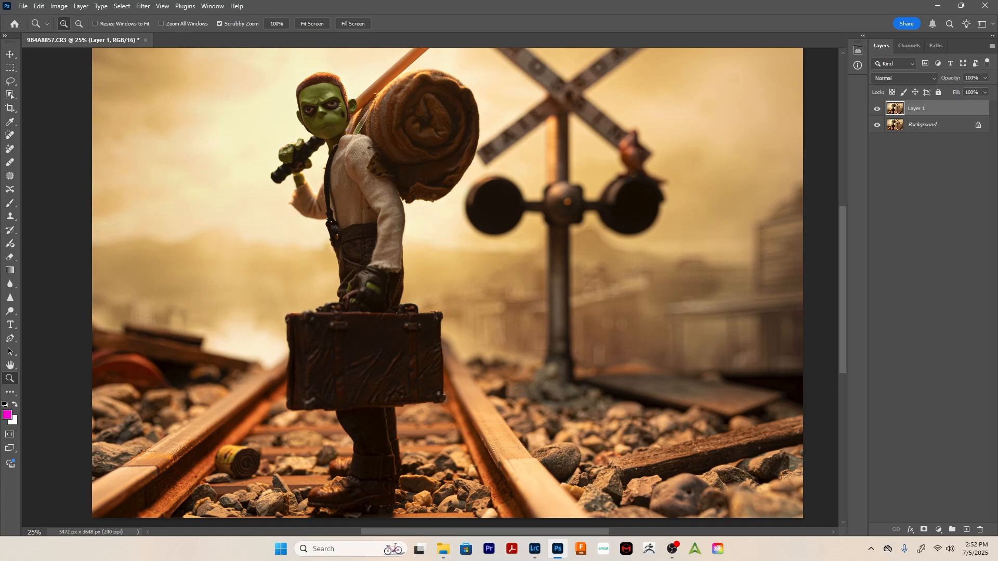
pyautogui.scroll(-2, 448, 283)
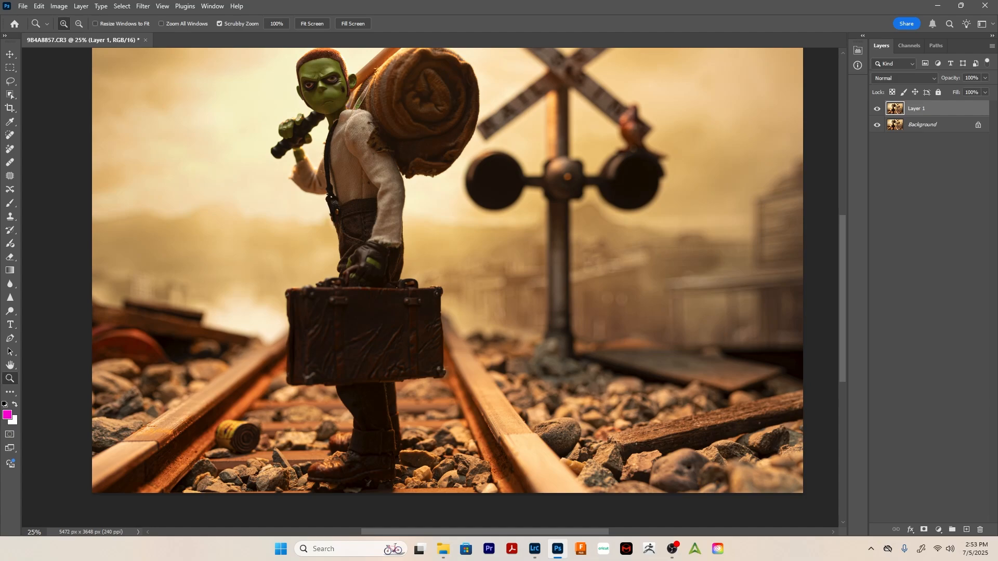
pyautogui.moveTo(355, 92); pyautogui.dragTo(458, 94)
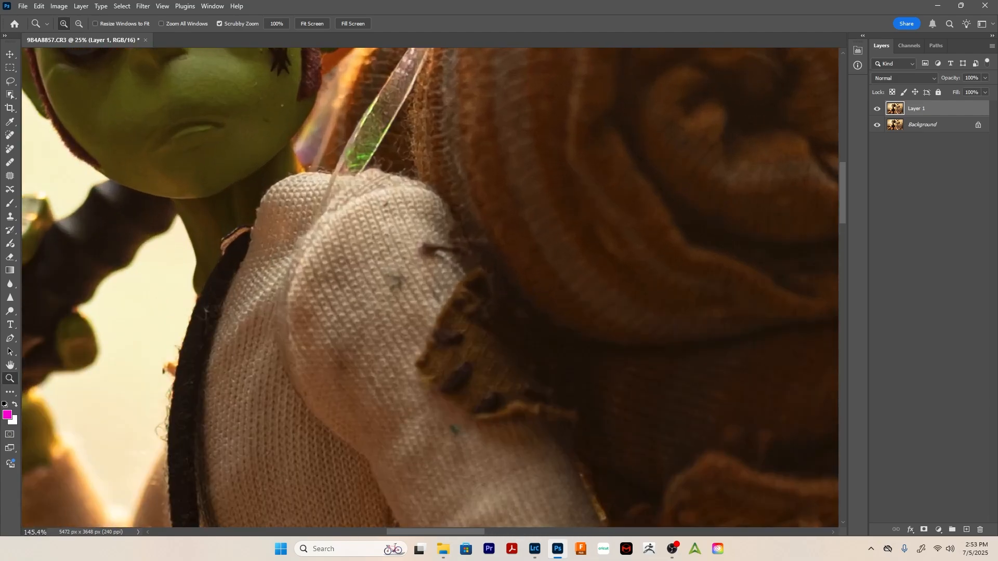
pyautogui.moveTo(437, 156); pyautogui.dragTo(461, 392)
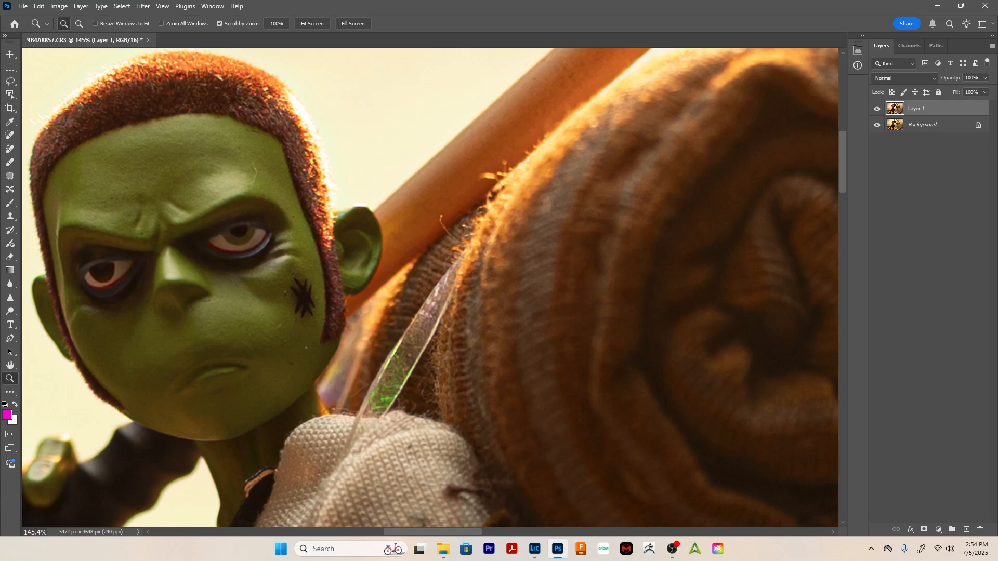
pyautogui.moveTo(402, 268); pyautogui.dragTo(459, 306)
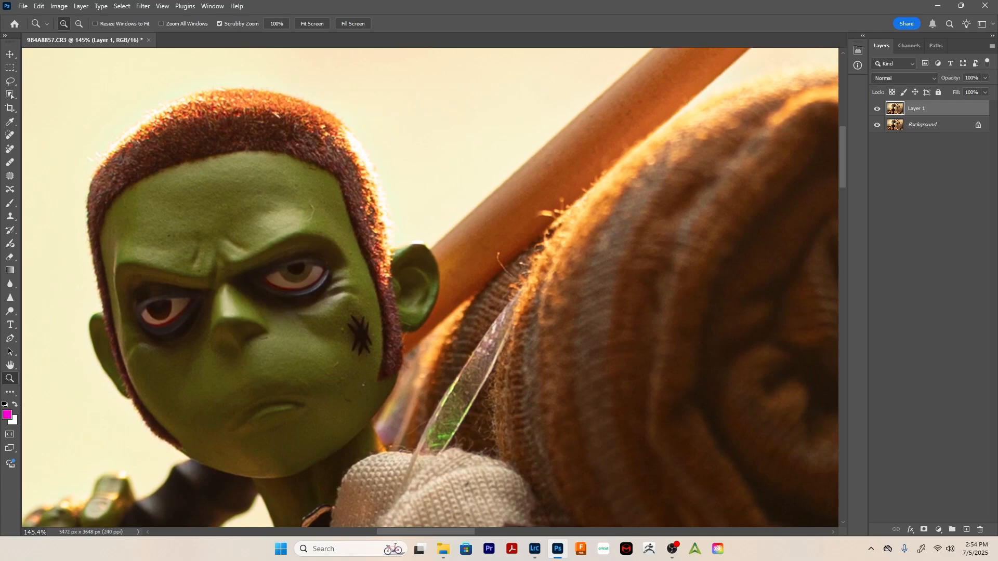
pyautogui.moveTo(426, 323); pyautogui.dragTo(434, 250)
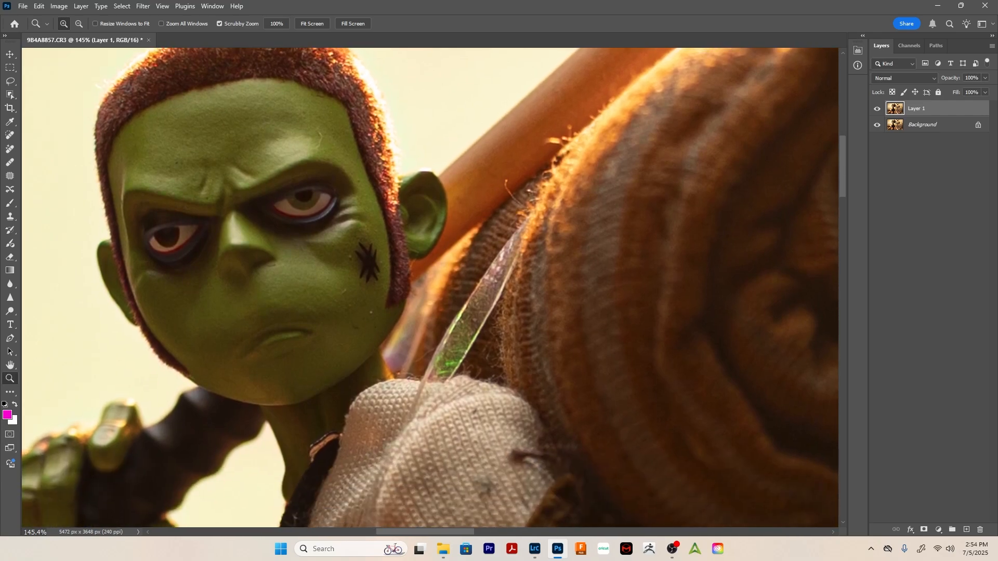
pyautogui.moveTo(437, 448); pyautogui.dragTo(448, 134)
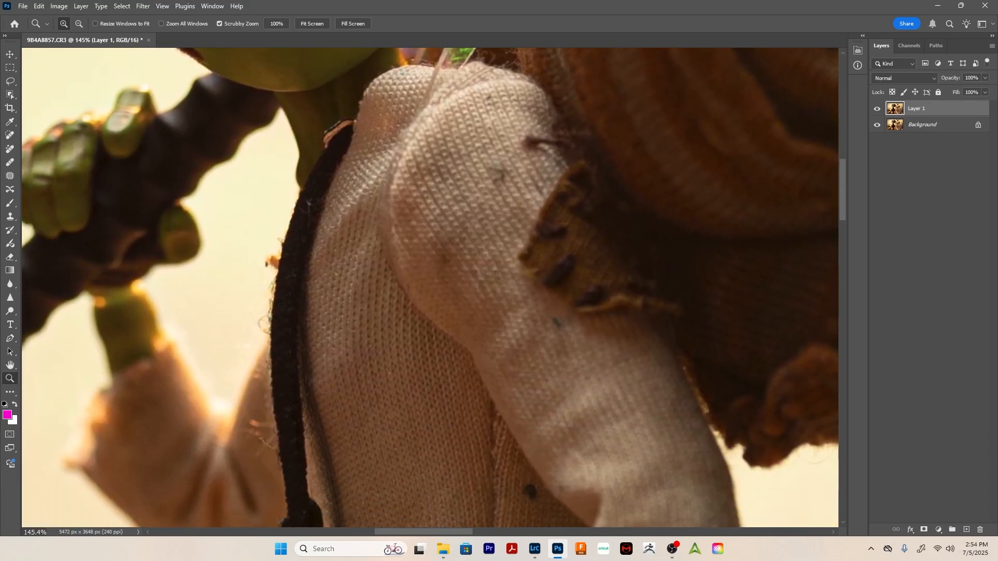
pyautogui.moveTo(447, 416); pyautogui.dragTo(370, 175)
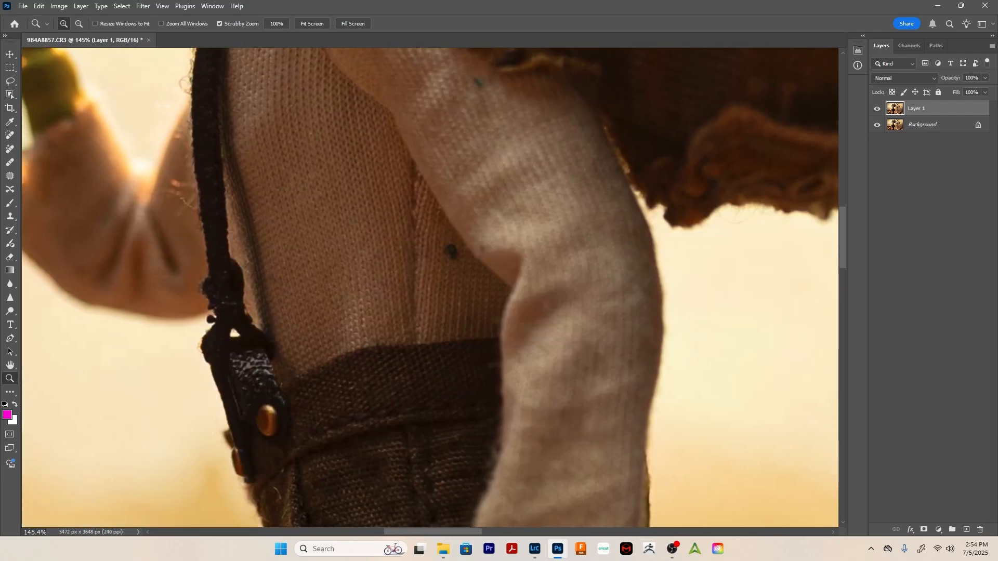
pyautogui.keyDown('alt'); pyautogui.click(519, 267); pyautogui.keyUp('alt')
pyautogui.keyDown('alt'); pyautogui.click(518, 266); pyautogui.keyUp('alt')
pyautogui.keyDown('alt'); pyautogui.click(518, 267); pyautogui.keyUp('alt')
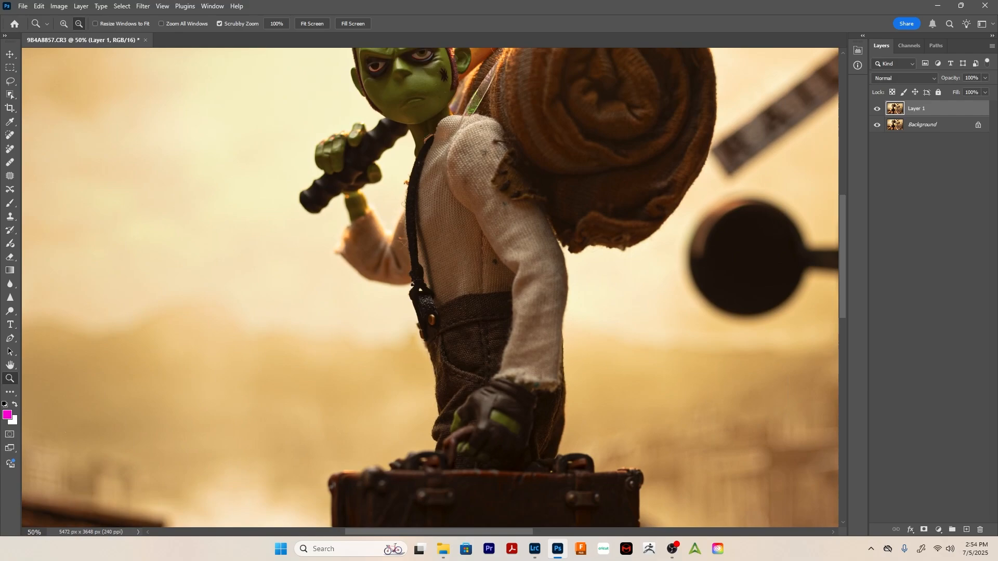
pyautogui.keyDown('alt'); pyautogui.click(519, 267); pyautogui.keyUp('alt')
pyautogui.keyDown('alt'); pyautogui.click(518, 267); pyautogui.keyUp('alt')
pyautogui.moveTo(518, 267); pyautogui.dragTo(460, 219)
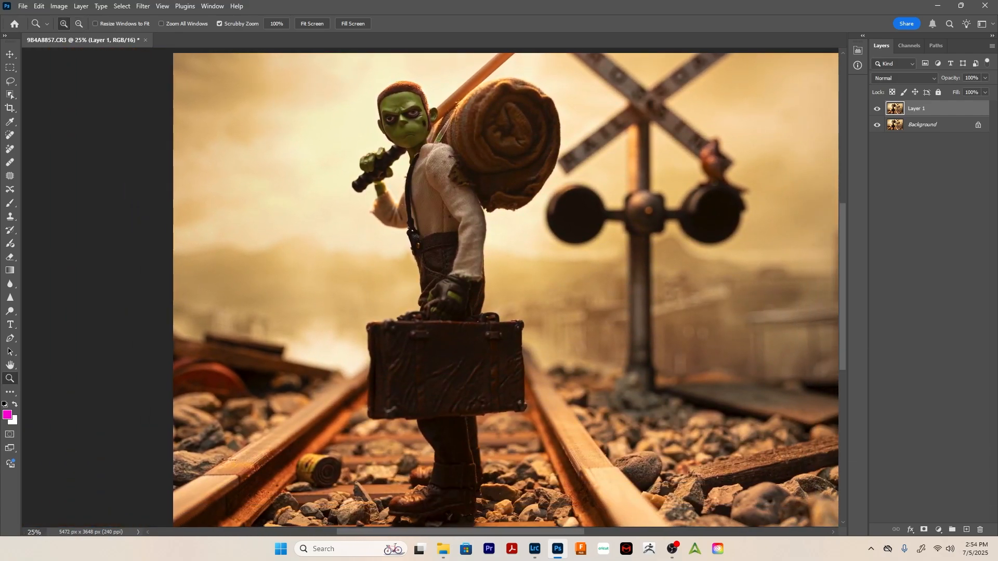
# Add an empty layer above Layer 1 for retouching the joint in the right-hand rail
pyautogui.moveTo(226, 482); pyautogui.dragTo(307, 483)
pyautogui.moveTo(727, 416); pyautogui.dragTo(181, 290)
pyautogui.moveTo(676, 338); pyautogui.dragTo(86, 283)
pyautogui.moveTo(520, 271); pyautogui.dragTo(356, 329)
pyautogui.moveTo(416, 291); pyautogui.dragTo(373, 329)
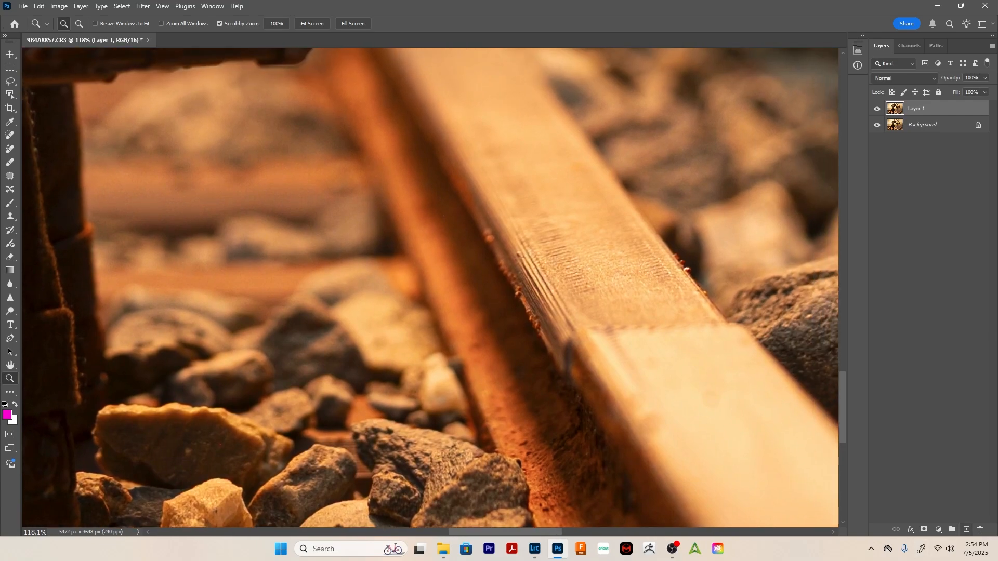
pyautogui.click(966, 530)
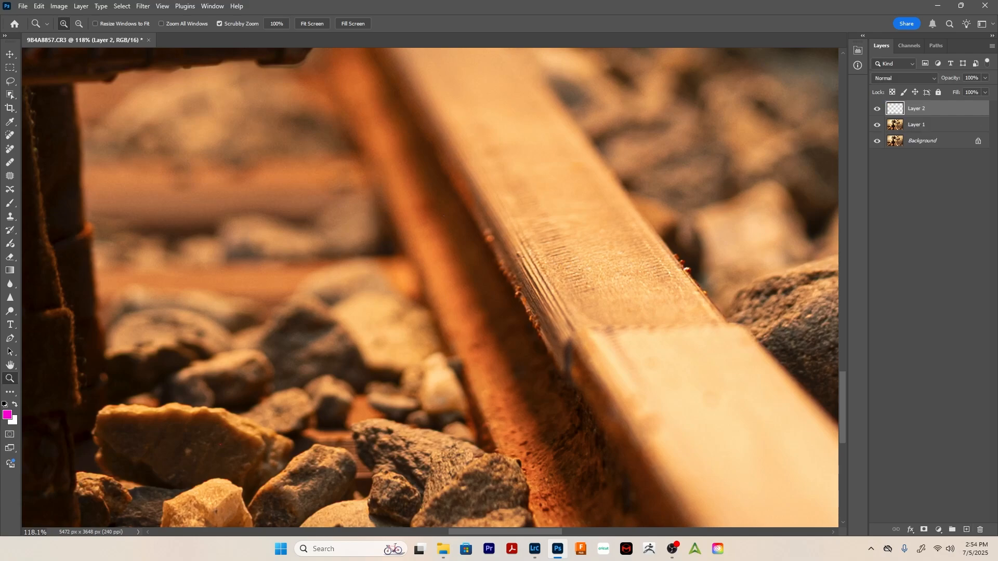
# Clone out the dark gap on the inner edge of the right-hand rail's joint with a 50 px Clone Stamp at 50% flow
pyautogui.press('s')
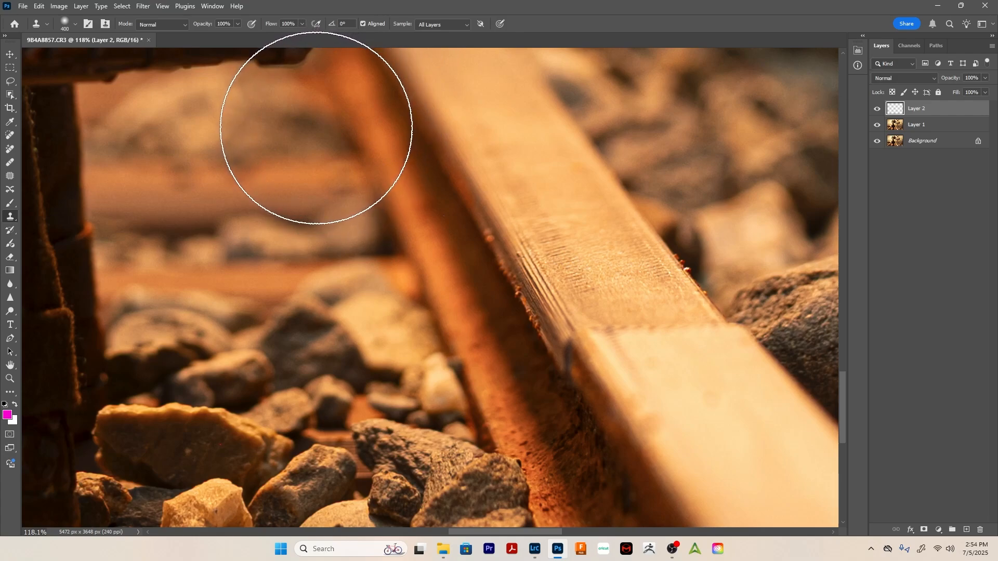
pyautogui.press('d')
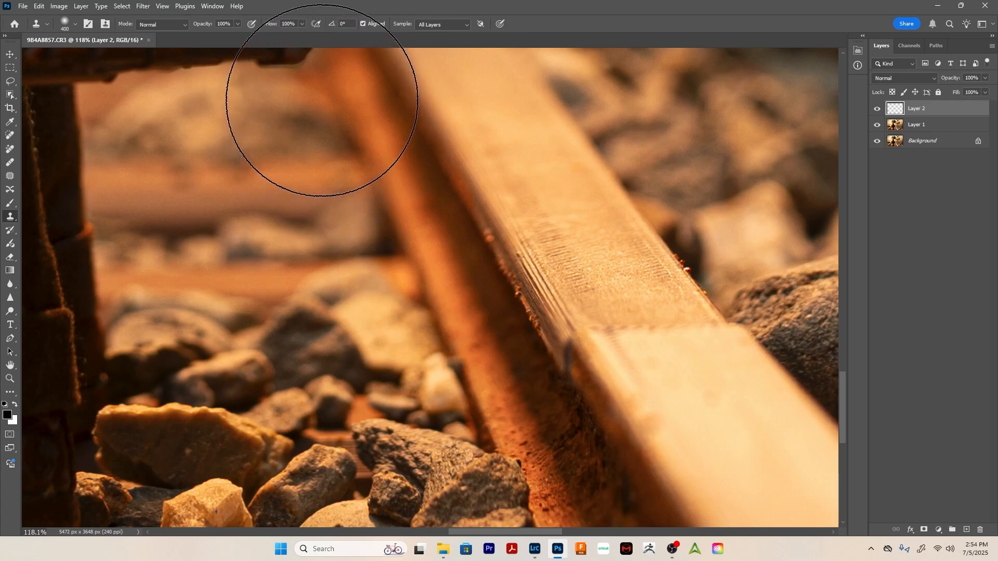
pyautogui.hotkey('shift', '5')
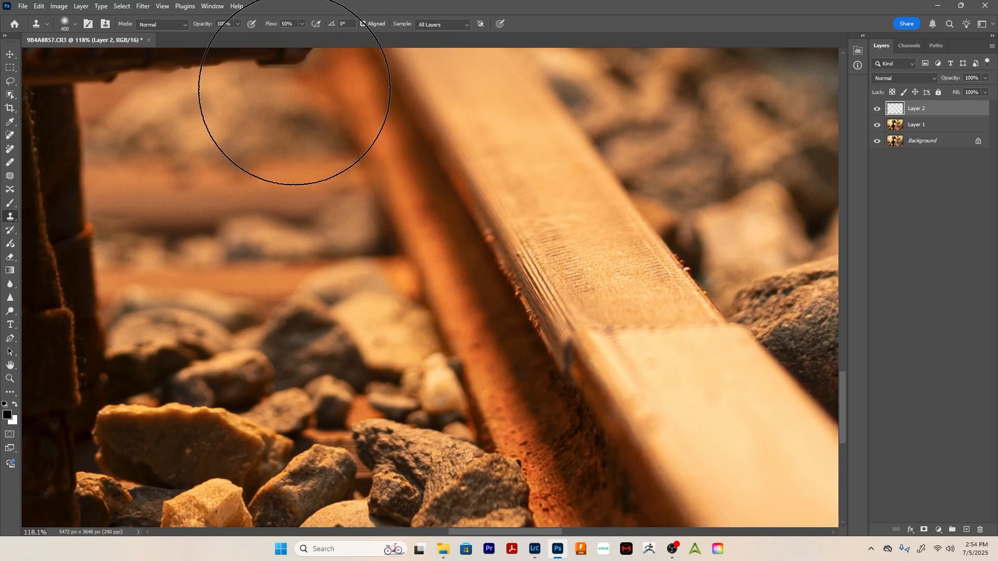
pyautogui.press('[')
pyautogui.press('[')
pyautogui.press('[')
pyautogui.press('[')
pyautogui.press('[')
pyautogui.press('[')
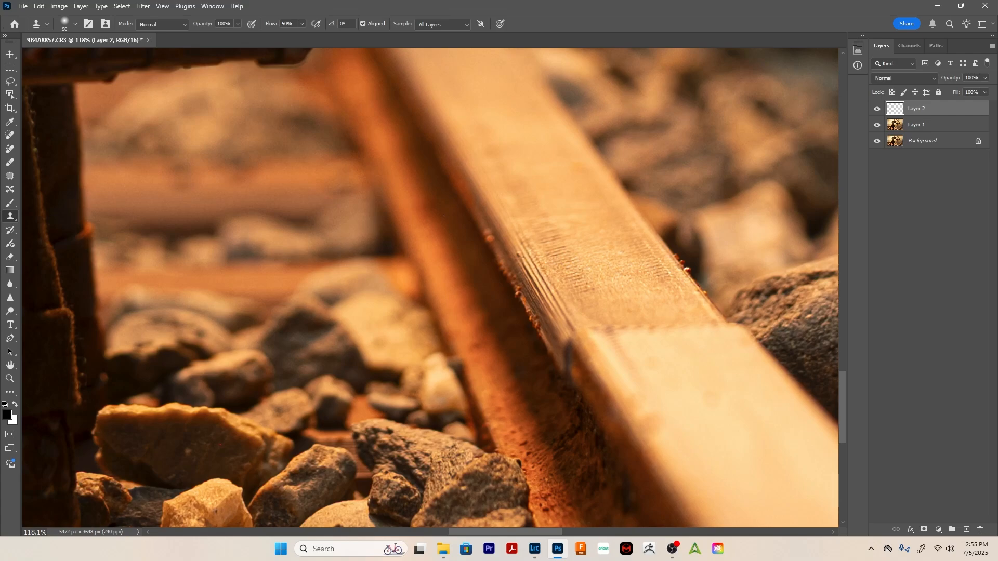
pyautogui.moveTo(551, 312); pyautogui.dragTo(464, 320)
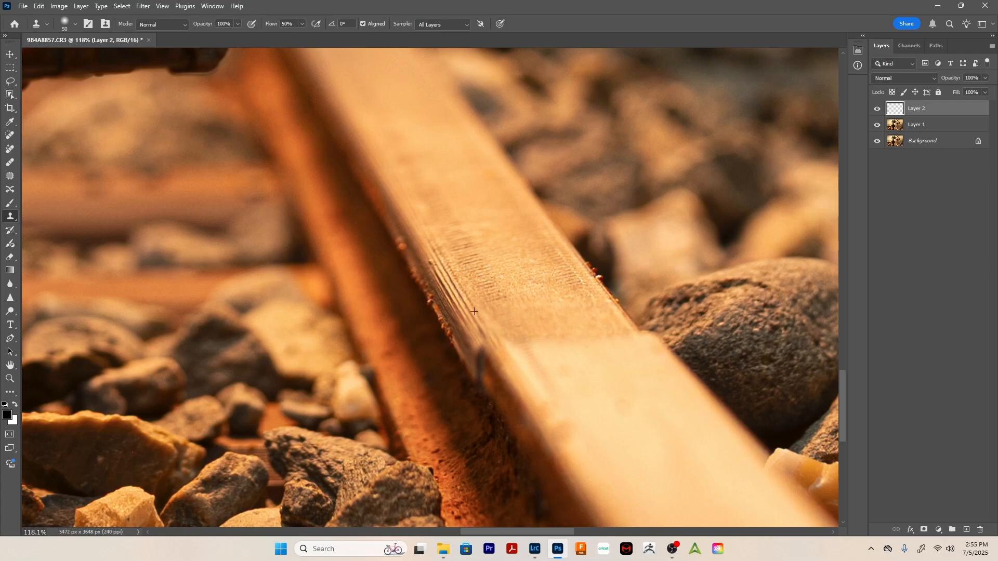
pyautogui.click(490, 356)
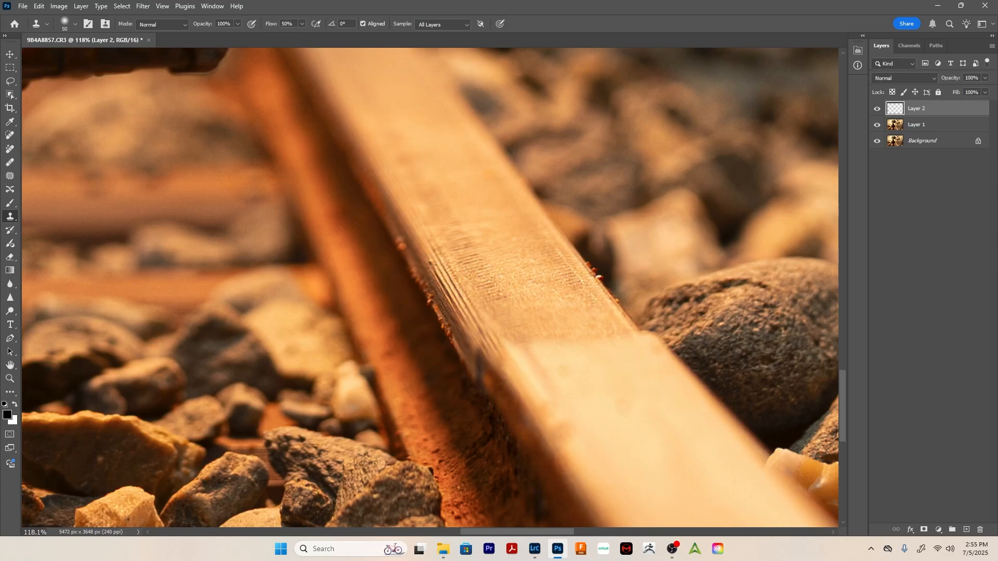
pyautogui.keyDown('alt'); pyautogui.click(494, 388); pyautogui.keyUp('alt')
pyautogui.click(490, 371)
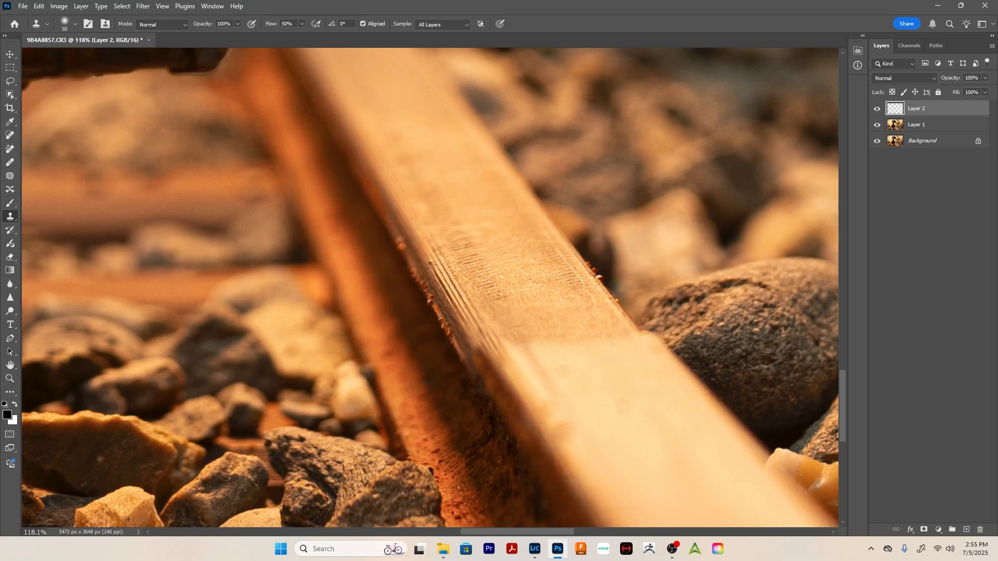
# Blend the seam across the top of the right-hand rail with an 80 px Clone Stamp at 20% flow
pyautogui.press(']')
pyautogui.press(']')
pyautogui.press(']')
pyautogui.hotkey('shift', '2')
pyautogui.moveTo(504, 344); pyautogui.dragTo(509, 355)
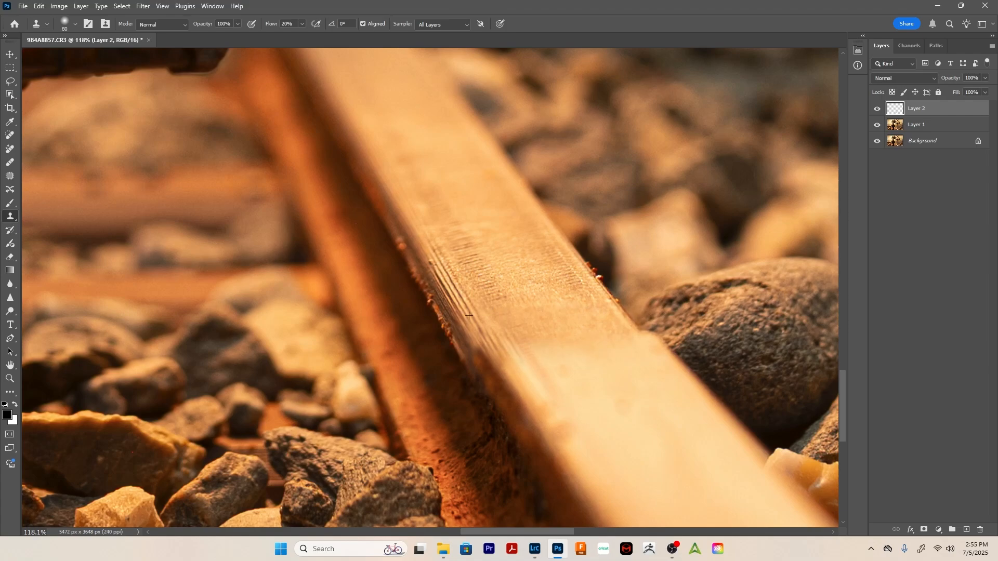
# Clean up the right-hand rail's outer edge beside the large round stone with a 30 px Clone Stamp at 50% flow
pyautogui.press('[')
pyautogui.press('[')
pyautogui.press('[')
pyautogui.press('[')
pyautogui.press('[')
pyautogui.hotkey('shift', '5')
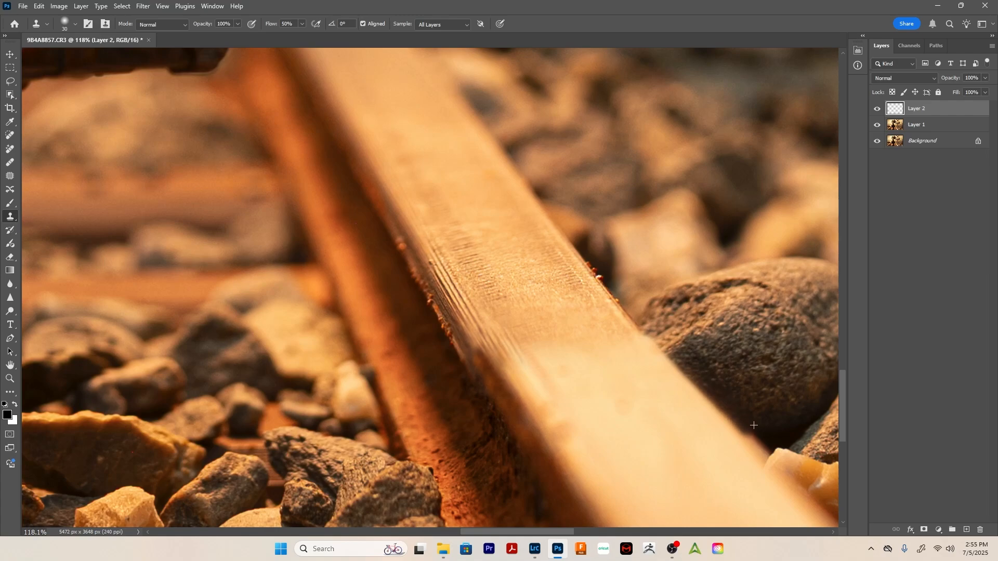
pyautogui.moveTo(752, 435); pyautogui.dragTo(768, 457)
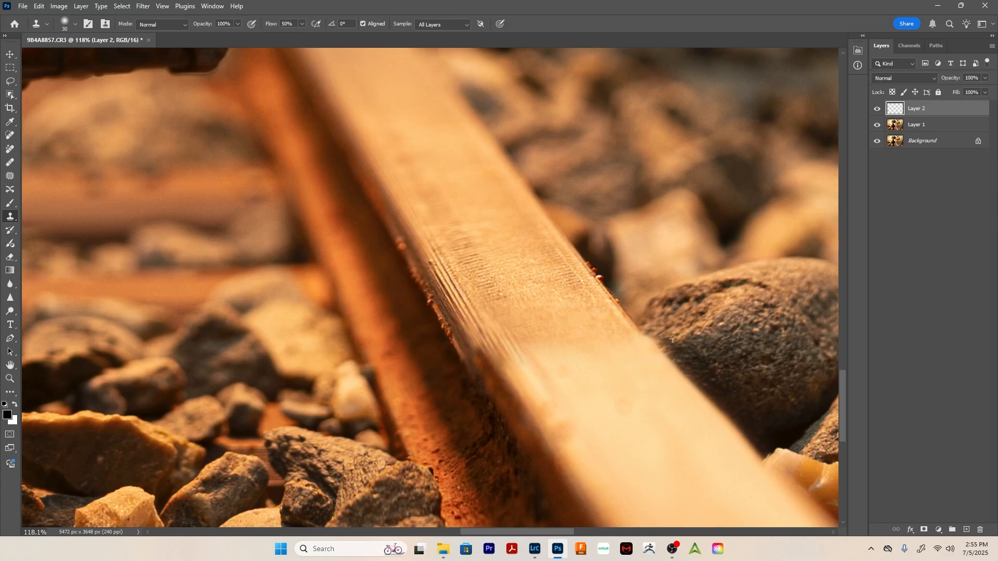
# Clone out the dark seam across the top of the left-hand rail with a 50 px Clone Stamp at 50% flow
pyautogui.press('z')
pyautogui.keyDown('alt'); pyautogui.click(704, 370); pyautogui.keyUp('alt')
pyautogui.keyDown('alt'); pyautogui.click(703, 370); pyautogui.keyUp('alt')
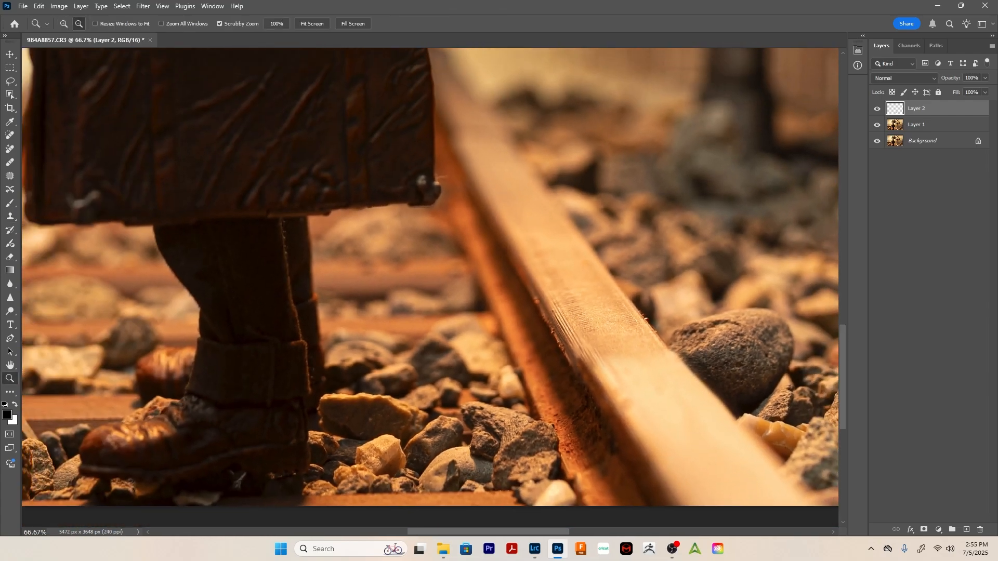
pyautogui.click(706, 366)
pyautogui.moveTo(707, 368); pyautogui.dragTo(760, 368)
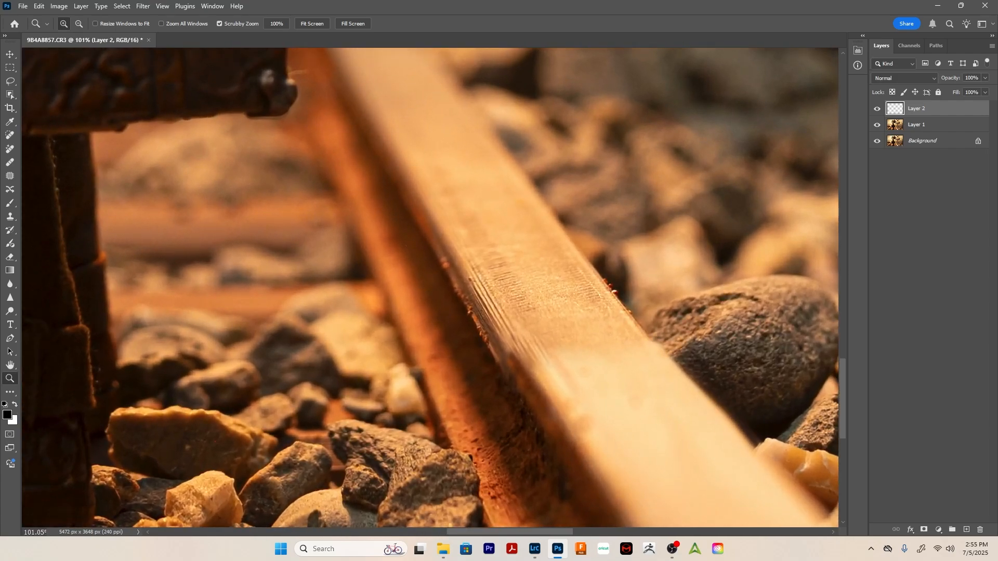
pyautogui.moveTo(171, 323); pyautogui.dragTo(961, 310)
pyautogui.moveTo(284, 322); pyautogui.dragTo(666, 309)
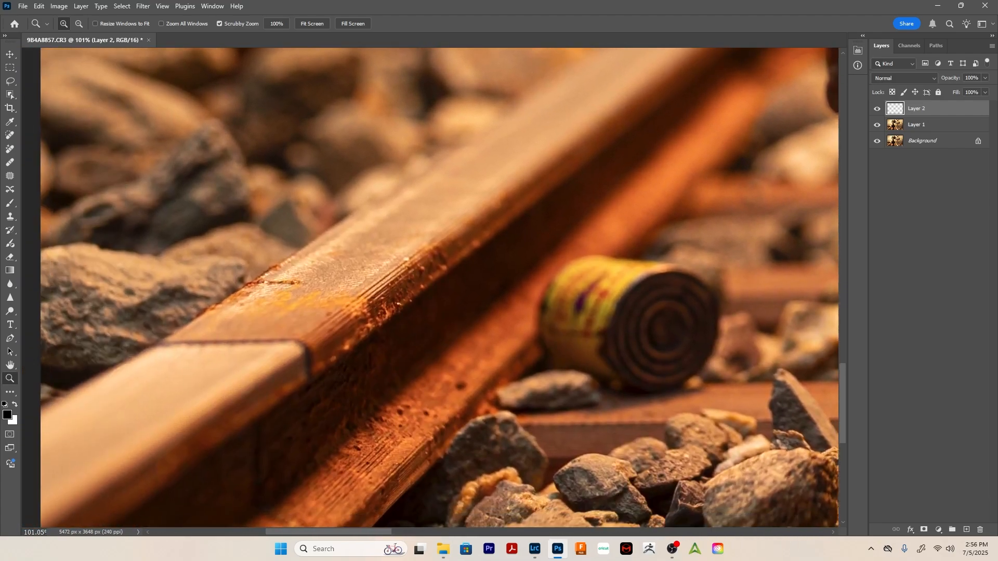
pyautogui.press('s')
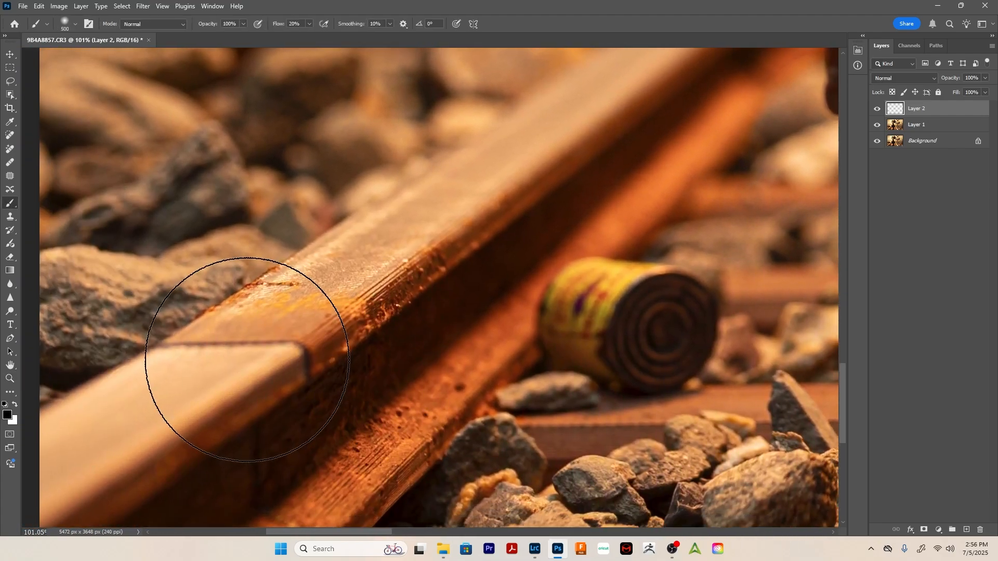
pyautogui.press(']')
pyautogui.press(']')
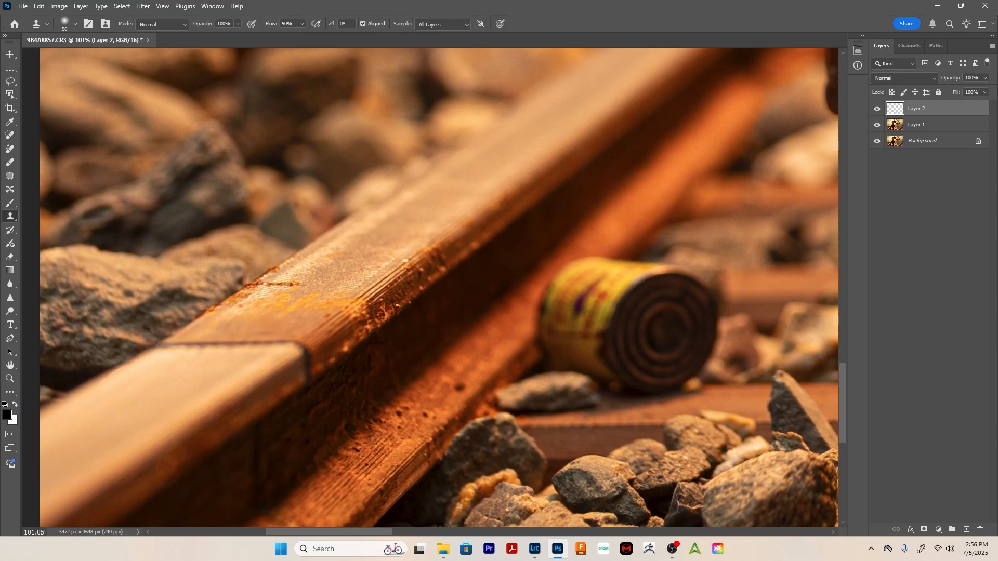
pyautogui.hscroll(1, 242, 390)
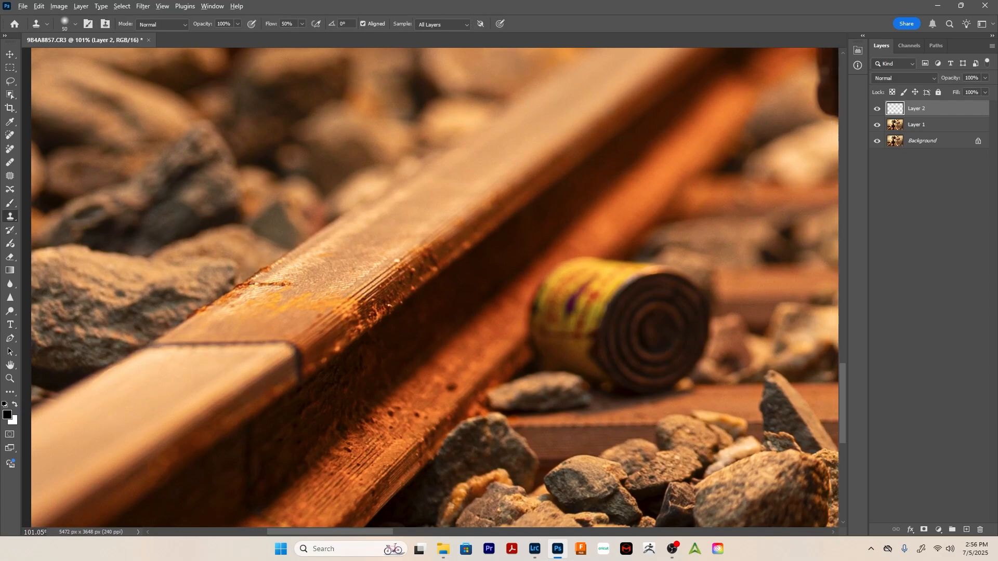
pyautogui.keyDown('alt'); pyautogui.click(167, 357); pyautogui.keyUp('alt')
pyautogui.moveTo(166, 344)
pyautogui.mouseDown()
pyautogui.moveTo(253, 344)
pyautogui.moveTo(173, 348)
pyautogui.mouseUp()
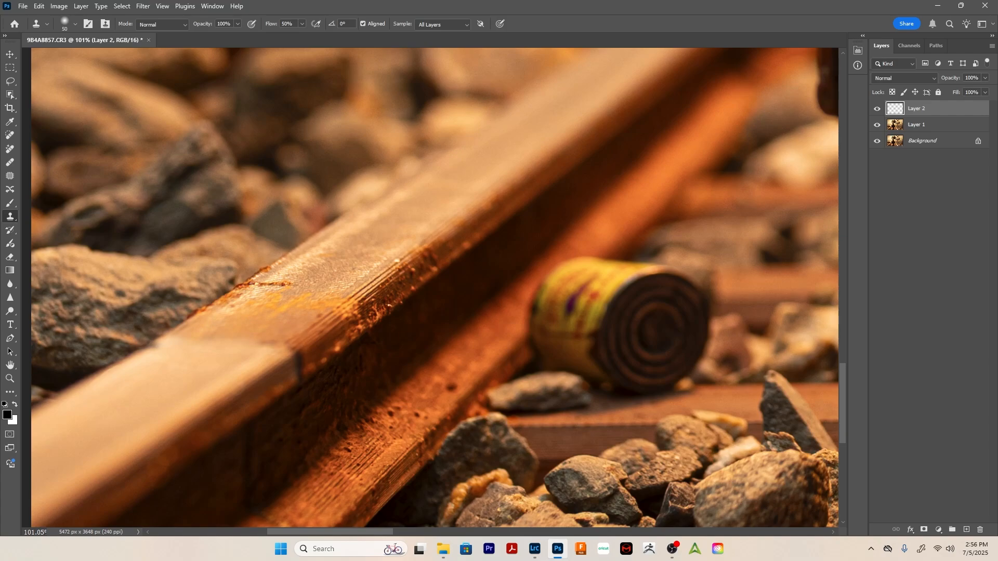
# Clone over the remaining dark gap on the inner edge of the left-hand rail's joint using nearby rail texture
pyautogui.keyDown('alt'); pyautogui.click(323, 331); pyautogui.keyUp('alt')
pyautogui.moveTo(298, 354)
pyautogui.mouseDown()
pyautogui.moveTo(301, 375)
pyautogui.moveTo(282, 349)
pyautogui.moveTo(259, 348)
pyautogui.mouseUp()
pyautogui.click(239, 345)
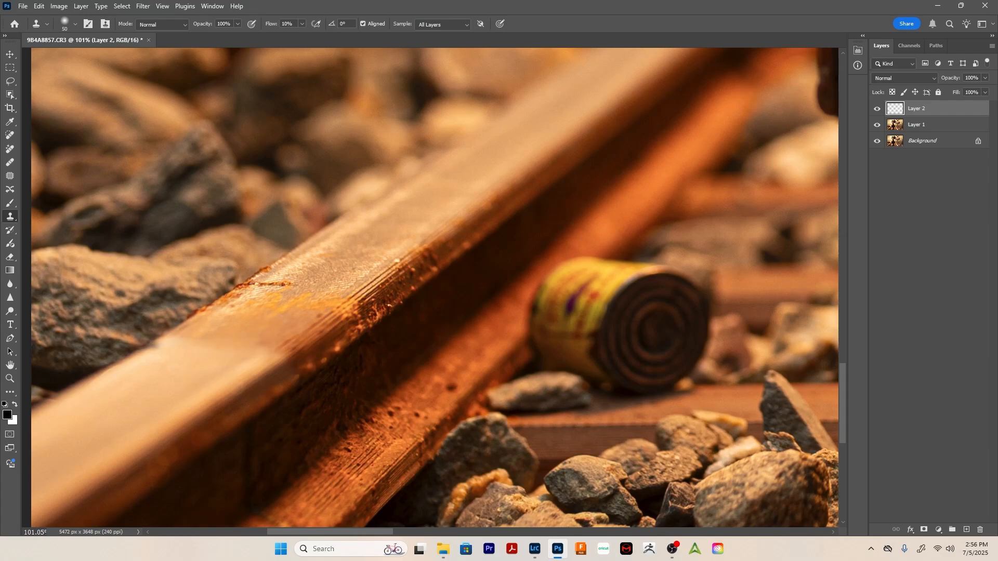
# Smooth the outer edge of the left-hand rail at the joint with the 50 px Clone Stamp at 10% flow
pyautogui.click(138, 353)
pyautogui.click(150, 347)
pyautogui.click(149, 349)
pyautogui.click(150, 350)
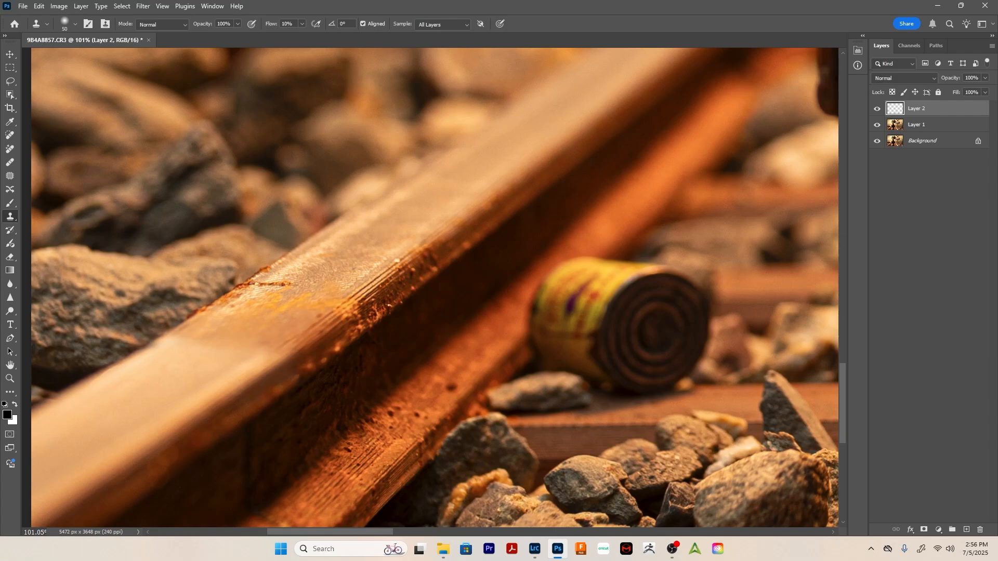
# Lasso the dark gap behind the blurred board at the photo's right edge and run Generative Fill without a prompt
pyautogui.press('z')
pyautogui.keyDown('alt'); pyautogui.click(333, 353); pyautogui.keyUp('alt')
pyautogui.keyDown('alt'); pyautogui.click(332, 353); pyautogui.keyUp('alt')
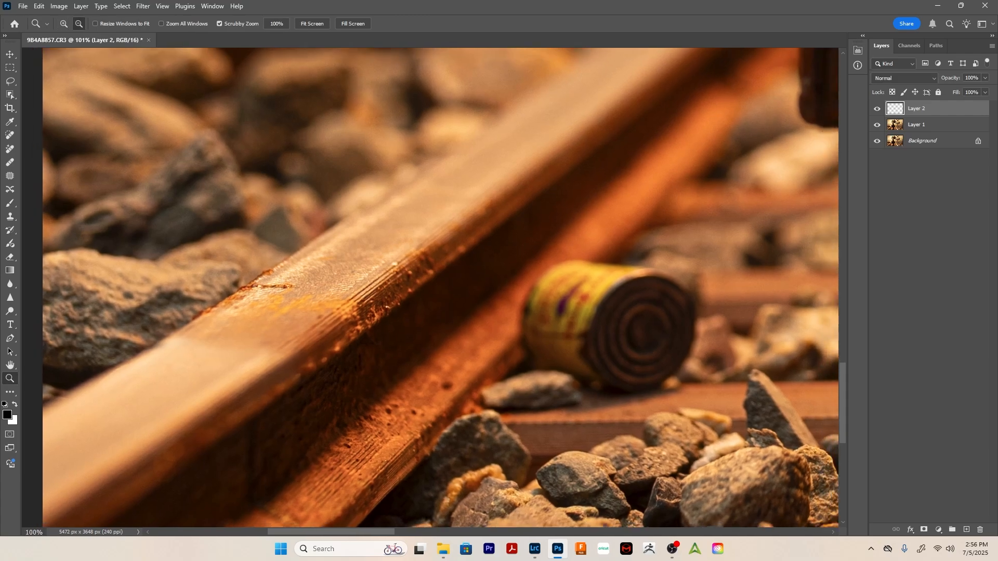
pyautogui.keyDown('alt'); pyautogui.click(333, 353); pyautogui.keyUp('alt')
pyautogui.keyDown('alt'); pyautogui.click(333, 352); pyautogui.keyUp('alt')
pyautogui.keyDown('alt'); pyautogui.click(333, 352); pyautogui.keyUp('alt')
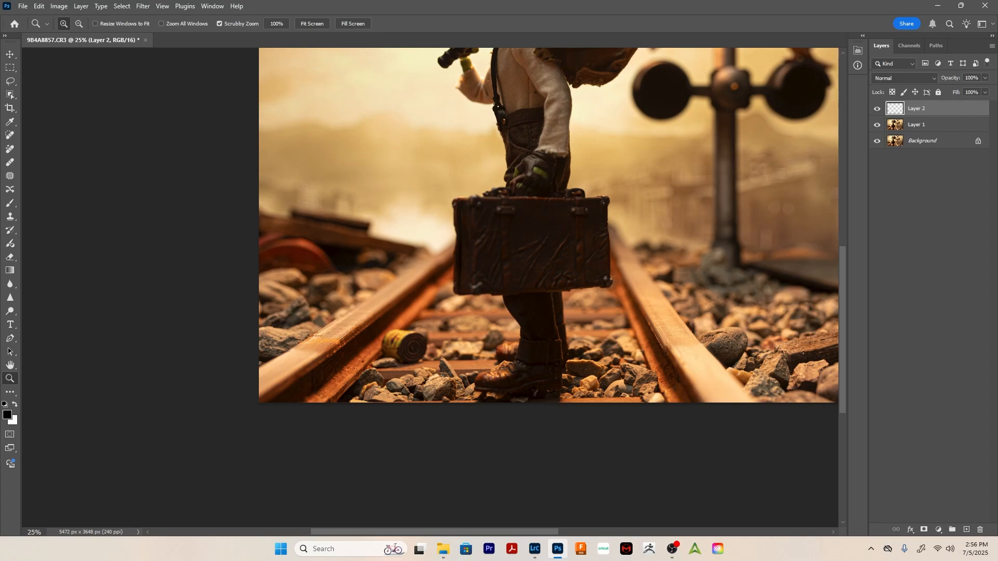
pyautogui.moveTo(556, 233); pyautogui.dragTo(238, 381)
pyautogui.moveTo(617, 428); pyautogui.dragTo(676, 429)
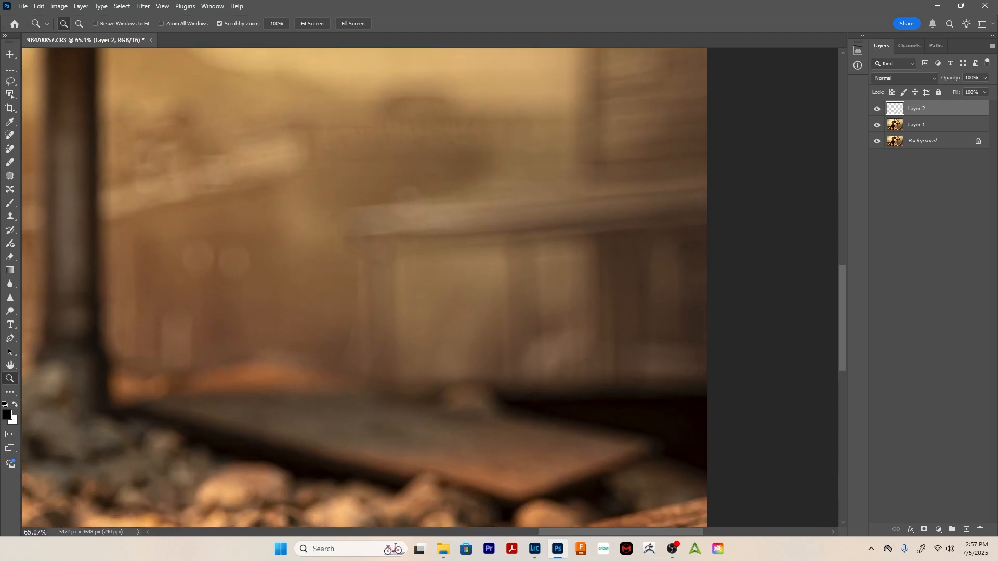
pyautogui.press('l')
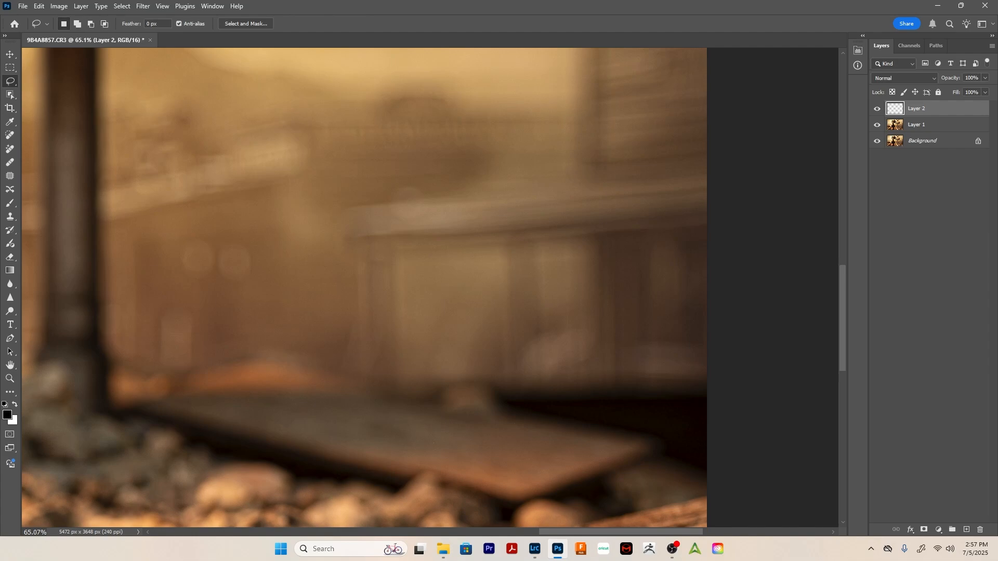
pyautogui.moveTo(691, 393)
pyautogui.mouseDown()
pyautogui.moveTo(561, 386)
pyautogui.moveTo(492, 398)
pyautogui.moveTo(493, 410)
pyautogui.moveTo(649, 439)
pyautogui.moveTo(707, 474)
pyautogui.mouseUp()
pyautogui.rightClick(624, 180)
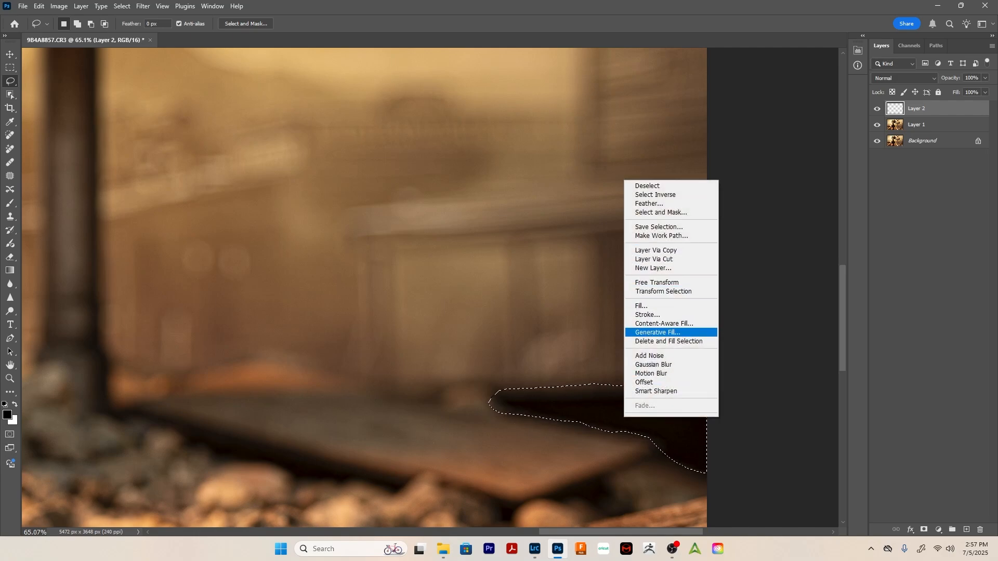
pyautogui.click(658, 332)
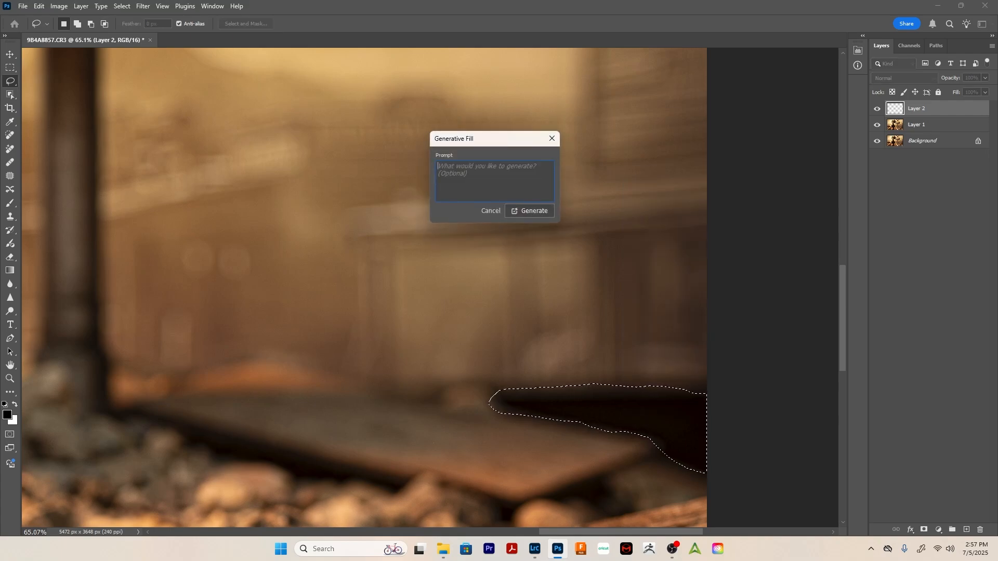
pyautogui.click(530, 211)
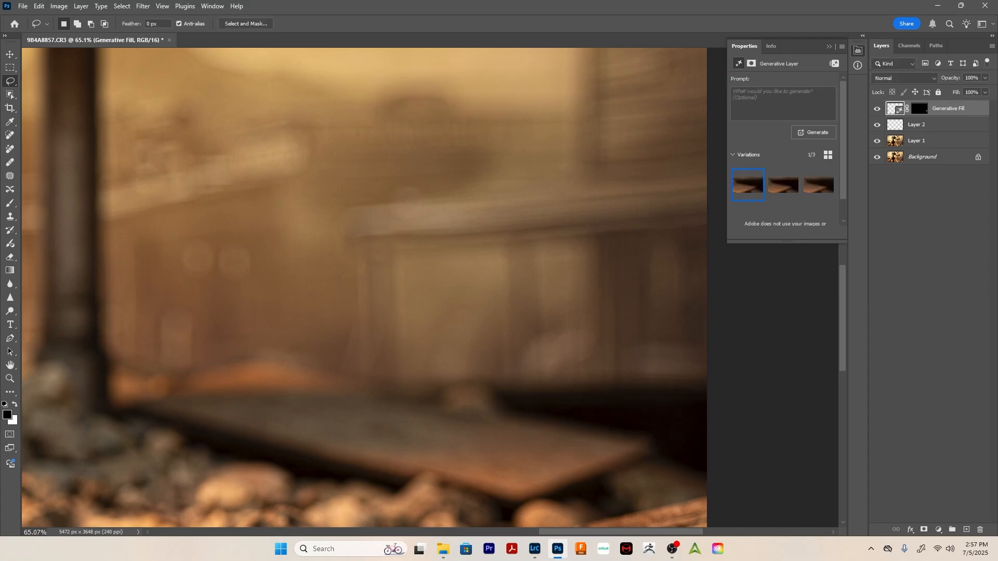
# Try the second and third fill variations and delete the Generative Fill layer
pyautogui.click(783, 185)
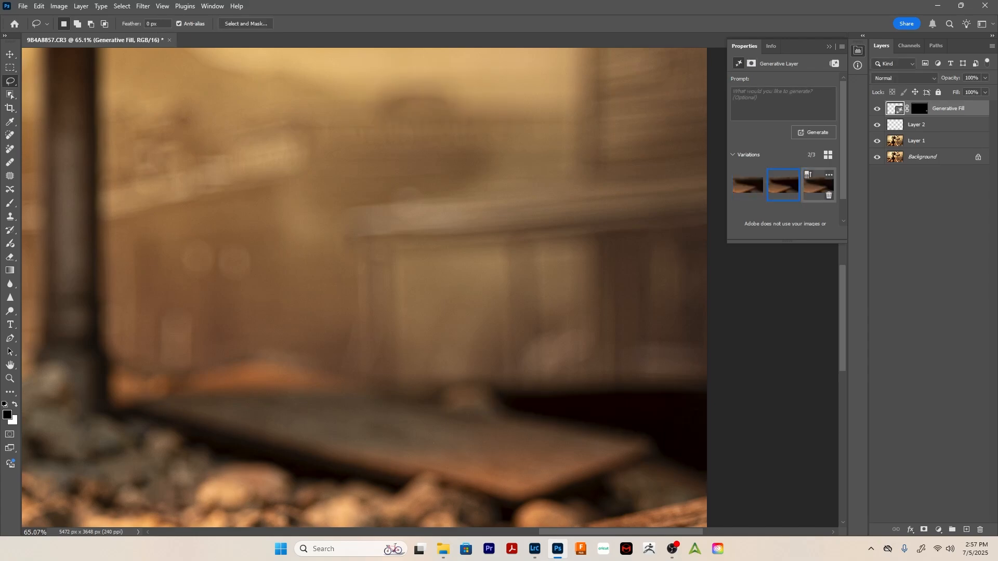
pyautogui.click(819, 186)
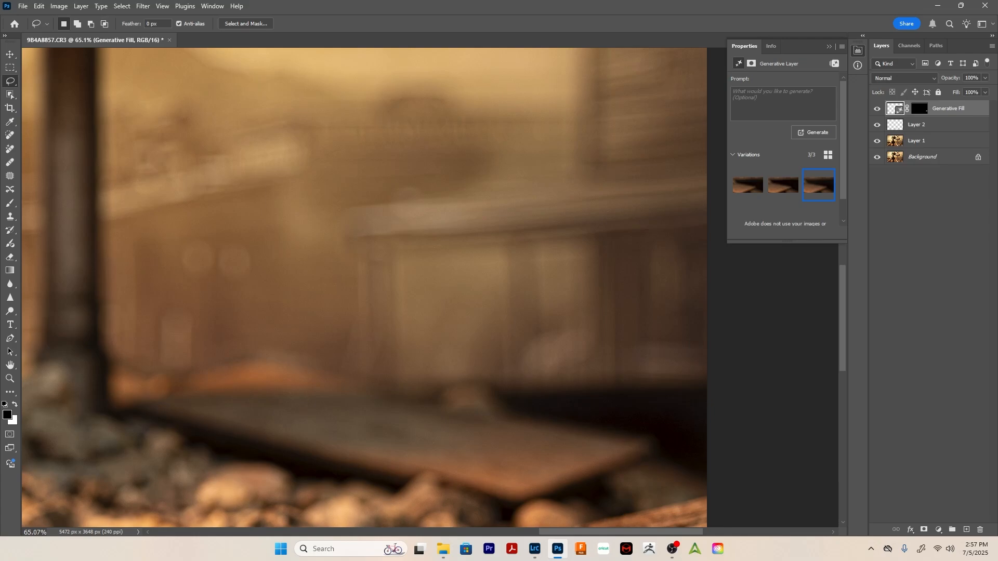
pyautogui.moveTo(941, 109); pyautogui.dragTo(980, 529)
# On Layer 1, lasso the dark gap behind the board again and run Generative Fill without a prompt
pyautogui.click(935, 124)
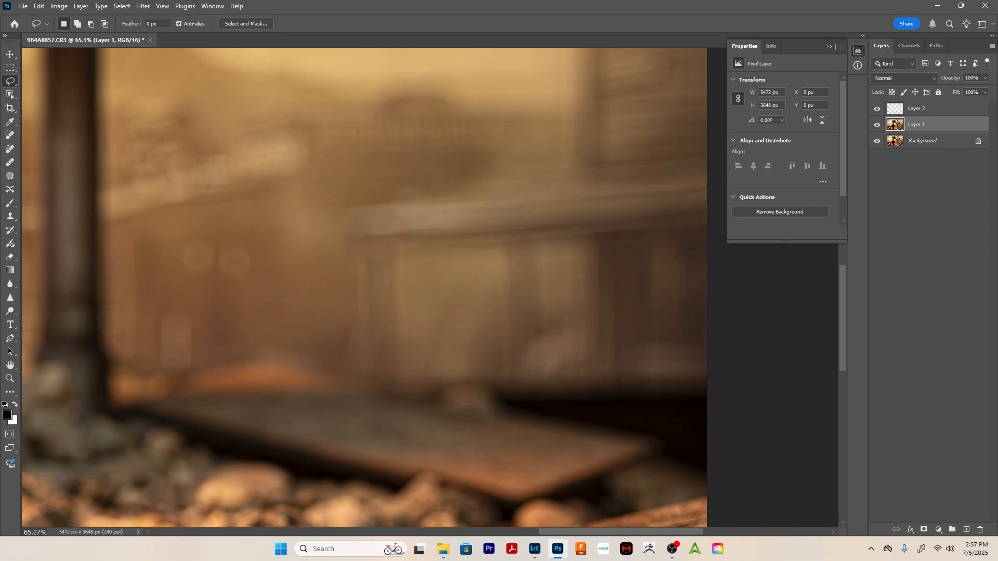
pyautogui.moveTo(707, 393)
pyautogui.mouseDown()
pyautogui.moveTo(524, 392)
pyautogui.moveTo(498, 398)
pyautogui.moveTo(495, 410)
pyautogui.moveTo(594, 424)
pyautogui.moveTo(707, 473)
pyautogui.moveTo(708, 392)
pyautogui.mouseUp()
pyautogui.rightClick(656, 427)
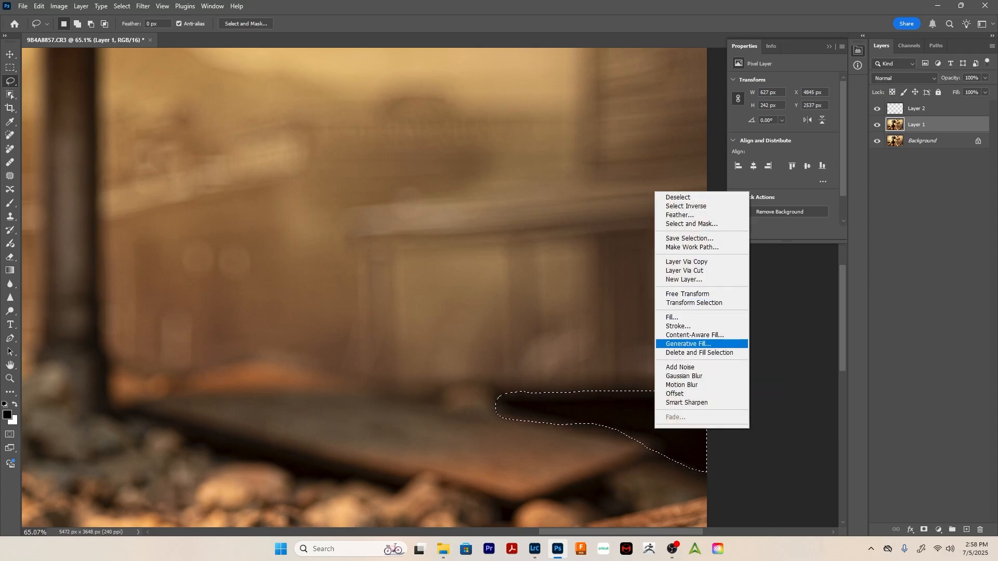
pyautogui.click(712, 343)
pyautogui.click(530, 211)
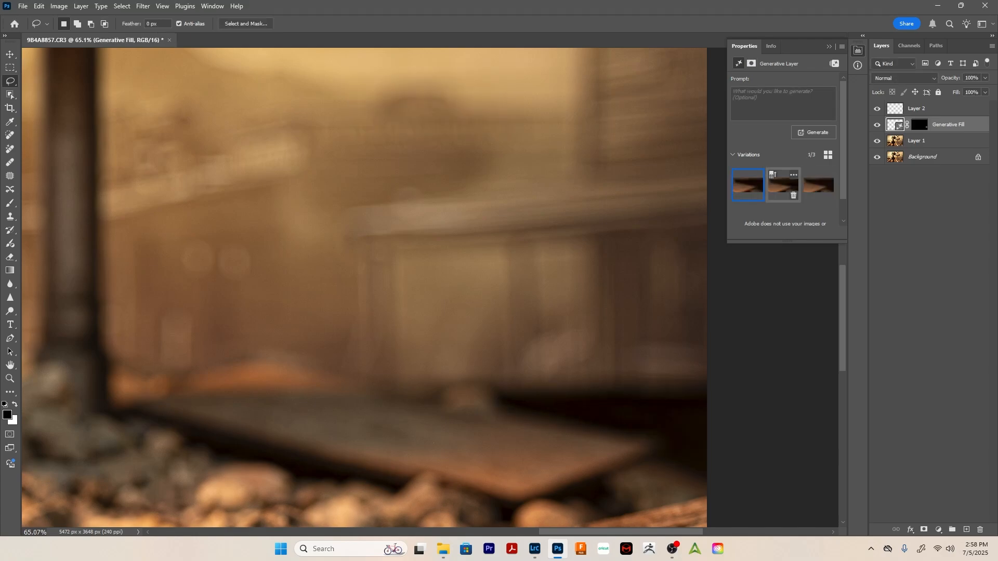
# Compare the new fill variations, check the second one in the wider photo, and discard the Generative Fill layer
pyautogui.click(784, 186)
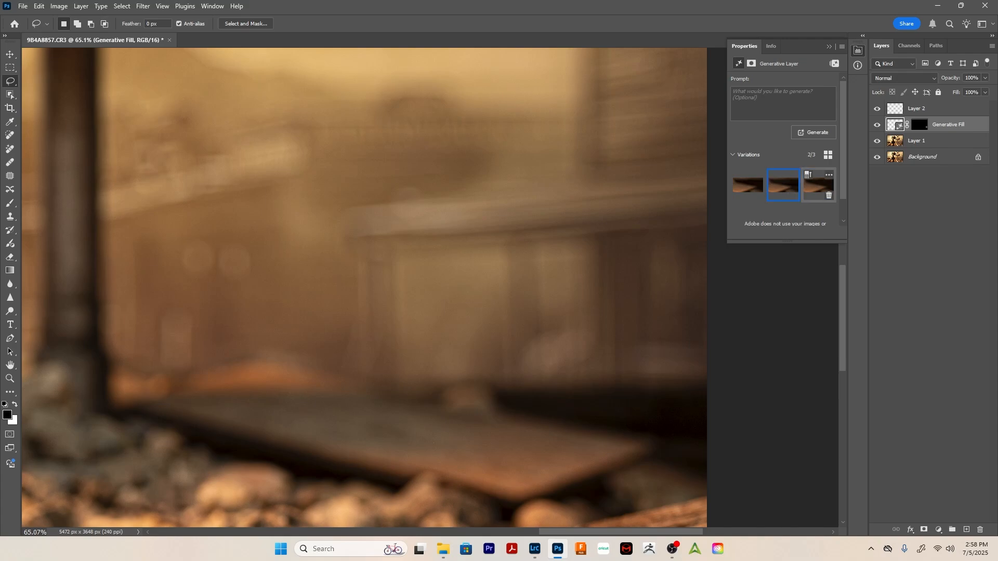
pyautogui.click(819, 186)
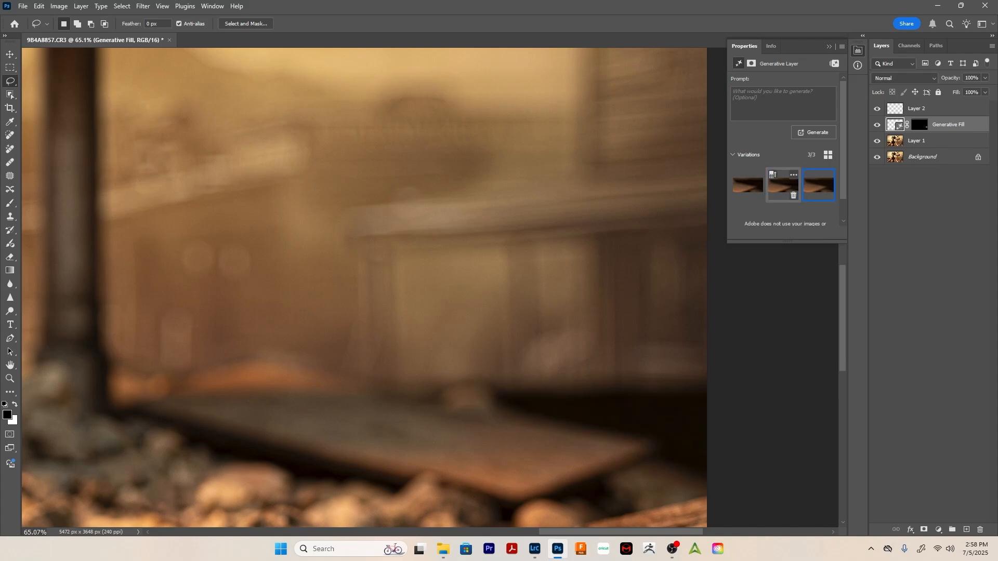
pyautogui.click(783, 185)
pyautogui.scroll(-2, 364, 286)
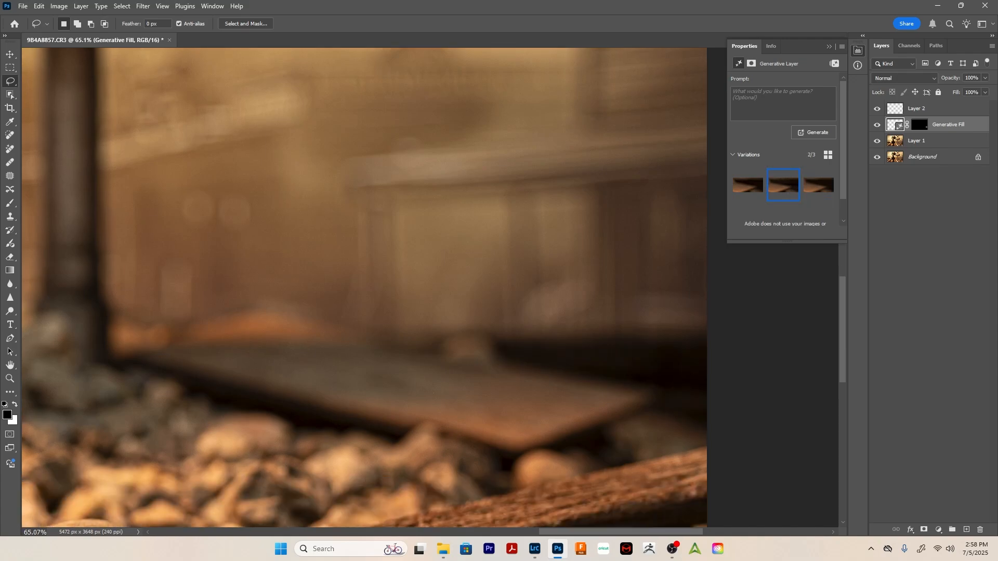
pyautogui.press('z')
pyautogui.hotkey('ctrl', '-')
pyautogui.hotkey('ctrl', '-')
pyautogui.hotkey('ctrl', '-')
pyautogui.hotkey('ctrl', '-')
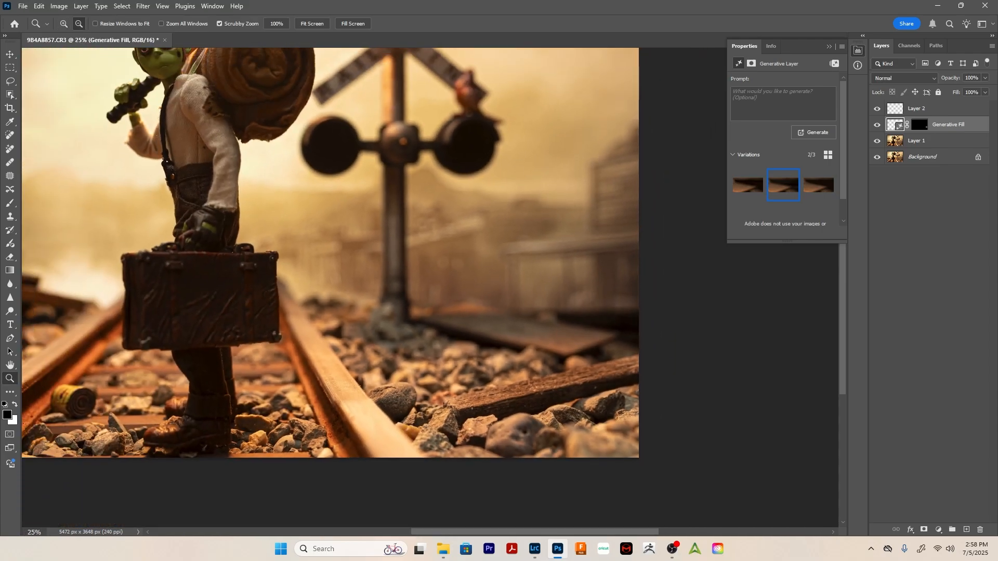
pyautogui.hotkey('ctrl', '+')
pyautogui.hotkey('ctrl', '+')
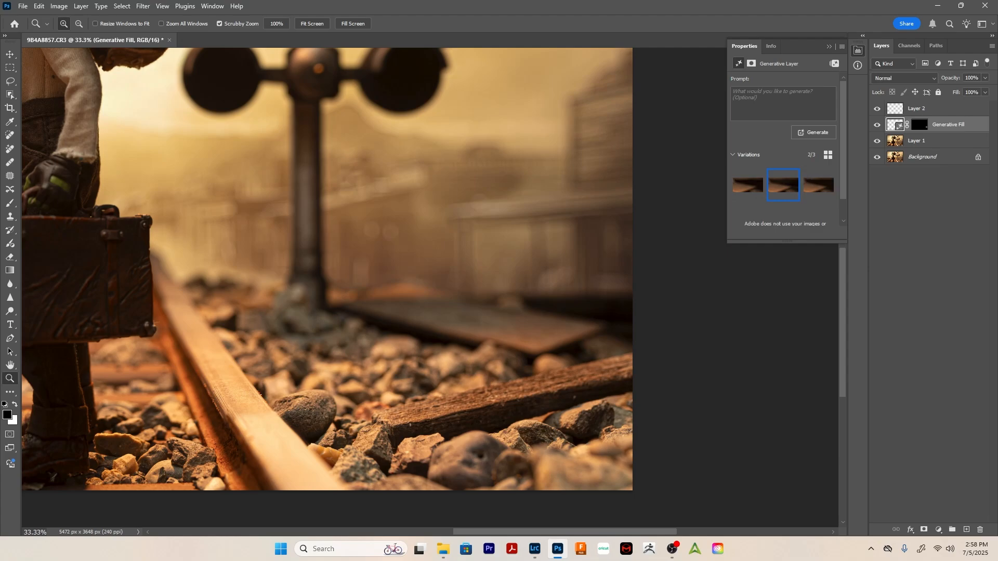
pyautogui.moveTo(935, 124); pyautogui.dragTo(981, 529)
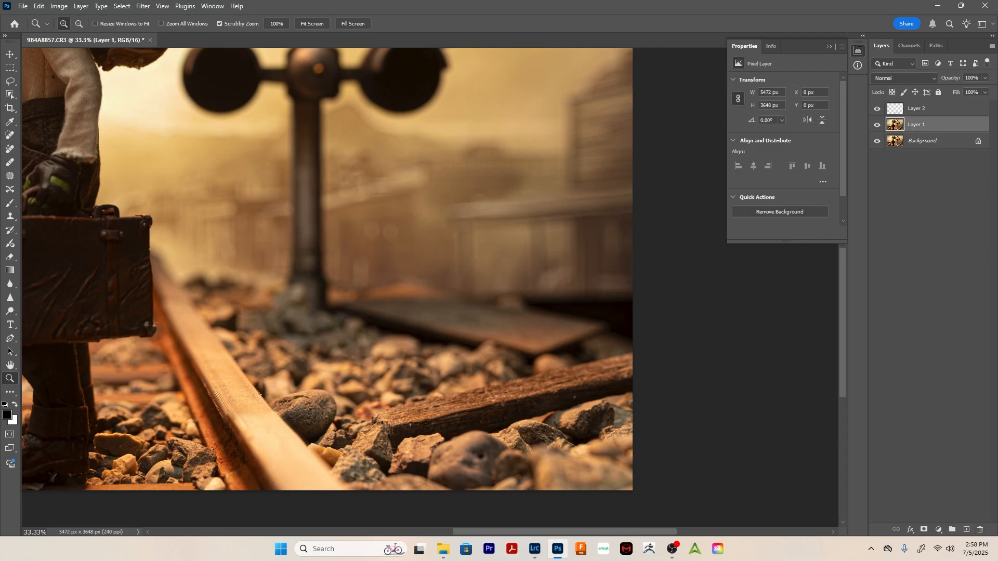
# Lasso a looser area on Layer 1 around the dark gap and the board's rear edge, and run Generative Fill without a prompt
pyautogui.press('l')
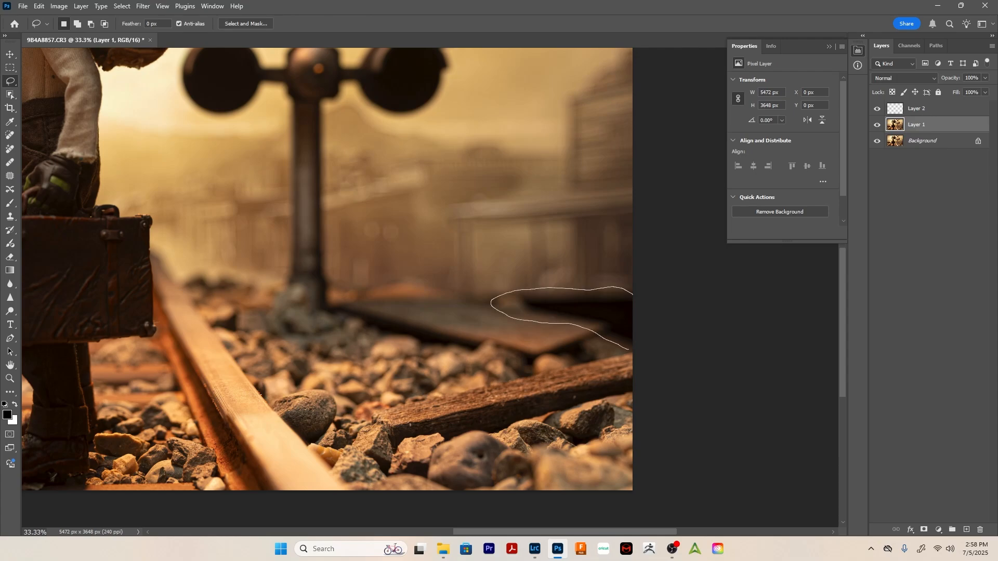
pyautogui.moveTo(633, 298); pyautogui.dragTo(633, 295)
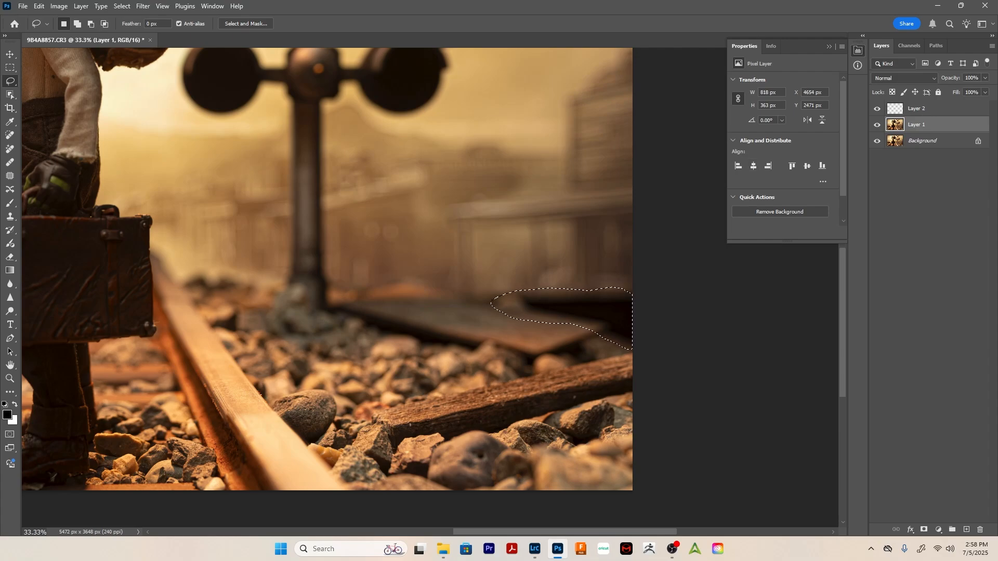
pyautogui.rightClick(595, 74)
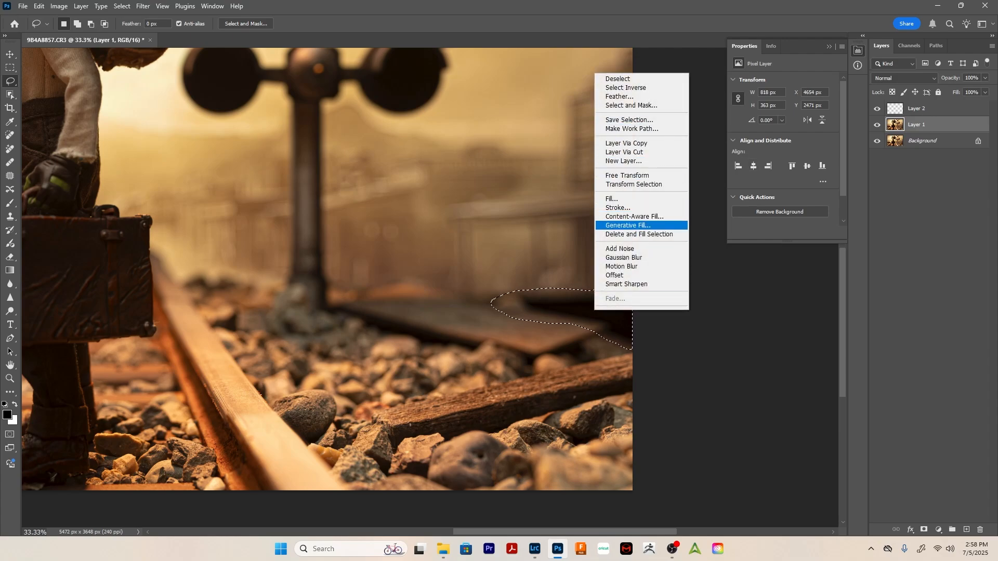
pyautogui.click(628, 225)
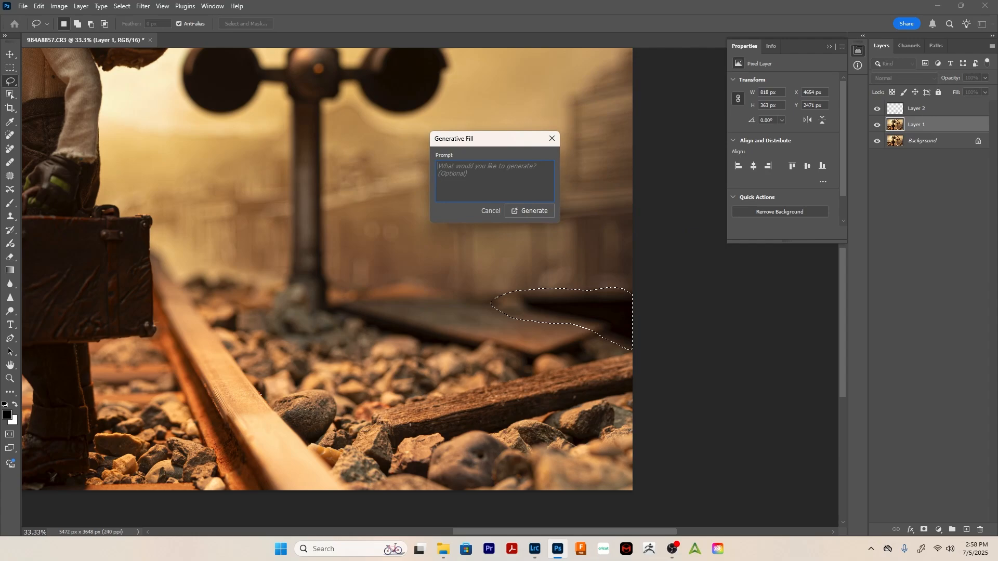
pyautogui.click(530, 211)
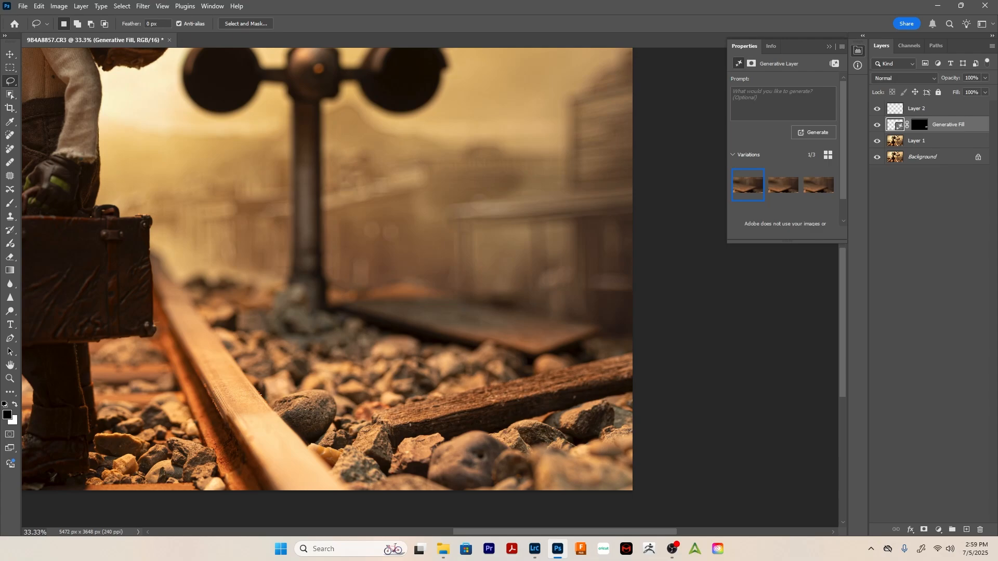
# Compare the three generated variations for the dark gap and keep the first one
pyautogui.click(784, 185)
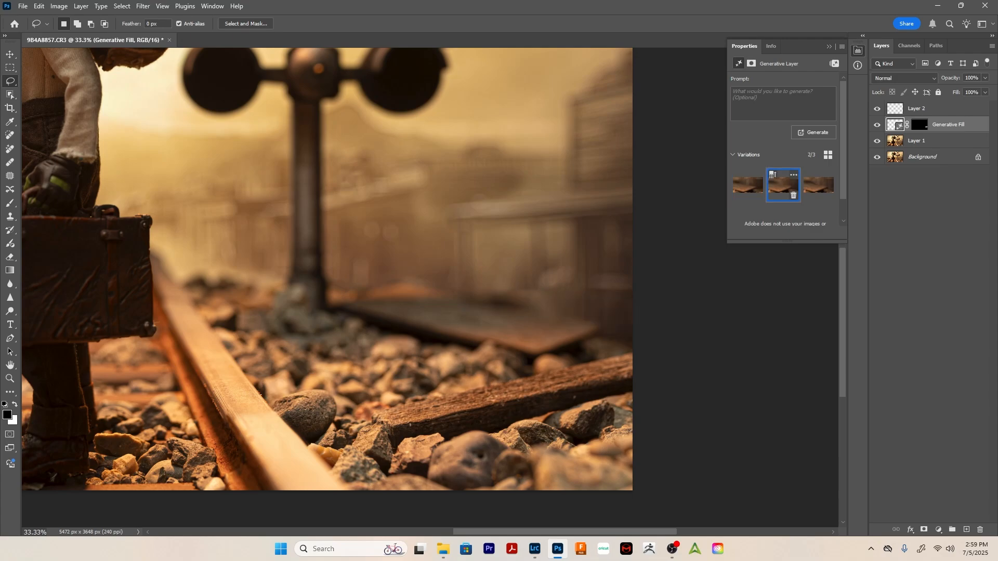
pyautogui.click(818, 185)
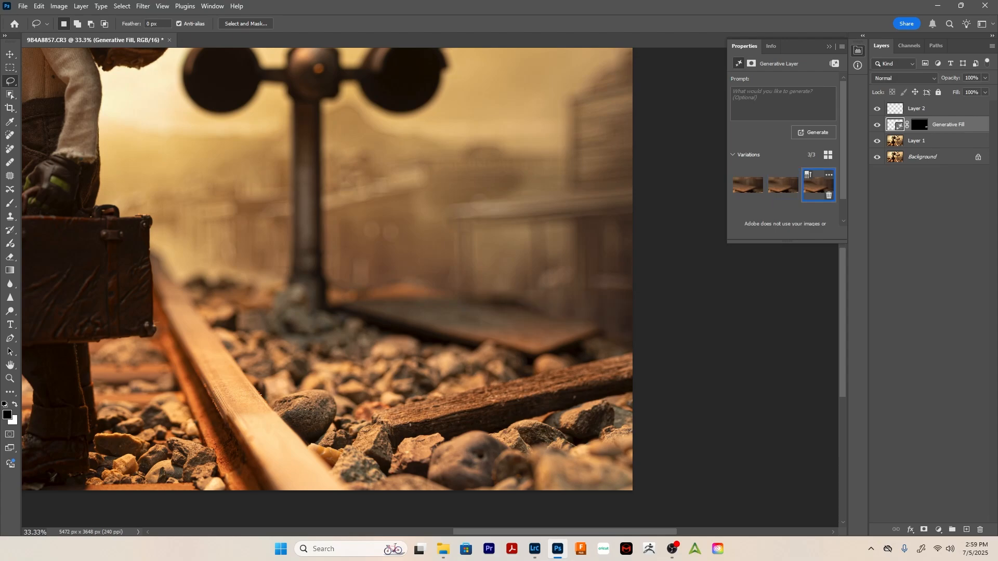
pyautogui.click(747, 185)
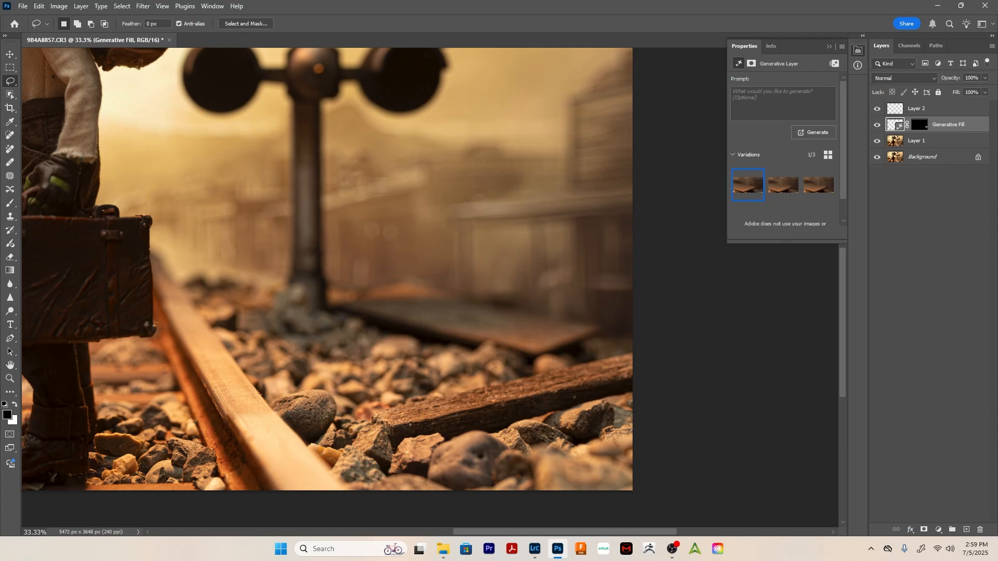
# Try painting black on the Generative Fill mask along the board's rear edge with a 90 px brush at 50% flow
pyautogui.click(920, 125)
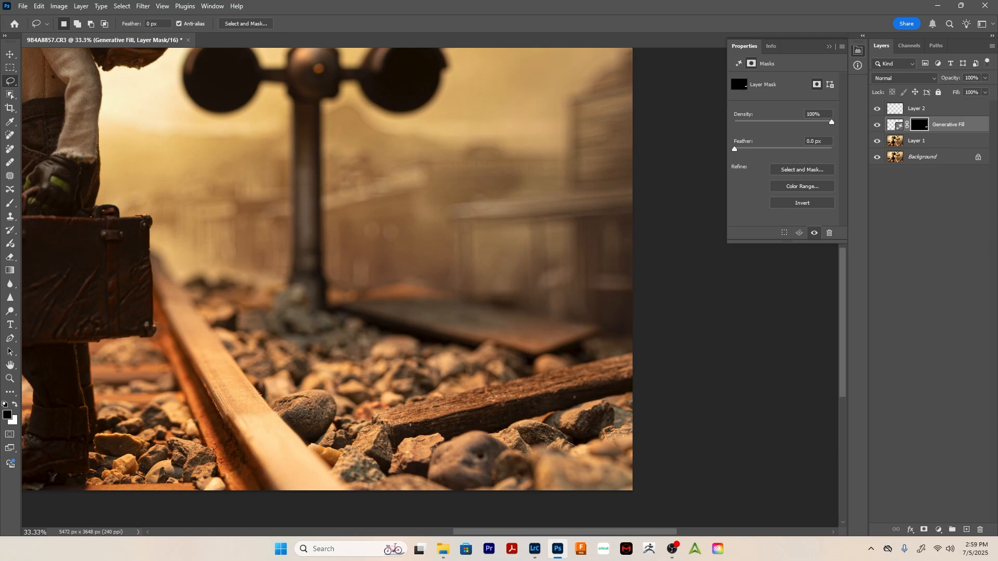
pyautogui.press('b')
pyautogui.press('x')
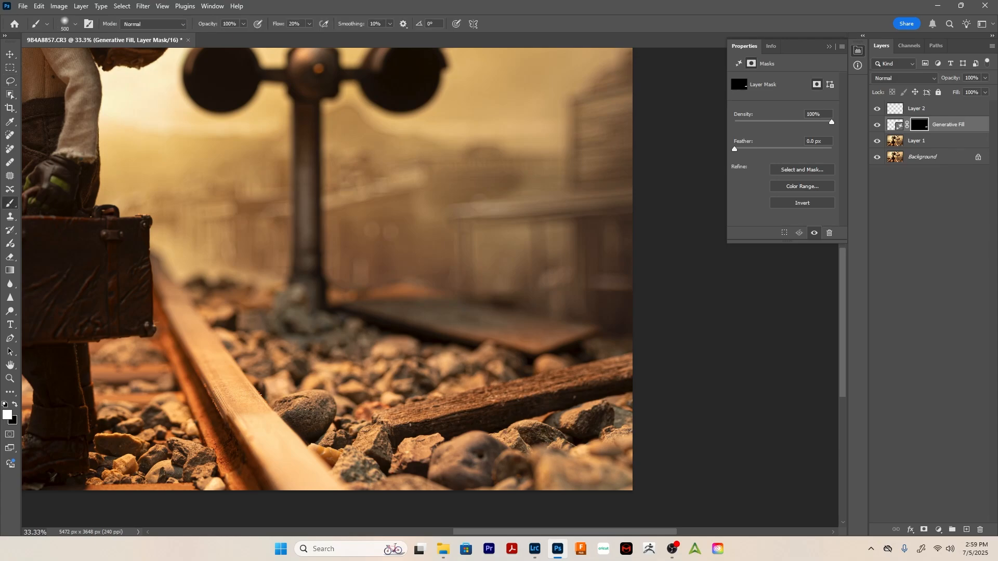
pyautogui.press('x')
pyautogui.hotkey('ctrl', 'space')
pyautogui.hotkey('ctrl', 'space')
pyautogui.keyDown('ctrl'); pyautogui.click(552, 331); pyautogui.keyUp('ctrl')
pyautogui.keyDown('ctrl'); pyautogui.click(554, 332); pyautogui.keyUp('ctrl')
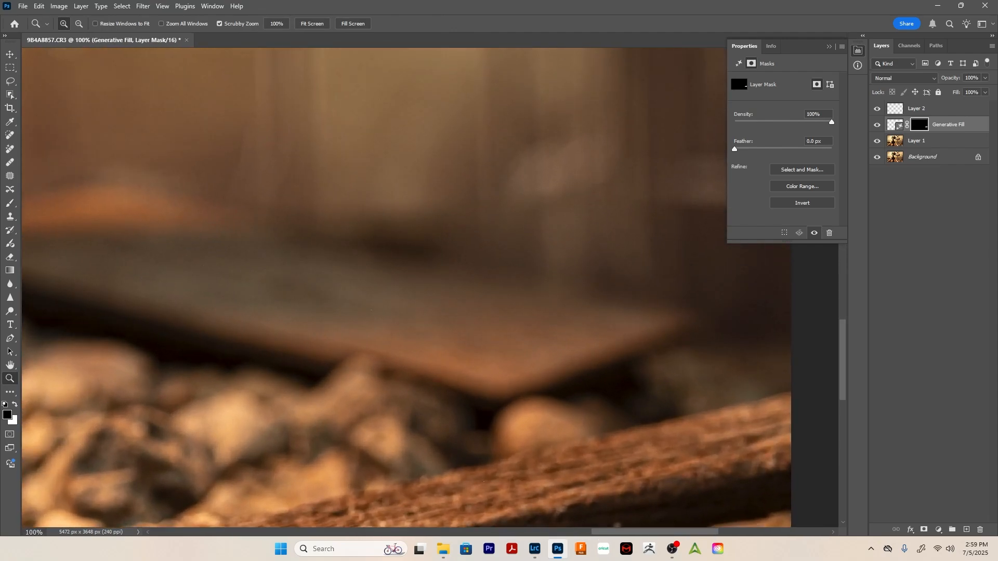
pyautogui.press('[')
pyautogui.press('[')
pyautogui.press('[')
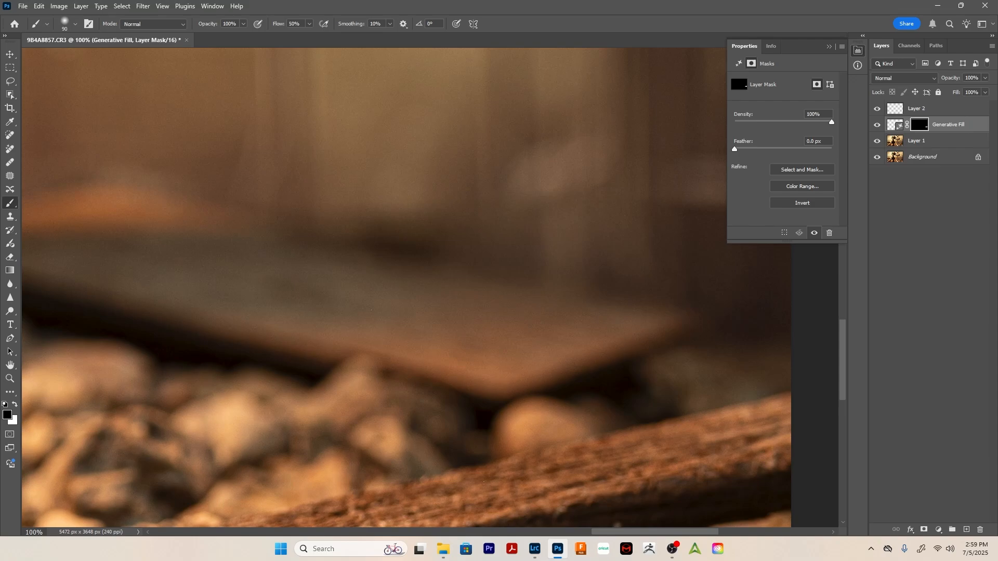
pyautogui.press('x')
pyautogui.press('x')
pyautogui.moveTo(595, 283)
pyautogui.mouseDown()
pyautogui.moveTo(611, 239)
pyautogui.moveTo(590, 275)
pyautogui.mouseUp()
pyautogui.hotkey('ctrl', 'z')
# Compare the wider photo with the Generative Fill layer hidden and shown, leaving the layer visible
pyautogui.press('z')
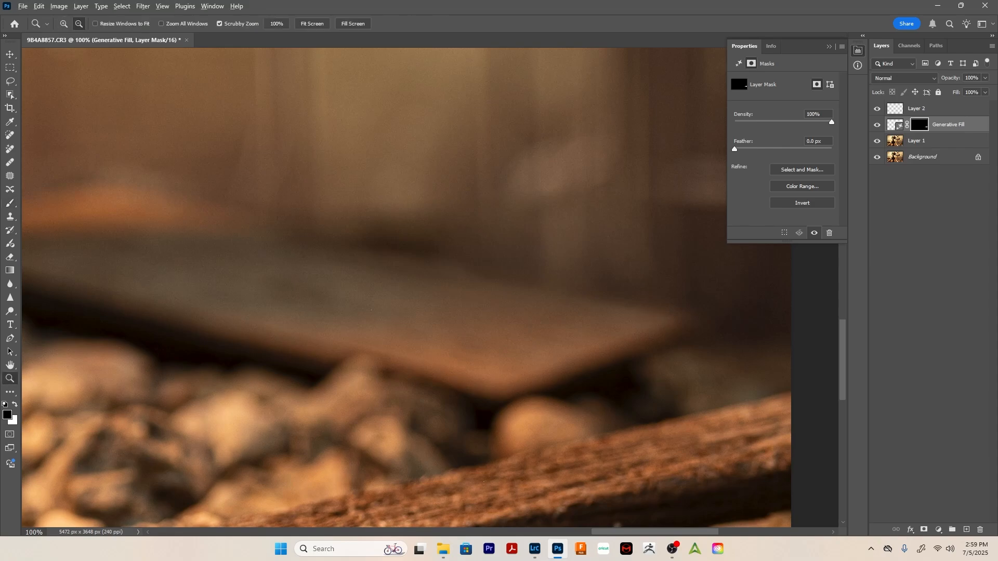
pyautogui.hotkey('ctrl', '-')
pyautogui.hotkey('ctrl', '-')
pyautogui.hotkey('ctrl', '-')
pyautogui.hotkey('ctrl', '-')
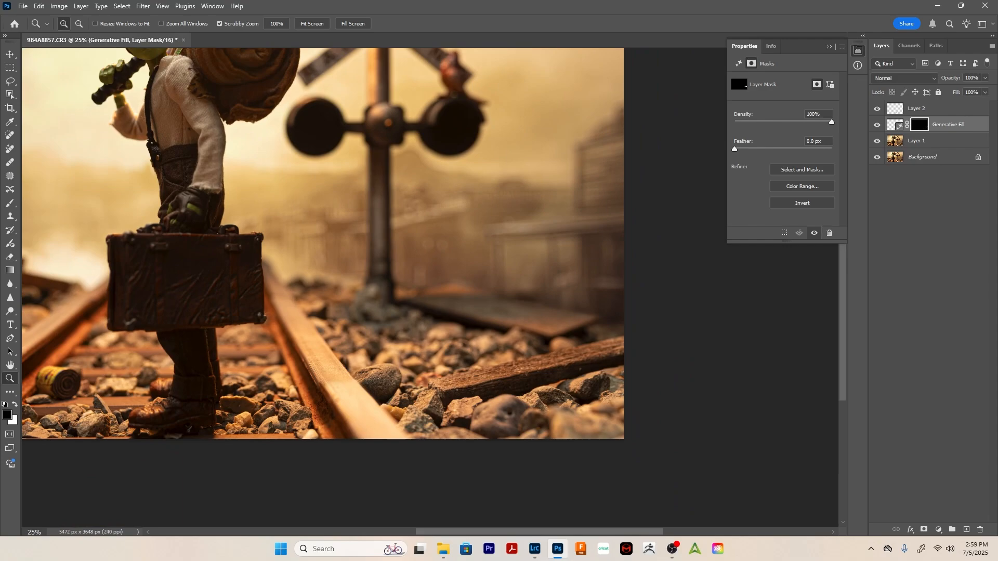
pyautogui.click(877, 125)
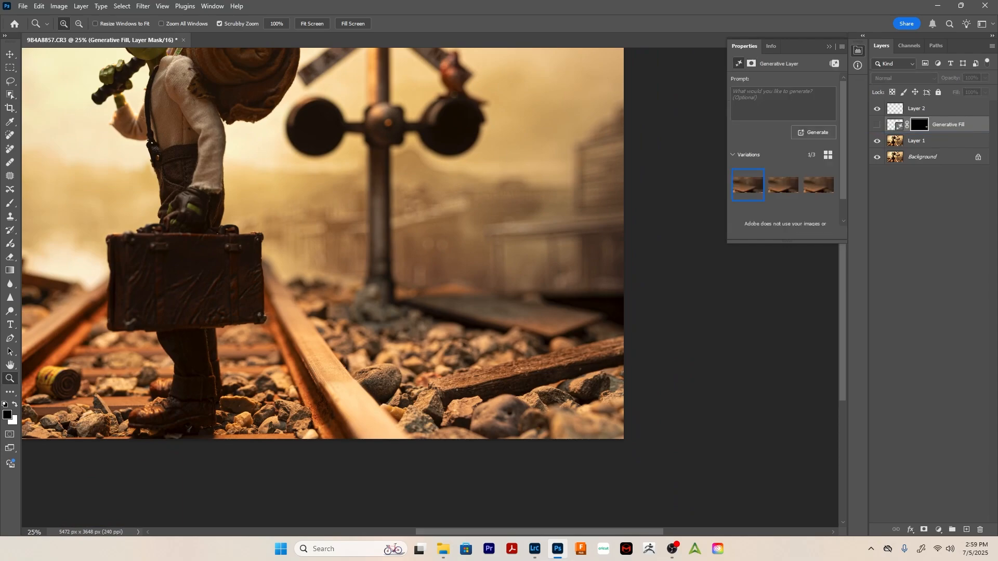
pyautogui.click(877, 125)
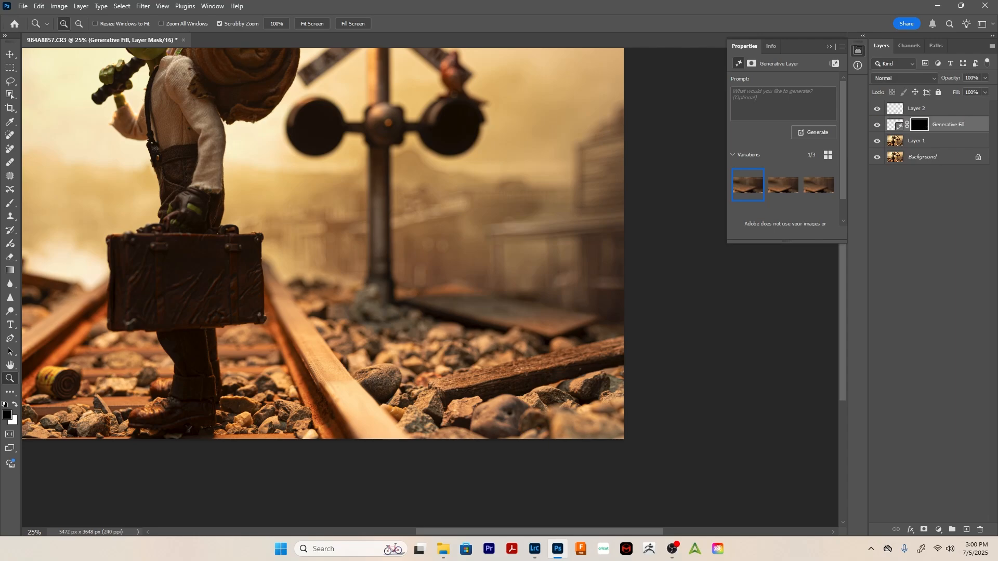
pyautogui.moveTo(442, 260); pyautogui.dragTo(533, 269)
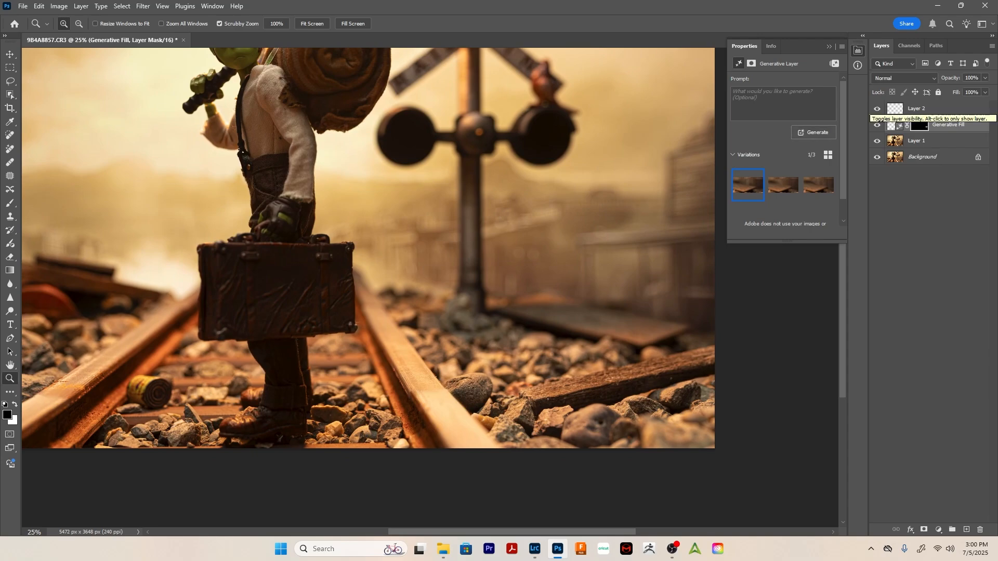
# Merge all visible layers into the Background and duplicate it as a new layer
pyautogui.click(914, 109)
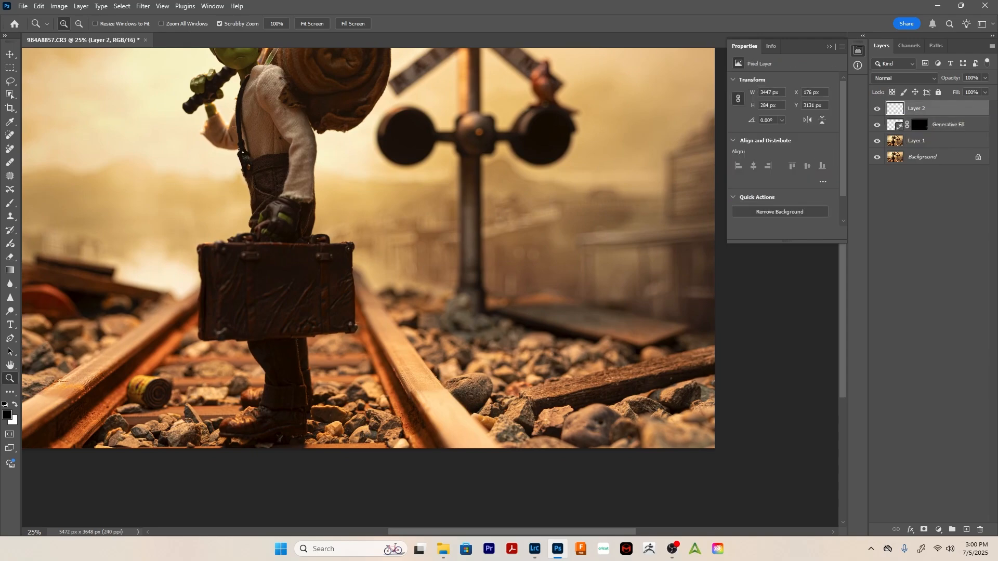
pyautogui.hotkey('ctrl', 'shift', 'e')
pyautogui.hotkey('ctrl', 'j')
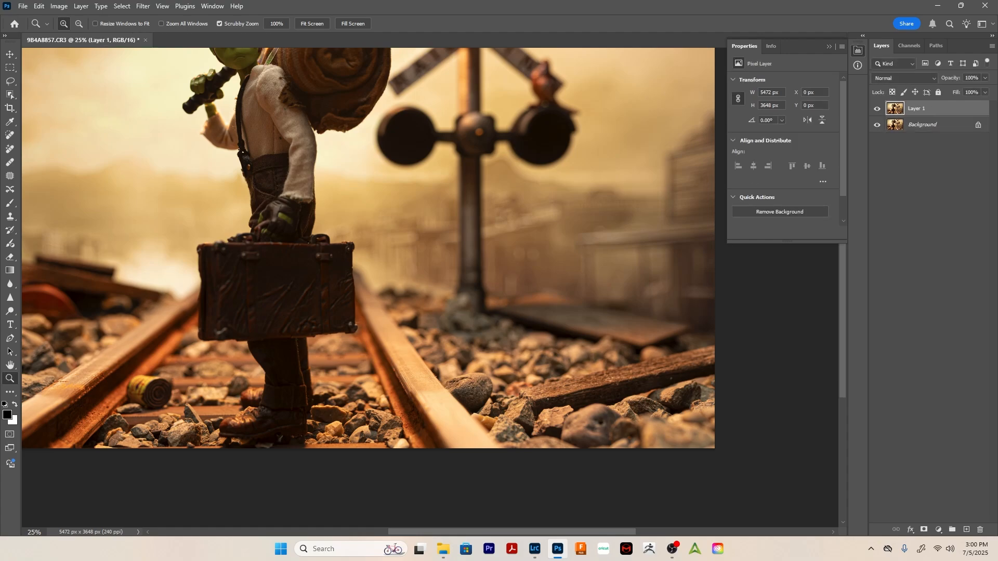
# On a new empty layer, clone bedroll texture over the neck-facing side of the clear plastic strip with a 30 px brush at 50% flow
pyautogui.moveTo(390, 234); pyautogui.dragTo(469, 338)
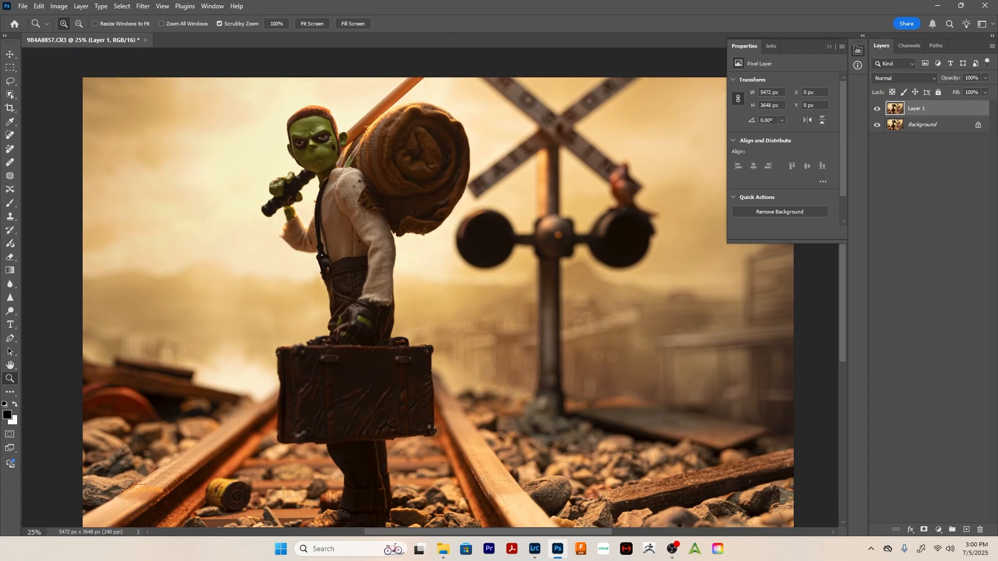
pyautogui.moveTo(352, 165); pyautogui.dragTo(506, 348)
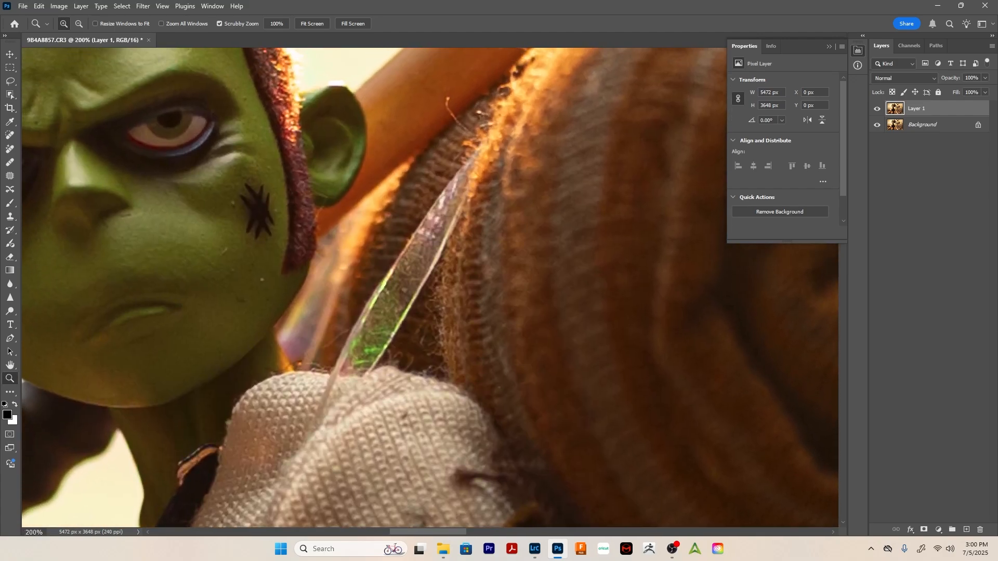
pyautogui.click(966, 530)
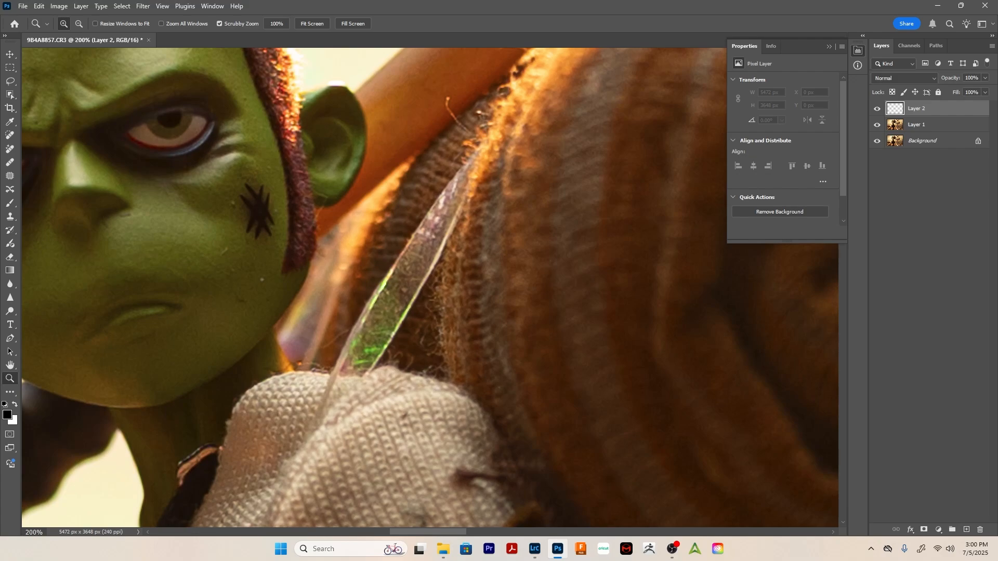
pyautogui.press('s')
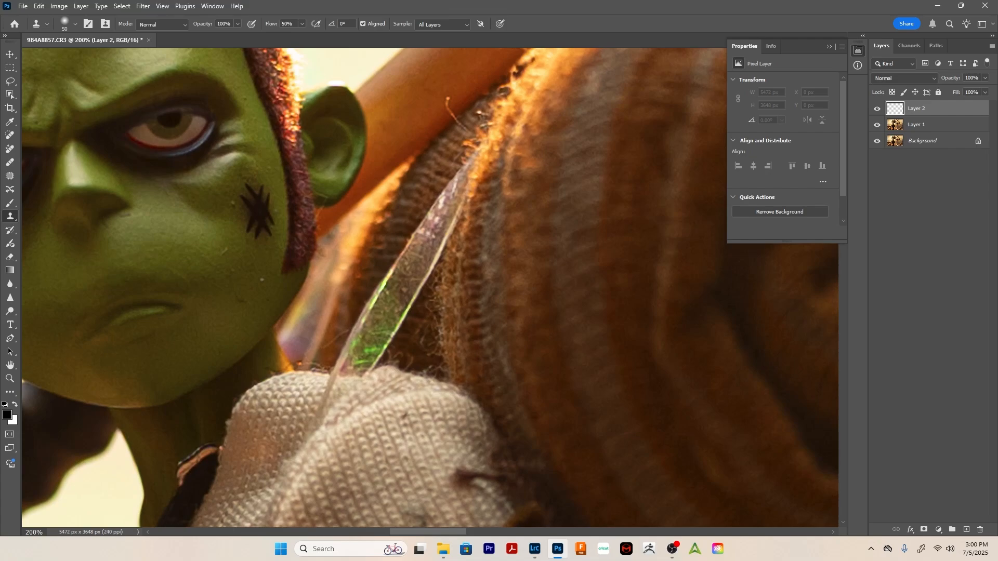
pyautogui.press('[')
pyautogui.press('[')
pyautogui.press('[')
pyautogui.press('[')
pyautogui.moveTo(434, 214)
pyautogui.mouseDown()
pyautogui.moveTo(427, 224)
pyautogui.moveTo(441, 206)
pyautogui.moveTo(350, 313)
pyautogui.moveTo(359, 332)
pyautogui.moveTo(366, 320)
pyautogui.moveTo(321, 358)
pyautogui.moveTo(327, 345)
pyautogui.mouseUp()
pyautogui.keyDown('alt'); pyautogui.click(388, 219); pyautogui.keyUp('alt')
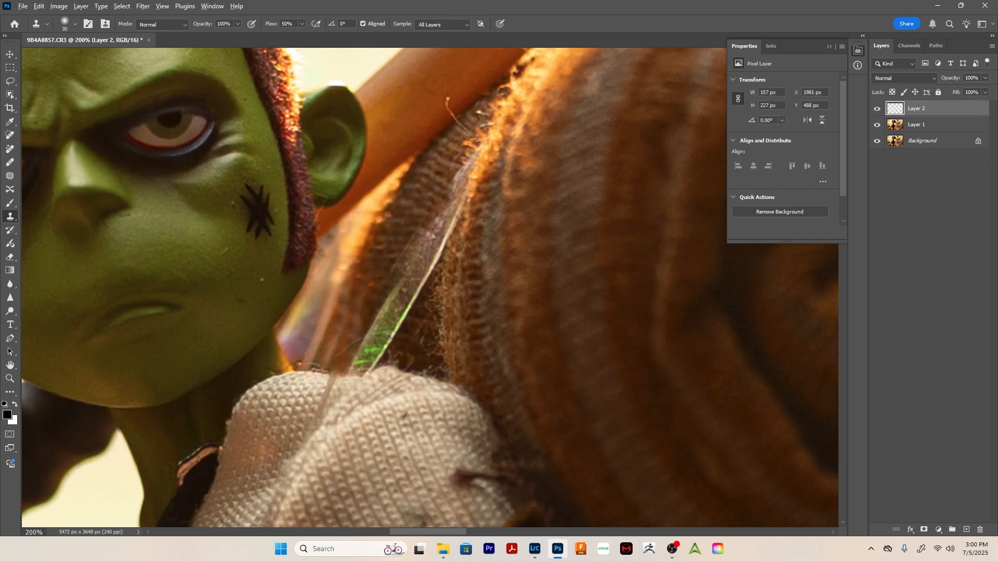
pyautogui.moveTo(399, 207)
pyautogui.mouseDown()
pyautogui.moveTo(410, 262)
pyautogui.moveTo(374, 289)
pyautogui.moveTo(367, 283)
pyautogui.moveTo(374, 292)
pyautogui.moveTo(352, 319)
pyautogui.mouseUp()
pyautogui.click(365, 242)
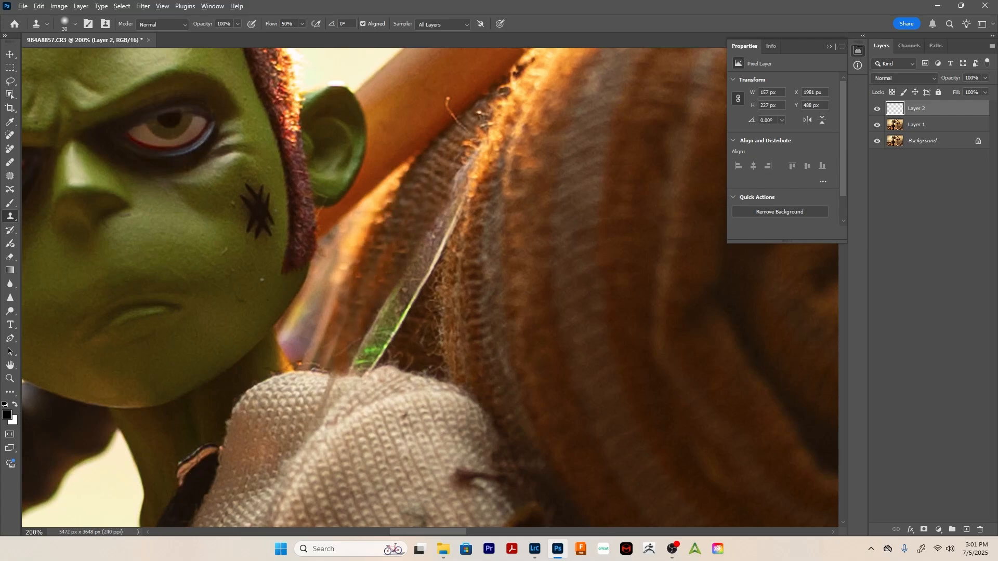
# Clone bedroll texture over the plastic strip's upper tip and its iridescent green body down to the shoulder
pyautogui.moveTo(484, 151)
pyautogui.mouseDown()
pyautogui.moveTo(450, 187)
pyautogui.moveTo(437, 242)
pyautogui.mouseUp()
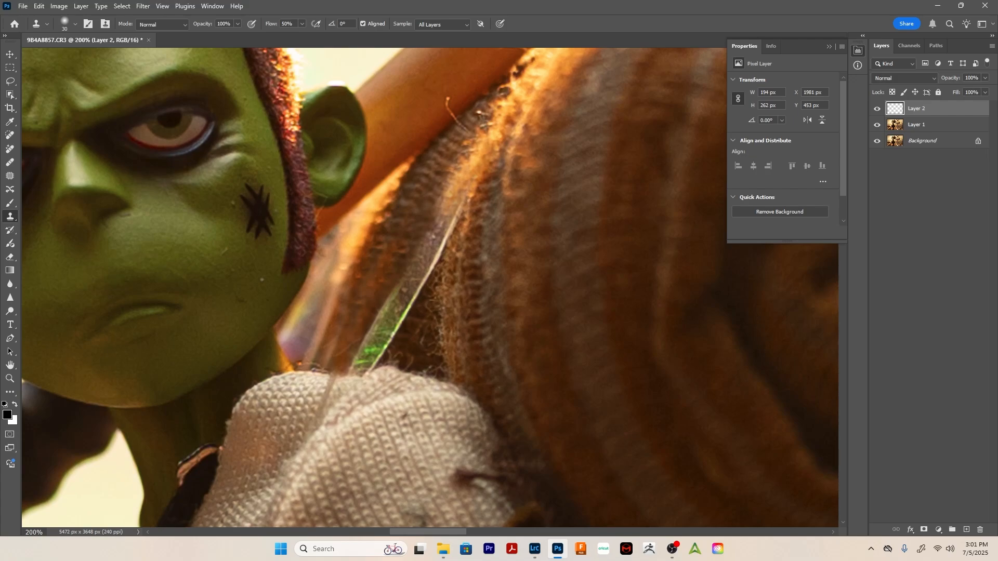
pyautogui.moveTo(470, 198)
pyautogui.mouseDown()
pyautogui.moveTo(424, 293)
pyautogui.moveTo(436, 269)
pyautogui.moveTo(420, 296)
pyautogui.moveTo(396, 296)
pyautogui.moveTo(359, 360)
pyautogui.mouseUp()
pyautogui.keyDown('alt'); pyautogui.click(451, 247); pyautogui.keyUp('alt')
pyautogui.moveTo(370, 344)
pyautogui.mouseDown()
pyautogui.moveTo(359, 370)
pyautogui.moveTo(357, 358)
pyautogui.mouseUp()
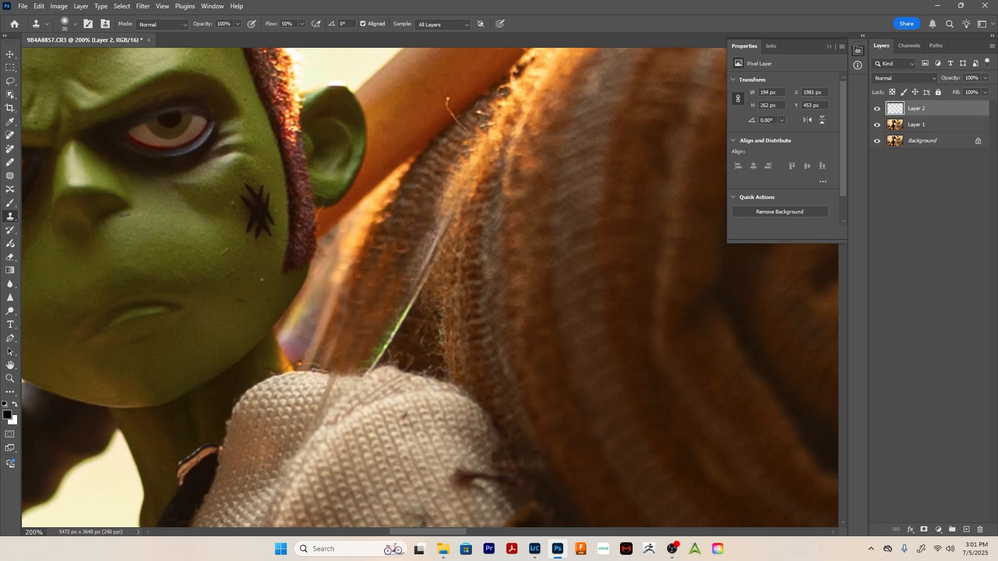
pyautogui.click(326, 379)
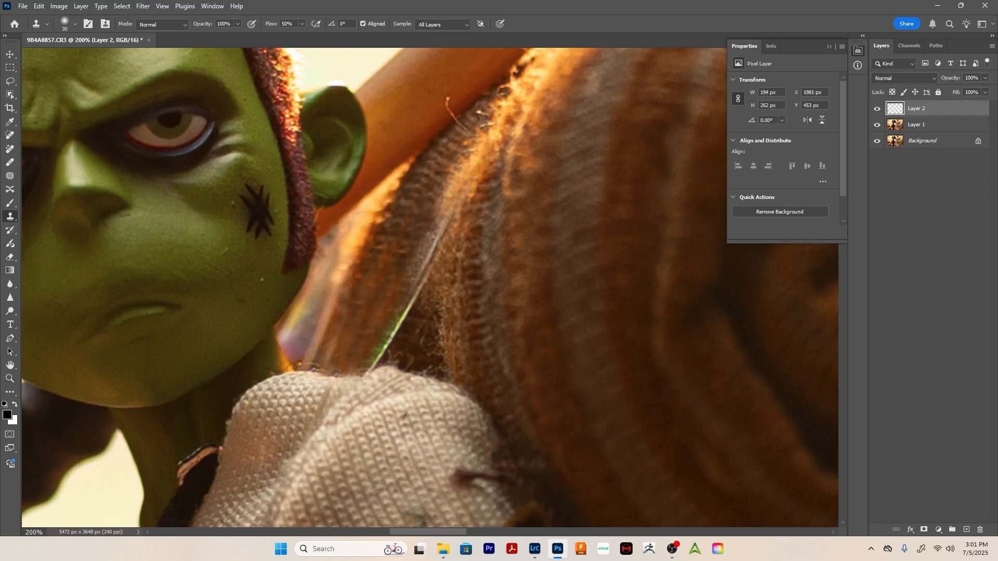
pyautogui.keyDown('alt'); pyautogui.click(312, 371); pyautogui.keyUp('alt')
pyautogui.moveTo(342, 378)
pyautogui.mouseDown()
pyautogui.moveTo(357, 380)
pyautogui.moveTo(328, 375)
pyautogui.mouseUp()
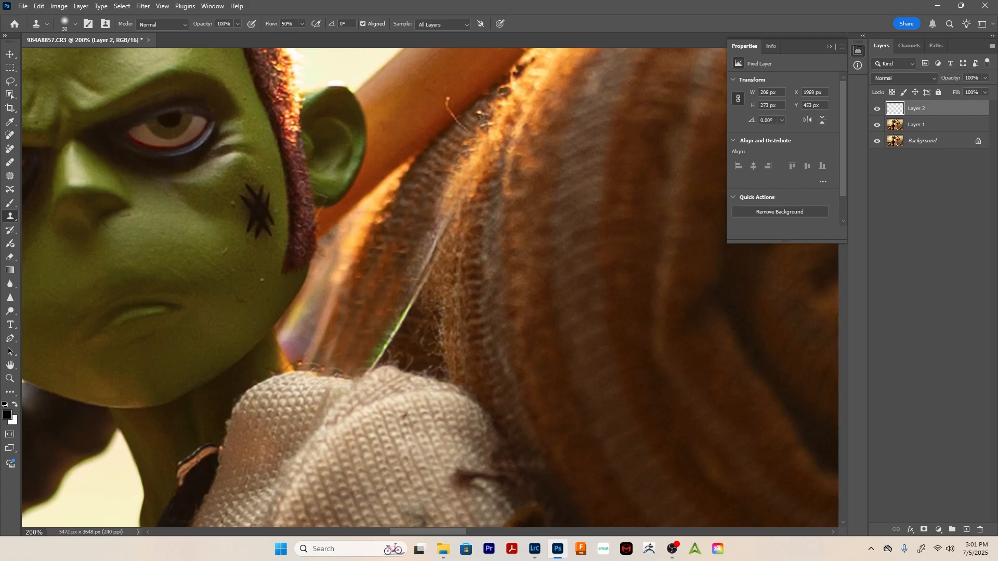
pyautogui.hotkey('ctrl', 'z')
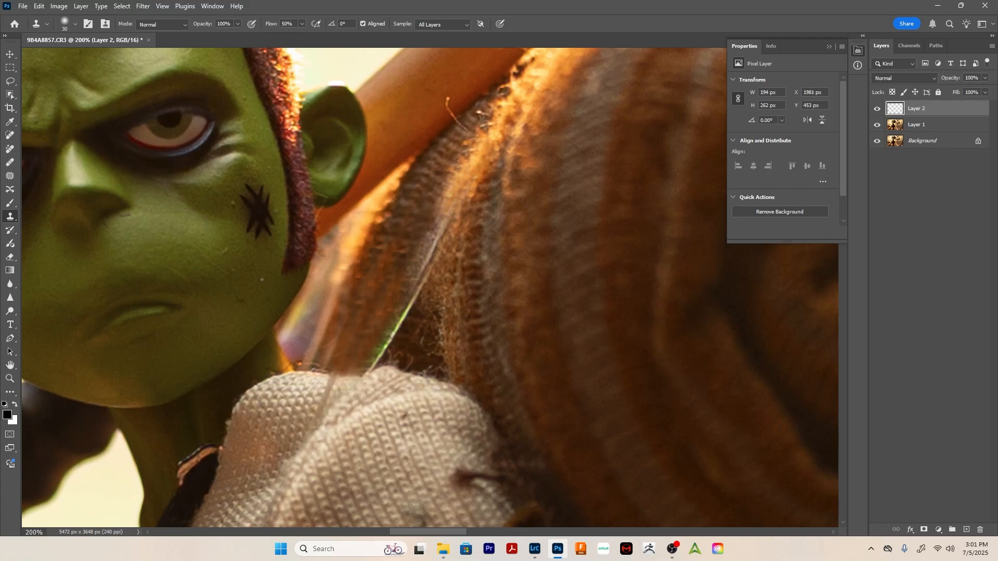
# Clone shirt knit over the plastic strip's lower end where it crosses the shoulder
pyautogui.keyDown('alt'); pyautogui.click(305, 373); pyautogui.keyUp('alt')
pyautogui.moveTo(322, 368)
pyautogui.mouseDown()
pyautogui.moveTo(334, 373)
pyautogui.moveTo(312, 370)
pyautogui.mouseUp()
pyautogui.moveTo(310, 390); pyautogui.dragTo(301, 423)
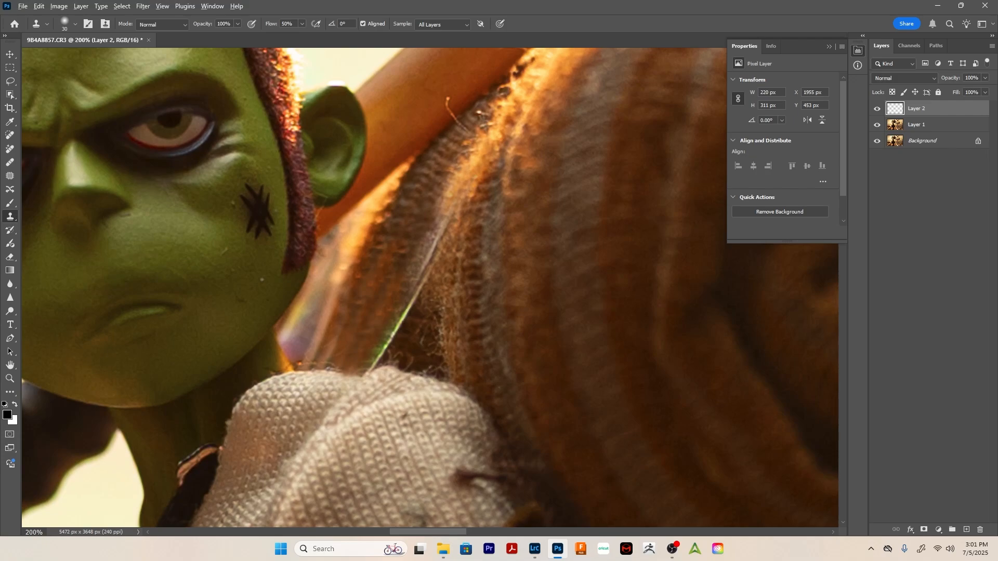
# Clone away the bright green edge line just above the shoulder with a 10 px Clone Stamp brush
pyautogui.press('z')
pyautogui.click(394, 348)
pyautogui.click(394, 348)
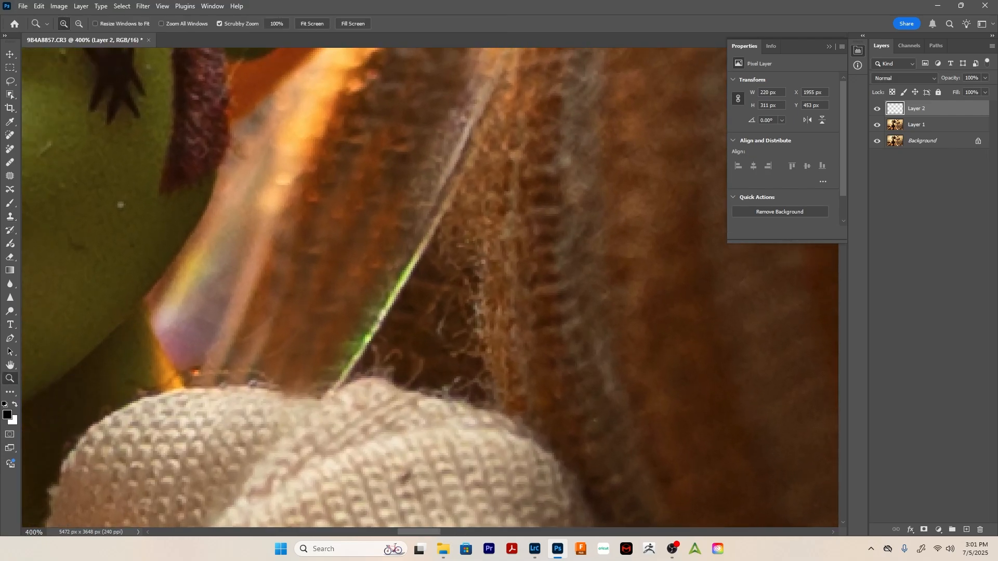
pyautogui.press('s')
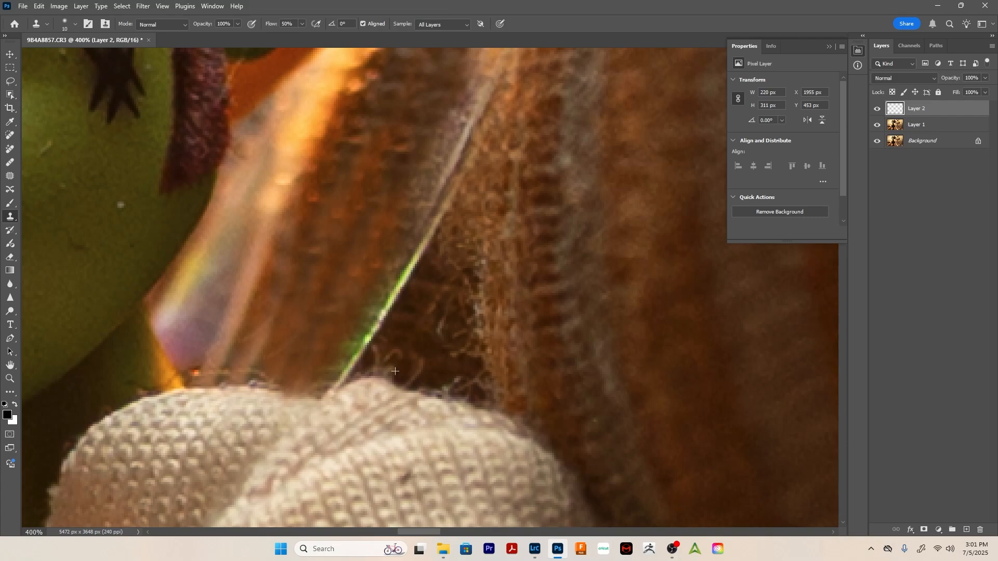
pyautogui.moveTo(363, 346)
pyautogui.mouseDown()
pyautogui.moveTo(406, 275)
pyautogui.moveTo(335, 381)
pyautogui.moveTo(357, 319)
pyautogui.mouseUp()
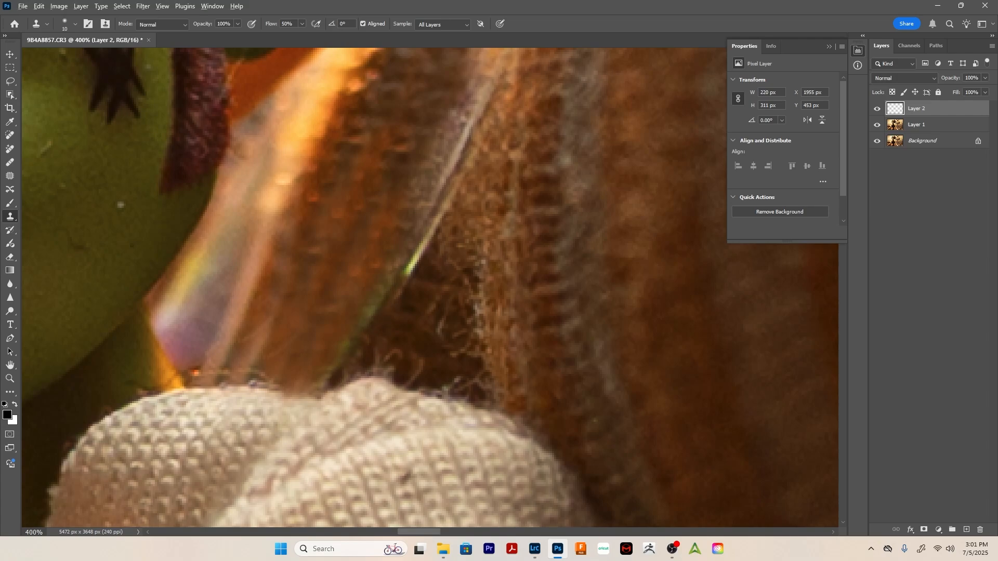
# Blend out the green residue and the middle of the edge line using a 25 px Clone Stamp brush at 30% flow
pyautogui.press(']')
pyautogui.press(']')
pyautogui.press(']')
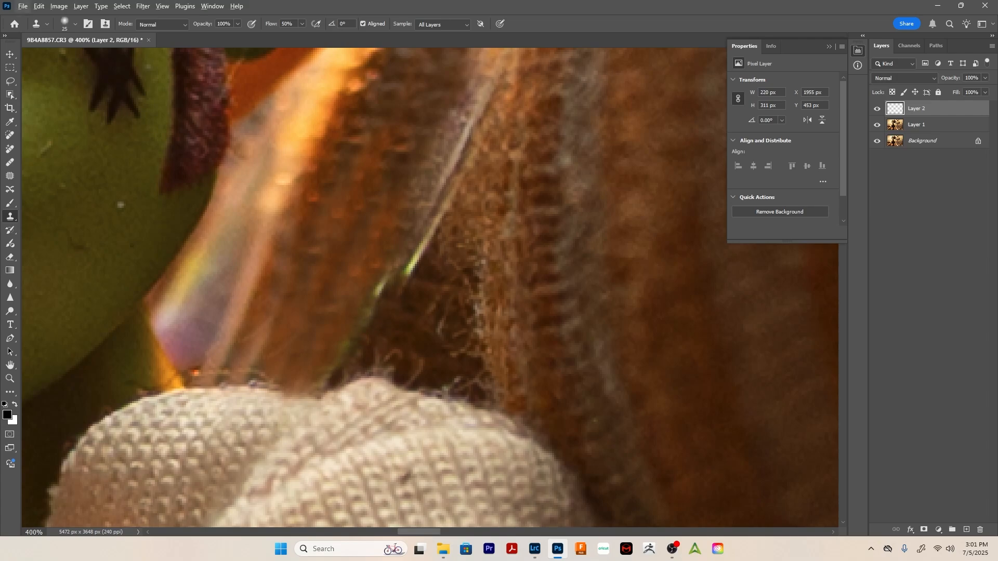
pyautogui.hotkey('shift', '3')
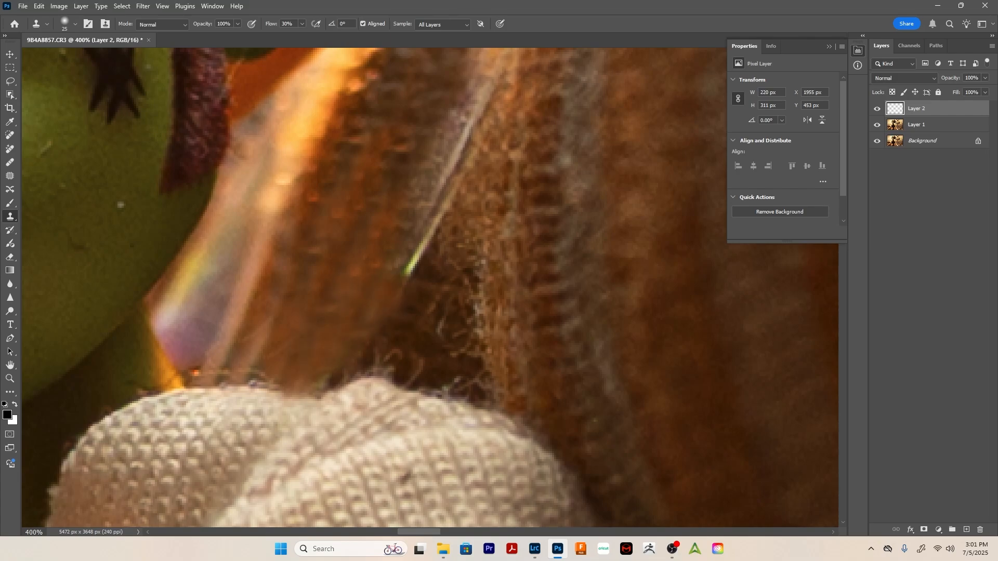
pyautogui.moveTo(406, 273); pyautogui.dragTo(419, 252)
pyautogui.moveTo(408, 281)
pyautogui.mouseDown()
pyautogui.moveTo(430, 234)
pyautogui.moveTo(393, 303)
pyautogui.moveTo(373, 283)
pyautogui.moveTo(390, 247)
pyautogui.mouseUp()
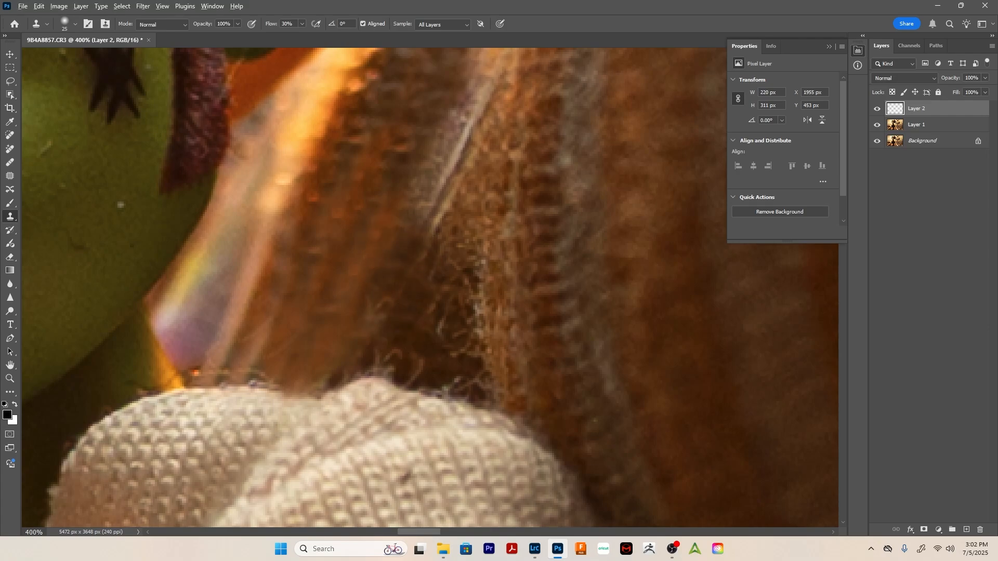
# Clone fuzzy bedroll texture over the pale upper remainder of the edge line and blend the area below it
pyautogui.moveTo(366, 189); pyautogui.dragTo(321, 296)
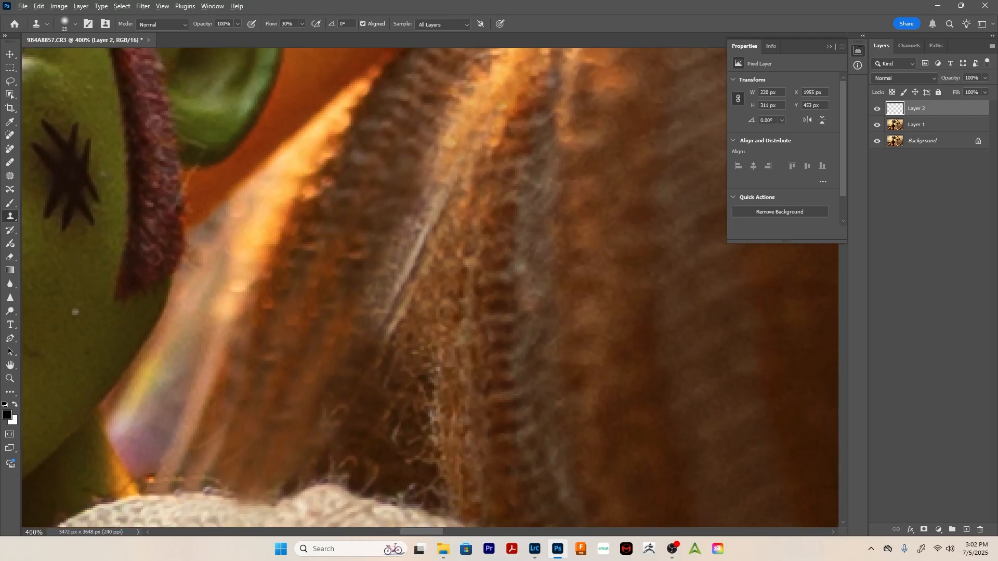
pyautogui.scroll(1, 502, 122)
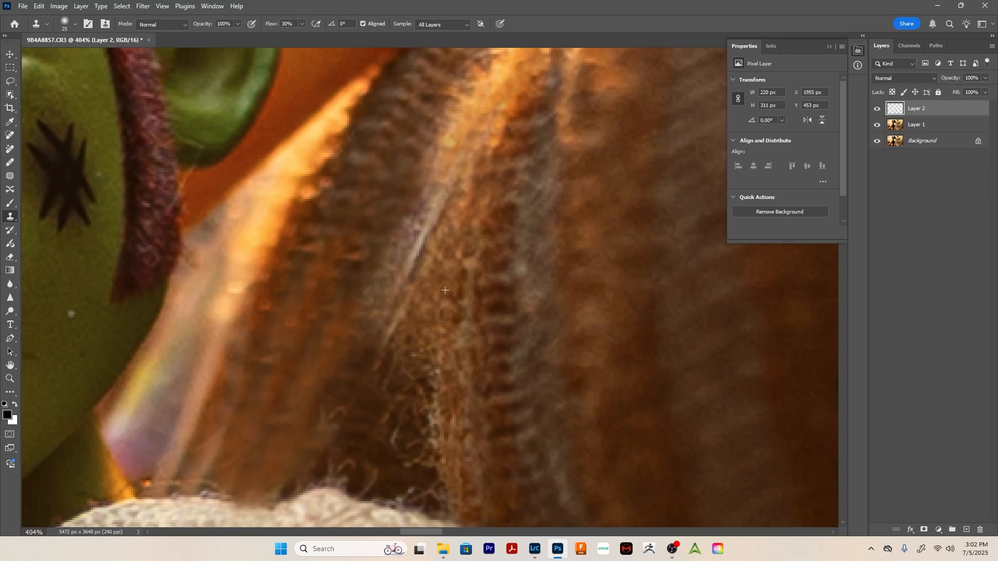
pyautogui.moveTo(408, 273)
pyautogui.mouseDown()
pyautogui.moveTo(414, 256)
pyautogui.moveTo(391, 327)
pyautogui.moveTo(455, 156)
pyautogui.mouseUp()
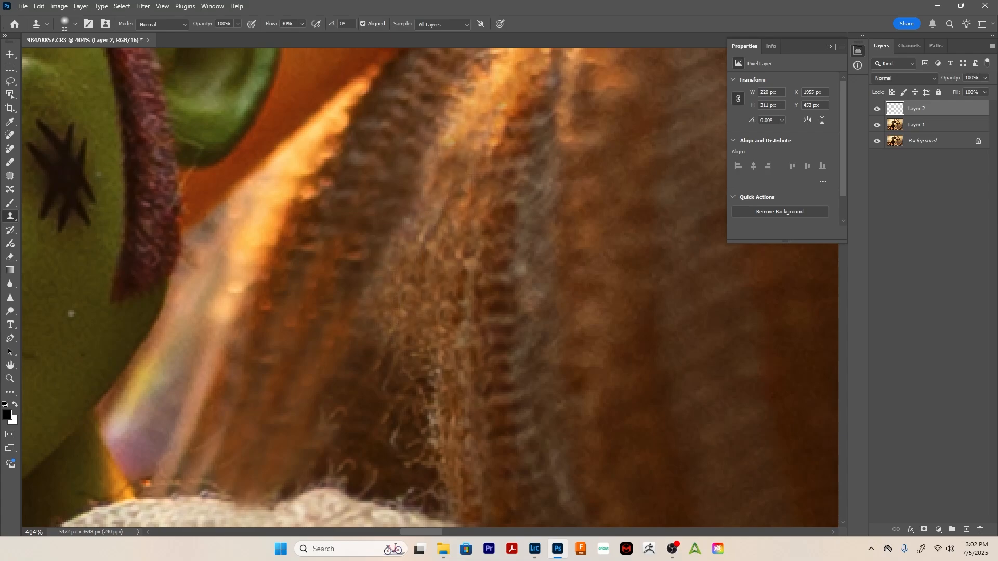
pyautogui.moveTo(379, 333)
pyautogui.mouseDown()
pyautogui.moveTo(368, 366)
pyautogui.moveTo(355, 345)
pyautogui.mouseUp()
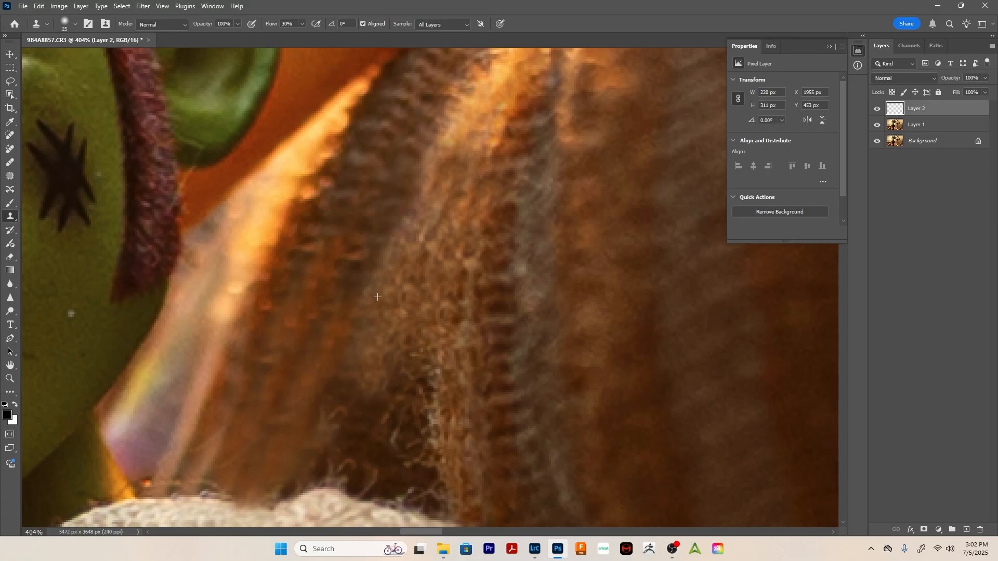
# Clone shirt knit over the faint streak beside the sleeve fold with the 25 px brush at 30% flow
pyautogui.press('z')
pyautogui.keyDown('alt'); pyautogui.click(359, 340); pyautogui.keyUp('alt')
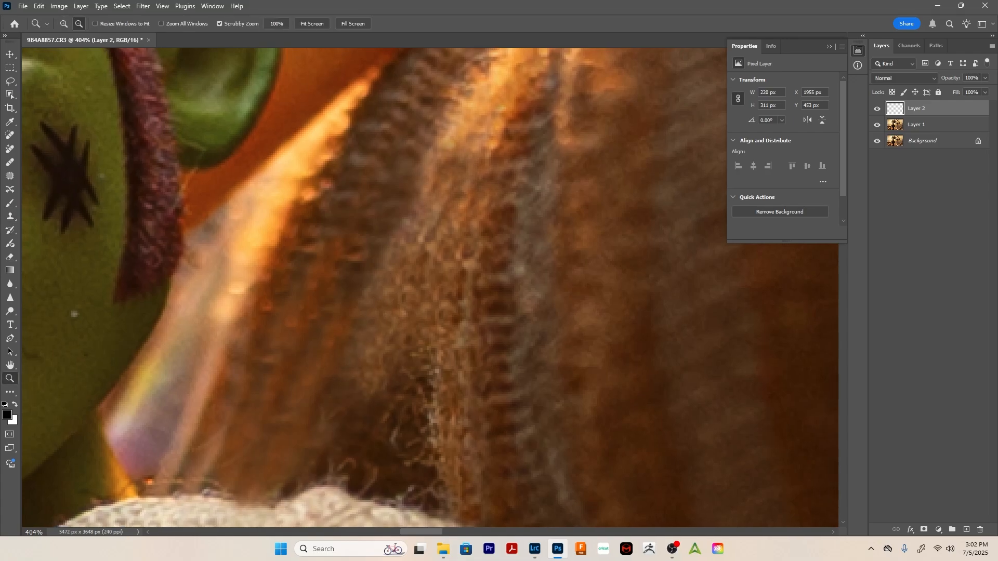
pyautogui.keyDown('alt'); pyautogui.click(395, 344); pyautogui.keyUp('alt')
pyautogui.keyDown('alt'); pyautogui.click(395, 343); pyautogui.keyUp('alt')
pyautogui.keyDown('alt'); pyautogui.click(395, 344); pyautogui.keyUp('alt')
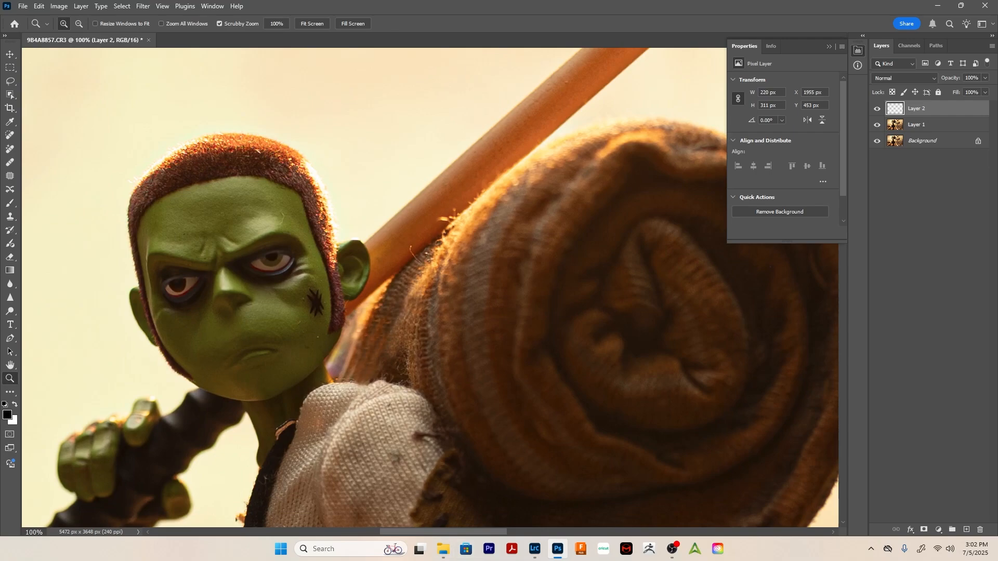
pyautogui.click(326, 480)
pyautogui.click(326, 480)
pyautogui.click(326, 480)
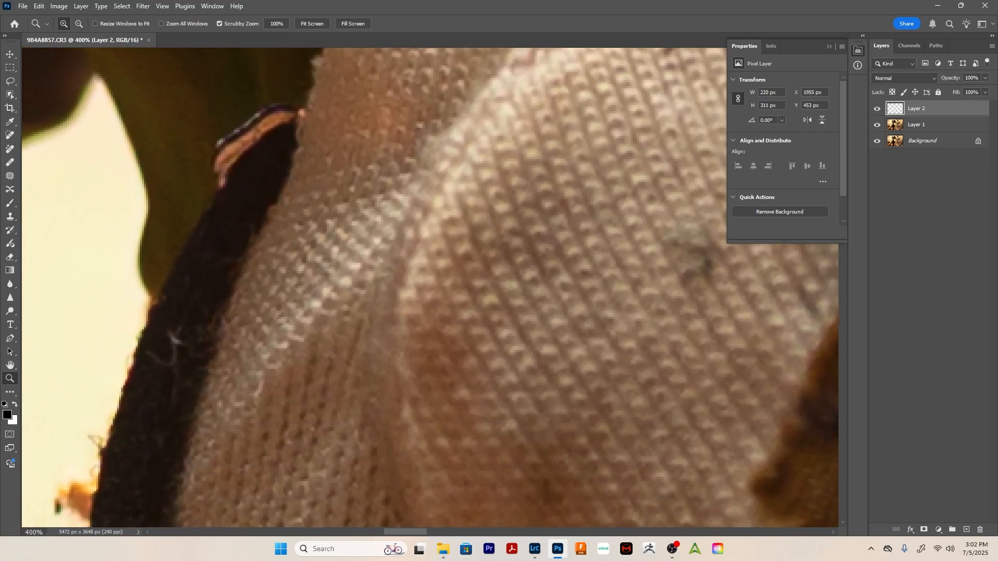
pyautogui.press('s')
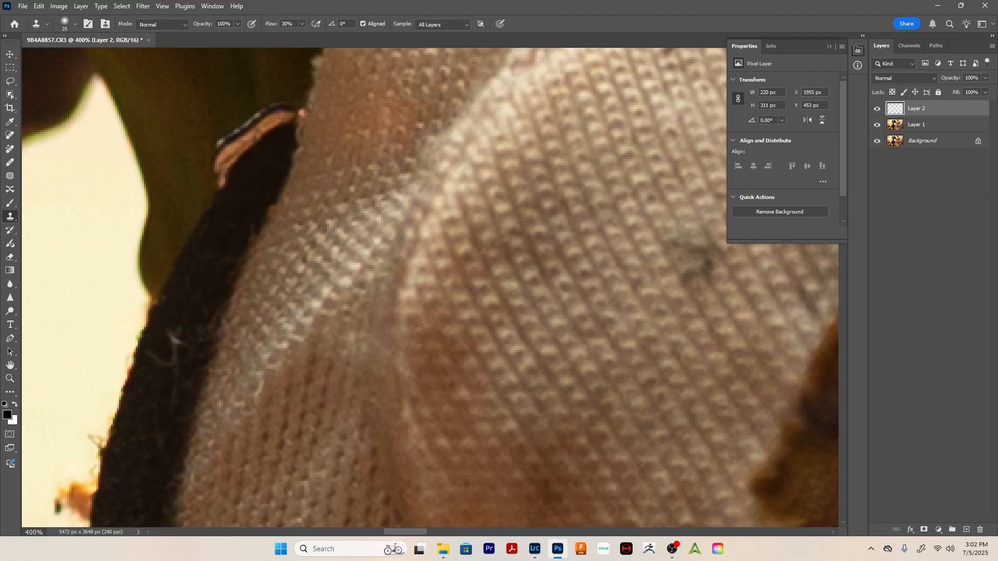
pyautogui.click(337, 323)
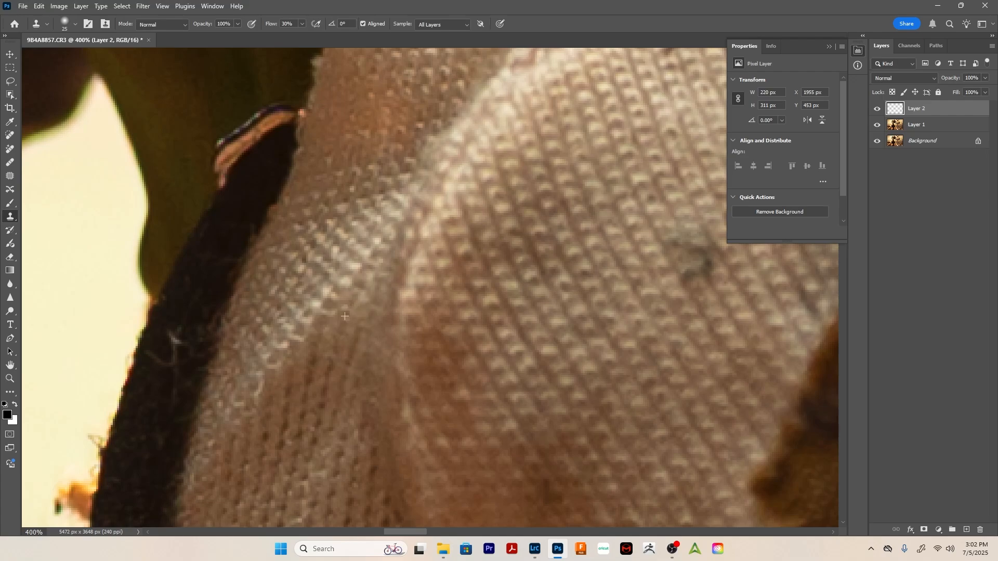
pyautogui.moveTo(342, 391); pyautogui.dragTo(361, 460)
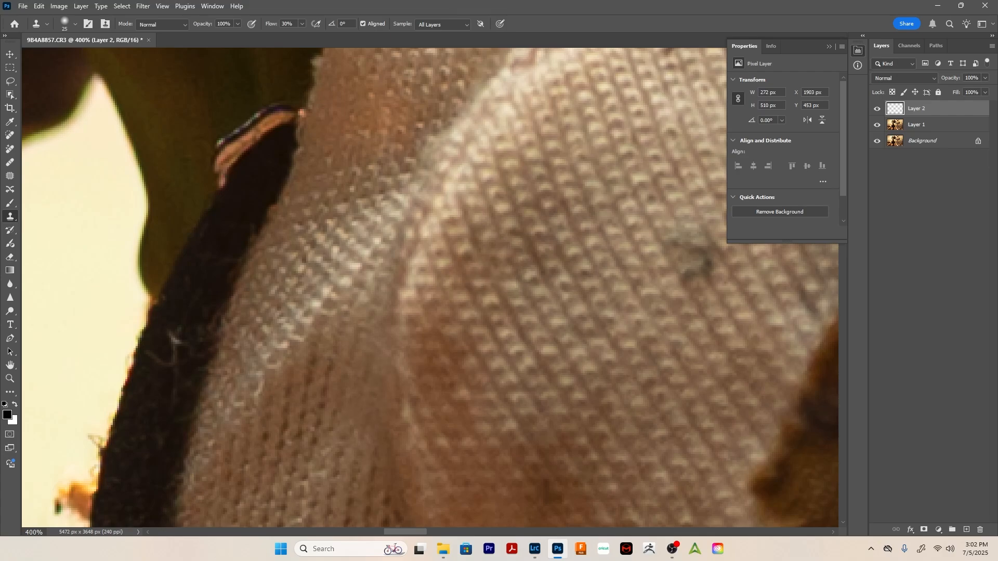
# Examine the shoulder, shirt and face at several magnifications for remaining flaws, ending close up on the forehead
pyautogui.moveTo(503, 264); pyautogui.dragTo(444, 440)
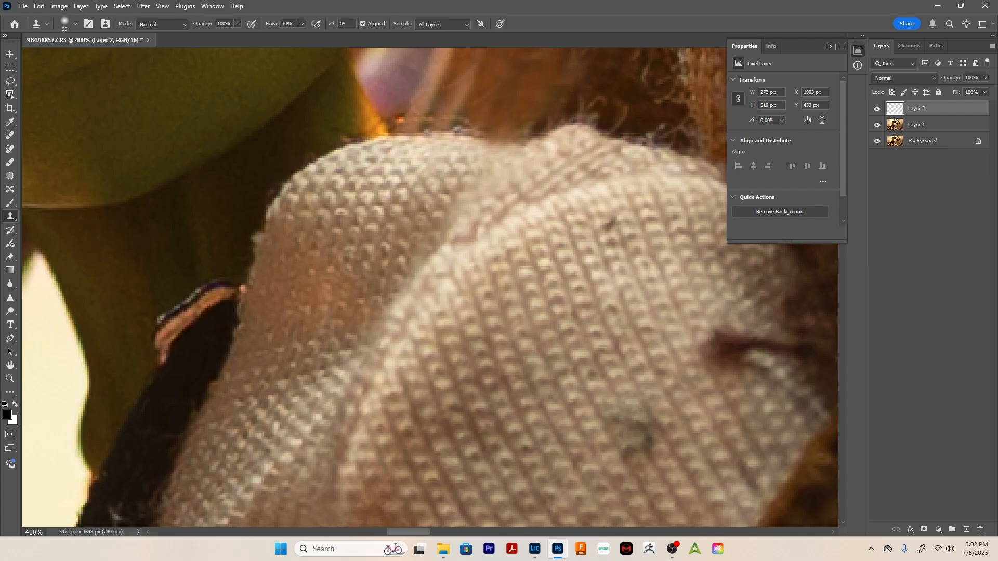
pyautogui.press('z')
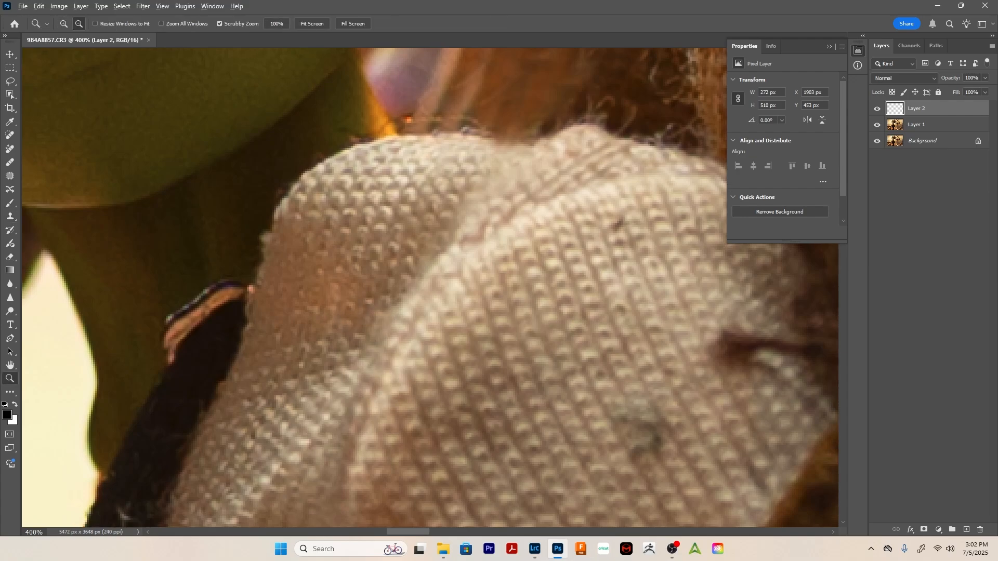
pyautogui.keyDown('alt'); pyautogui.click(533, 340); pyautogui.keyUp('alt')
pyautogui.keyDown('alt'); pyautogui.click(533, 341); pyautogui.keyUp('alt')
pyautogui.keyDown('alt'); pyautogui.click(533, 341); pyautogui.keyUp('alt')
pyautogui.keyDown('alt'); pyautogui.click(533, 341); pyautogui.keyUp('alt')
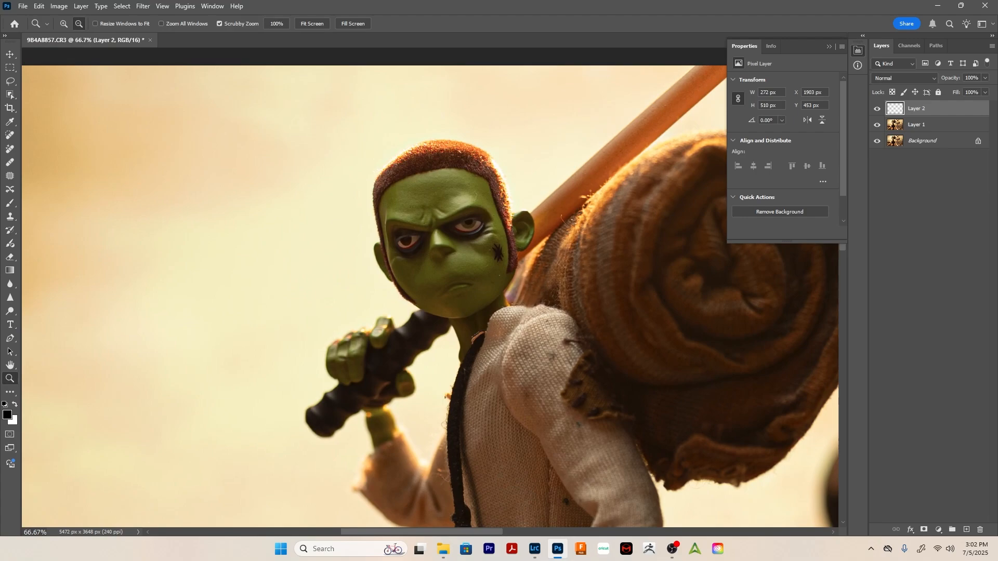
pyautogui.moveTo(552, 388); pyautogui.dragTo(431, 292)
pyautogui.click(431, 292)
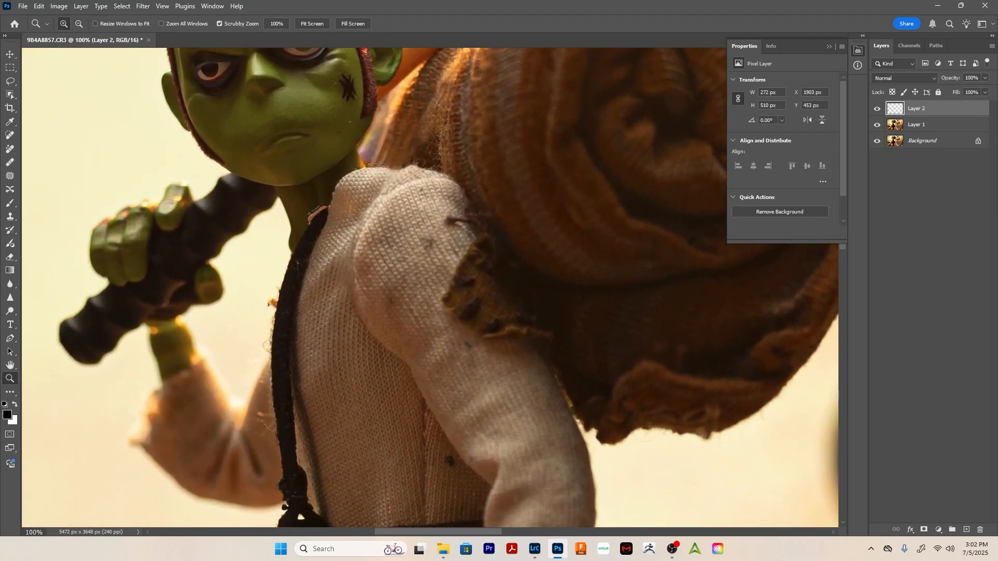
pyautogui.moveTo(431, 259); pyautogui.dragTo(380, 432)
pyautogui.moveTo(390, 291); pyautogui.dragTo(456, 400)
pyautogui.moveTo(335, 286); pyautogui.dragTo(403, 286)
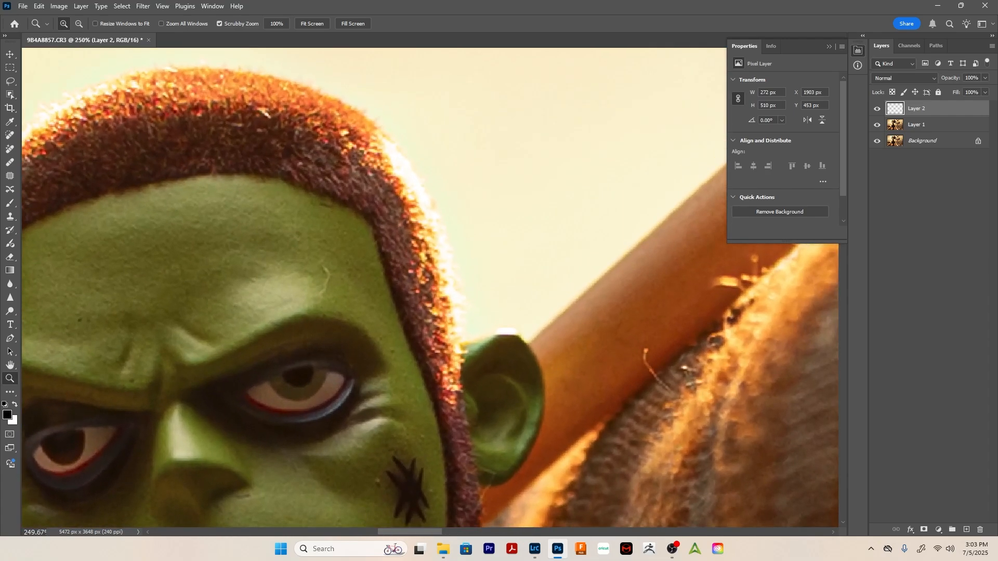
# Remove the scratch on the forehead and the small specks on the cheek and face with the Spot Healing Brush
pyautogui.click(10, 135)
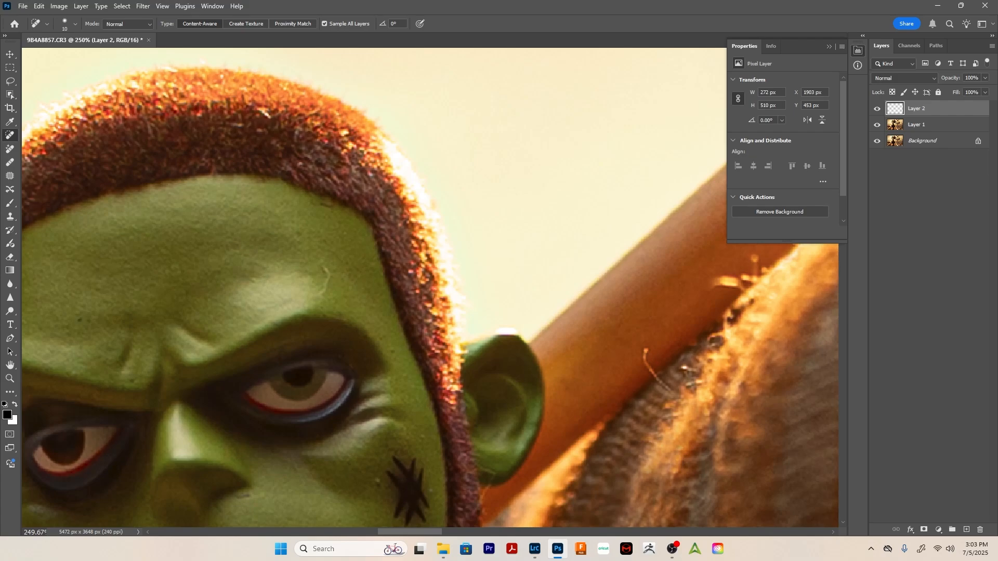
pyautogui.moveTo(325, 264); pyautogui.dragTo(322, 300)
pyautogui.moveTo(364, 390); pyautogui.dragTo(448, 175)
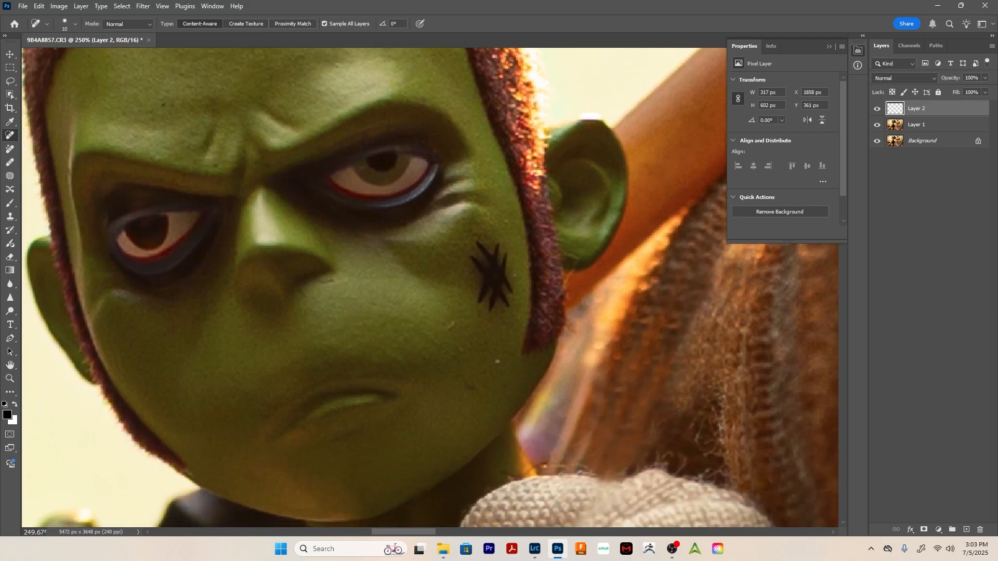
pyautogui.click(450, 325)
pyautogui.click(468, 390)
pyautogui.click(499, 363)
pyautogui.click(504, 388)
pyautogui.click(330, 286)
pyautogui.click(163, 106)
# Examine the shirt, shoulder patch, bedroll edge and lower sleeve close up for remaining flaws, ending at the sleeve cuff
pyautogui.moveTo(416, 416); pyautogui.dragTo(397, 130)
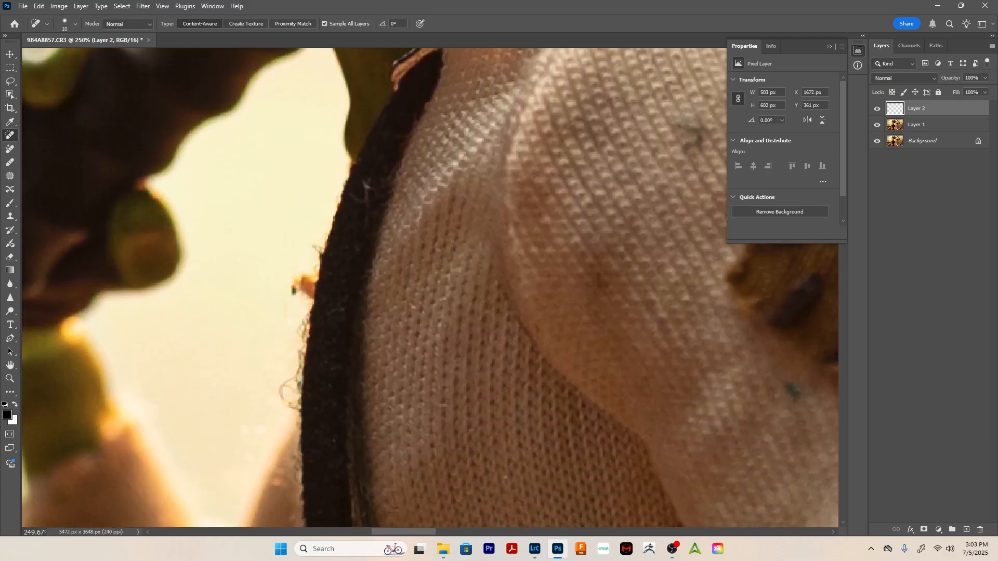
pyautogui.moveTo(364, 271); pyautogui.dragTo(408, 195)
pyautogui.moveTo(650, 249); pyautogui.dragTo(260, 208)
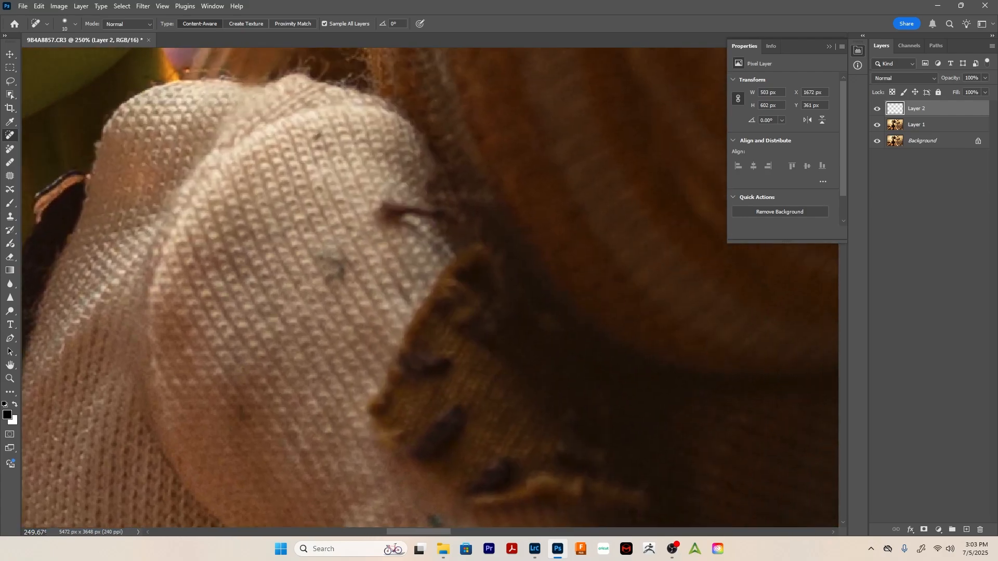
pyautogui.moveTo(598, 218); pyautogui.dragTo(364, 333)
pyautogui.moveTo(671, 234); pyautogui.dragTo(335, 58)
pyautogui.moveTo(364, 442); pyautogui.dragTo(442, 130)
pyautogui.moveTo(390, 478); pyautogui.dragTo(436, 104)
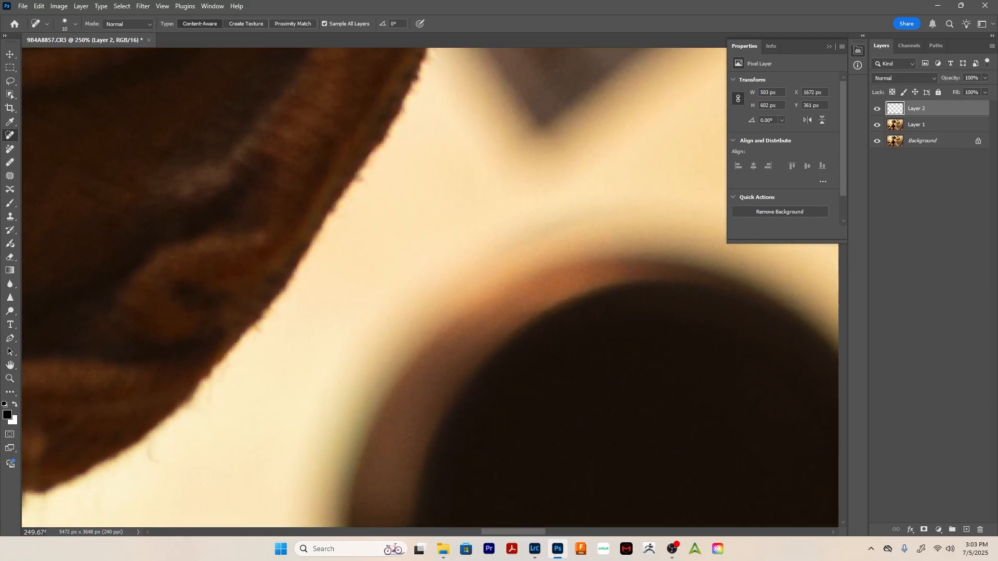
pyautogui.moveTo(364, 447); pyautogui.dragTo(453, 114)
pyautogui.moveTo(260, 390); pyautogui.dragTo(663, 190)
pyautogui.moveTo(270, 415); pyautogui.dragTo(605, 107)
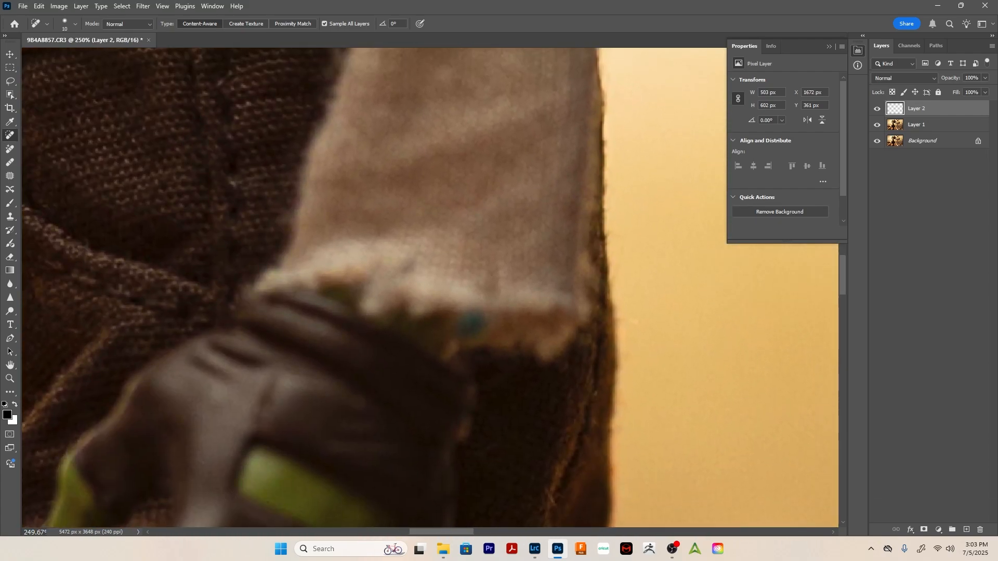
# Try to heal the teal spot on the frayed sleeve cuff with the Spot Healing Brush
pyautogui.keyDown('alt'); pyautogui.click(477, 215); pyautogui.keyUp('alt')
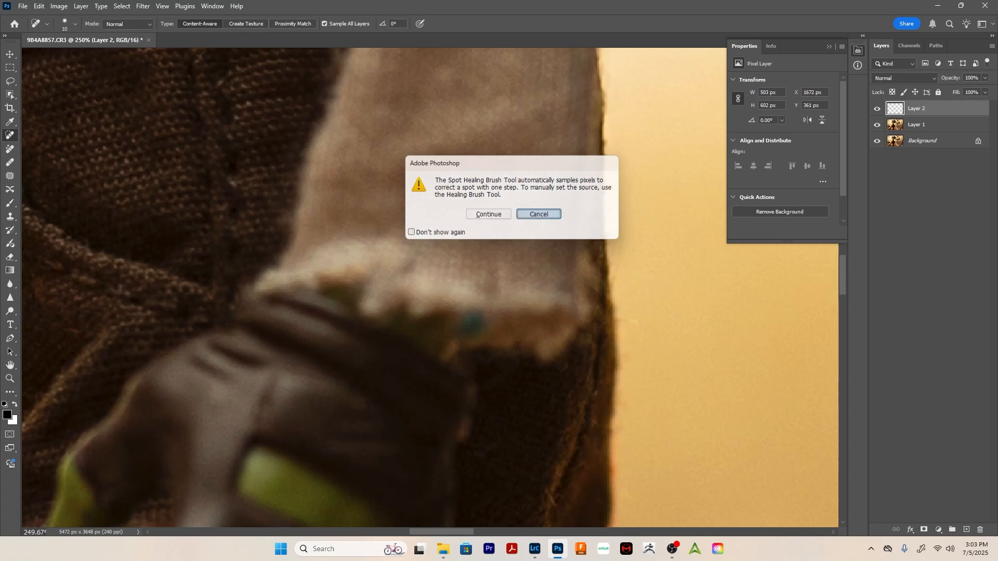
pyautogui.click(477, 215)
pyautogui.keyDown('alt'); pyautogui.click(477, 215); pyautogui.keyUp('alt')
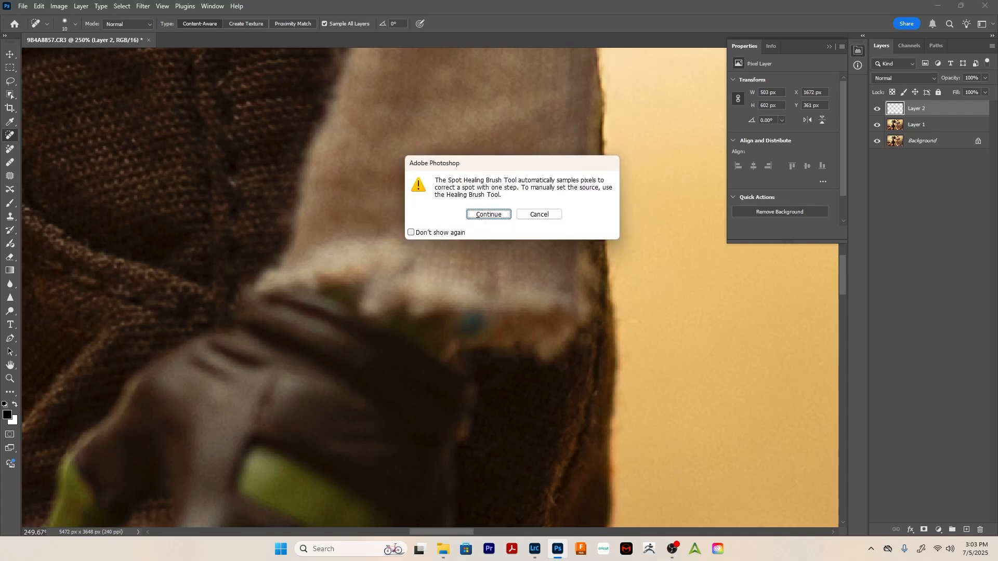
pyautogui.click(539, 214)
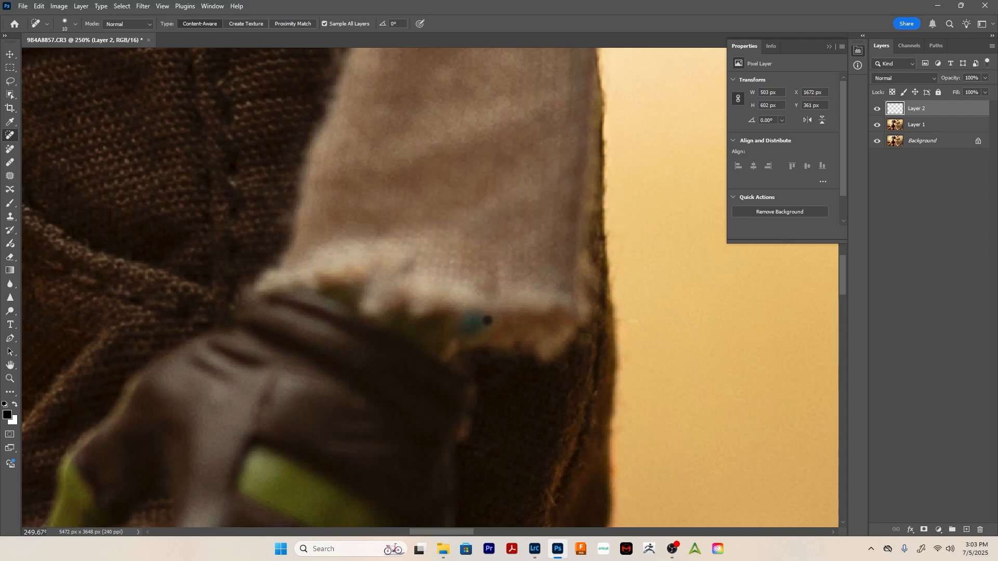
pyautogui.moveTo(488, 320)
pyautogui.mouseDown()
pyautogui.moveTo(471, 323)
pyautogui.moveTo(467, 331)
pyautogui.moveTo(483, 333)
pyautogui.moveTo(471, 337)
pyautogui.mouseUp()
pyautogui.hotkey('ctrl', 'z')
# Clone cuff fabric over the teal spot on the frayed sleeve edge with a 25 px Clone Stamp brush at 30% flow
pyautogui.press('s')
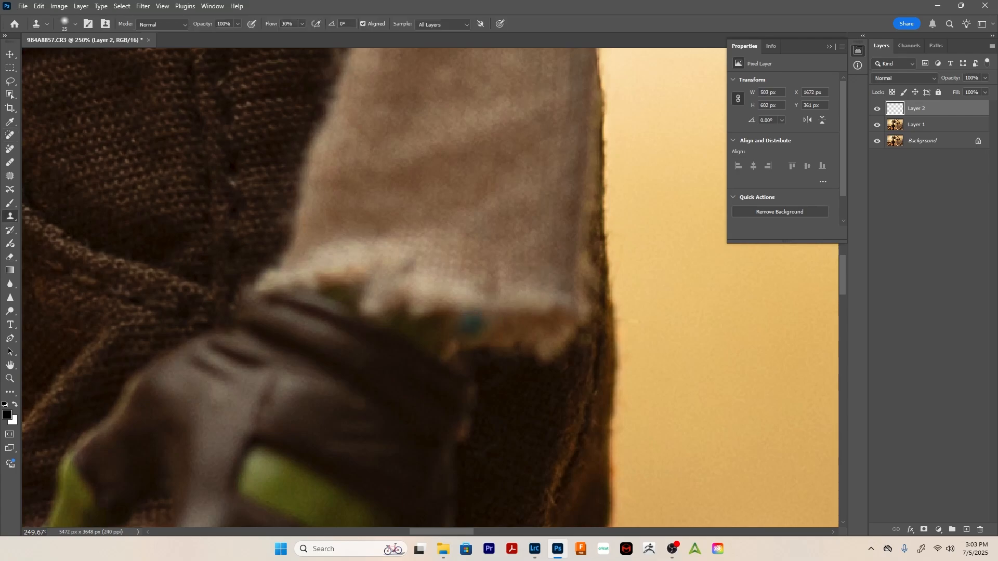
pyautogui.keyDown('alt'); pyautogui.click(522, 325); pyautogui.keyUp('alt')
pyautogui.moveTo(472, 322); pyautogui.dragTo(464, 327)
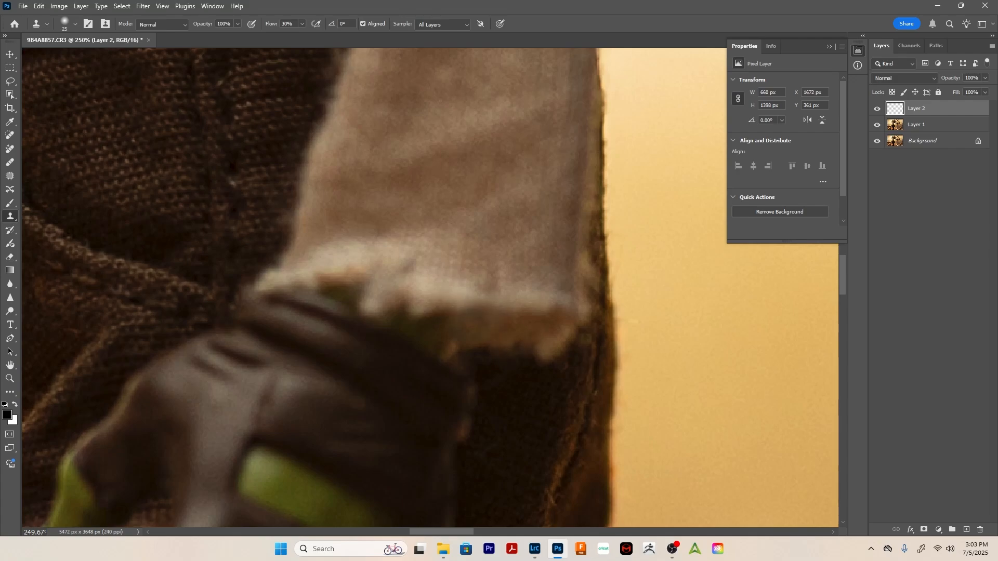
# Examine the glove, suitcase handle and whole figure for remaining flaws, ending close up on the torso and sleeve
pyautogui.press('[')
pyautogui.press('[')
pyautogui.press('[')
pyautogui.moveTo(375, 416); pyautogui.dragTo(622, 109)
pyautogui.hotkey('alt', 'space')
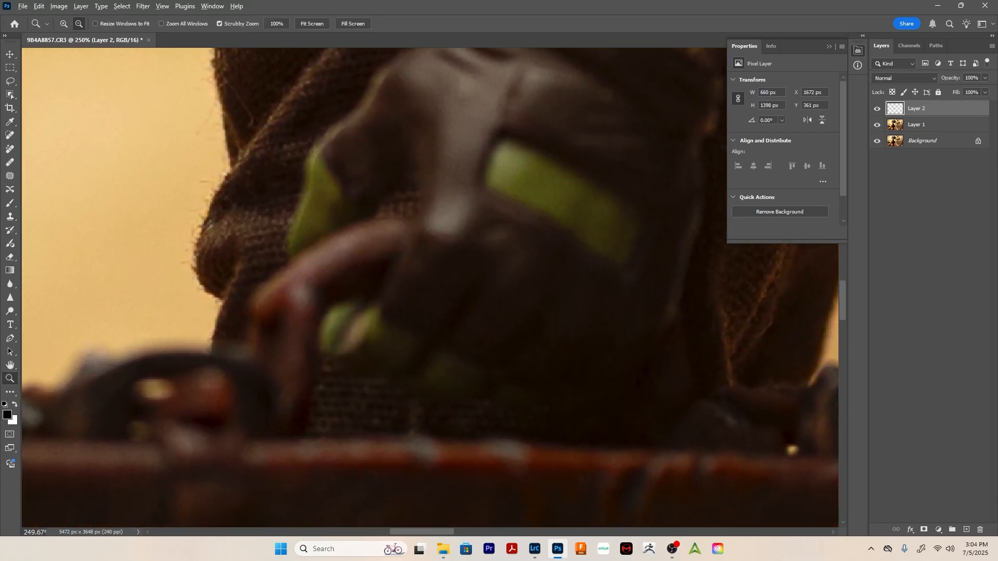
pyautogui.moveTo(425, 309); pyautogui.dragTo(325, 310)
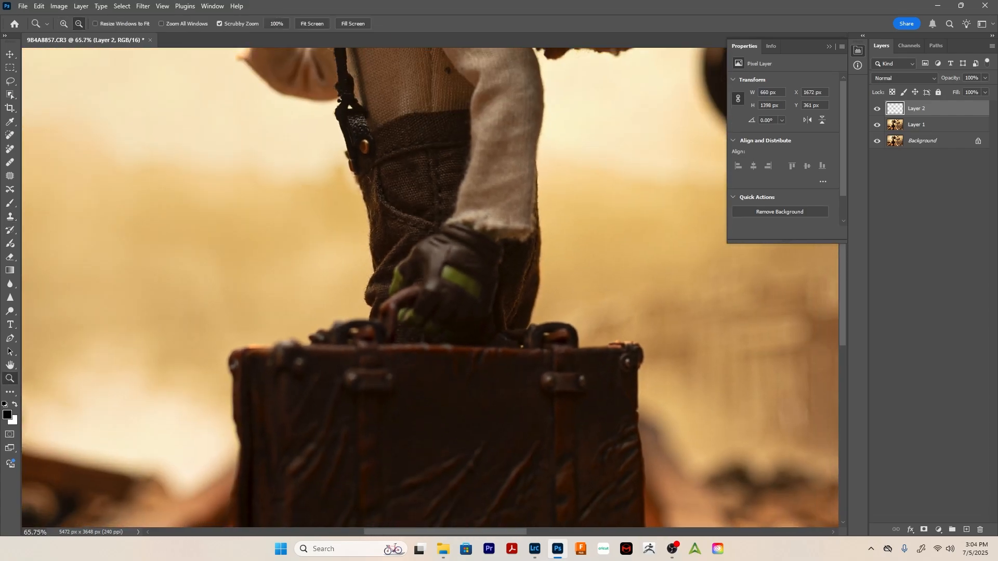
pyautogui.keyDown('alt'); pyautogui.click(425, 310); pyautogui.keyUp('alt')
pyautogui.keyDown('alt'); pyautogui.click(425, 309); pyautogui.keyUp('alt')
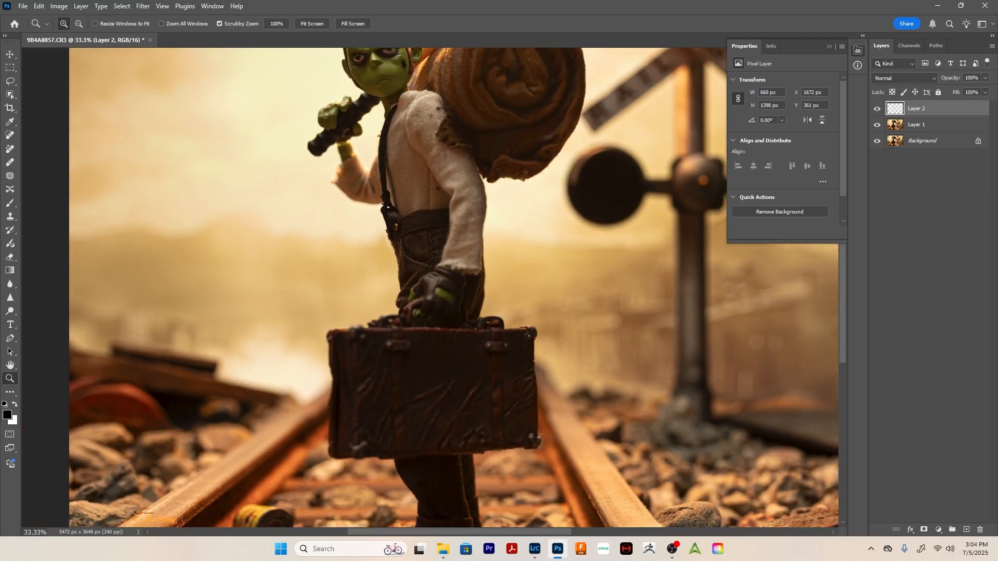
pyautogui.moveTo(443, 182); pyautogui.dragTo(503, 281)
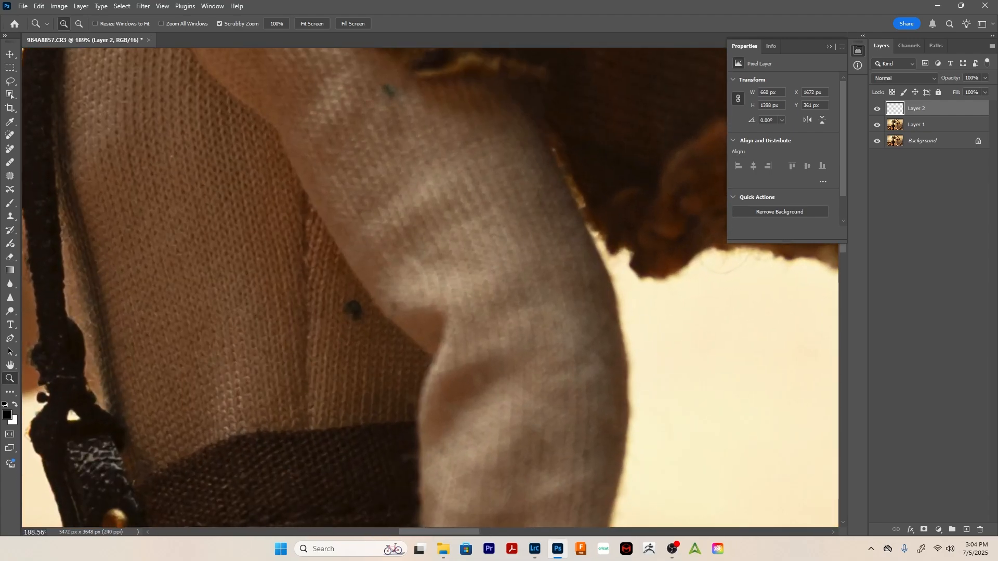
# Clone shirt knit over the dark spot on the torso beside the elbow with a 25 px Clone Stamp brush at 50% flow
pyautogui.press('s')
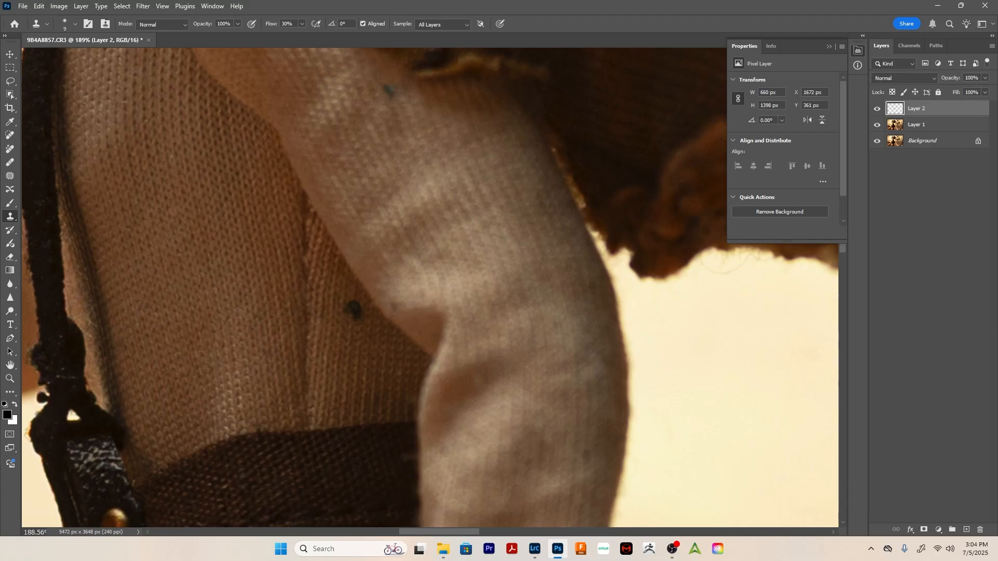
pyautogui.press(']')
pyautogui.press(']')
pyautogui.click(354, 312)
pyautogui.click(355, 314)
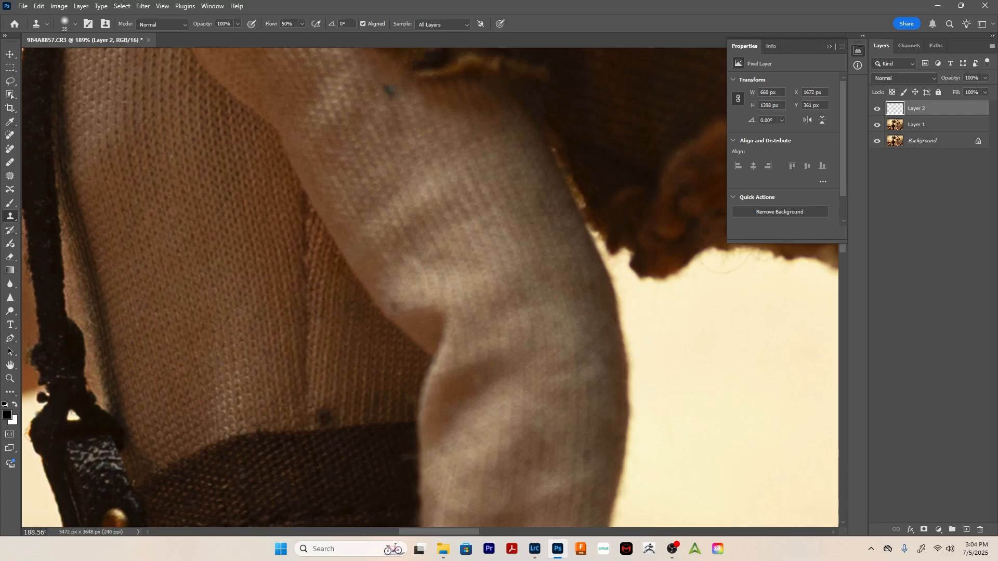
# Clone knit texture over the teal spot below the stitched patch and the grey mark on the shoulder at 50% flow
pyautogui.scroll(3, 359, 341)
pyautogui.scroll(1, 359, 341)
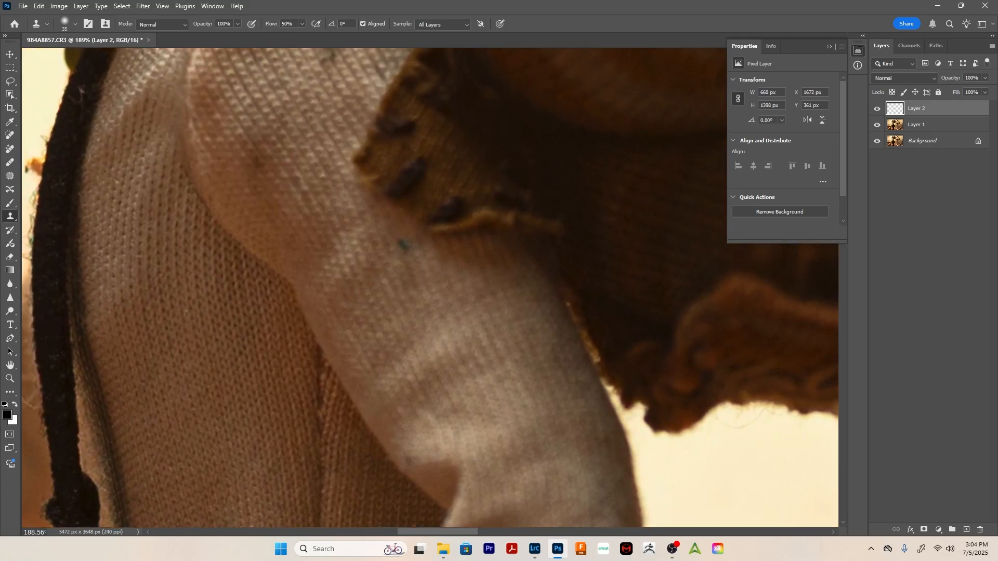
pyautogui.click(403, 246)
pyautogui.moveTo(348, 351); pyautogui.dragTo(514, 539)
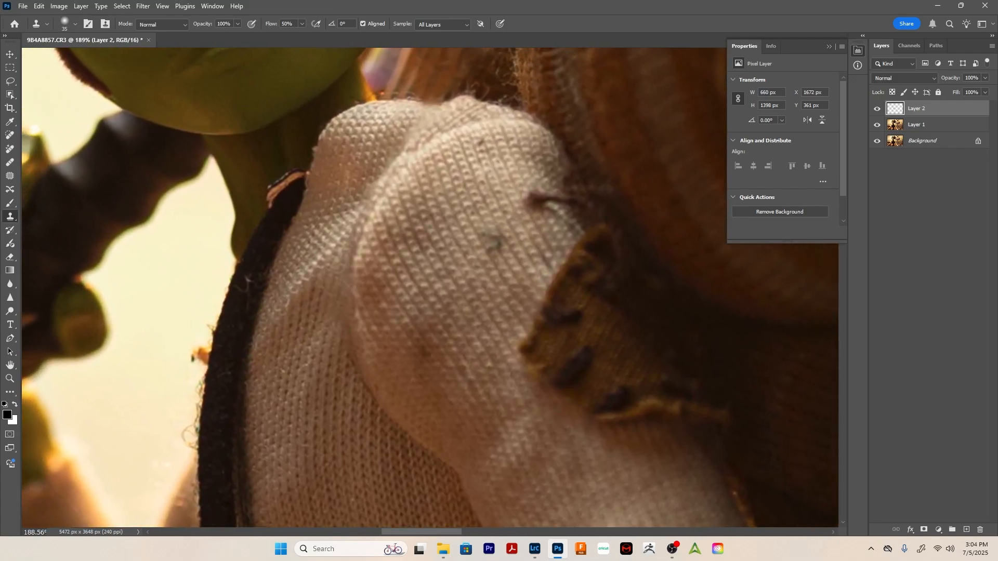
pyautogui.click(492, 238)
# Examine the sleeve, trousers and suitcase for remaining flaws, ending with the entire photo in view
pyautogui.moveTo(389, 288); pyautogui.dragTo(408, 212)
pyautogui.moveTo(416, 468); pyautogui.dragTo(453, 93)
pyautogui.moveTo(452, 364); pyautogui.dragTo(433, 126)
pyautogui.moveTo(509, 406); pyautogui.dragTo(366, 189)
pyautogui.moveTo(447, 436)
pyautogui.mouseDown()
pyautogui.moveTo(416, 281)
pyautogui.moveTo(434, 83)
pyautogui.mouseUp()
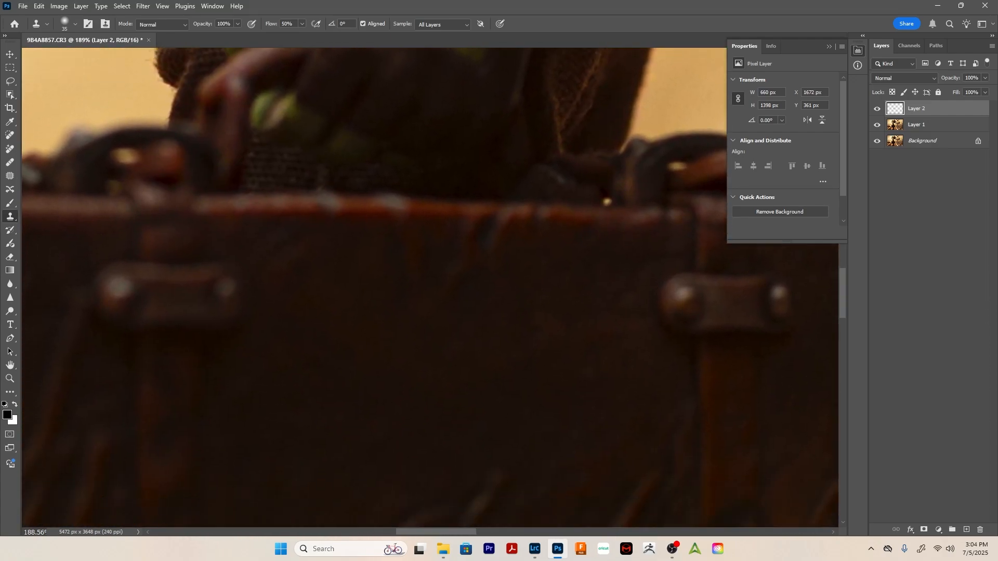
pyautogui.press('z')
pyautogui.keyDown('alt'); pyautogui.click(406, 331); pyautogui.keyUp('alt')
pyautogui.keyDown('alt'); pyautogui.click(405, 331); pyautogui.keyUp('alt')
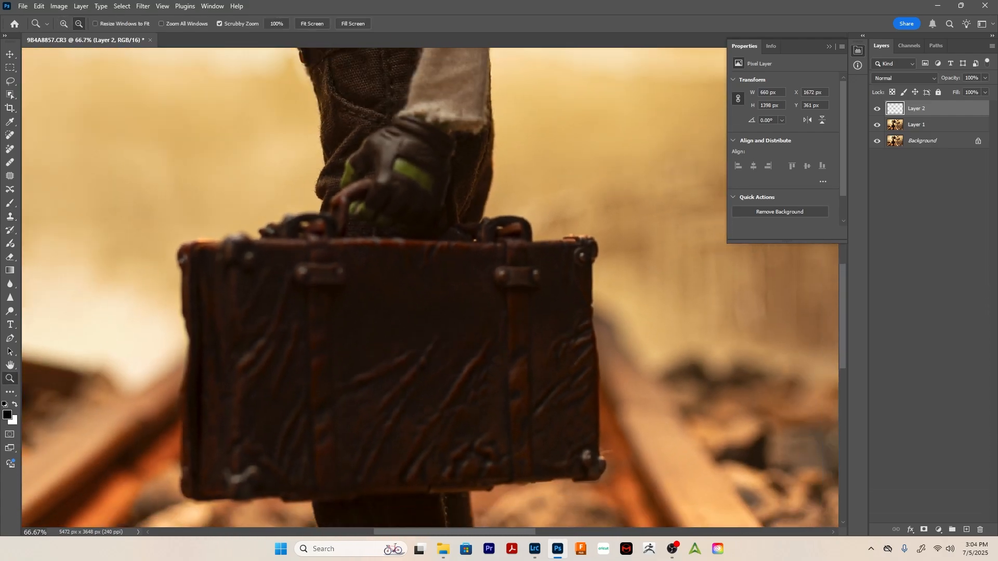
pyautogui.keyDown('alt'); pyautogui.click(406, 331); pyautogui.keyUp('alt')
pyautogui.keyDown('alt'); pyautogui.click(406, 331); pyautogui.keyUp('alt')
pyautogui.keyDown('alt'); pyautogui.click(419, 352); pyautogui.keyUp('alt')
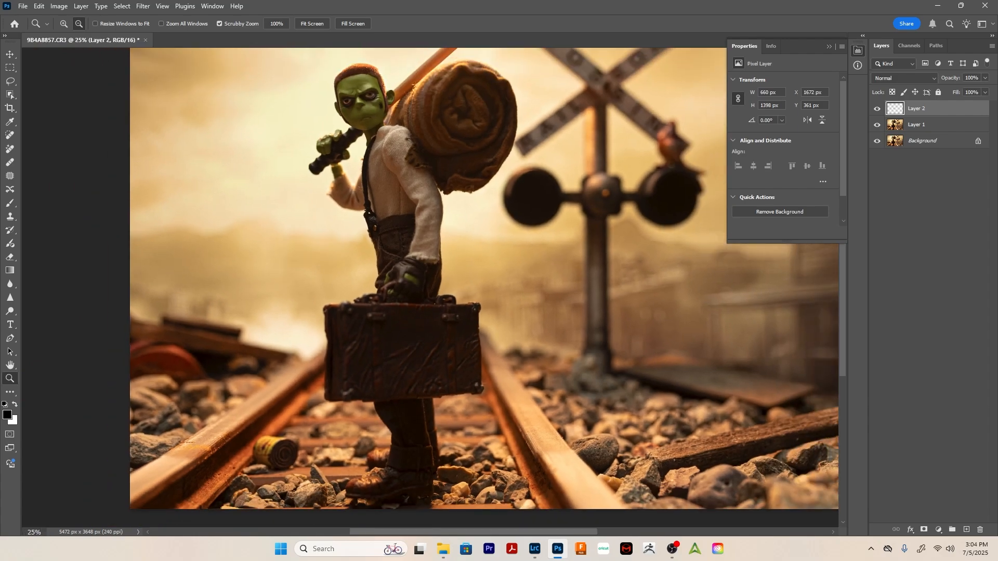
pyautogui.keyDown('alt'); pyautogui.click(420, 352); pyautogui.keyUp('alt')
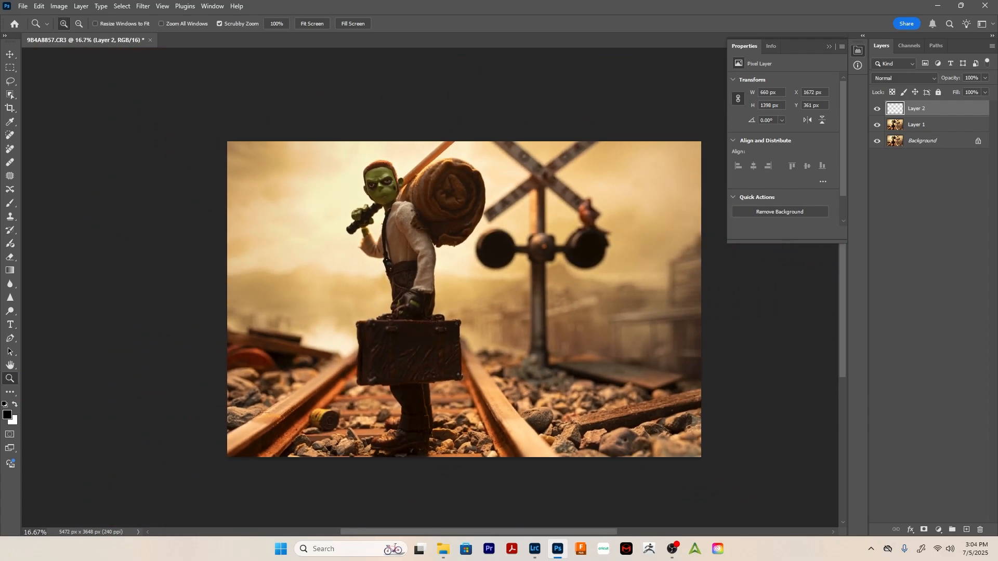
# Merge all visible layers into the background and duplicate the merged layer
pyautogui.hotkey('ctrl', 'shift', 'e')
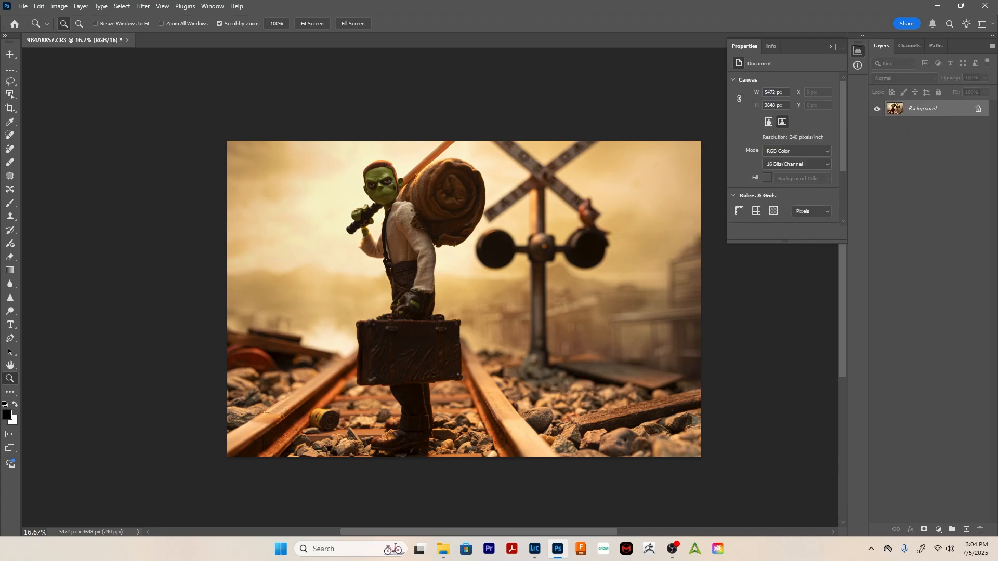
pyautogui.hotkey('ctrl', 'j')
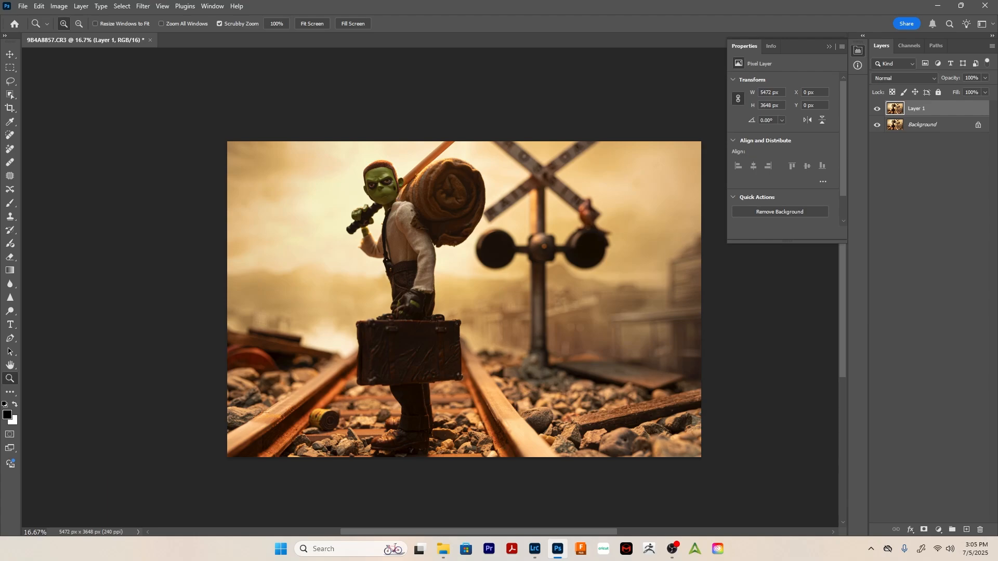
# Open the Camera Raw Filter on the duplicated layer and frame the figure's head and bedroll close up
pyautogui.click(143, 6)
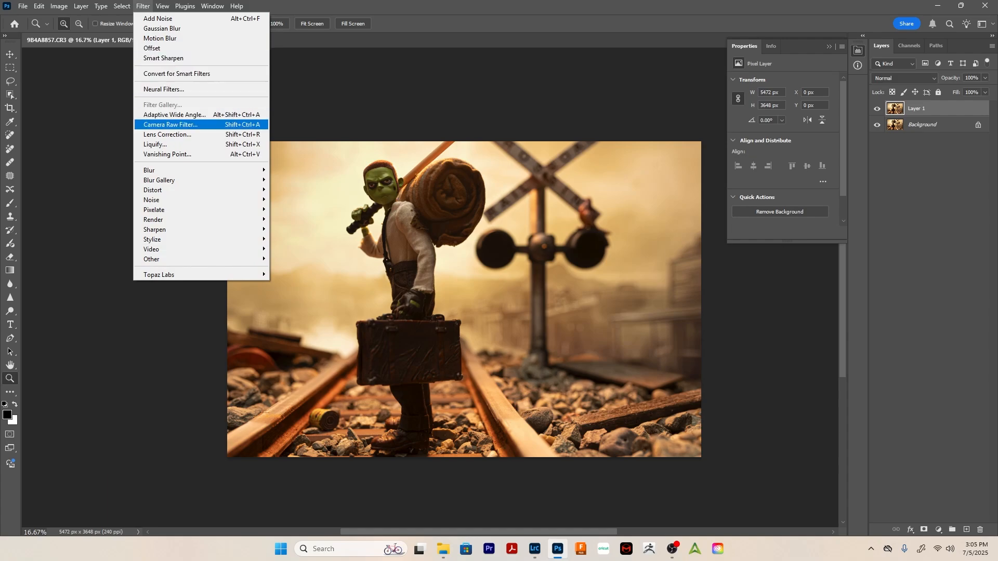
pyautogui.click(175, 115)
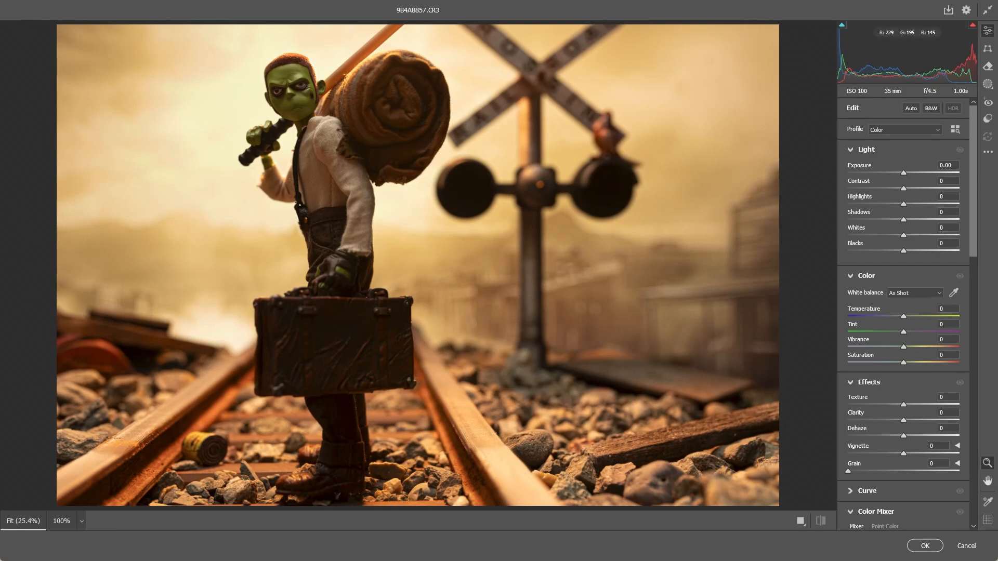
pyautogui.click(312, 74)
pyautogui.scroll(3, 311, 66)
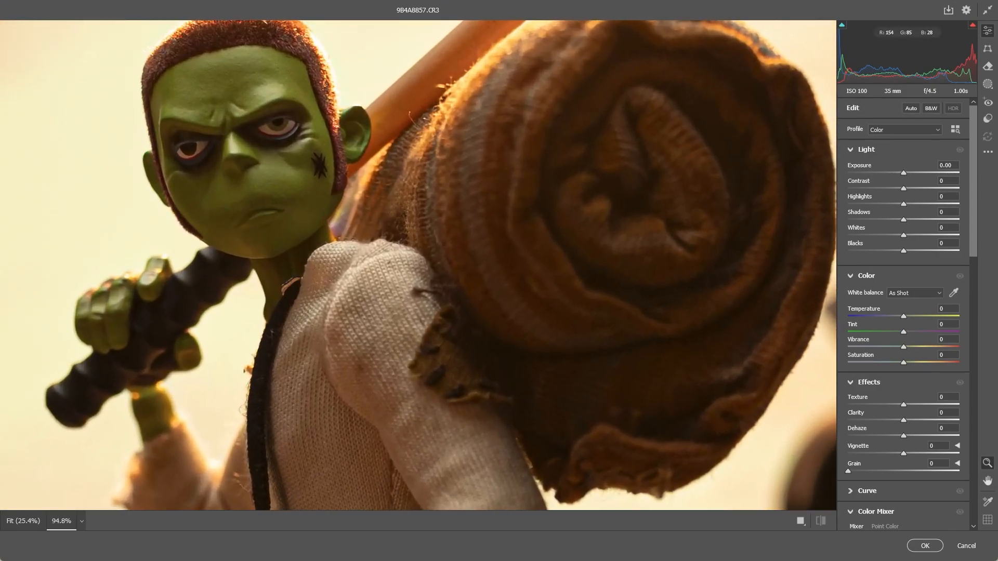
pyautogui.moveTo(310, 66); pyautogui.dragTo(319, 133)
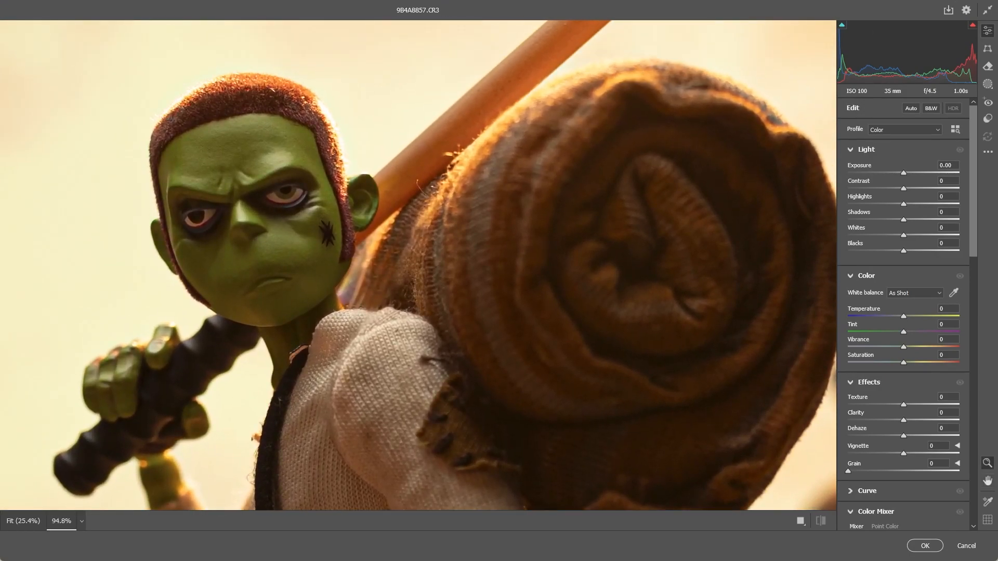
# Try lowering Highlights to -59 in the Camera Raw Filter
pyautogui.moveTo(904, 204); pyautogui.dragTo(871, 205)
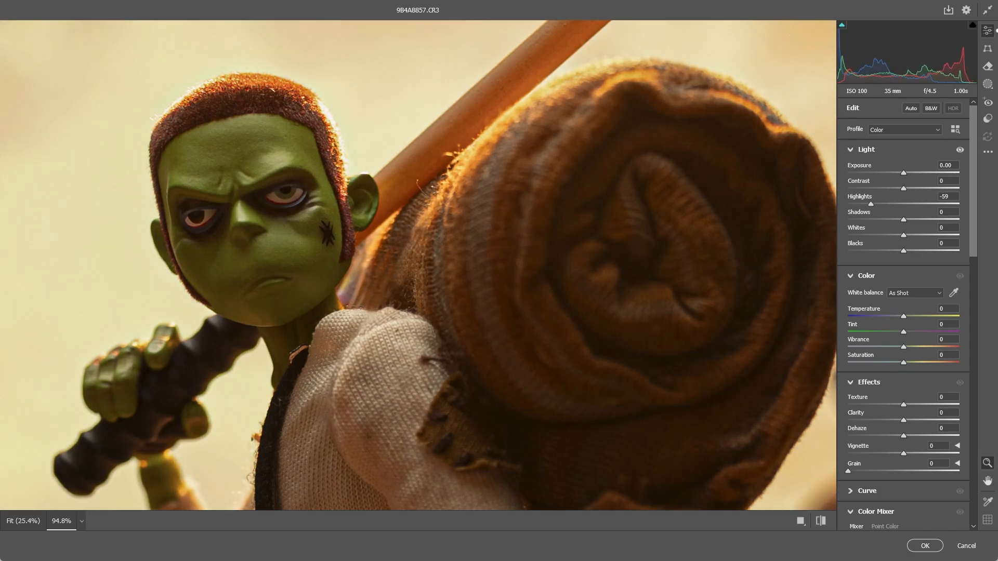
pyautogui.hotkey('ctrl', 'z')
# Examine the shirt, glove and suitcase close up in the Camera Raw preview, ending with the whole photo in view
pyautogui.scroll(-4, 418, 265)
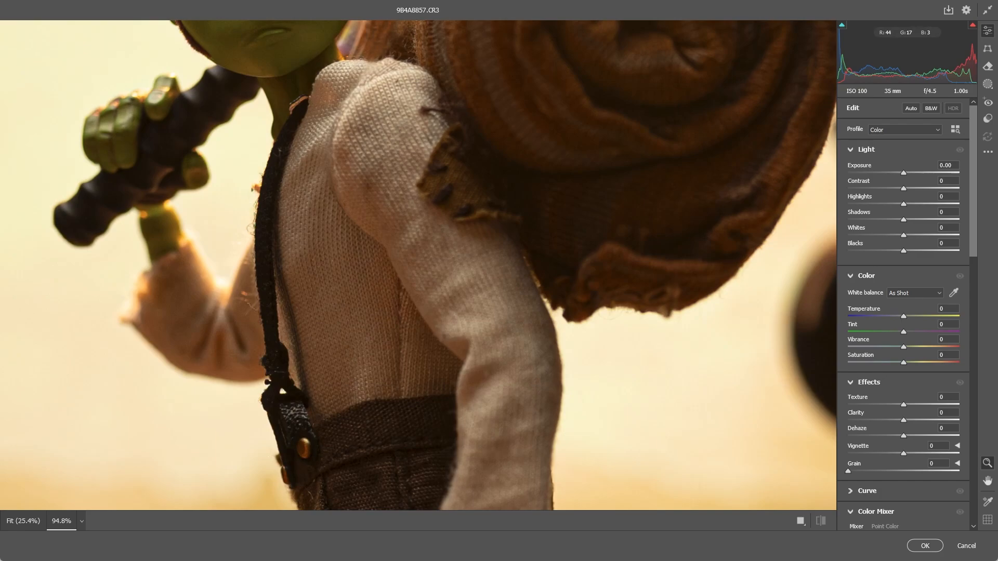
pyautogui.scroll(-10, 418, 266)
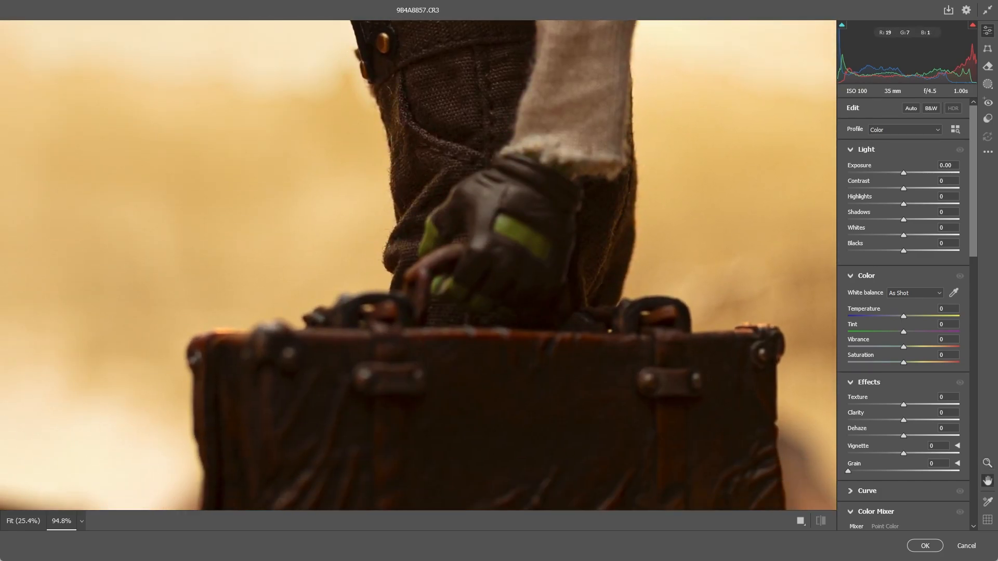
pyautogui.scroll(-2, 418, 265)
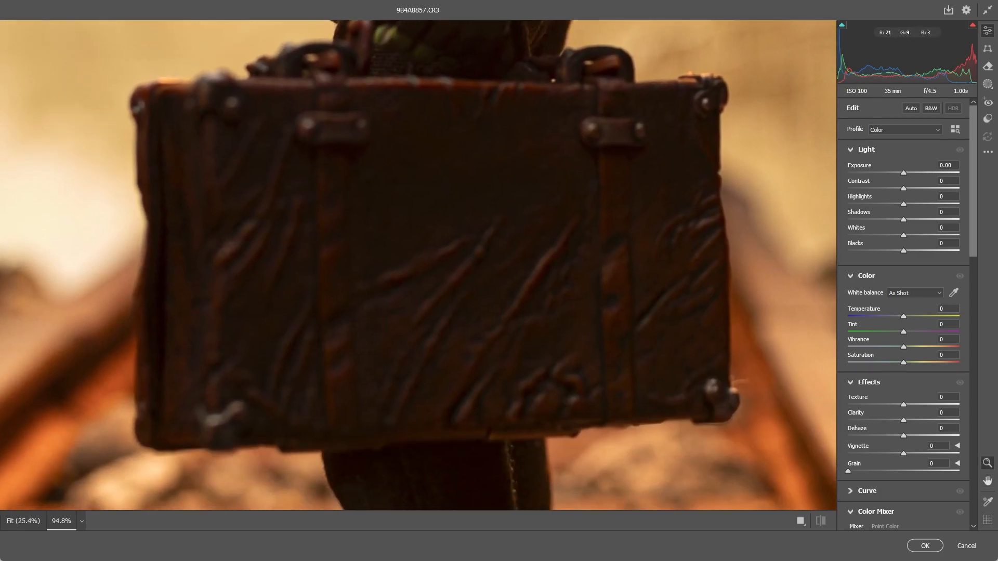
pyautogui.scroll(-2, 535, 184)
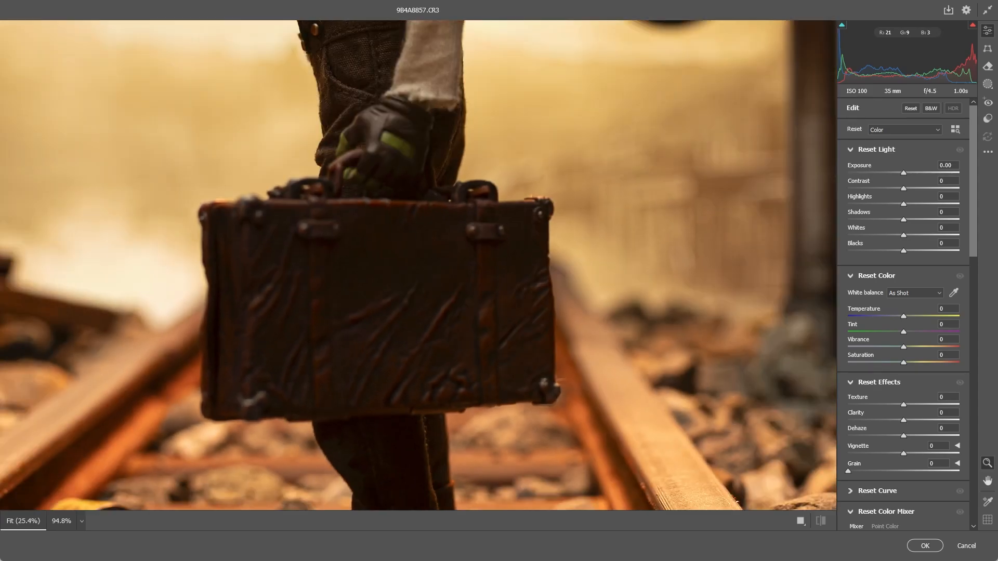
pyautogui.scroll(2, 535, 185)
pyautogui.scroll(-2, 535, 185)
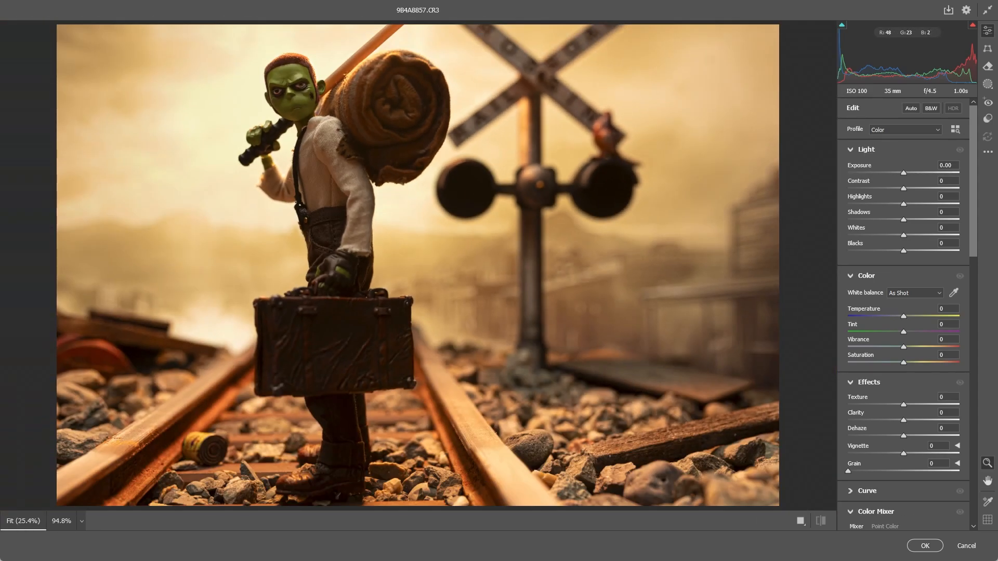
# Raise Shadows to +14 in the Camera Raw Filter, keep Exposure at 0.00 and apply the filter to the duplicated layer
pyautogui.moveTo(535, 185)
pyautogui.mouseDown()
pyautogui.moveTo(545, 165)
pyautogui.moveTo(543, 176)
pyautogui.mouseUp()
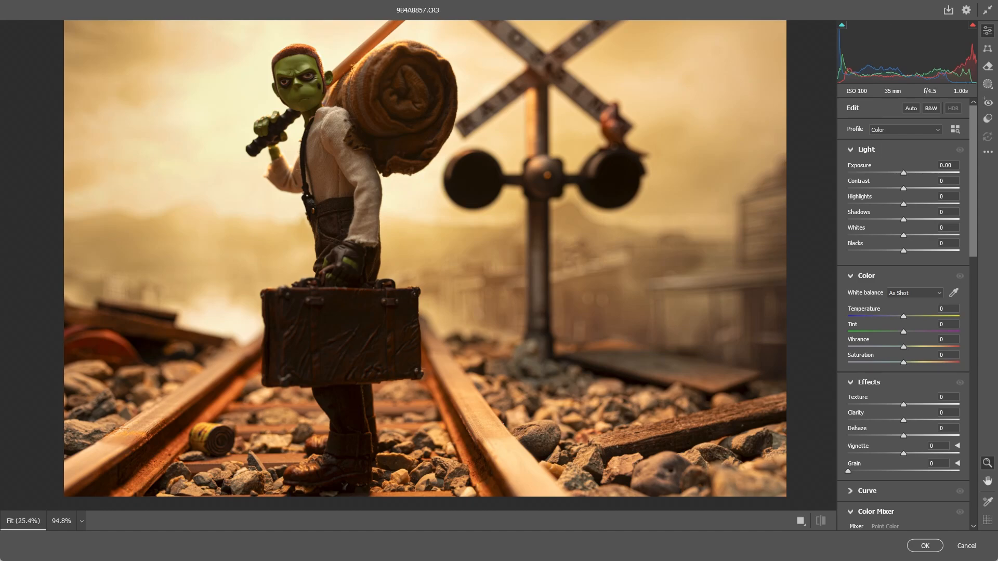
pyautogui.moveTo(904, 220)
pyautogui.mouseDown()
pyautogui.moveTo(921, 219)
pyautogui.moveTo(911, 220)
pyautogui.mouseUp()
pyautogui.scroll(-5, 905, 312)
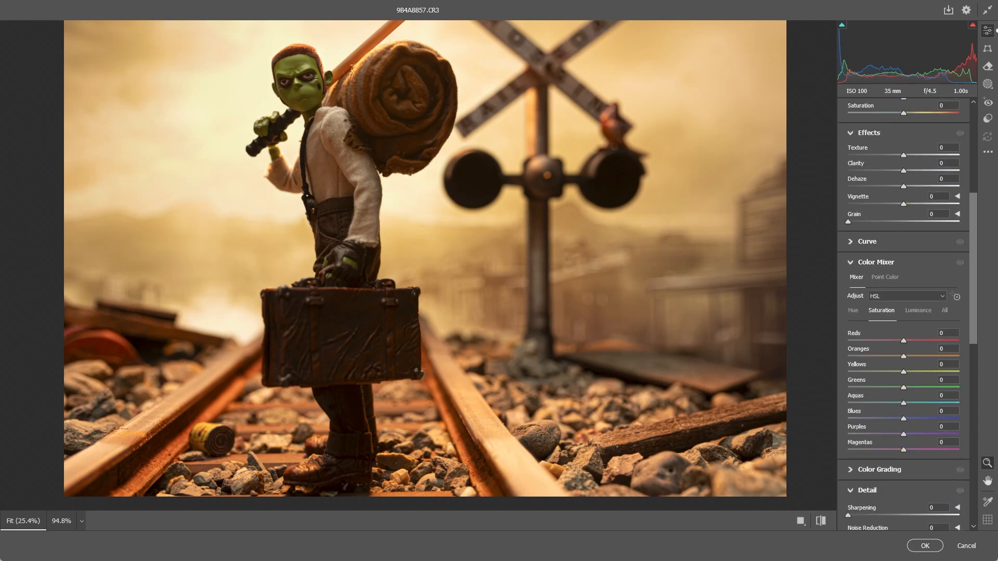
pyautogui.scroll(-6, 905, 312)
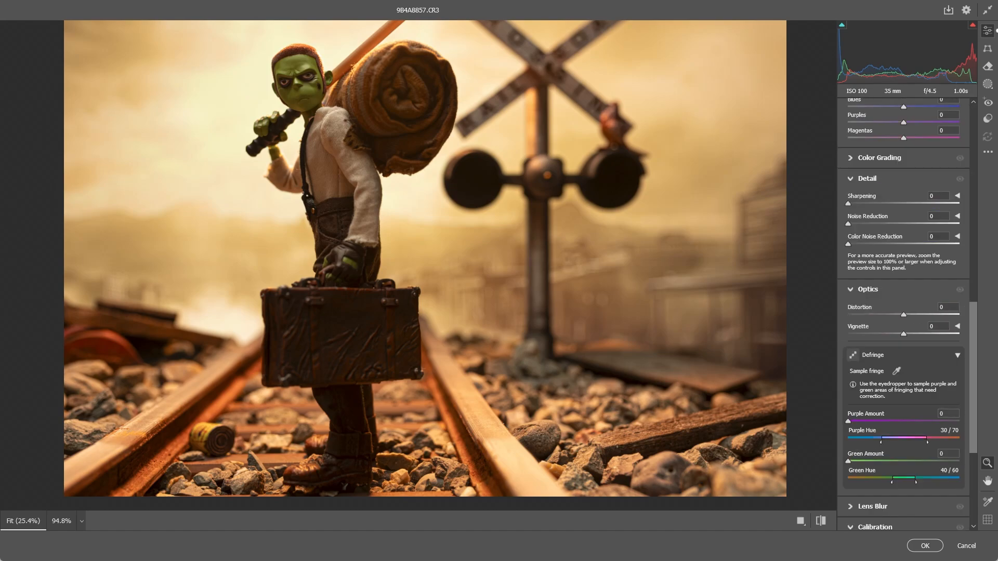
pyautogui.scroll(7, 905, 312)
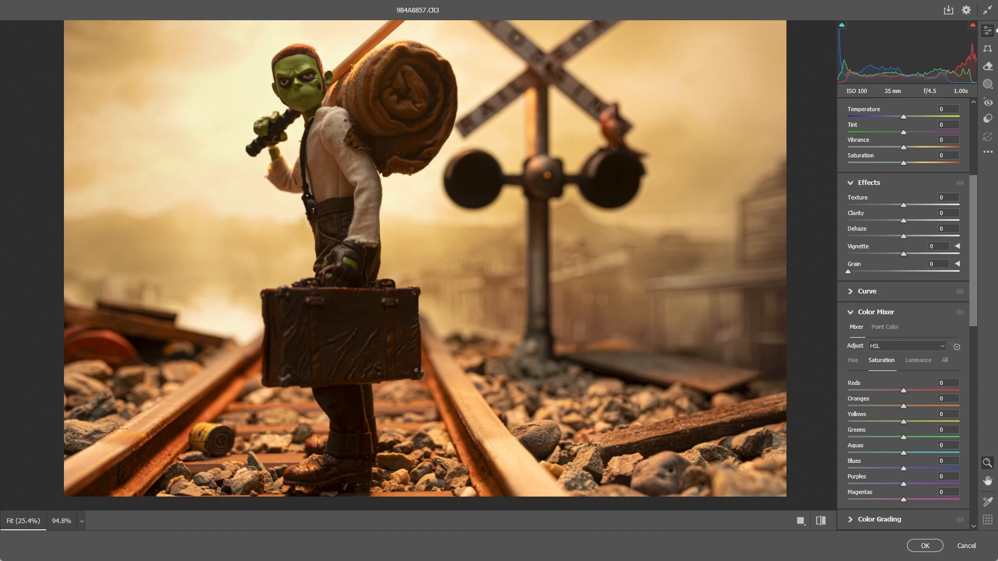
pyautogui.scroll(4, 904, 312)
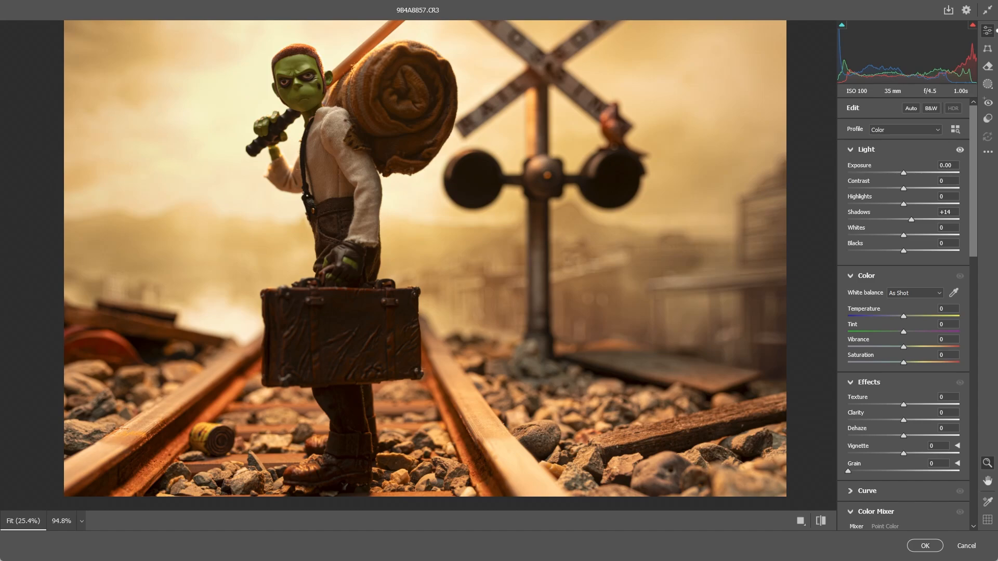
pyautogui.moveTo(904, 173); pyautogui.dragTo(902, 172)
pyautogui.doubleClick(902, 173)
pyautogui.click(924, 546)
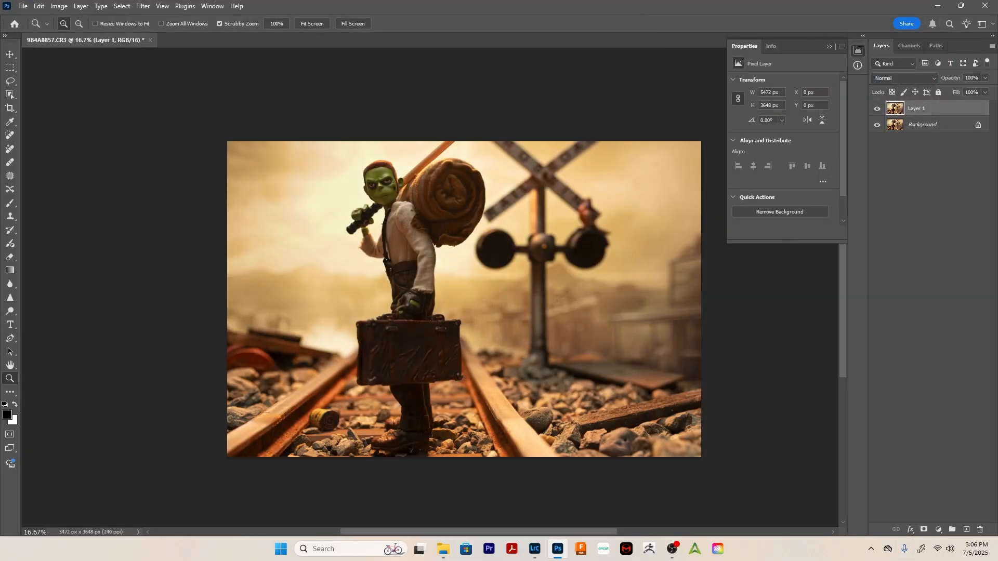
# Compare the photo with and without the shadow adjustment by switching the filtered layer's visibility off and on
pyautogui.click(877, 108)
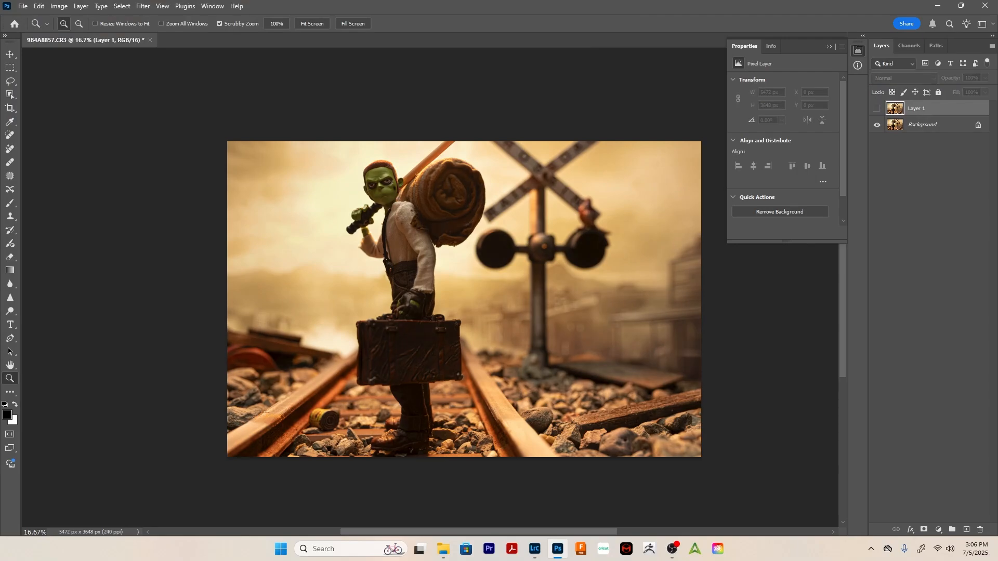
pyautogui.click(877, 109)
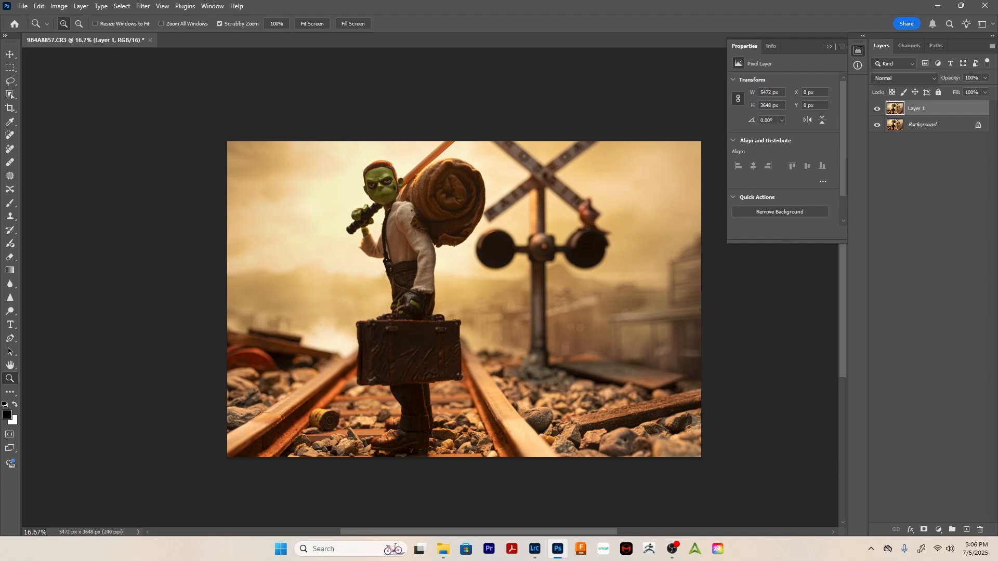
pyautogui.click(877, 109)
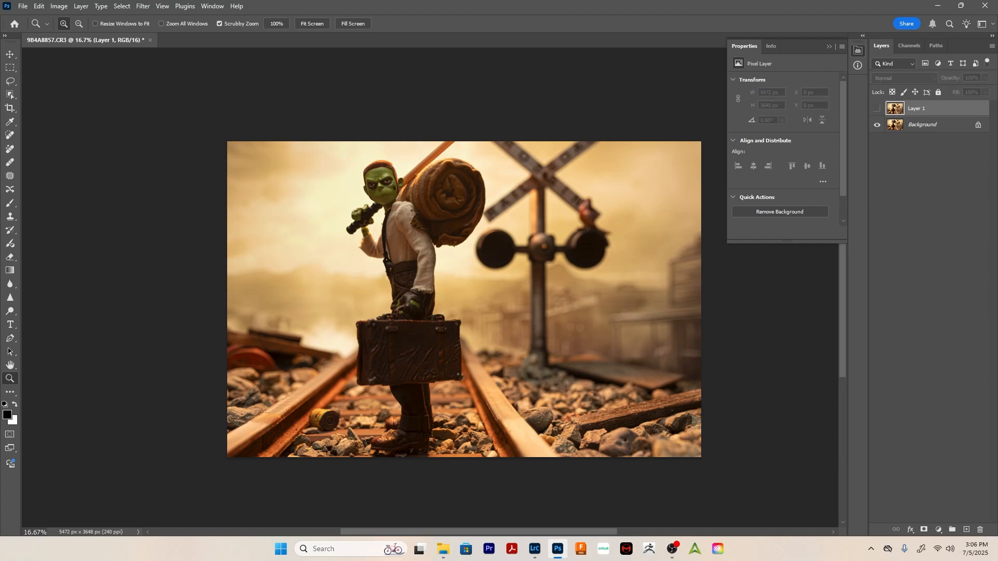
pyautogui.click(877, 108)
pyautogui.click(877, 109)
pyautogui.click(877, 109)
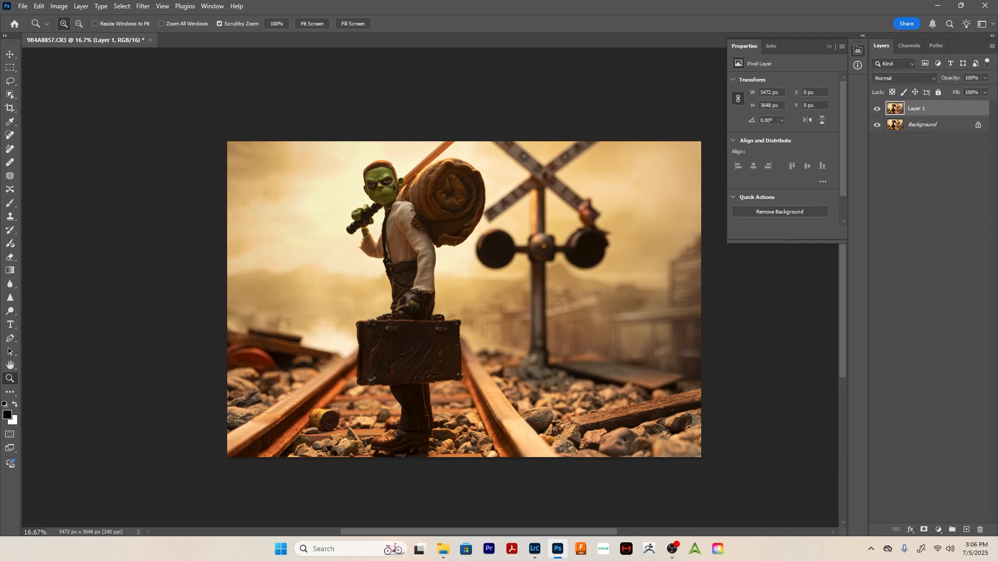
# Add a black layer mask that hides the filtered layer
pyautogui.press('alt')
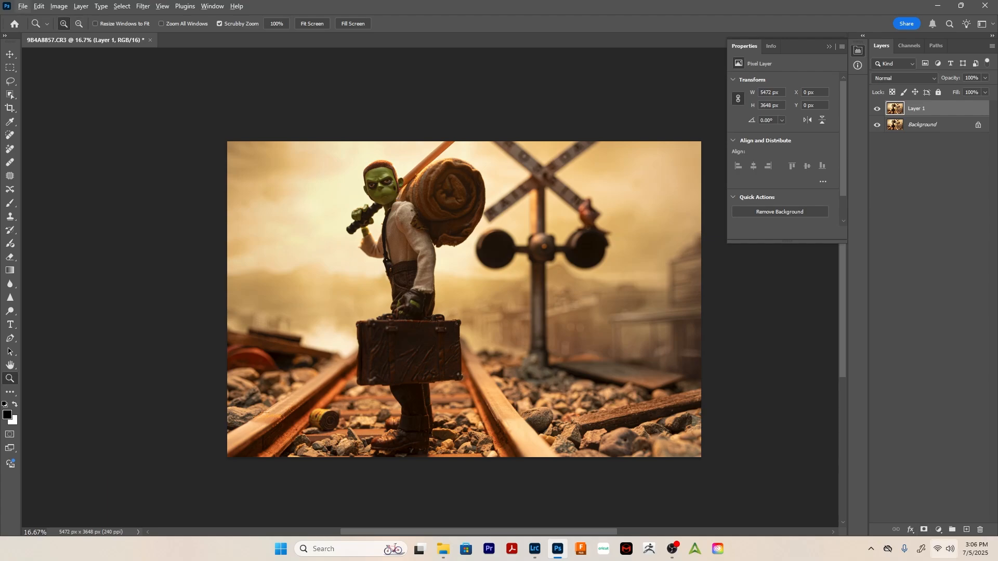
pyautogui.press('alt')
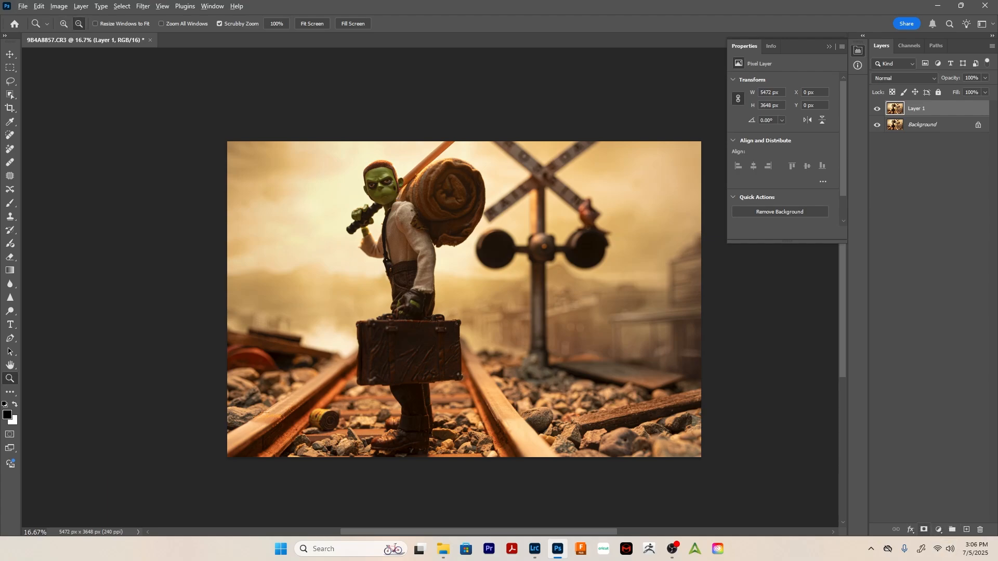
pyautogui.keyDown('alt'); pyautogui.click(924, 530); pyautogui.keyUp('alt')
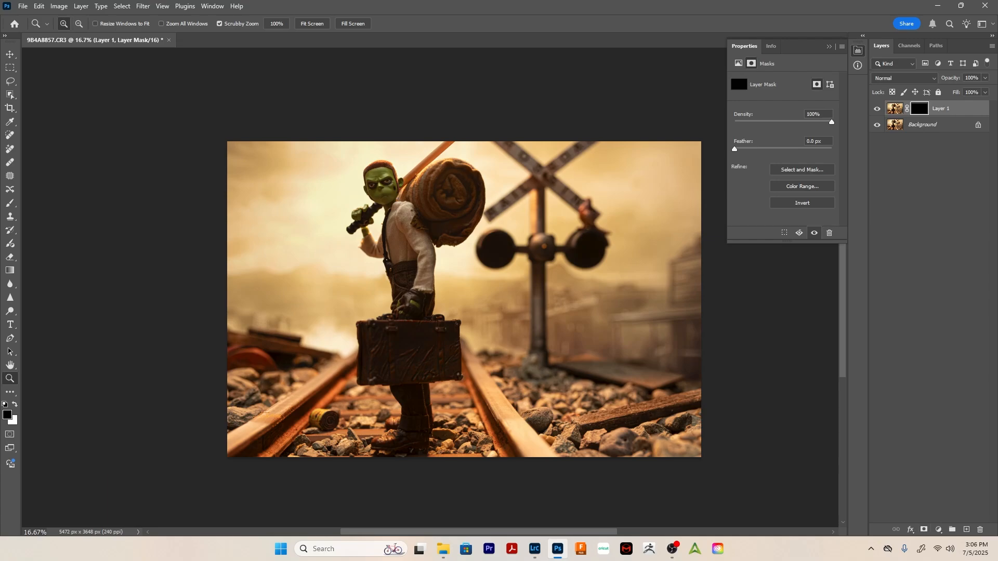
# Paint white on the mask with a soft 175 px brush at 100% flow over the suitcase, lower leg and shoe
pyautogui.moveTo(408, 339); pyautogui.dragTo(467, 339)
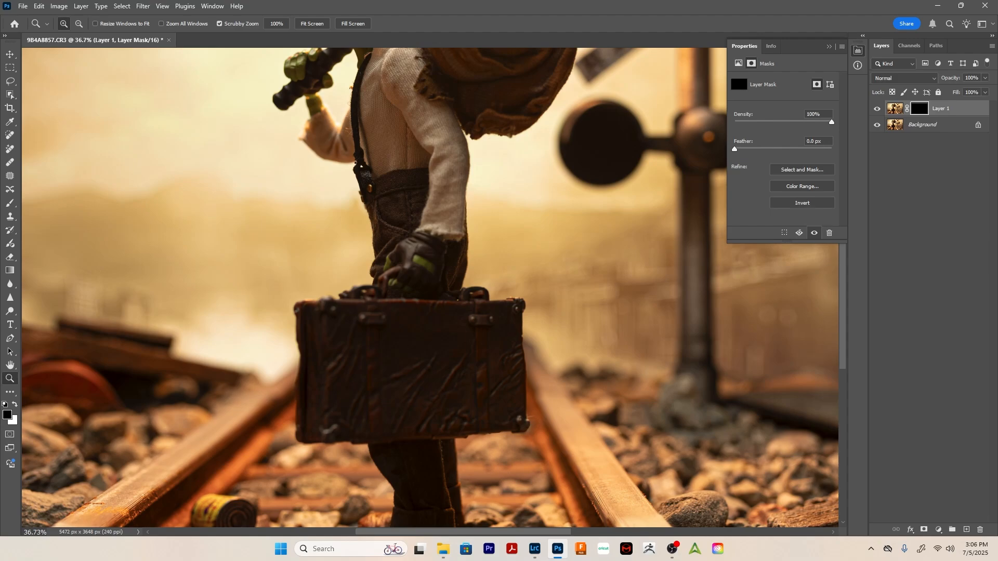
pyautogui.press('b')
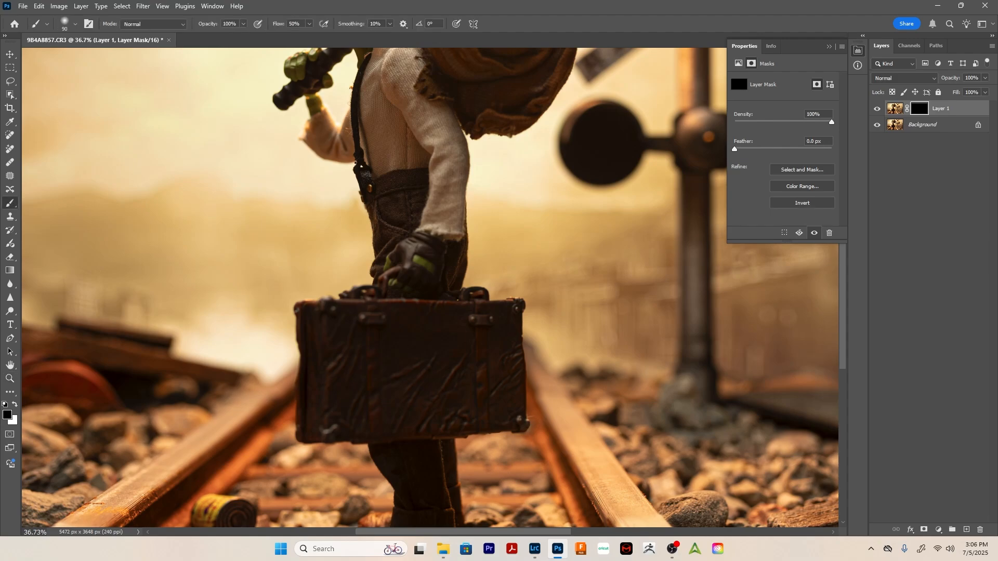
pyautogui.press(']')
pyautogui.press(']')
pyautogui.press(']')
pyautogui.press('x')
pyautogui.hotkey('shift', '0')
pyautogui.scroll(-5, 430, 286)
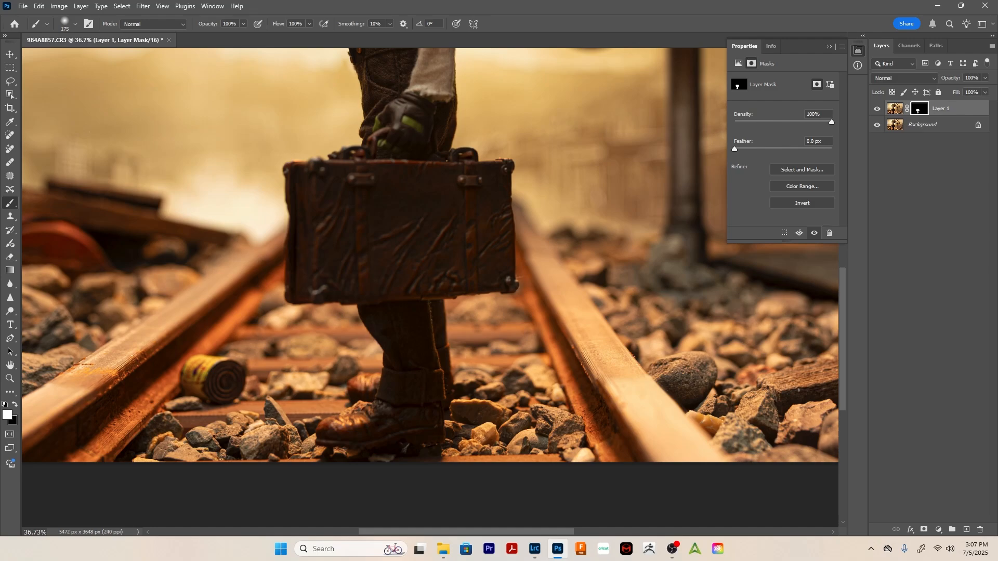
# Display the layer mask alone and trim its edges around the suitcase, leg and shoe using a harder black brush
pyautogui.keyDown('alt'); pyautogui.click(919, 108); pyautogui.keyUp('alt')
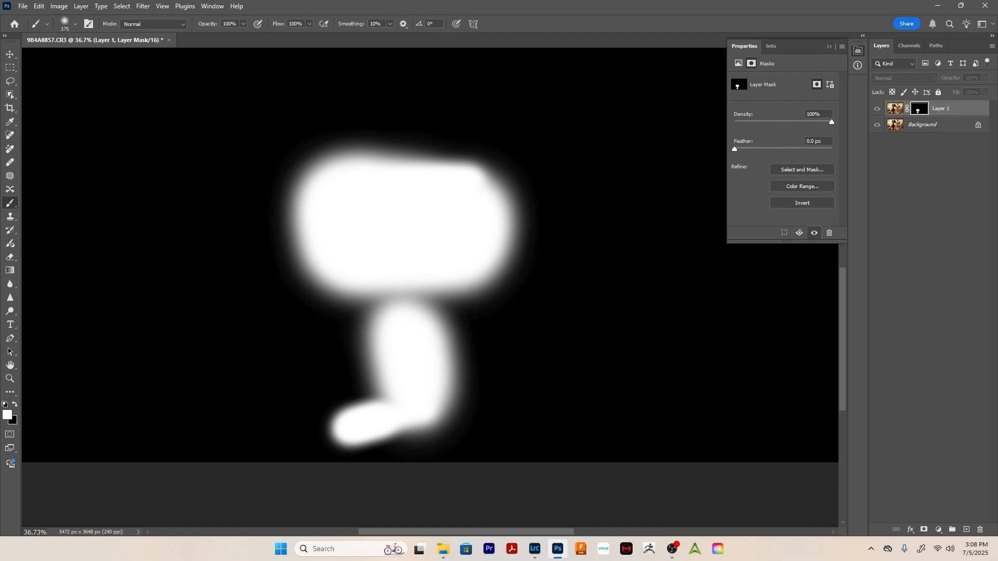
pyautogui.click(76, 24)
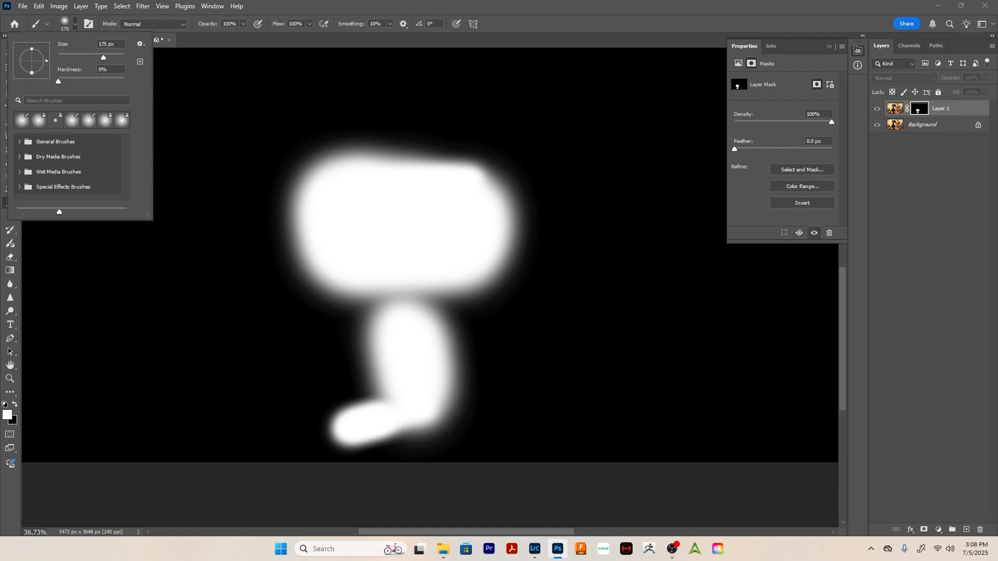
pyautogui.moveTo(58, 81); pyautogui.dragTo(85, 82)
pyautogui.press('Return')
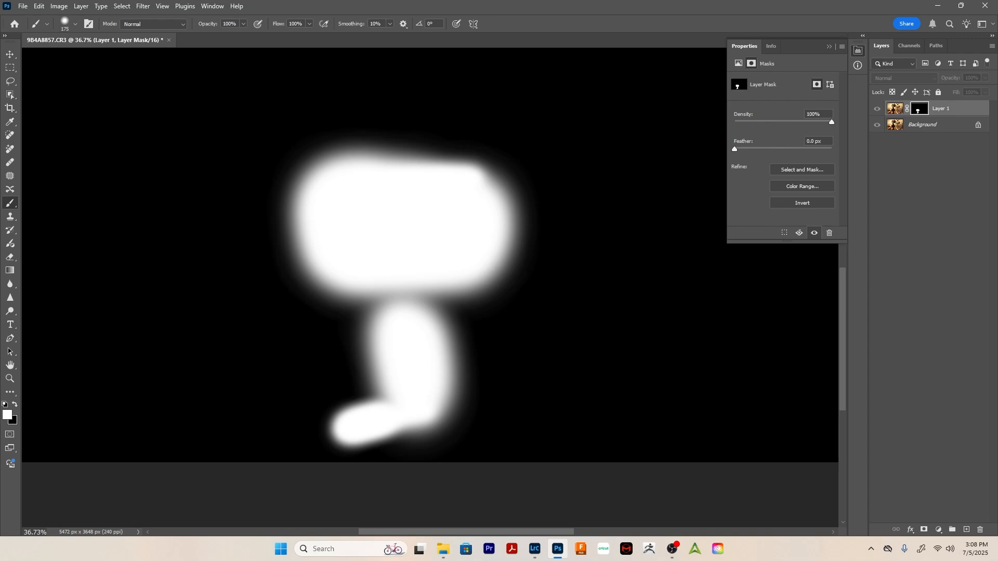
pyautogui.press('x')
pyautogui.moveTo(298, 154)
pyautogui.mouseDown()
pyautogui.moveTo(292, 268)
pyautogui.moveTo(320, 155)
pyautogui.moveTo(501, 165)
pyautogui.moveTo(522, 229)
pyautogui.moveTo(507, 234)
pyautogui.moveTo(502, 281)
pyautogui.moveTo(468, 300)
pyautogui.moveTo(471, 395)
pyautogui.moveTo(447, 442)
pyautogui.moveTo(400, 447)
pyautogui.moveTo(455, 403)
pyautogui.mouseUp()
pyautogui.moveTo(455, 330)
pyautogui.mouseDown()
pyautogui.moveTo(447, 291)
pyautogui.moveTo(491, 281)
pyautogui.moveTo(499, 177)
pyautogui.moveTo(492, 283)
pyautogui.mouseUp()
pyautogui.moveTo(306, 167)
pyautogui.mouseDown()
pyautogui.moveTo(308, 281)
pyautogui.moveTo(336, 307)
pyautogui.moveTo(356, 387)
pyautogui.mouseUp()
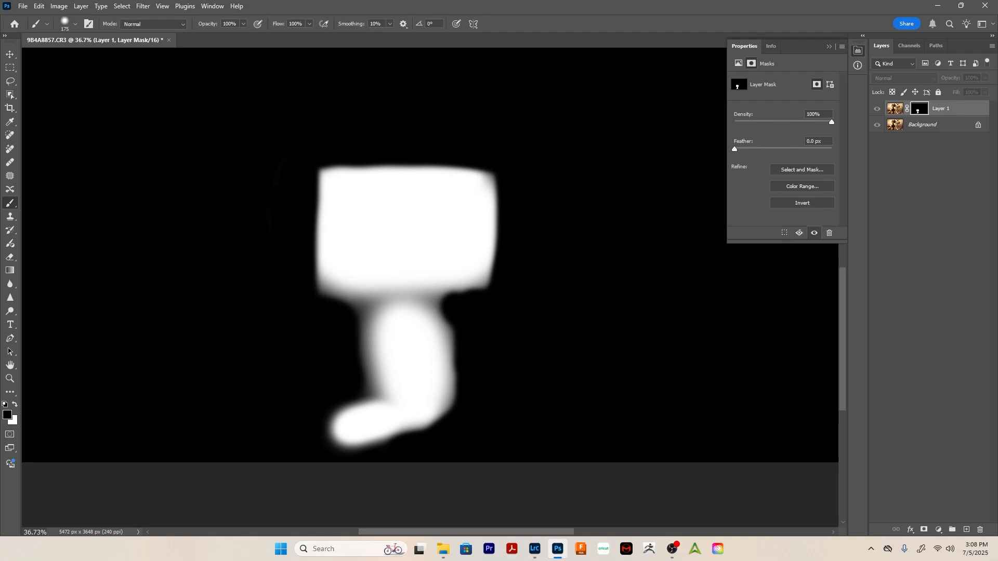
pyautogui.moveTo(336, 453); pyautogui.dragTo(356, 454)
pyautogui.keyDown('alt'); pyautogui.click(919, 109); pyautogui.keyUp('alt')
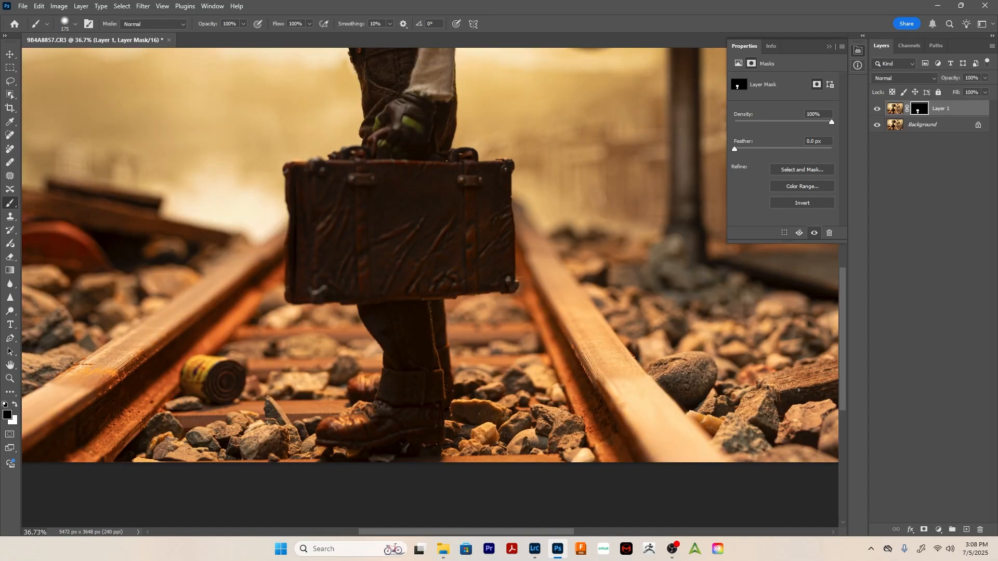
# Compare the masked shadow lift before and after, merge the layer into the background and duplicate the merged layer
pyautogui.click(878, 109)
pyautogui.click(878, 108)
pyautogui.press('Delete')
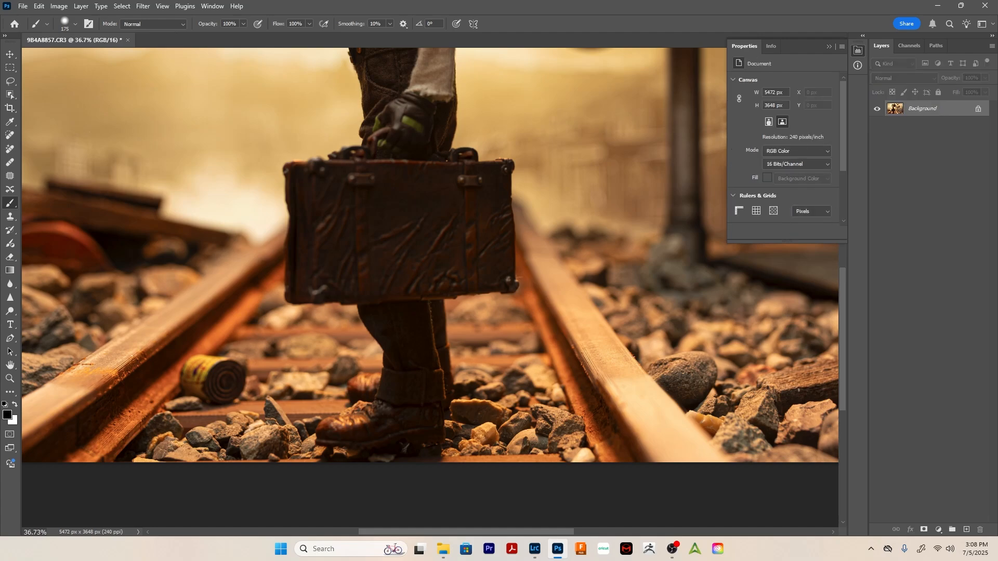
pyautogui.hotkey('ctrl', 'j')
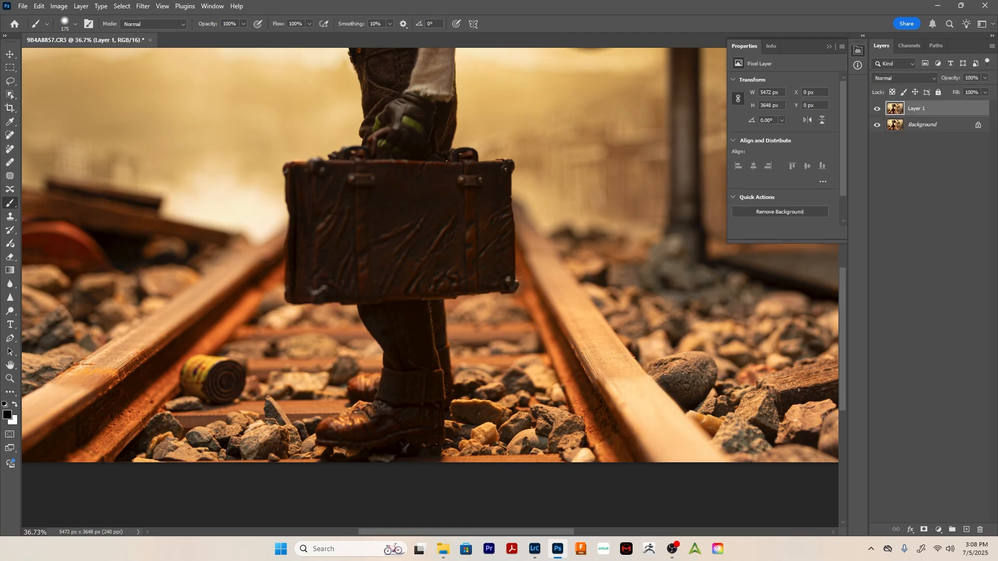
# Brighten the duplicated layer's midtones with Curves, moving the RGB curve point to input 122 and output 144
pyautogui.hotkey('ctrl', 'm')
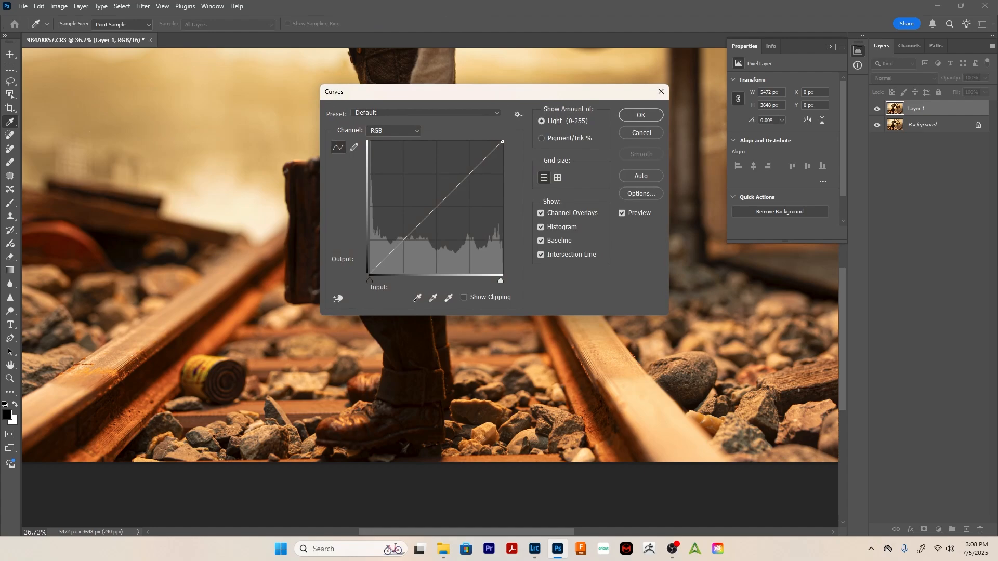
pyautogui.moveTo(260, 120); pyautogui.dragTo(176, 453)
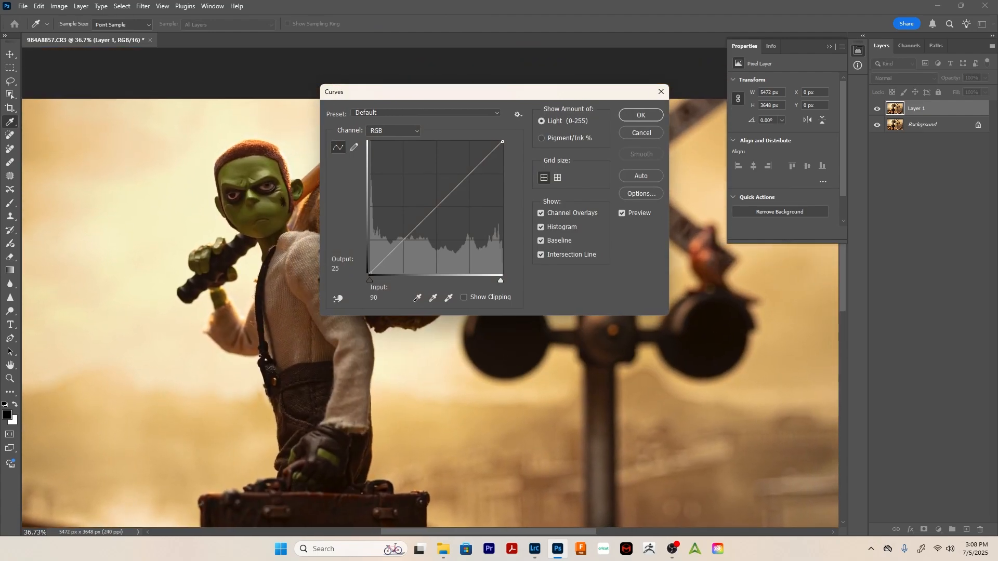
pyautogui.moveTo(436, 207); pyautogui.dragTo(434, 198)
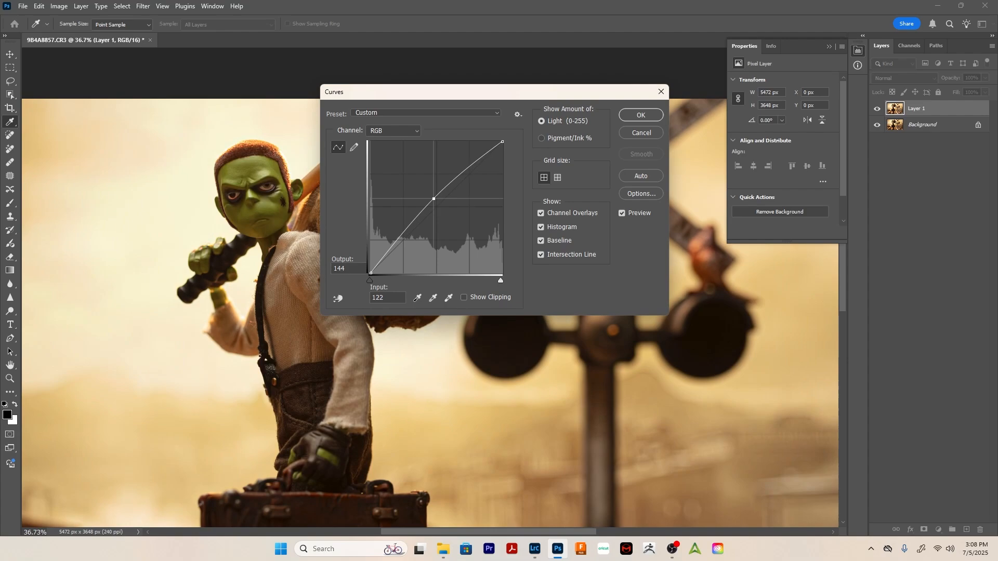
pyautogui.click(642, 115)
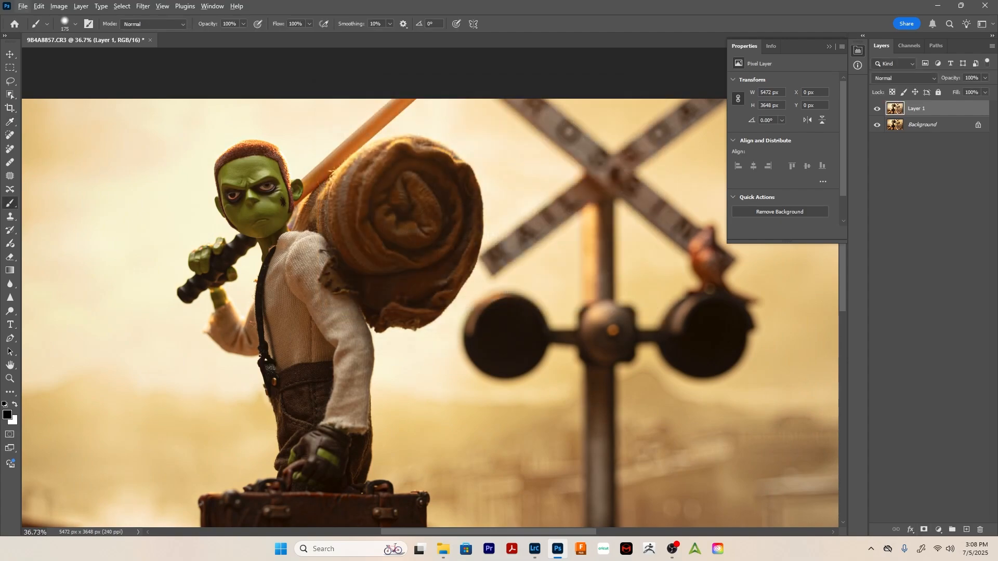
# Try a Blend If on the brightened layer with the Current Layer black slider split to 0 / 75
pyautogui.doubleClick(951, 109)
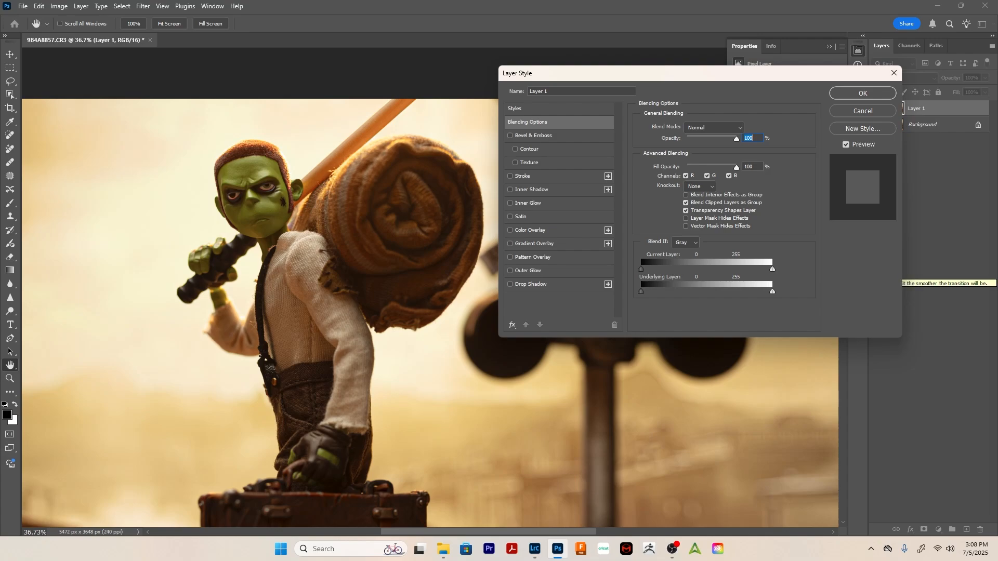
pyautogui.moveTo(642, 269); pyautogui.dragTo(684, 269)
pyautogui.press('alt')
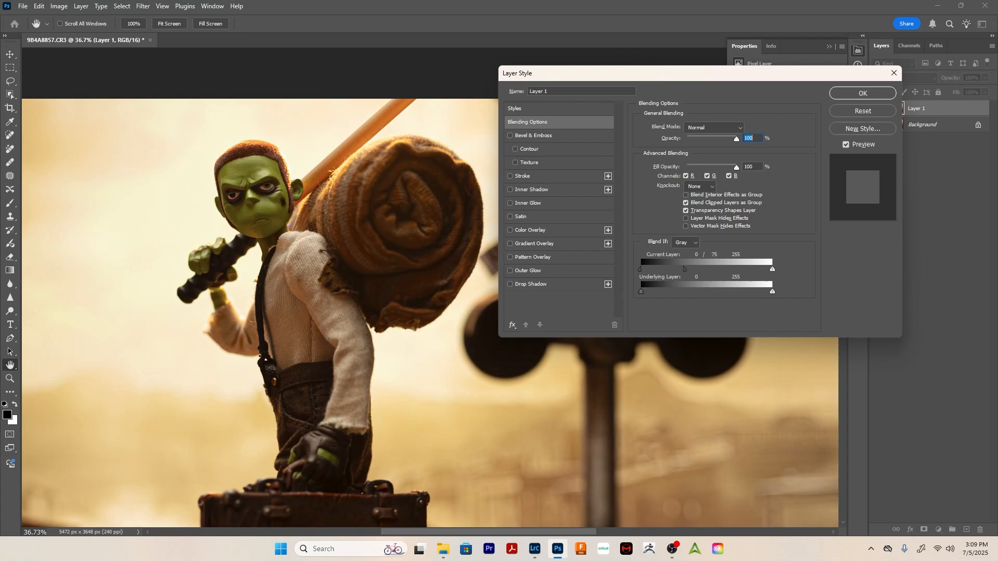
pyautogui.click(863, 111)
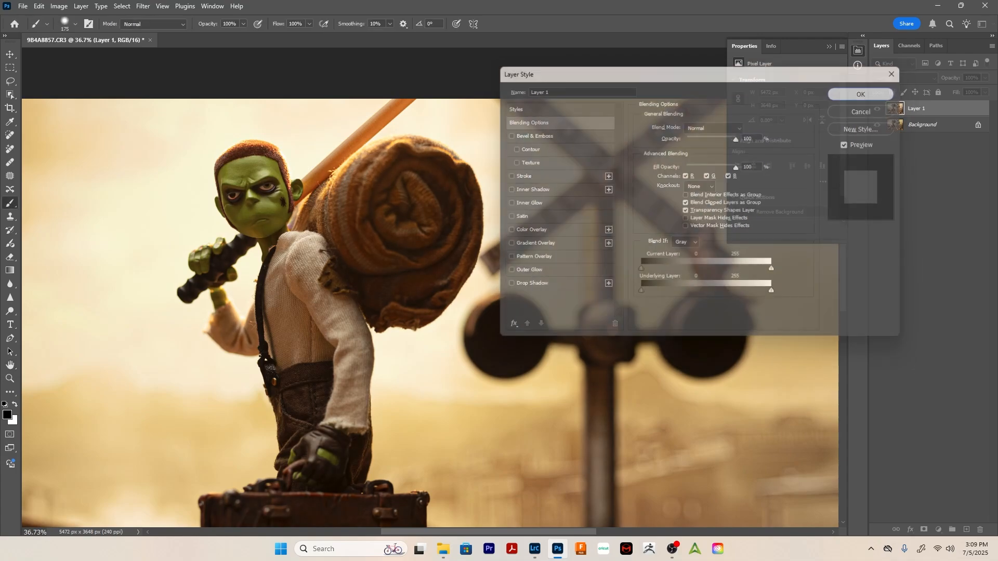
# Hide the brightened layer behind a black mask and paint white over the figure's face to reveal the brightening there
pyautogui.keyDown('alt'); pyautogui.click(924, 529); pyautogui.keyUp('alt')
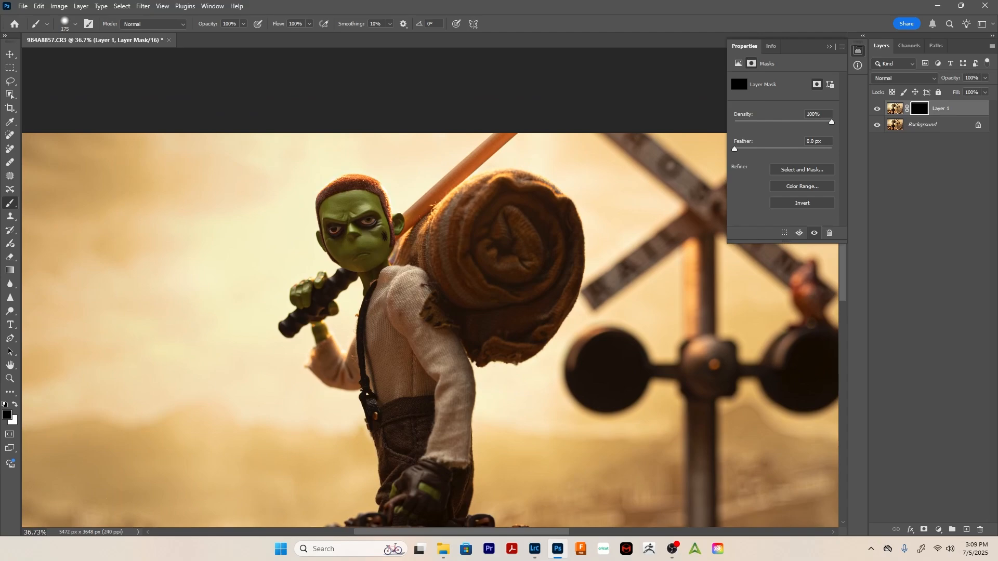
pyautogui.press('x')
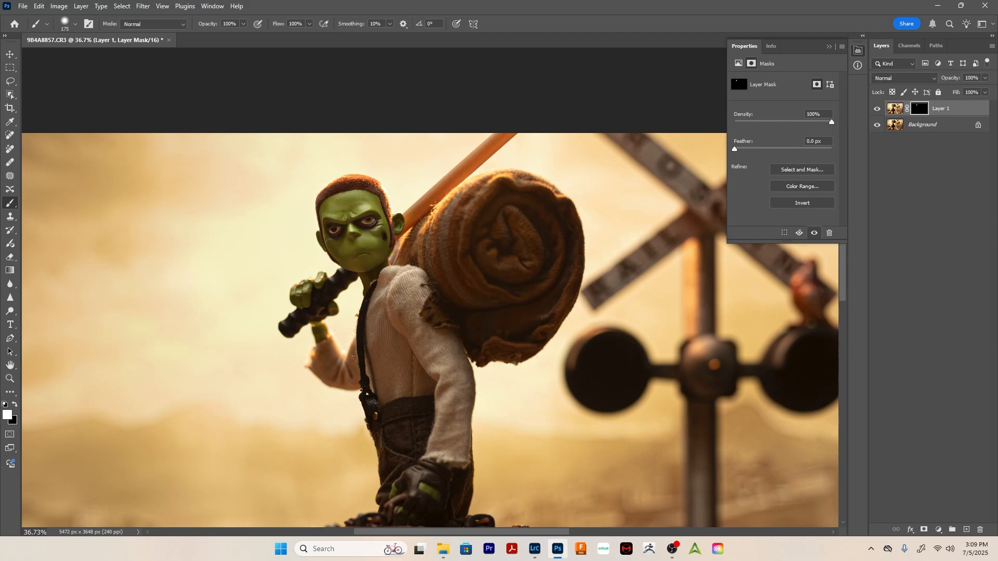
pyautogui.moveTo(385, 291); pyautogui.dragTo(368, 205)
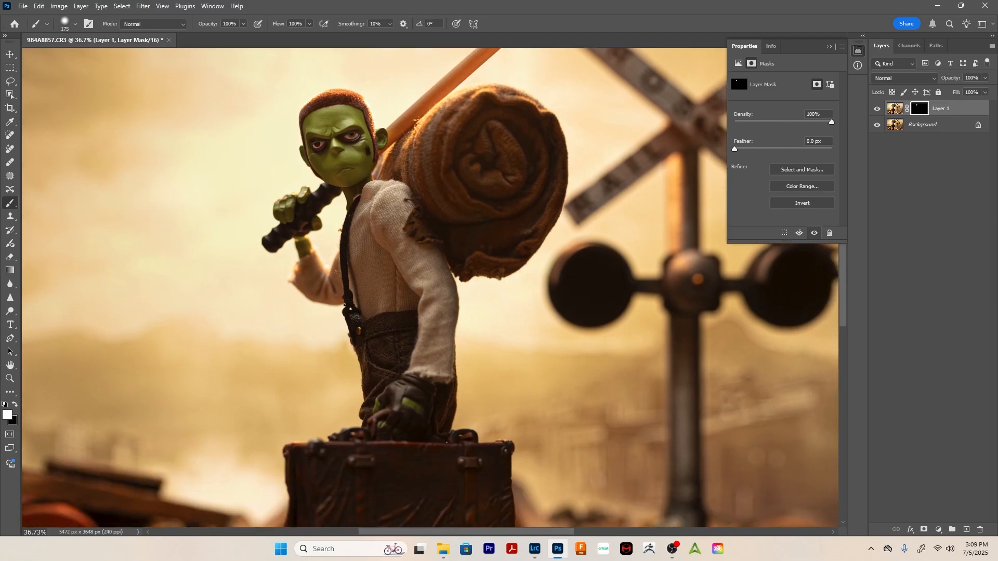
# Compare the figure's face with the masked brightening layer hidden and shown, and with its mask inverted and restored
pyautogui.press('z')
pyautogui.moveTo(345, 156); pyautogui.dragTo(429, 241)
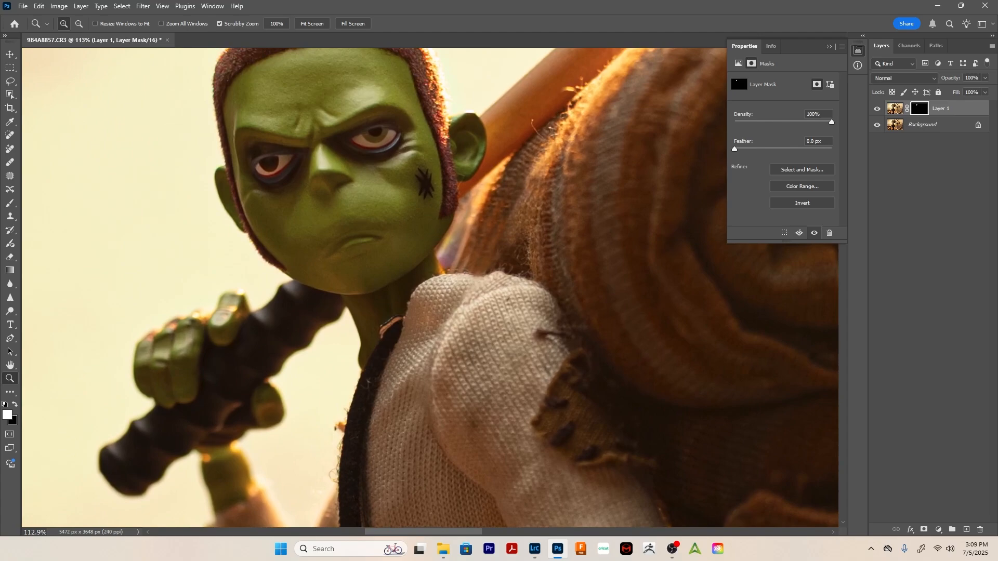
pyautogui.press('b')
pyautogui.press('x')
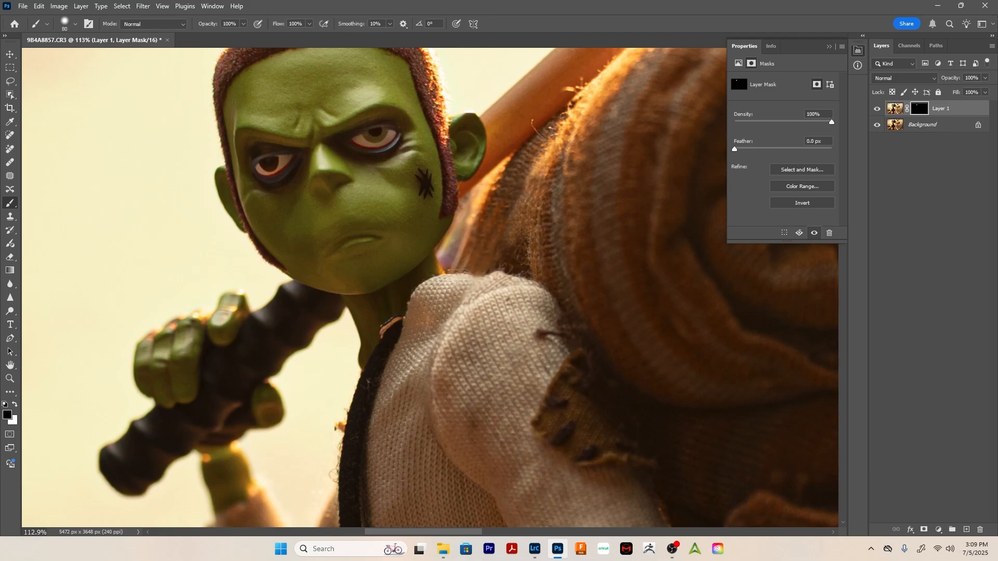
pyautogui.scroll(2, 431, 288)
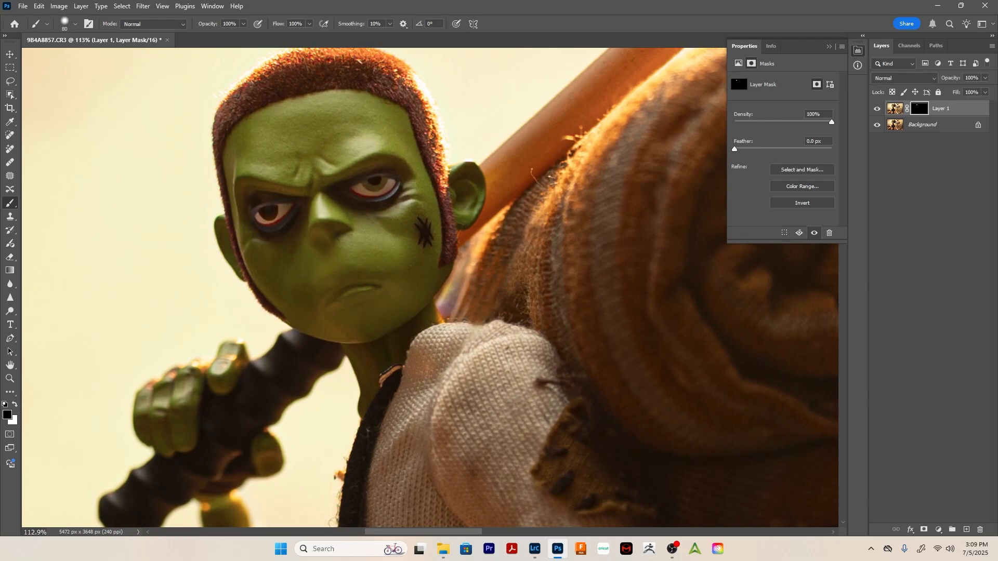
pyautogui.hotkey('ctrl', ',')
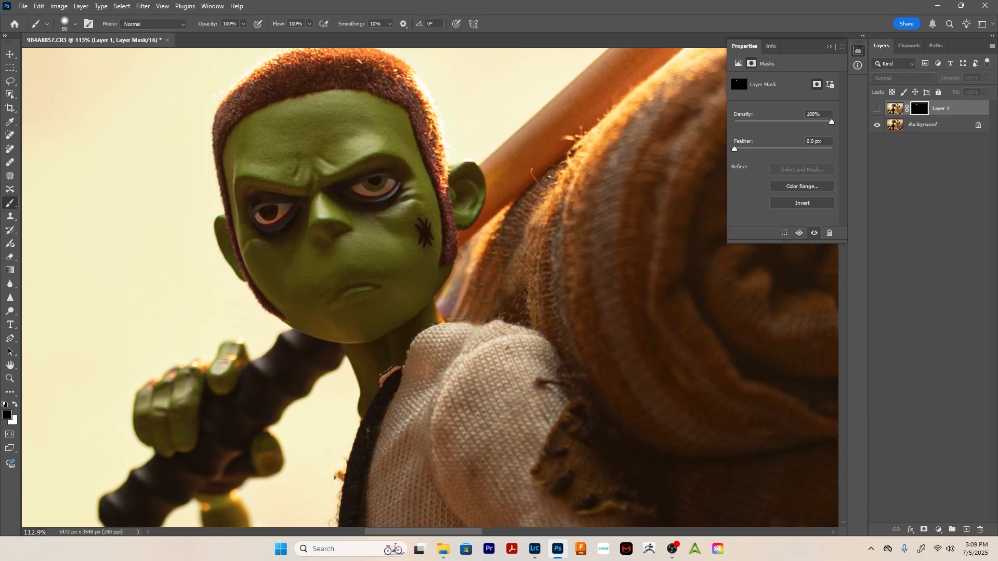
pyautogui.hotkey('ctrl', ',')
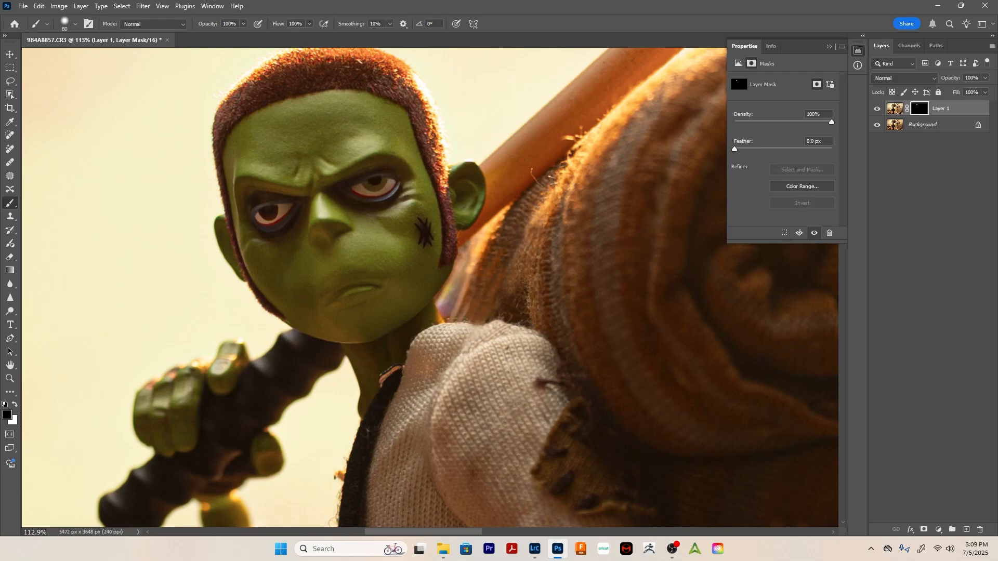
pyautogui.hotkey('ctrl', 'i')
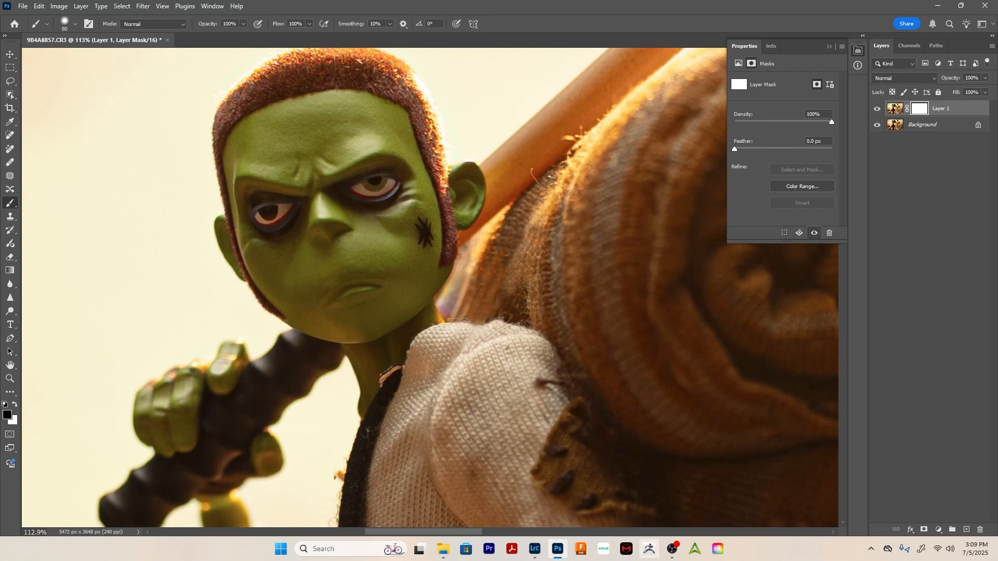
pyautogui.hotkey('ctrl', 'i')
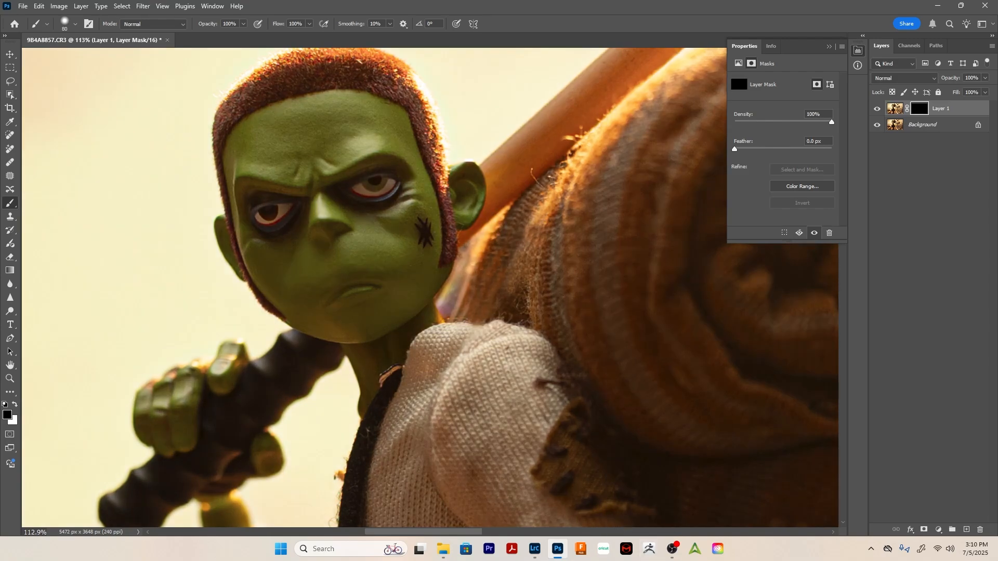
# Paint white on the layer mask over the figure's forehead, nose and cheek to reveal the brightening there
pyautogui.press('x')
pyautogui.moveTo(375, 138); pyautogui.dragTo(320, 149)
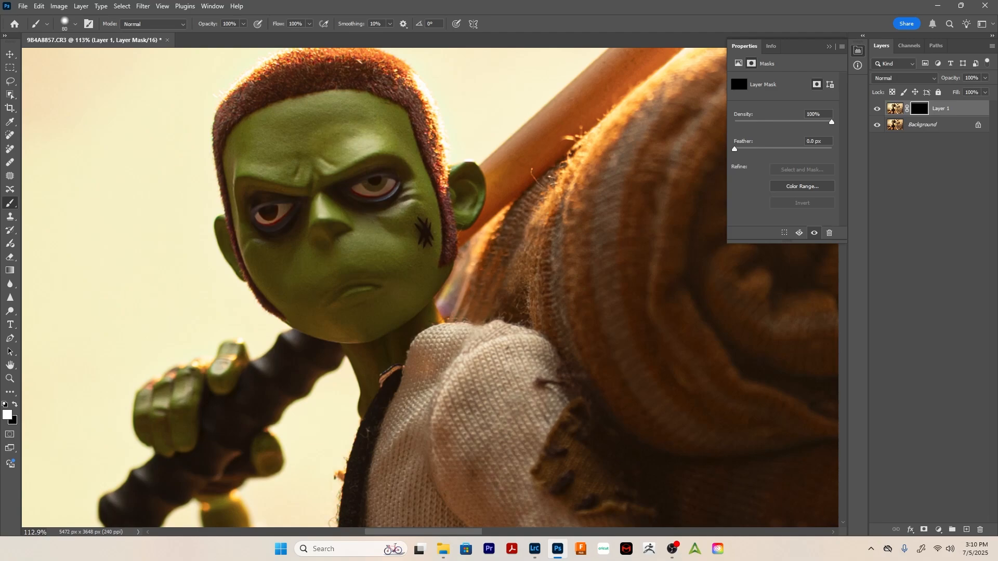
pyautogui.moveTo(325, 201); pyautogui.dragTo(324, 206)
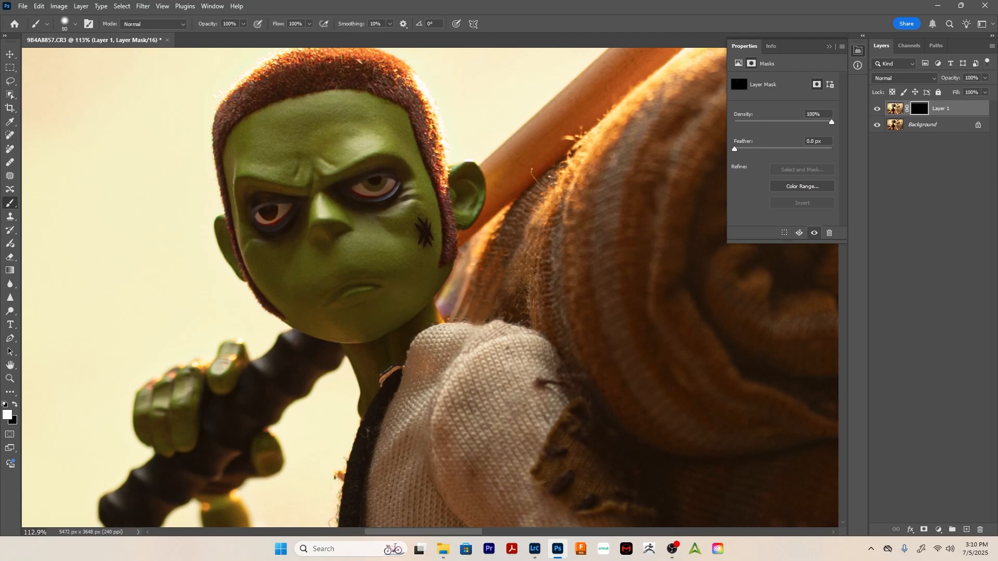
pyautogui.moveTo(393, 215); pyautogui.dragTo(413, 196)
pyautogui.moveTo(364, 247); pyautogui.dragTo(387, 224)
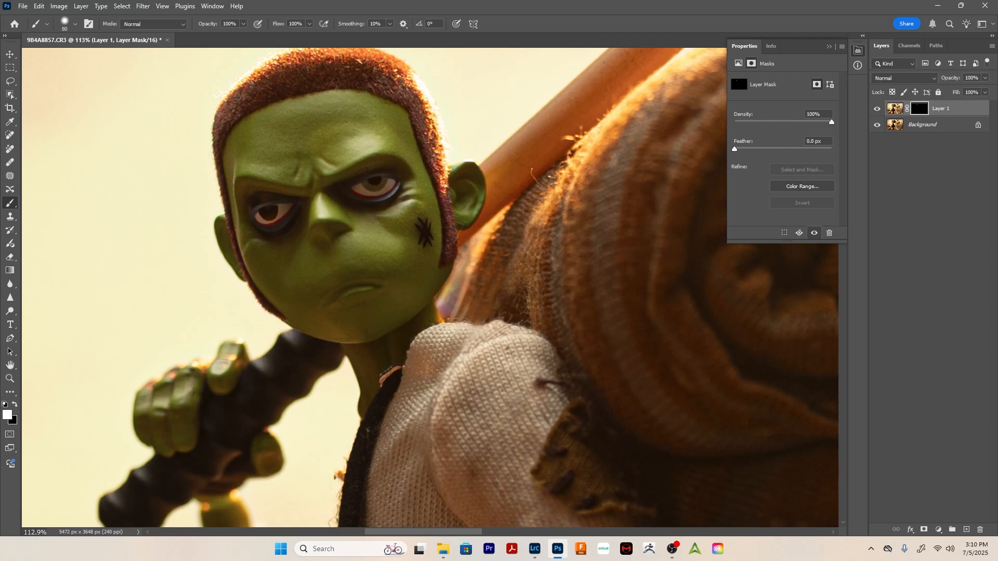
# Soften the painted layer mask with a Gaussian Blur of 5 pixels, trying the mask's Feather and returning it to 0.0 px
pyautogui.moveTo(735, 149); pyautogui.dragTo(773, 149)
pyautogui.click(829, 46)
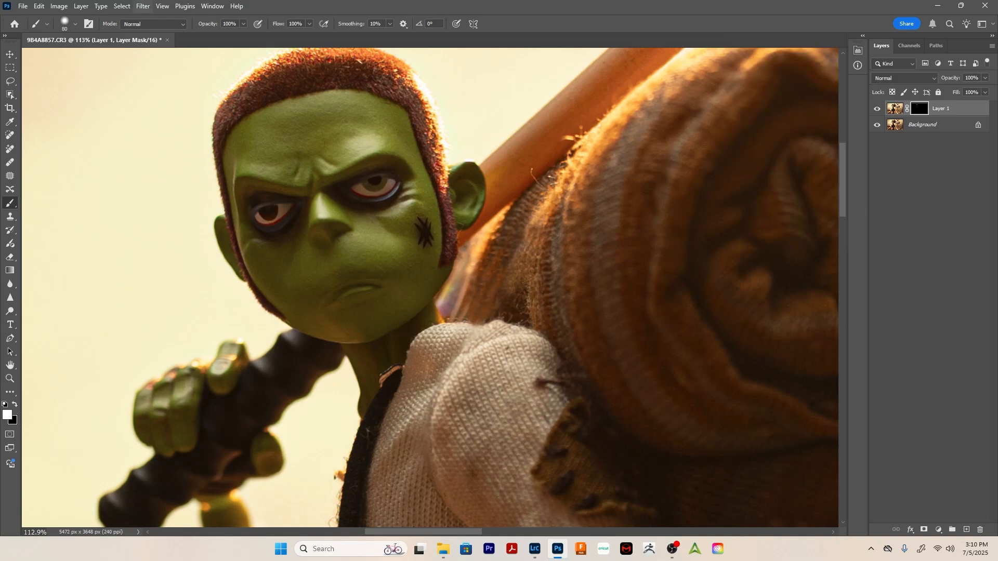
pyautogui.click(143, 5)
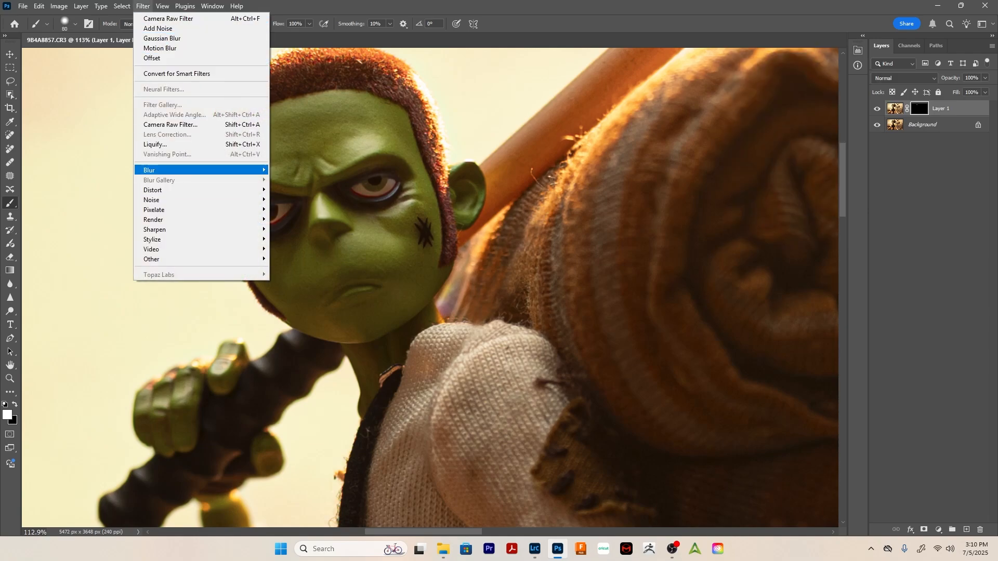
pyautogui.moveTo(177, 171)
pyautogui.click(297, 209)
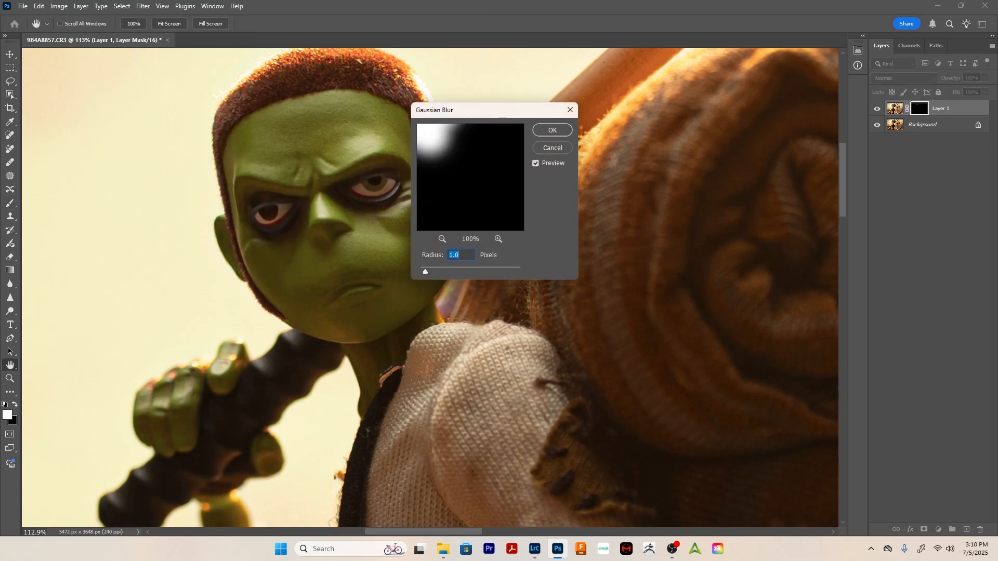
pyautogui.write('5')
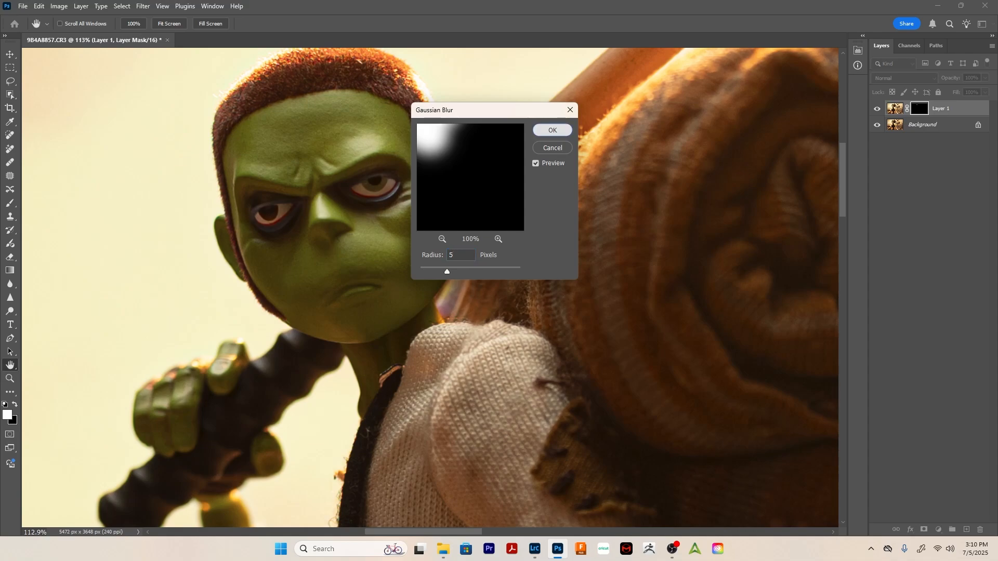
pyautogui.press('Return')
pyautogui.press('b')
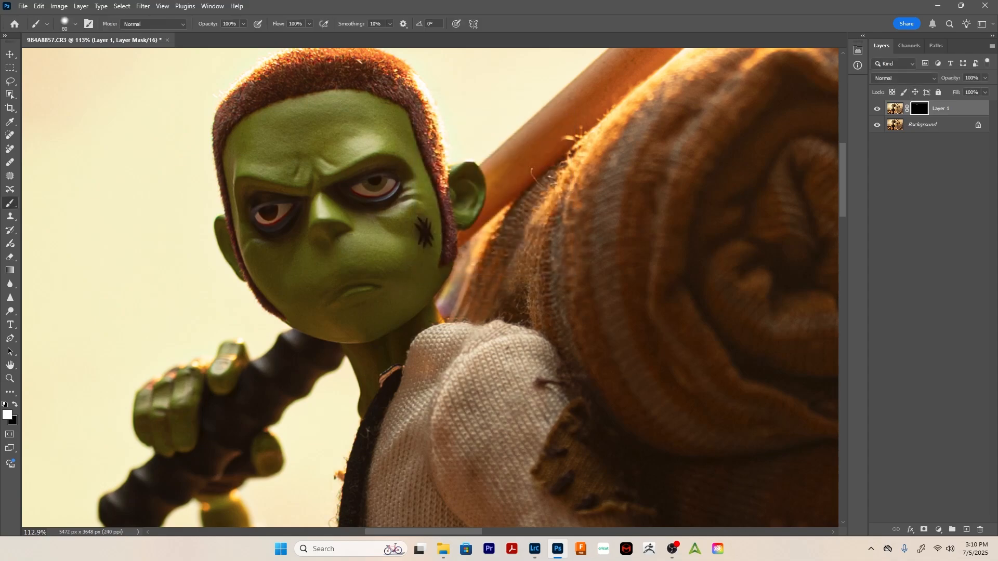
pyautogui.click(859, 50)
pyautogui.moveTo(773, 150); pyautogui.dragTo(735, 150)
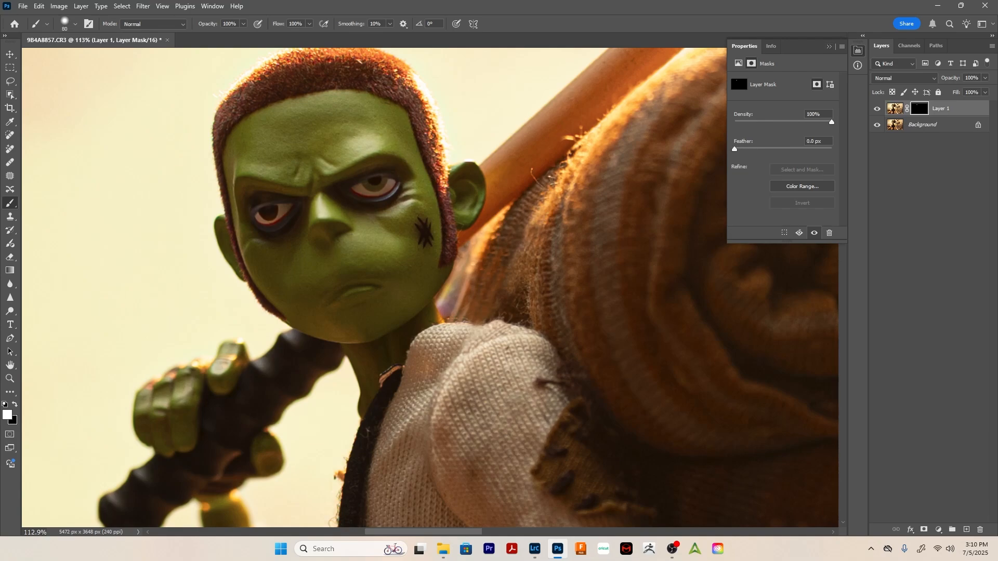
# Merge the masked brightening layer into the background and duplicate the merged layer
pyautogui.click(829, 46)
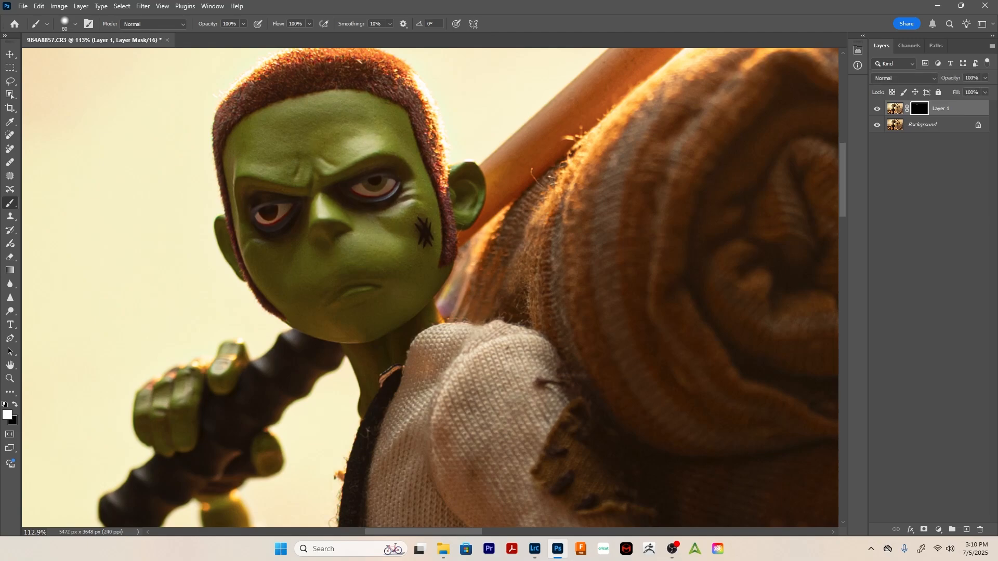
pyautogui.hotkey('ctrl', 'e')
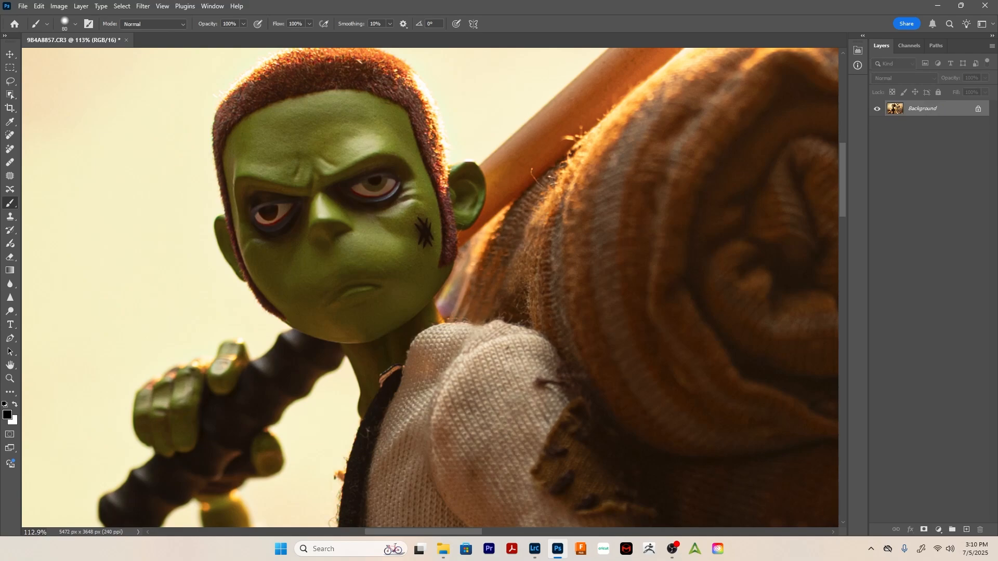
pyautogui.hotkey('ctrl', 'j')
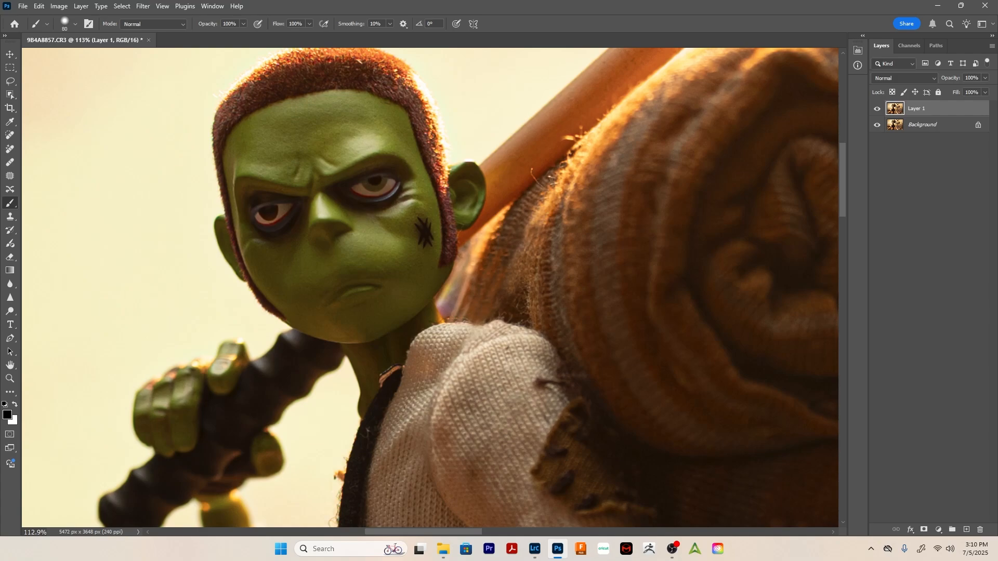
# Add a new Color Dodge layer filled with the neutral color black above the duplicated layer
pyautogui.hotkey('ctrl', 'shift', 'n')
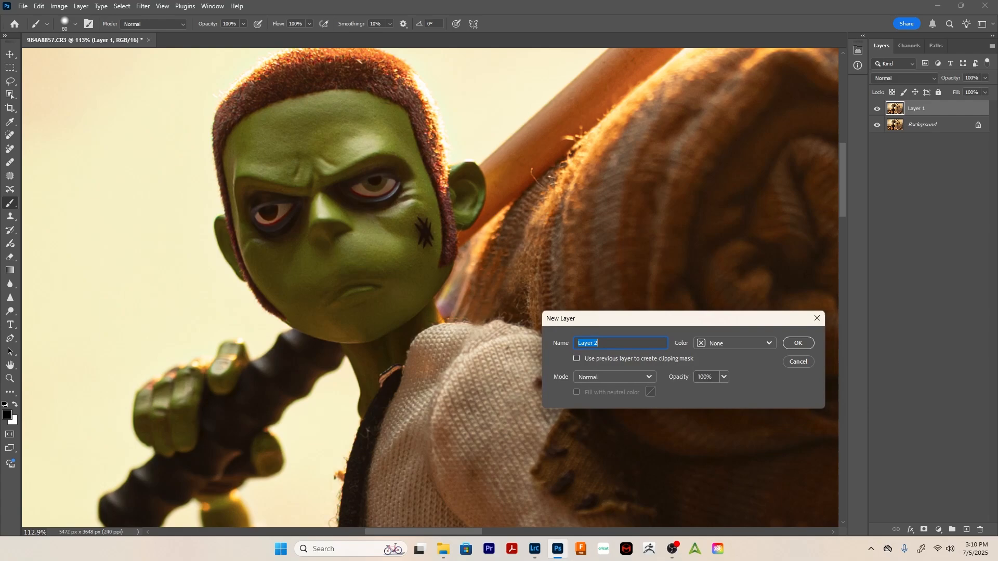
pyautogui.click(614, 377)
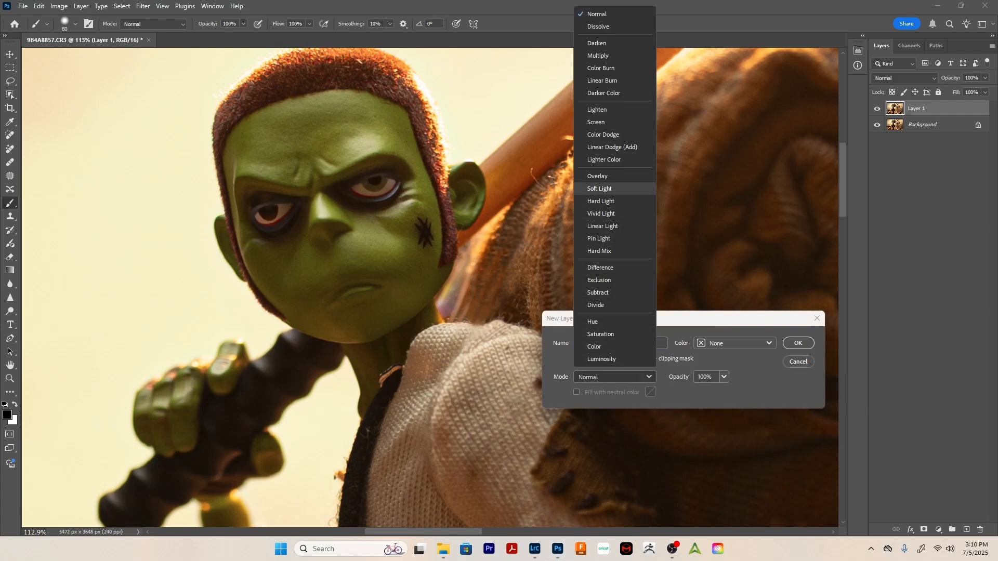
pyautogui.press('Down')
pyautogui.press('Return')
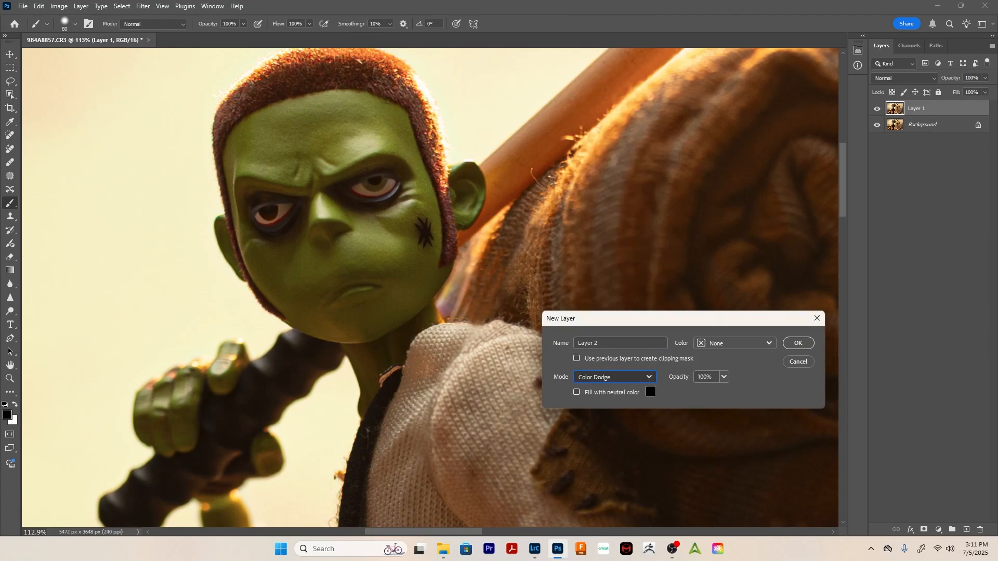
pyautogui.press('Tab')
pyautogui.press('space')
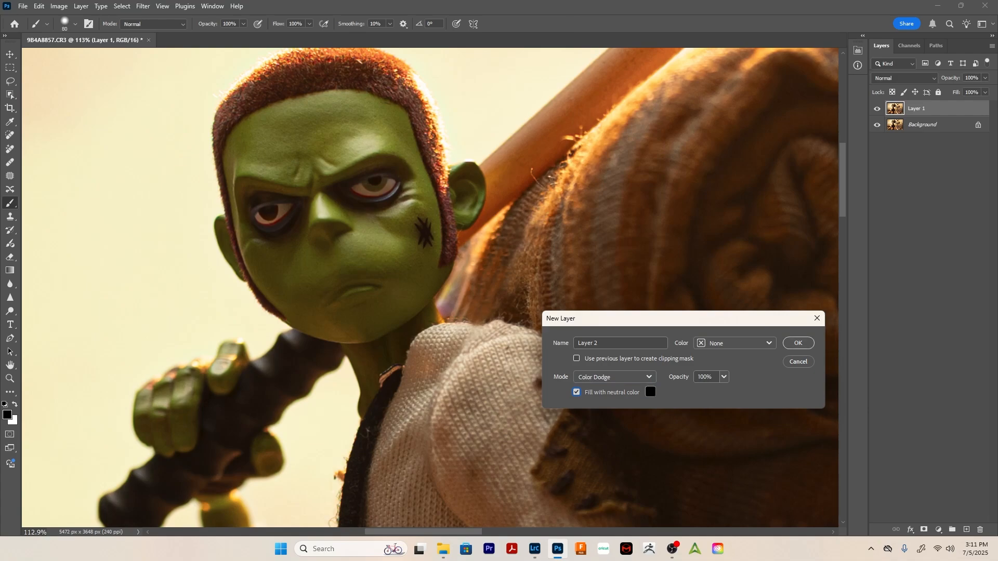
pyautogui.press('Return')
# Try brightening the white of the eye near the cheek scar with a white brush at 10% flow, and undo the stroke
pyautogui.press('x')
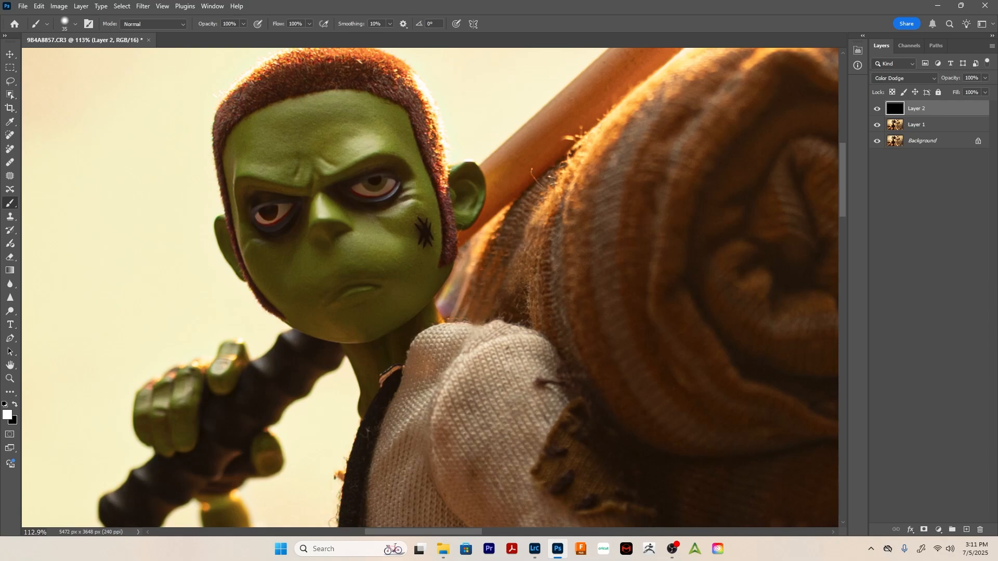
pyautogui.hotkey('shift', '1')
pyautogui.press('z')
pyautogui.moveTo(380, 193); pyautogui.dragTo(456, 193)
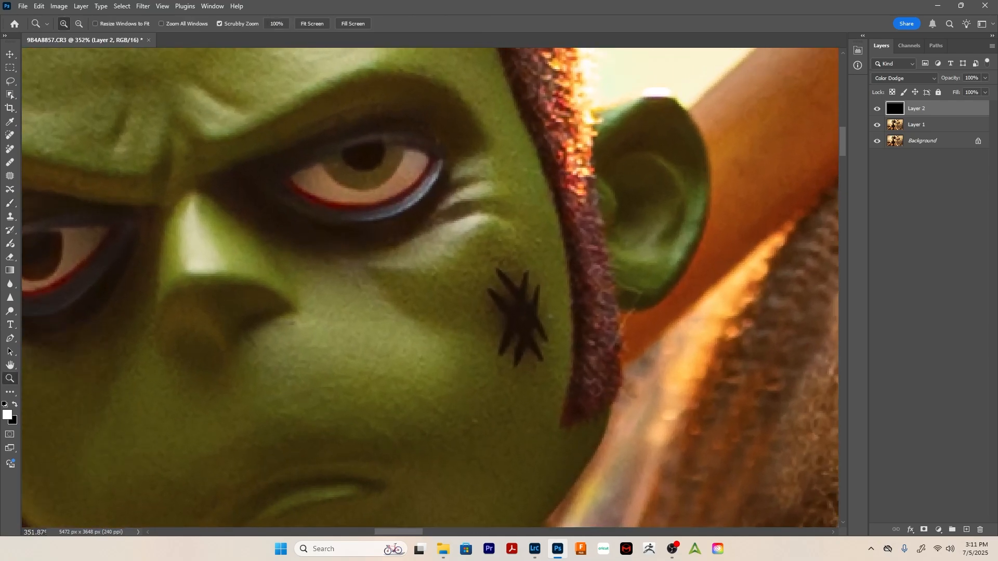
pyautogui.press('x')
pyautogui.hscroll(-2, 431, 288)
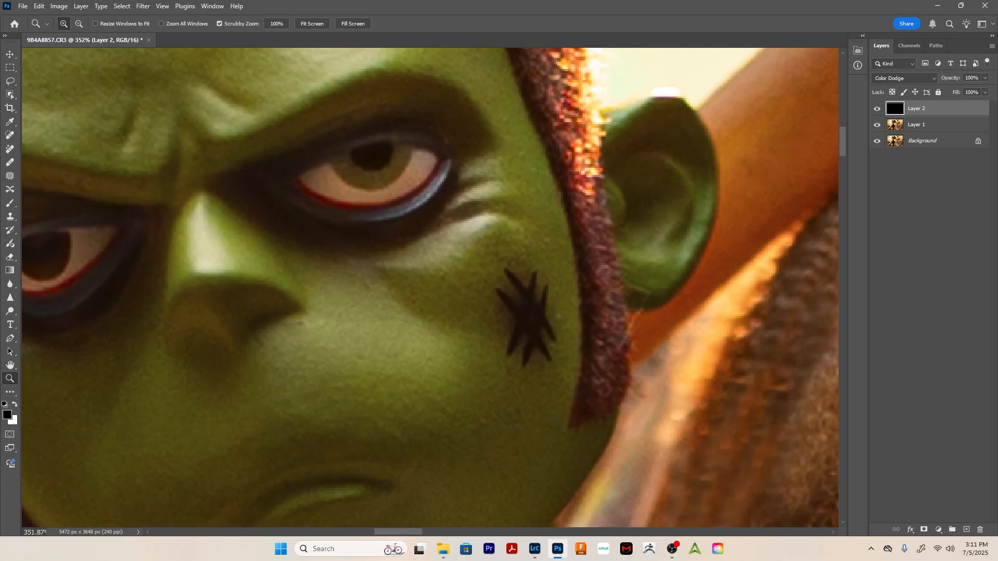
pyautogui.press('b')
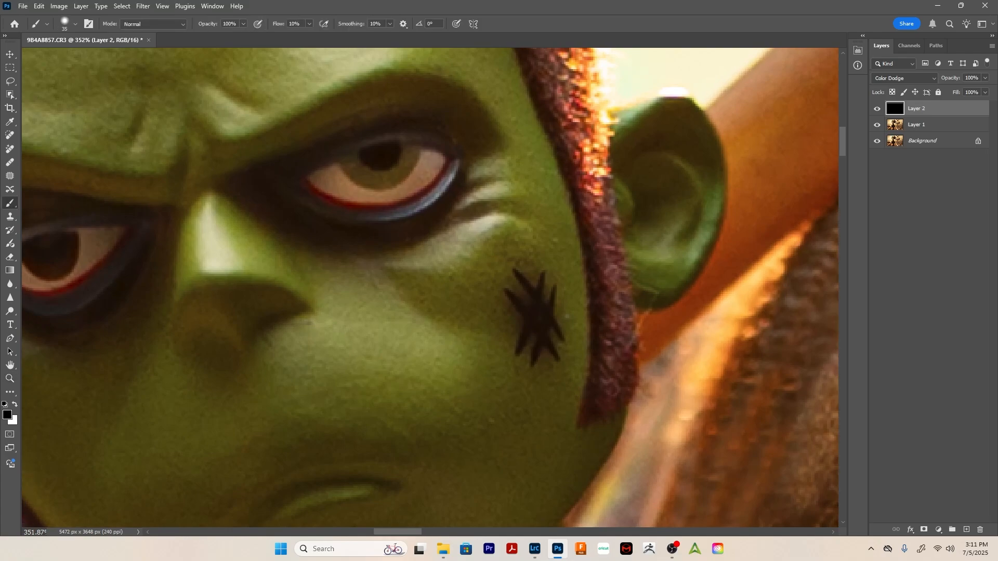
pyautogui.press('x')
pyautogui.moveTo(435, 166); pyautogui.dragTo(426, 179)
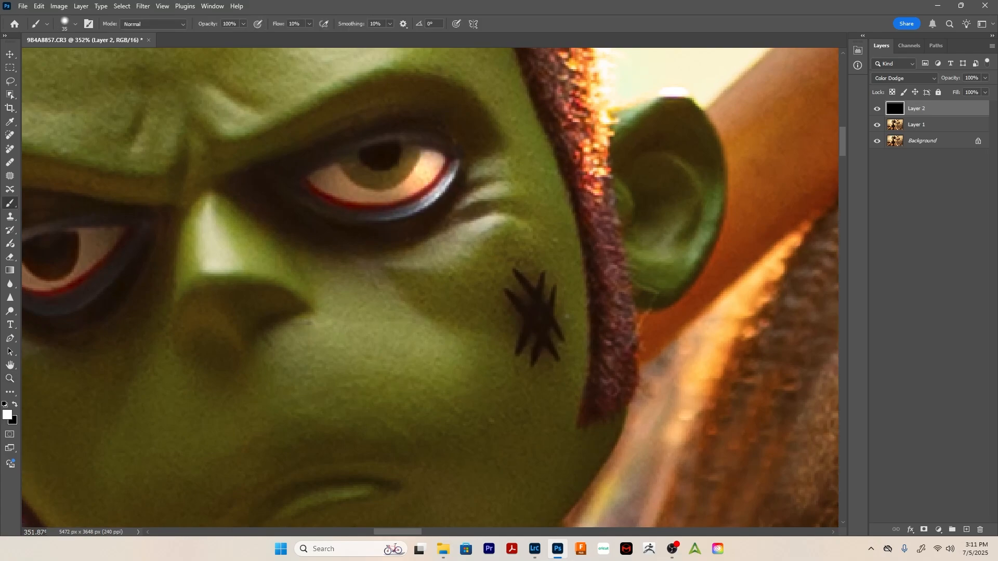
pyautogui.hotkey('ctrl', 'z')
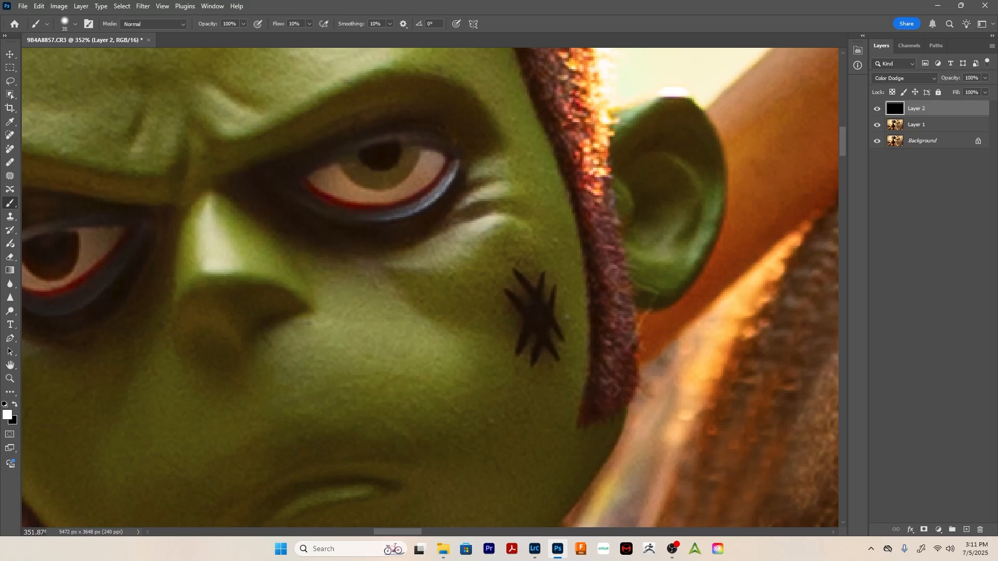
# Try the eye brightening again with a smaller white brush, undo the strokes and delete the Color Dodge layer
pyautogui.press('x')
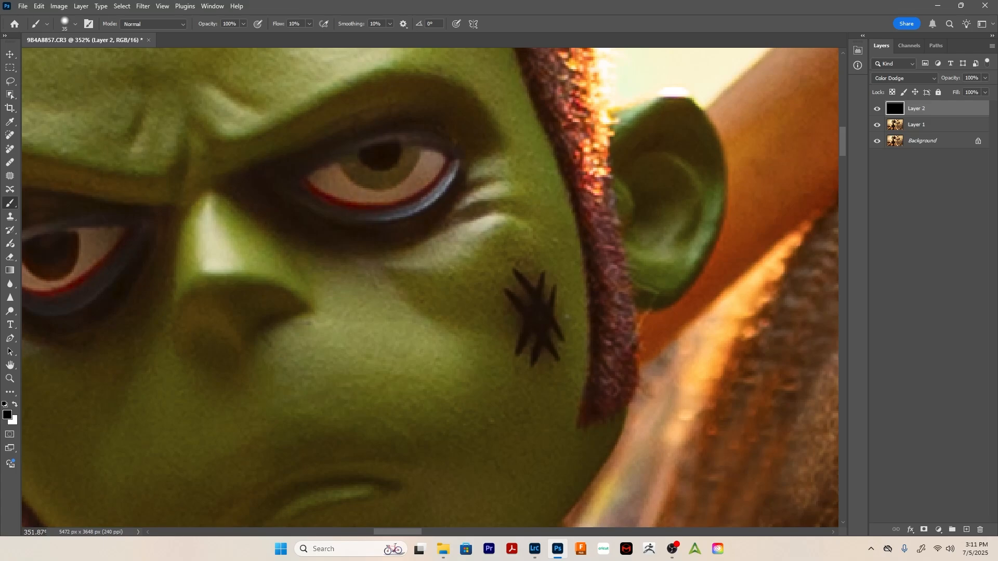
pyautogui.press('x')
pyautogui.press('[')
pyautogui.press('[')
pyautogui.moveTo(425, 156)
pyautogui.mouseDown()
pyautogui.moveTo(441, 159)
pyautogui.moveTo(428, 181)
pyautogui.moveTo(366, 201)
pyautogui.moveTo(321, 179)
pyautogui.moveTo(340, 176)
pyautogui.moveTo(372, 197)
pyautogui.moveTo(410, 184)
pyautogui.moveTo(432, 164)
pyautogui.moveTo(384, 197)
pyautogui.moveTo(323, 177)
pyautogui.mouseUp()
pyautogui.hotkey('ctrl', 'z')
pyautogui.hotkey('ctrl', 'z')
pyautogui.moveTo(896, 108); pyautogui.dragTo(981, 530)
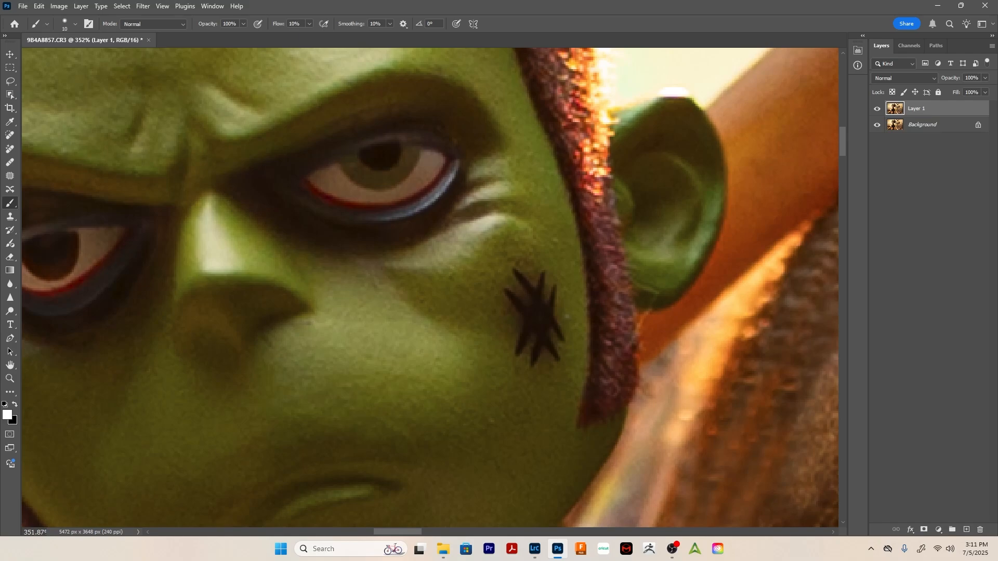
# Brighten the duplicated layer with Curves at input 117 and output 171, and hide it behind a black layer mask
pyautogui.hotkey('ctrl', 'm')
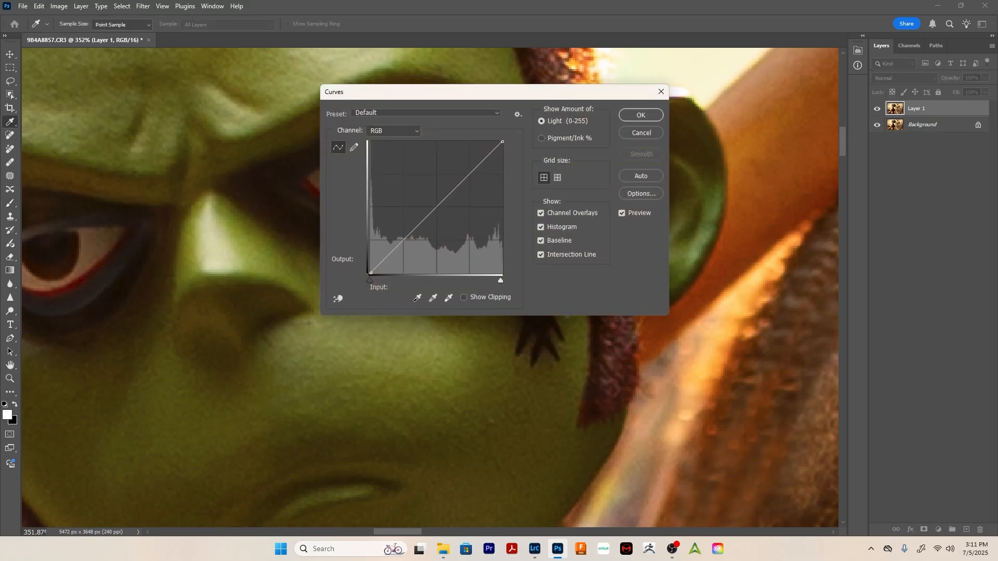
pyautogui.moveTo(469, 91); pyautogui.dragTo(681, 113)
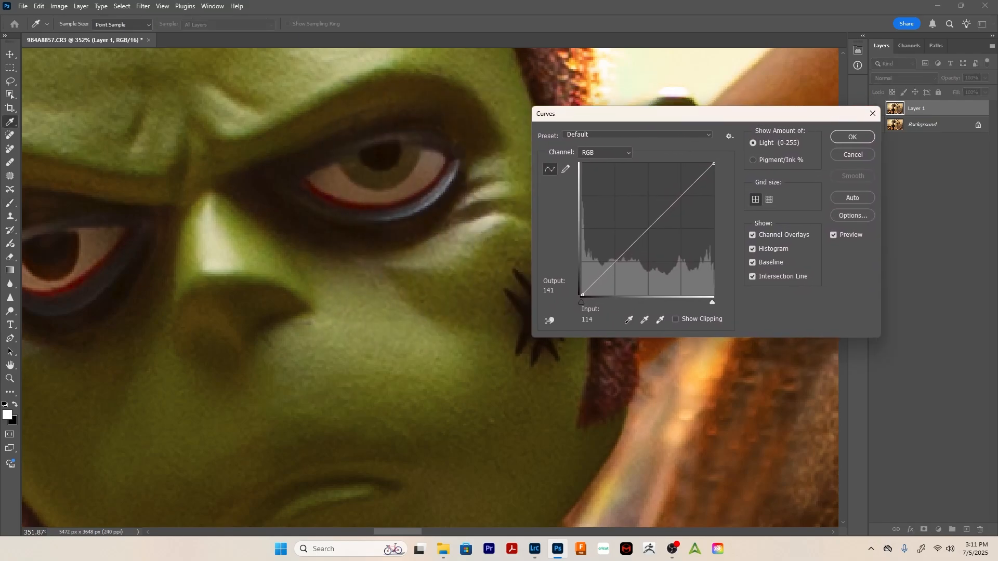
pyautogui.click(650, 228)
pyautogui.moveTo(651, 228); pyautogui.dragTo(643, 207)
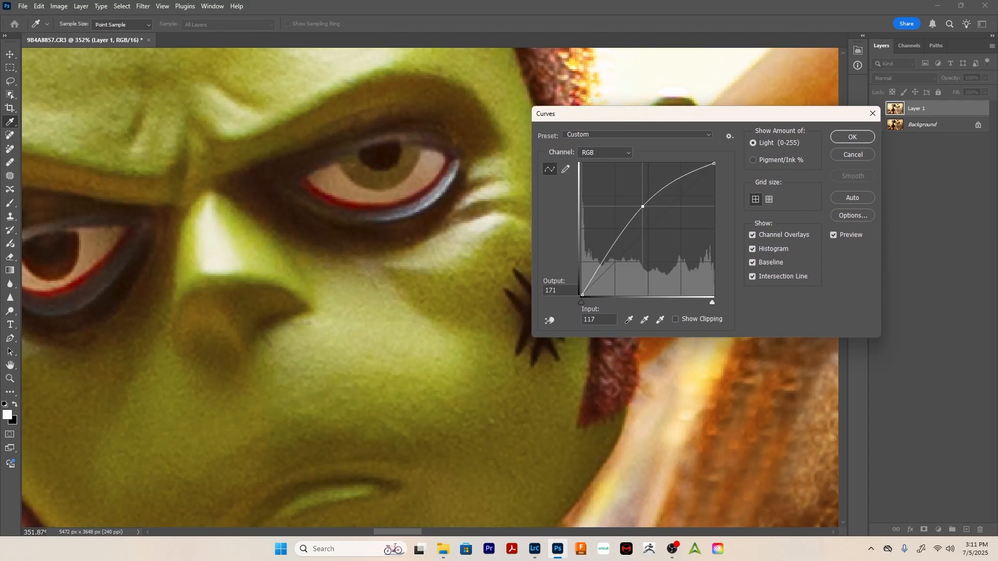
pyautogui.click(853, 137)
pyautogui.press('b')
pyautogui.keyDown('alt'); pyautogui.click(924, 530); pyautogui.keyUp('alt')
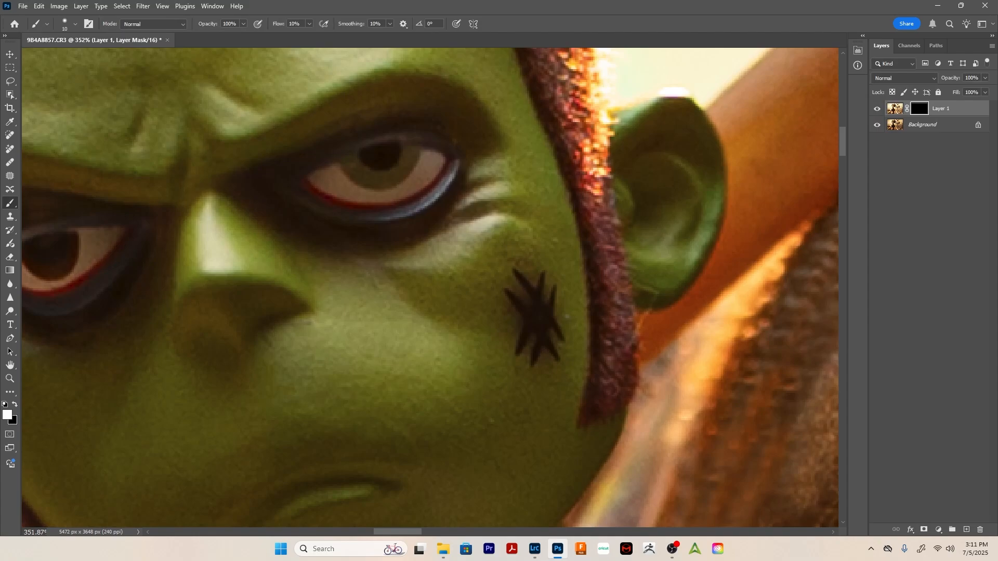
# Paint white on the layer mask over the whites of both eyes to reveal the brightening, raising the brush flow to 40%
pyautogui.moveTo(433, 165); pyautogui.dragTo(425, 168)
pyautogui.moveTo(431, 159)
pyautogui.mouseDown()
pyautogui.moveTo(426, 180)
pyautogui.moveTo(374, 196)
pyautogui.moveTo(327, 172)
pyautogui.moveTo(409, 194)
pyautogui.mouseUp()
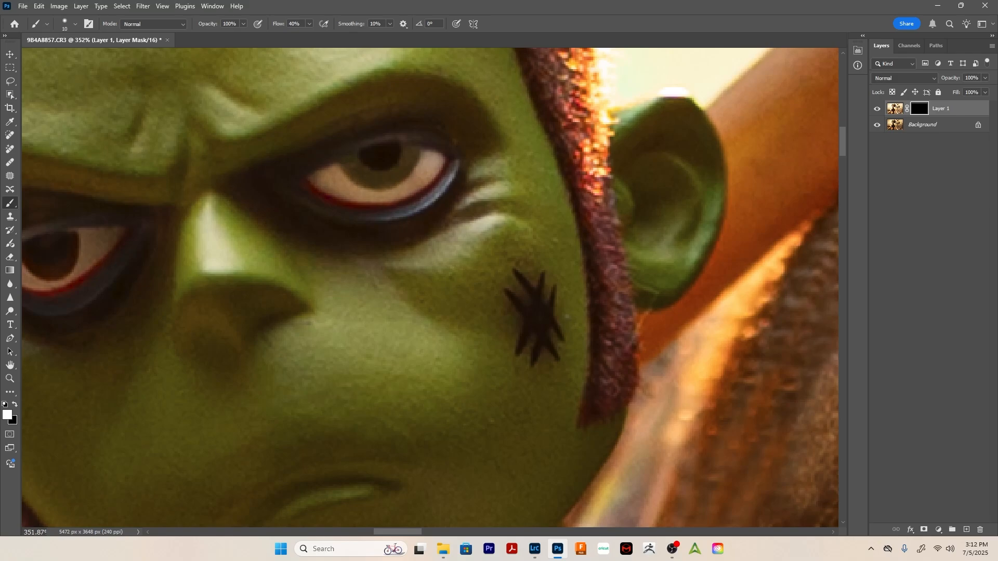
pyautogui.moveTo(85, 240)
pyautogui.mouseDown()
pyautogui.moveTo(291, 243)
pyautogui.moveTo(300, 252)
pyautogui.moveTo(271, 282)
pyautogui.moveTo(244, 287)
pyautogui.moveTo(219, 270)
pyautogui.moveTo(220, 281)
pyautogui.moveTo(255, 291)
pyautogui.moveTo(325, 235)
pyautogui.moveTo(286, 257)
pyautogui.mouseUp()
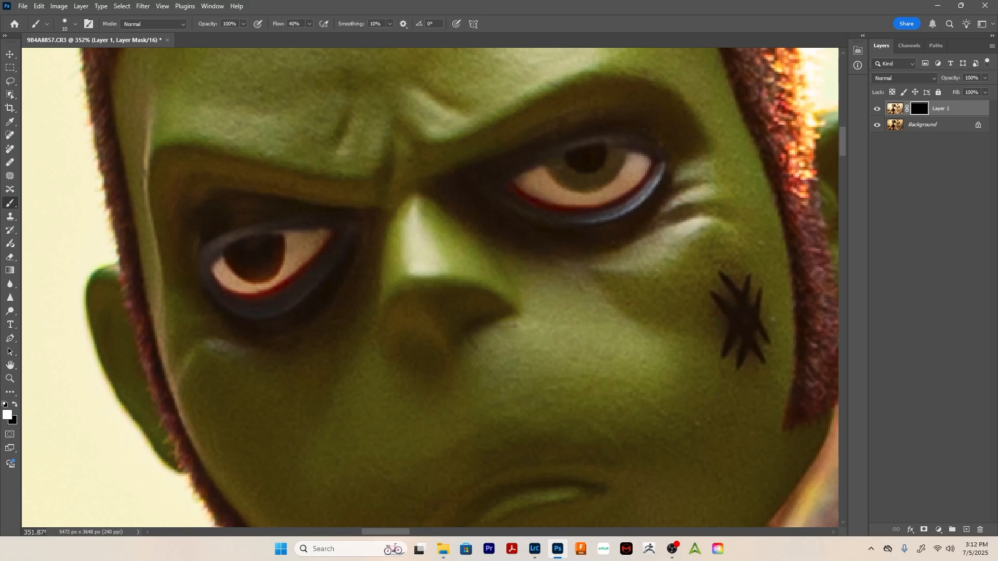
pyautogui.moveTo(633, 155); pyautogui.dragTo(641, 156)
# Compare the photo with and without the eye-brightening layer, first around the upper body and again on the wider scene
pyautogui.press('z')
pyautogui.keyDown('alt'); pyautogui.click(597, 242); pyautogui.keyUp('alt')
pyautogui.keyDown('alt'); pyautogui.click(597, 241); pyautogui.keyUp('alt')
pyautogui.keyDown('alt'); pyautogui.click(596, 242); pyautogui.keyUp('alt')
pyautogui.keyDown('alt'); pyautogui.click(596, 241); pyautogui.keyUp('alt')
pyautogui.keyDown('alt'); pyautogui.click(596, 242); pyautogui.keyUp('alt')
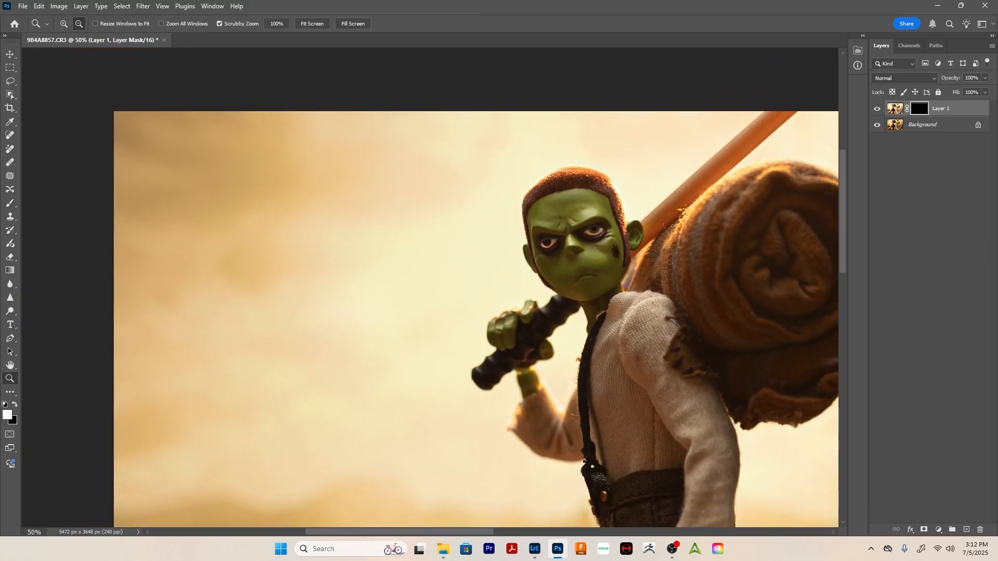
pyautogui.moveTo(596, 241); pyautogui.dragTo(442, 230)
pyautogui.click(877, 109)
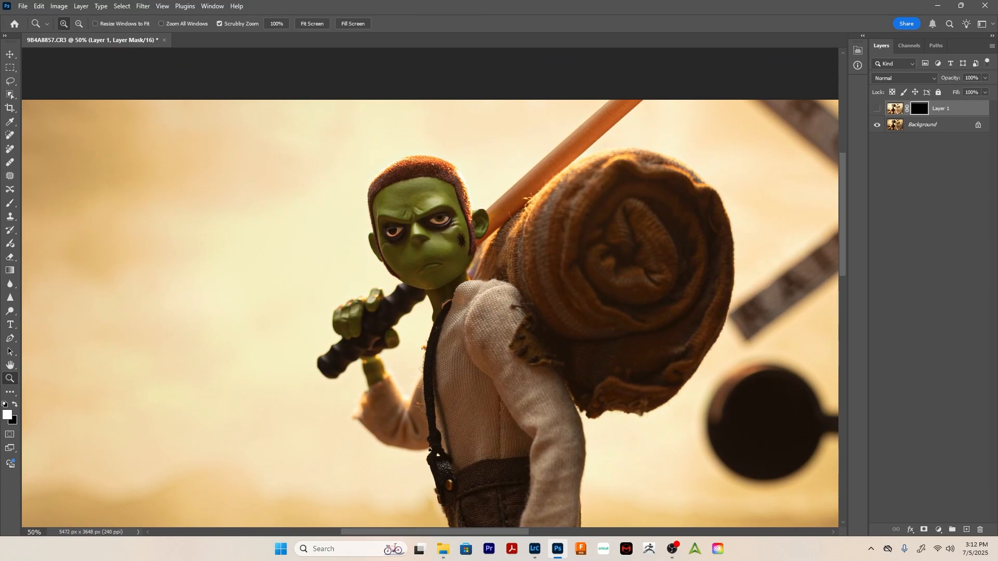
pyautogui.click(877, 108)
pyautogui.moveTo(508, 324); pyautogui.dragTo(385, 237)
pyautogui.keyDown('alt'); pyautogui.click(422, 284); pyautogui.keyUp('alt')
pyautogui.keyDown('alt'); pyautogui.click(424, 291); pyautogui.keyUp('alt')
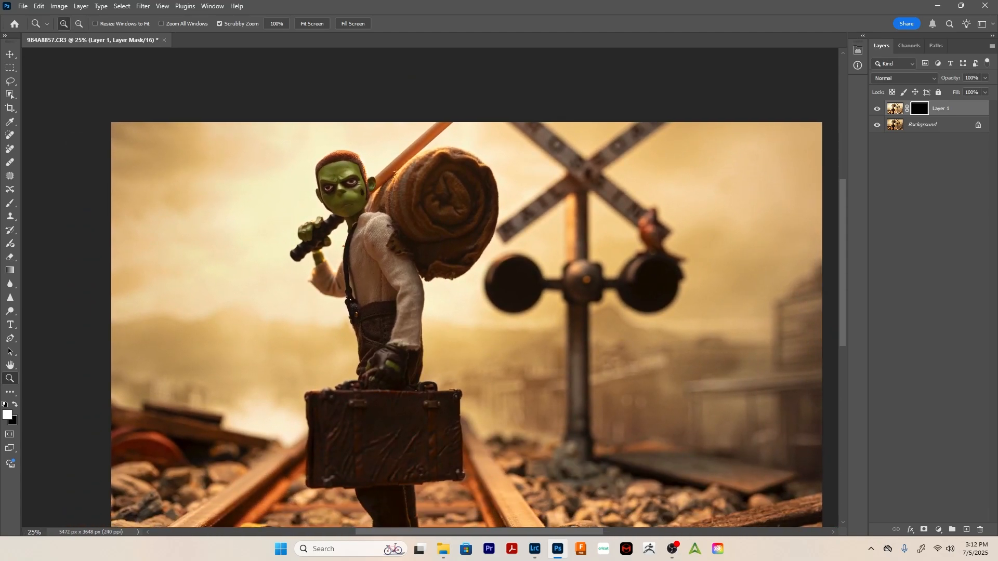
pyautogui.click(877, 108)
pyautogui.click(878, 109)
# Reduce the eye-brightening layer's fill to 77% and merge it down into the Background
pyautogui.click(985, 92)
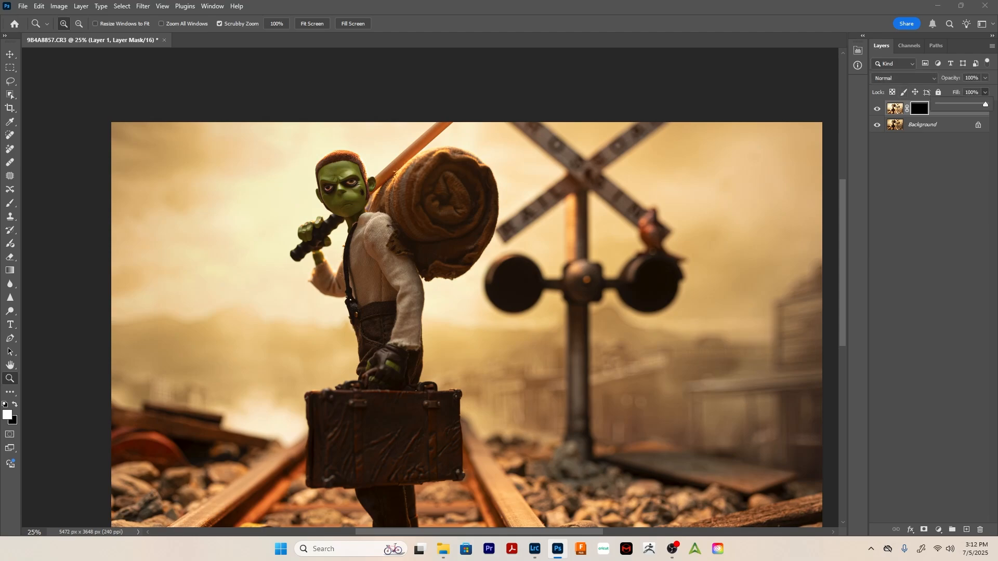
pyautogui.moveTo(986, 105); pyautogui.dragTo(971, 105)
pyautogui.press('Return')
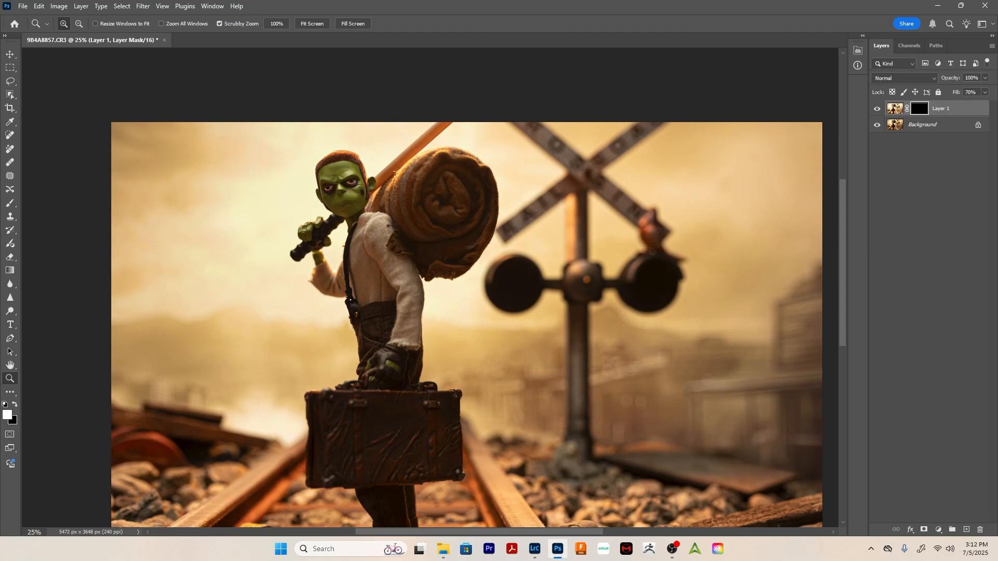
pyautogui.click(986, 92)
pyautogui.moveTo(976, 104); pyautogui.dragTo(980, 105)
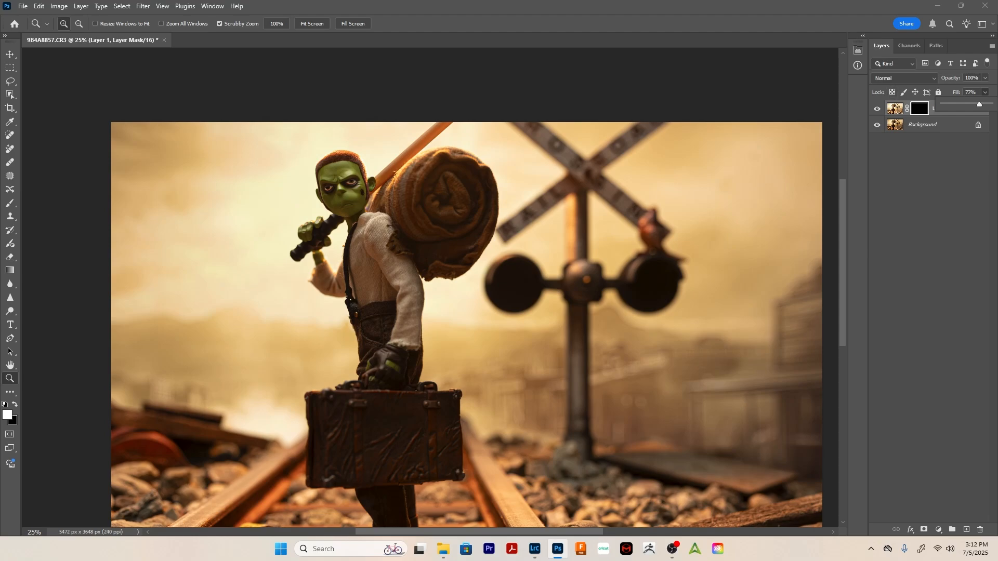
pyautogui.press('Return')
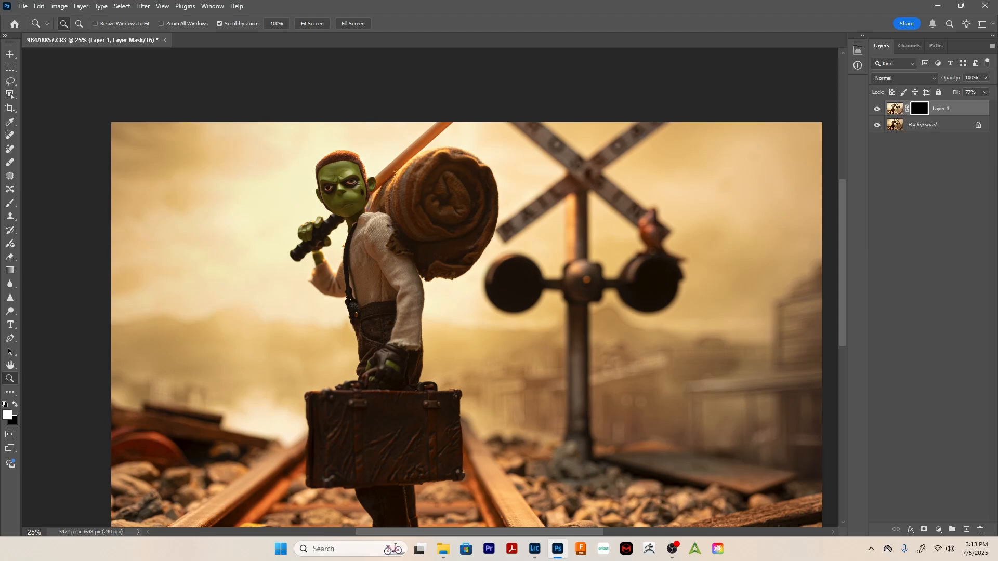
pyautogui.hotkey('ctrl', 'e')
# Duplicate the merged Background and apply the High Pass filter to the copy with a 4.0 pixel radius
pyautogui.hotkey('ctrl', 'j')
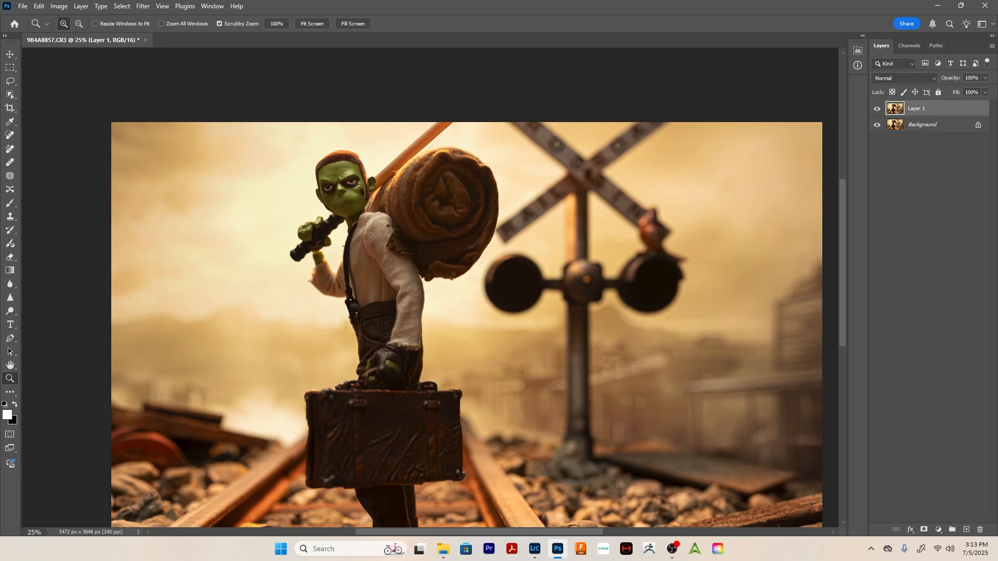
pyautogui.click(143, 6)
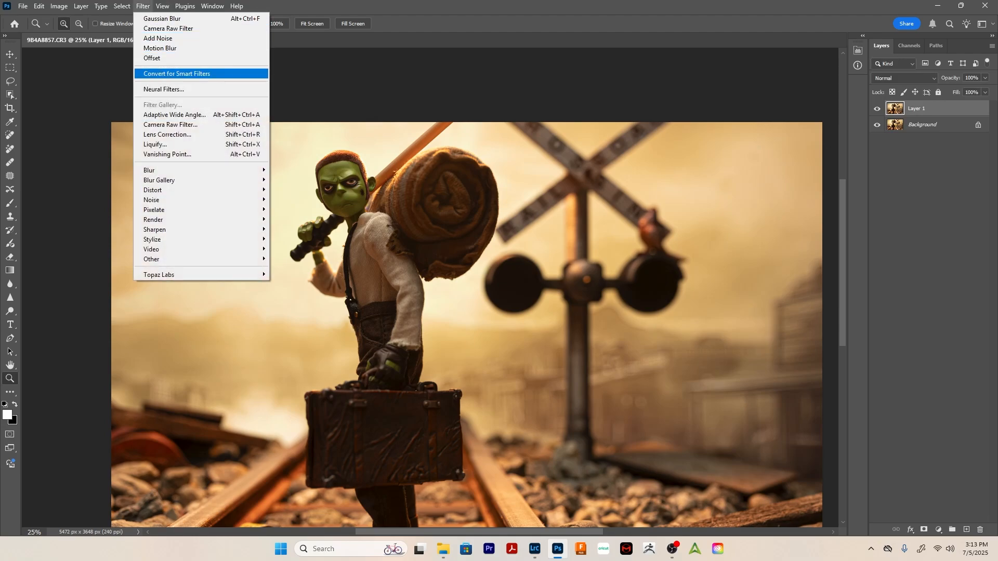
pyautogui.moveTo(198, 259)
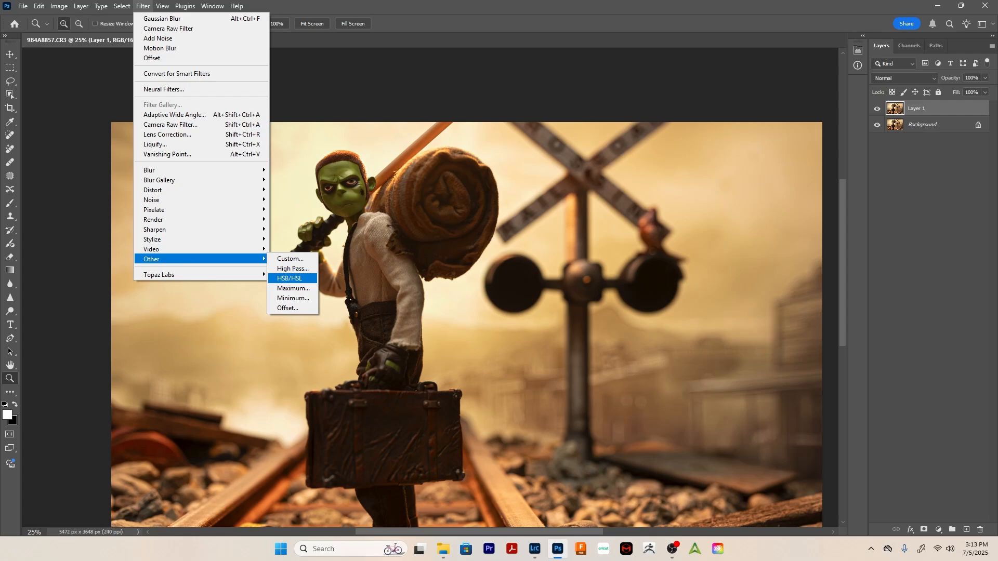
pyautogui.click(293, 269)
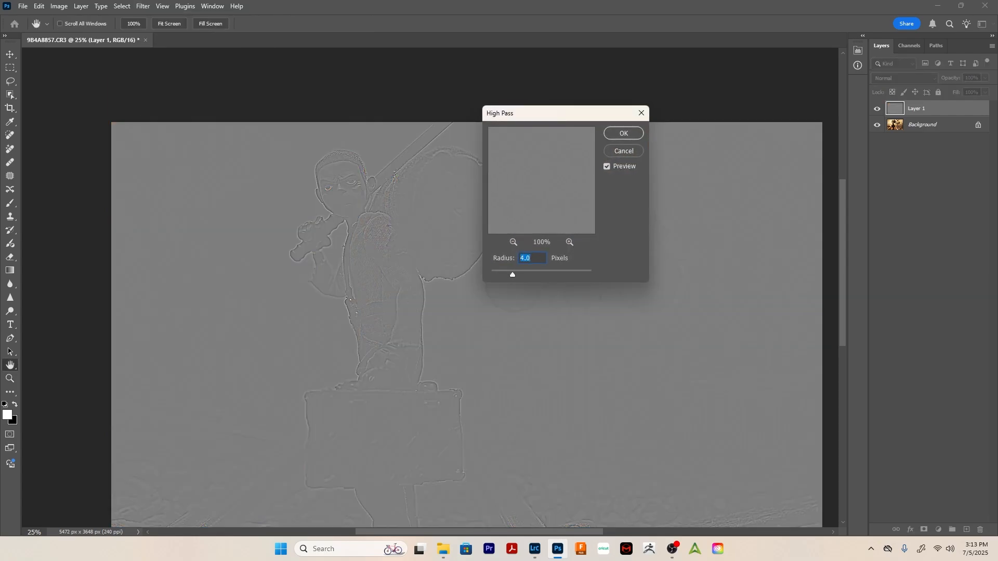
pyautogui.click(624, 134)
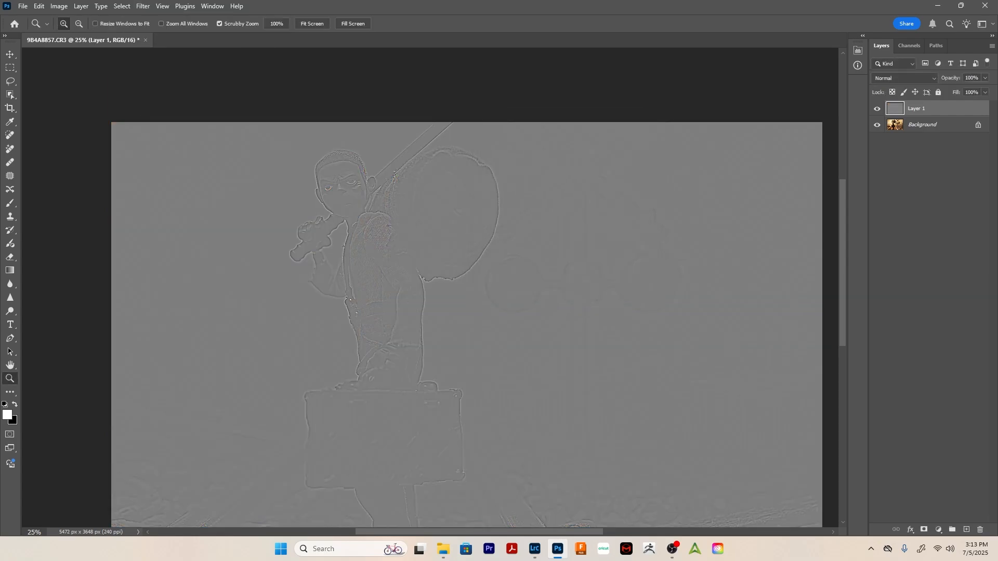
# Set the High Pass layer's blend mode to Soft Light, comparing it with Vivid Light, Hard Light and Overlay on the face
pyautogui.click(905, 78)
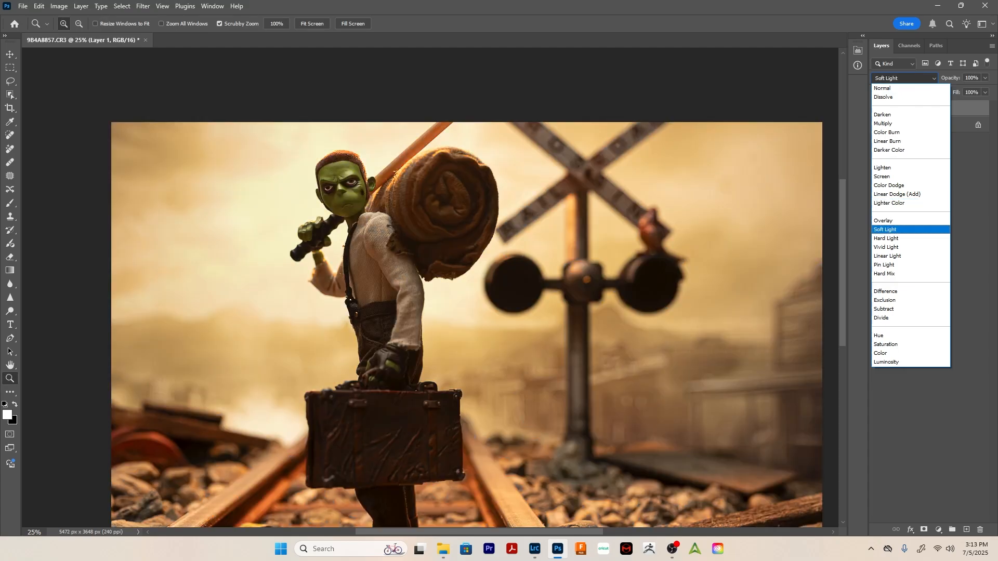
pyautogui.click(886, 230)
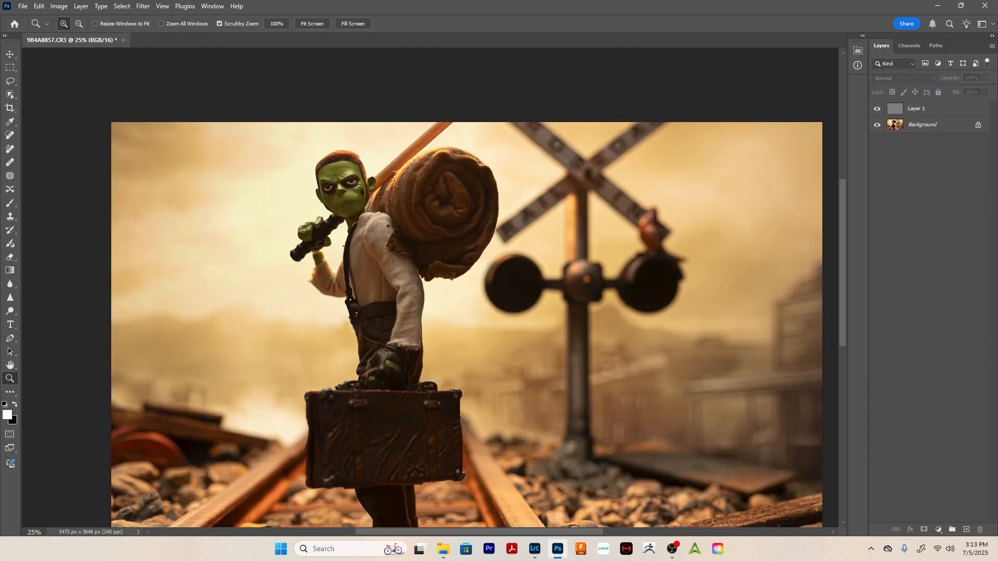
pyautogui.moveTo(356, 184); pyautogui.dragTo(588, 263)
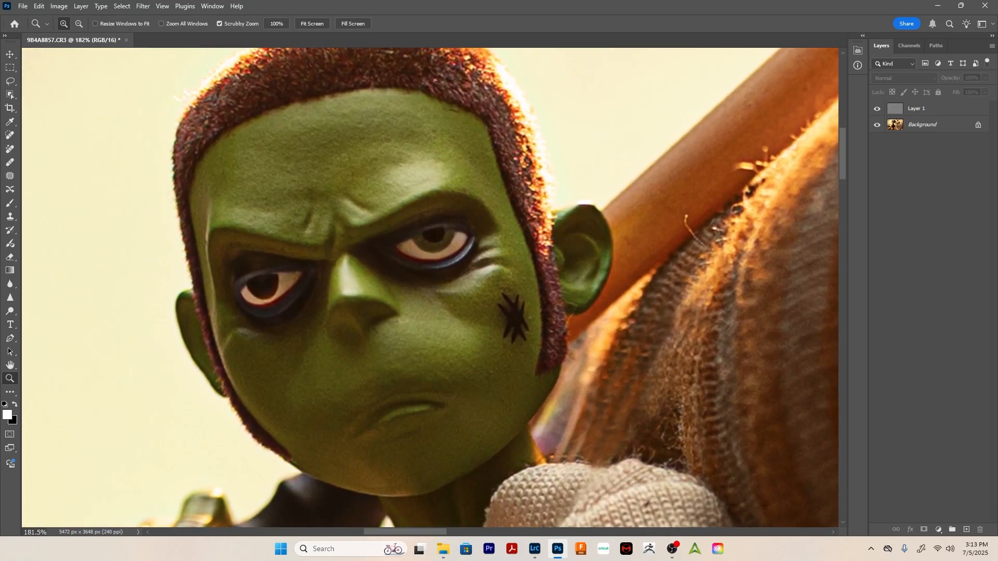
pyautogui.click(927, 108)
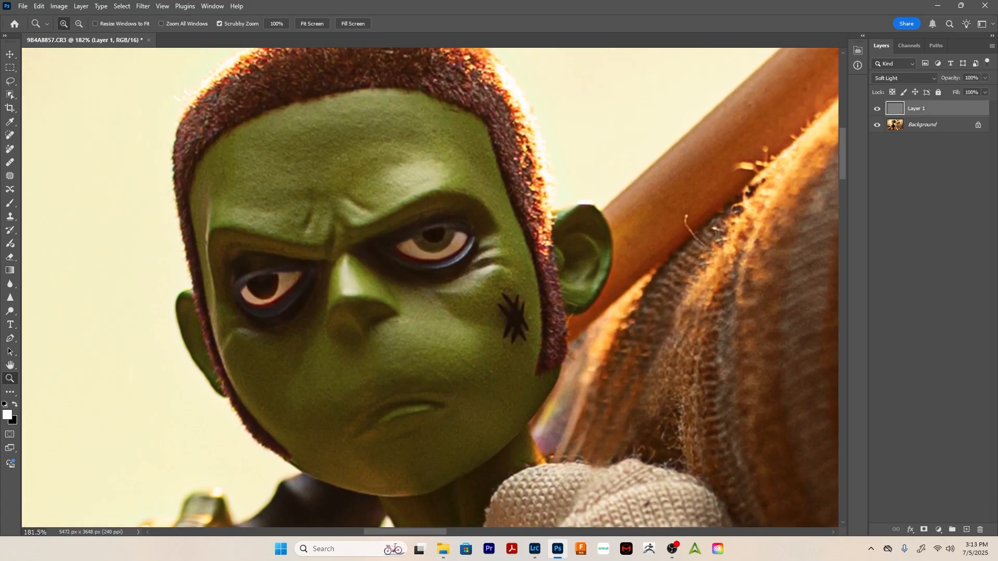
pyautogui.click(905, 78)
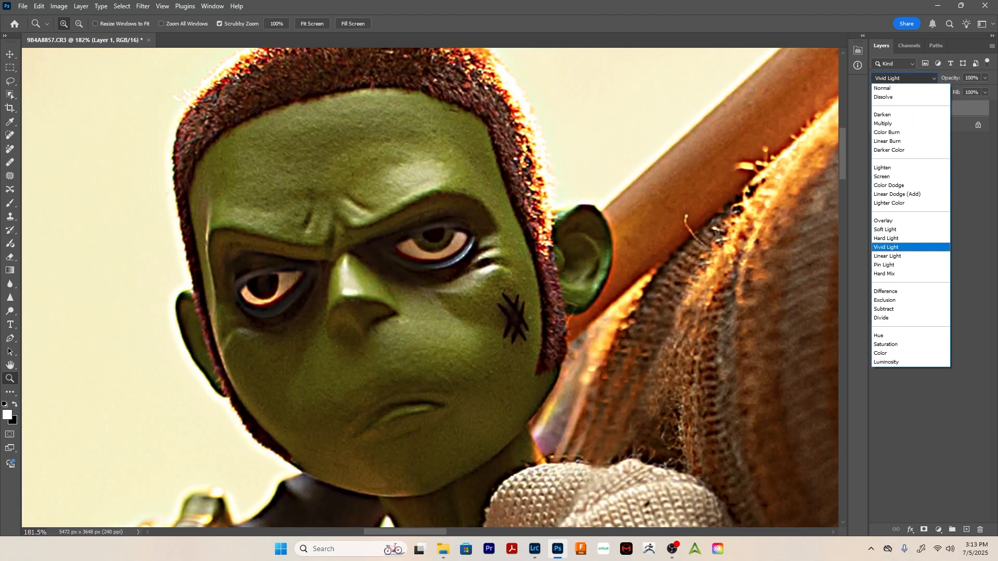
pyautogui.click(887, 238)
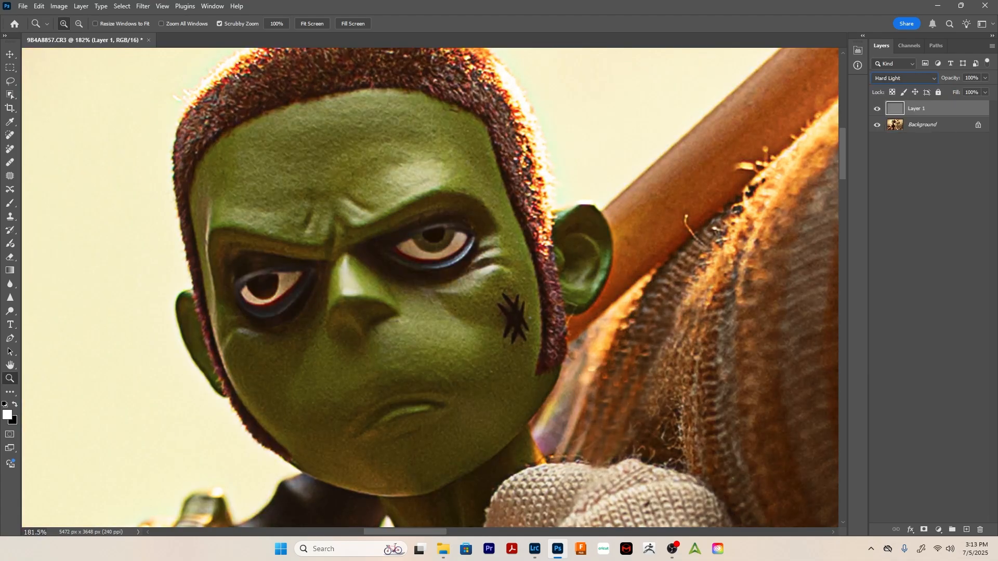
pyautogui.click(905, 79)
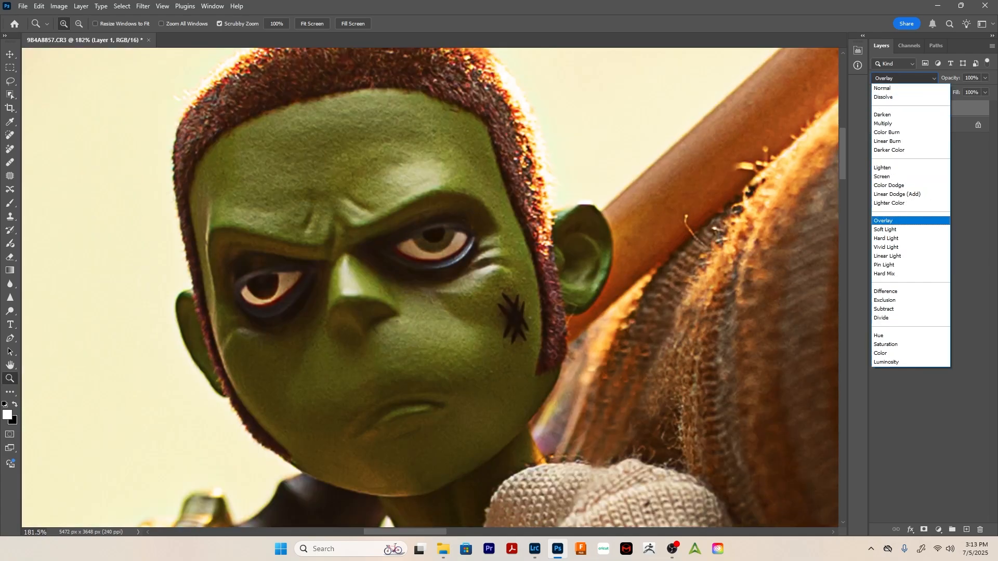
pyautogui.press('Down')
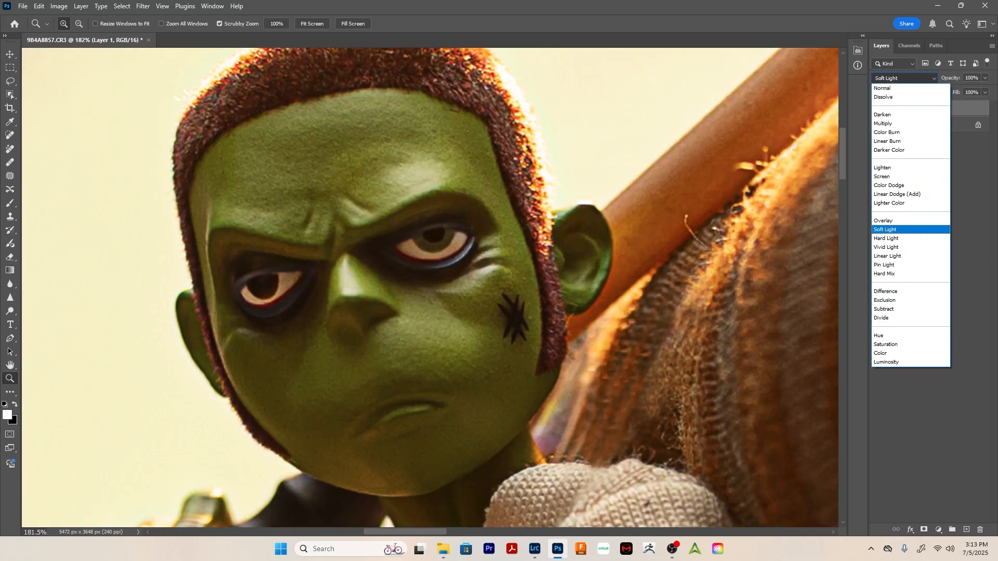
pyautogui.press('Return')
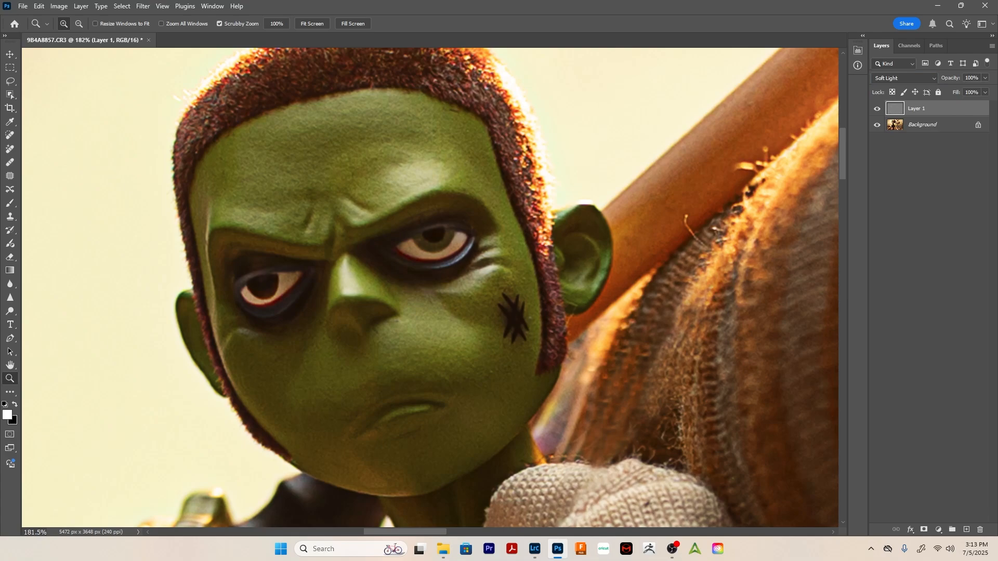
# Hide the High Pass layer behind a black mask and paint sharpening around both eyes with a white size 20 brush at 30% flow
pyautogui.press('alt')
pyautogui.keyDown('alt'); pyautogui.click(924, 529); pyautogui.keyUp('alt')
pyautogui.press('b')
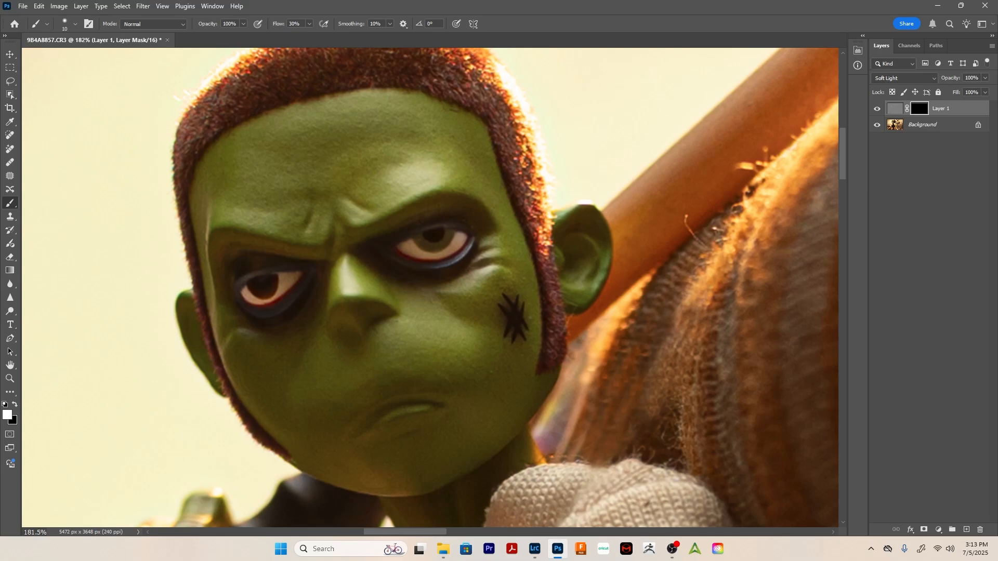
pyautogui.press(']')
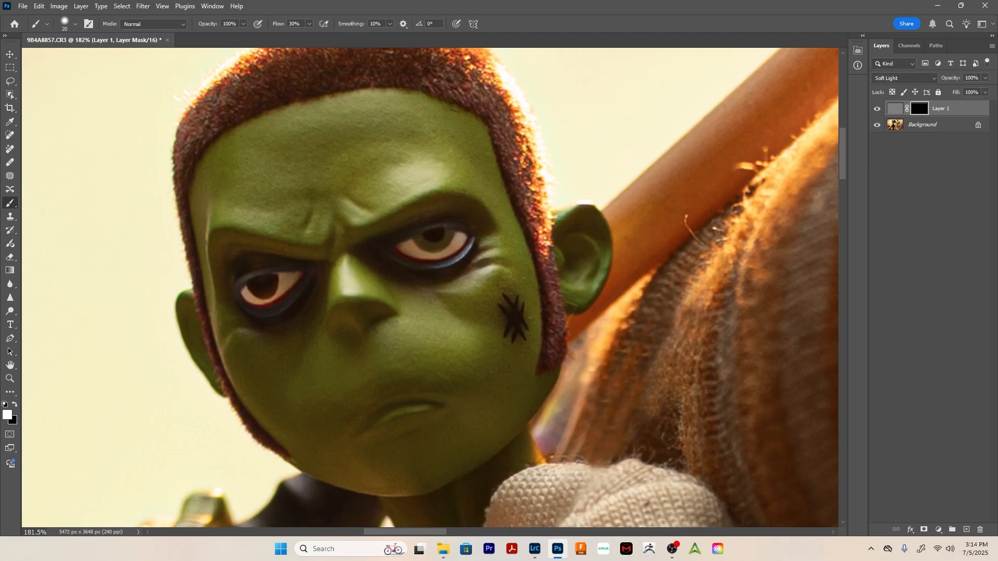
pyautogui.click(877, 108)
pyautogui.click(877, 108)
# Convert the locked Background into a regular layer and duplicate it beneath the High Pass layer
pyautogui.moveTo(920, 124); pyautogui.dragTo(918, 92)
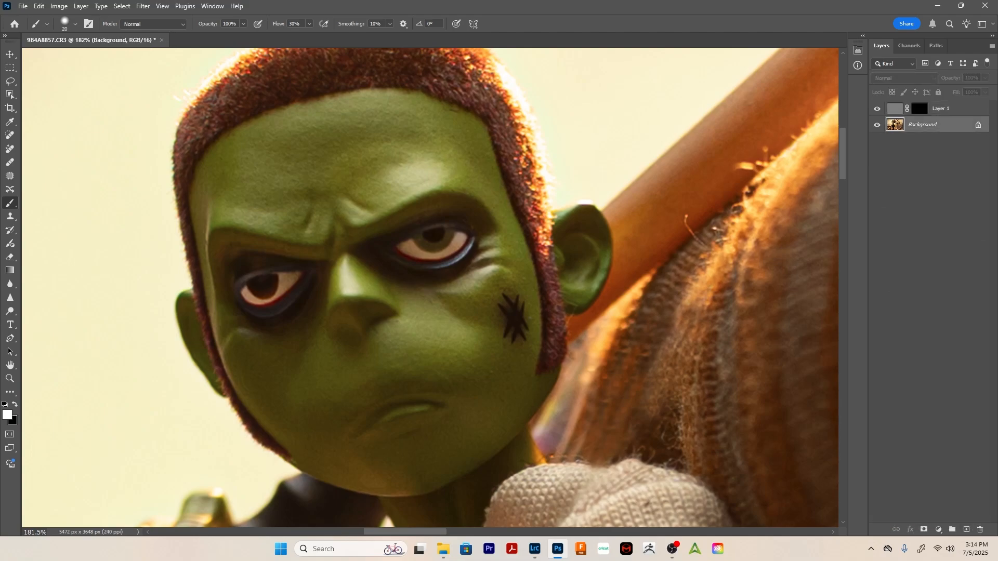
pyautogui.doubleClick(922, 124)
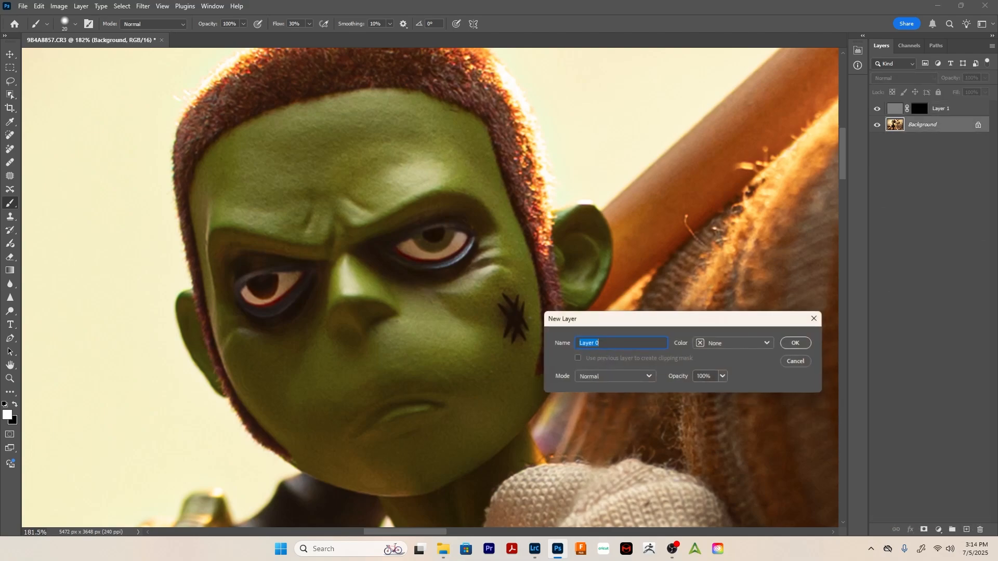
pyautogui.press('Return')
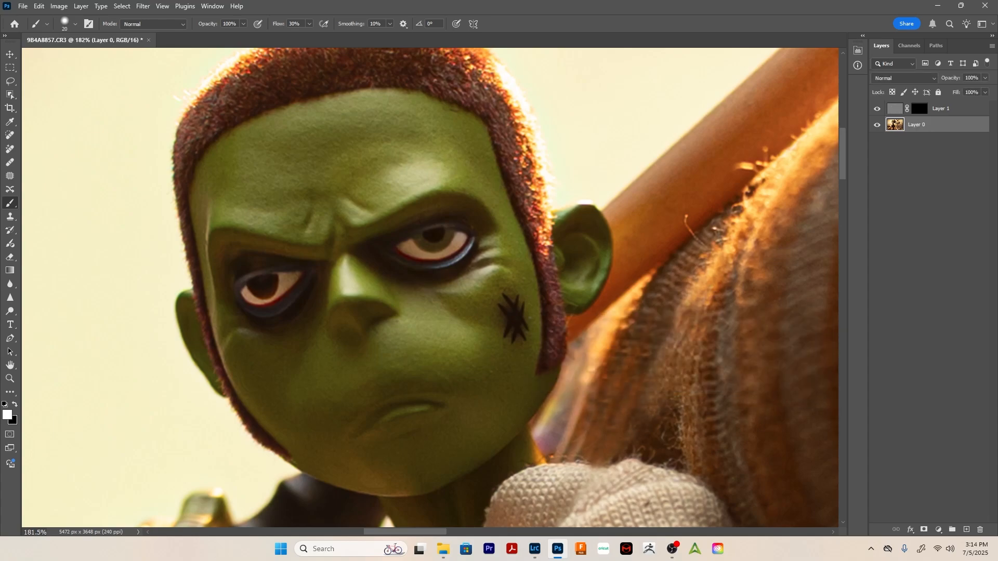
pyautogui.moveTo(922, 124); pyautogui.dragTo(980, 530)
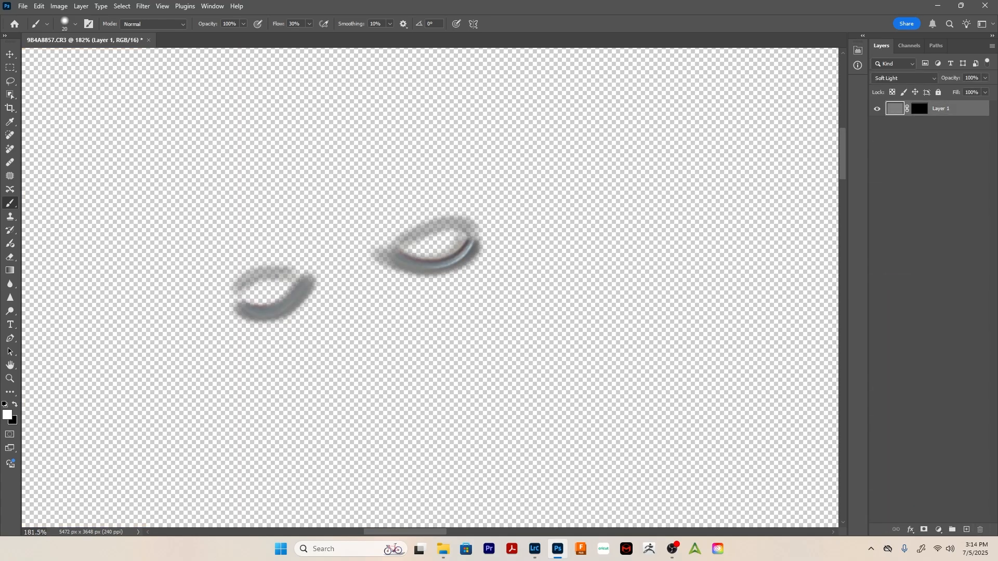
pyautogui.hotkey('ctrl', 'z')
pyautogui.moveTo(918, 125); pyautogui.dragTo(966, 530)
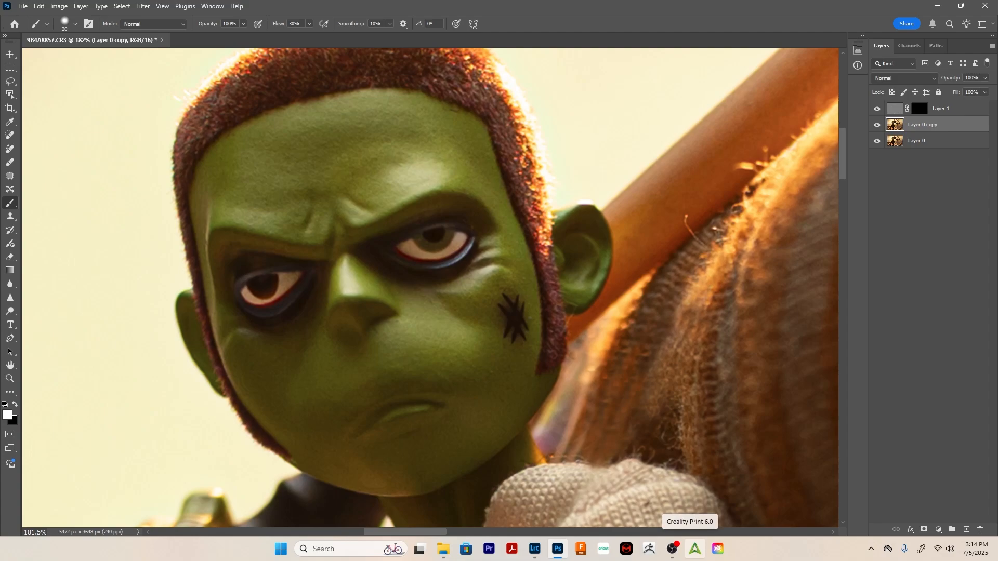
pyautogui.hotkey('ctrl', 'm')
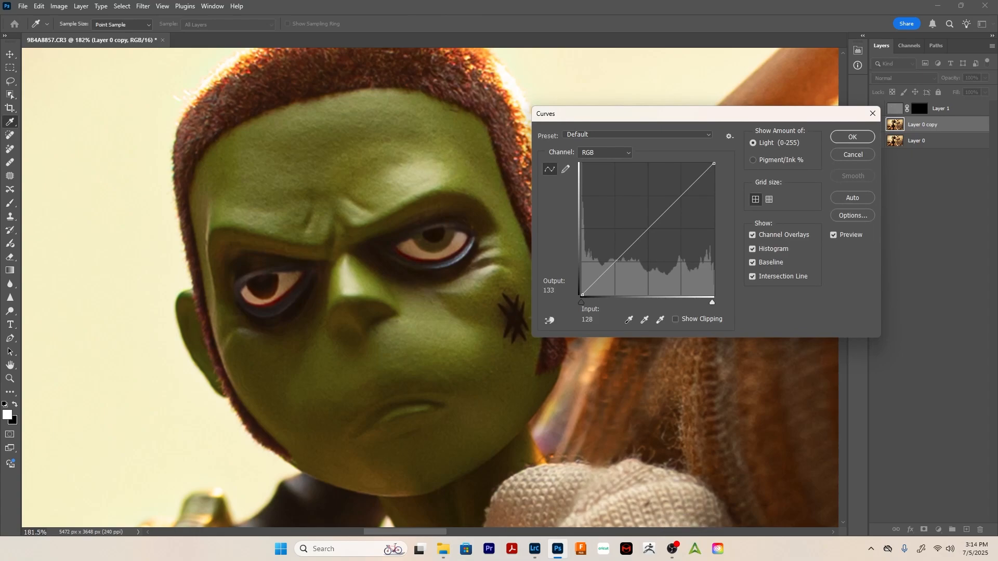
pyautogui.moveTo(640, 236); pyautogui.dragTo(639, 211)
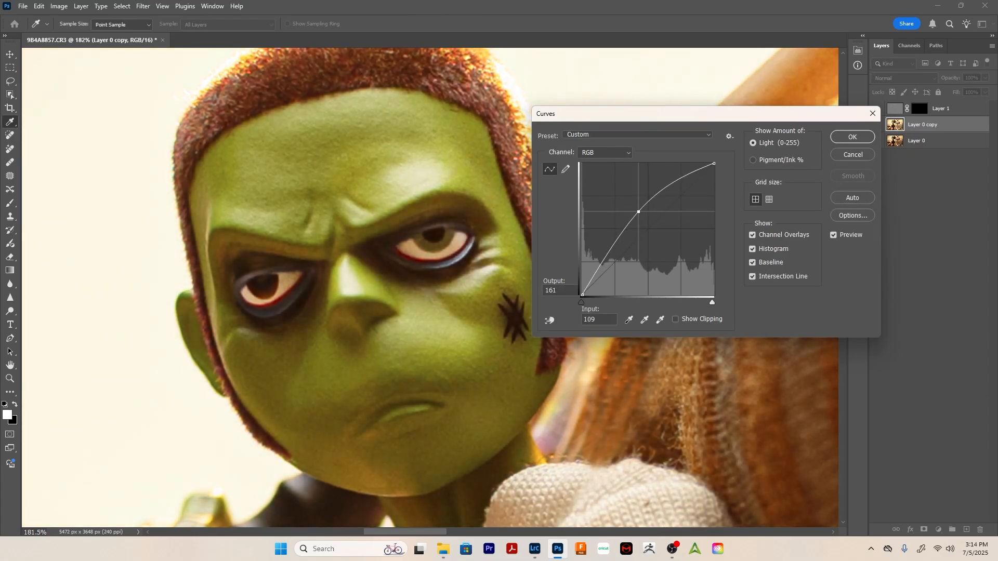
pyautogui.hscroll(-1, 461, 262)
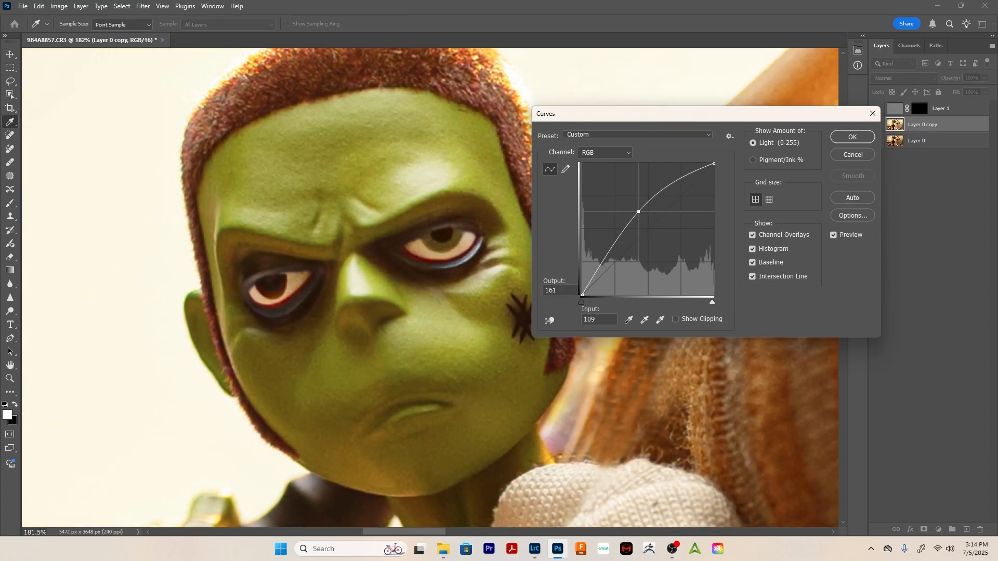
pyautogui.rightClick(462, 262)
pyautogui.press('Escape')
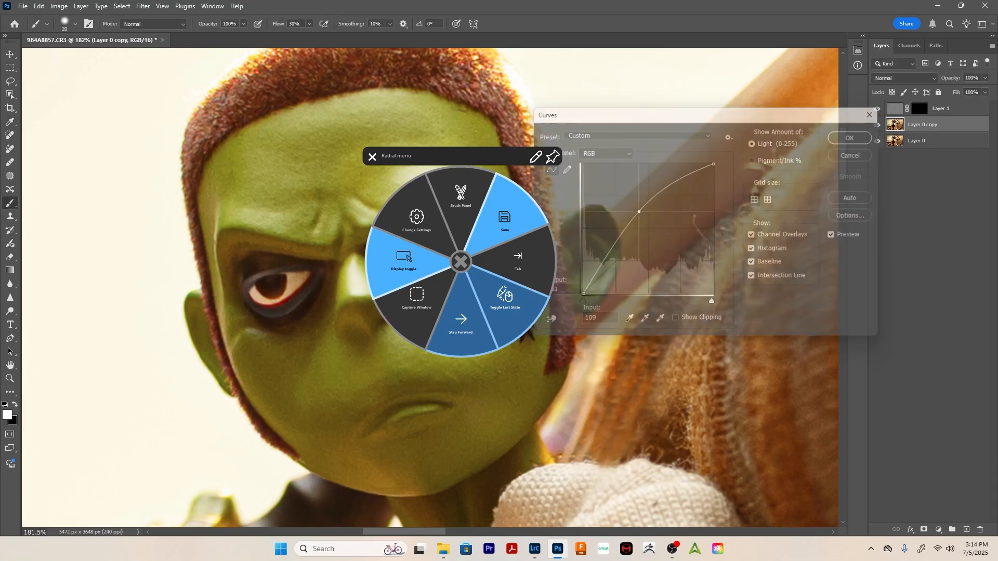
pyautogui.hscroll(1, 461, 261)
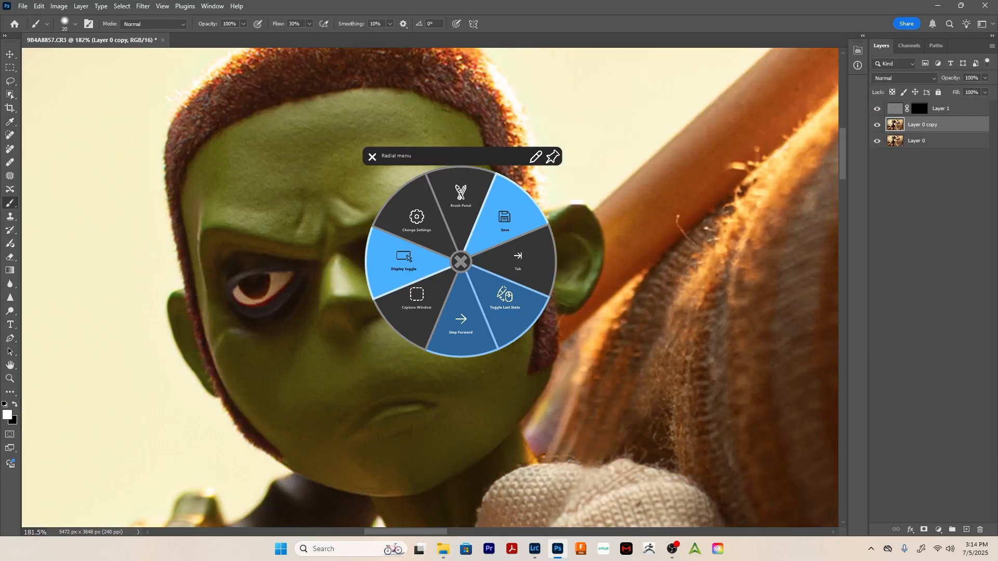
# Brighten the Layer 0 copy with a Curves point at input 124, output 158, and hide it behind a black mask
pyautogui.click(373, 156)
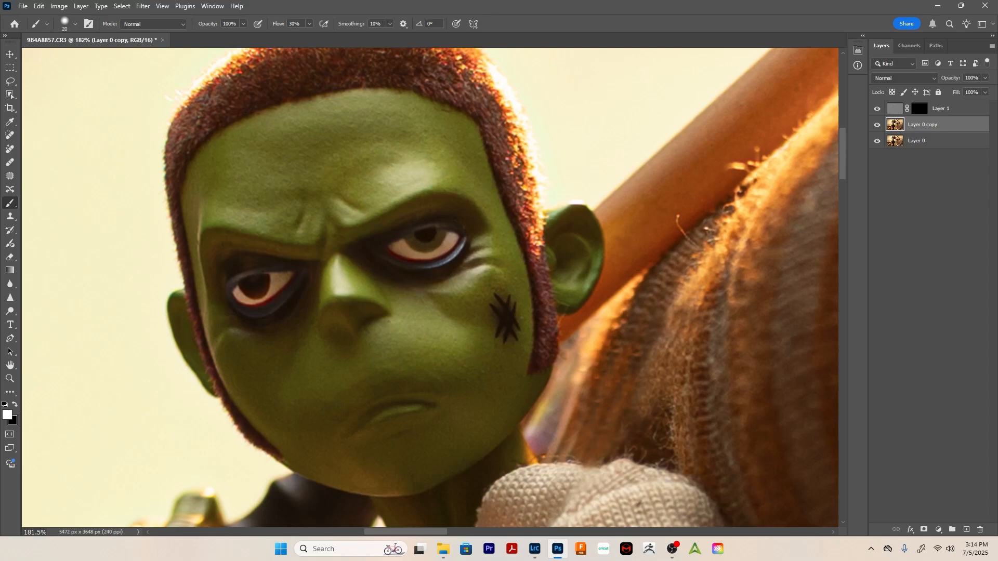
pyautogui.hotkey('ctrl', 'm')
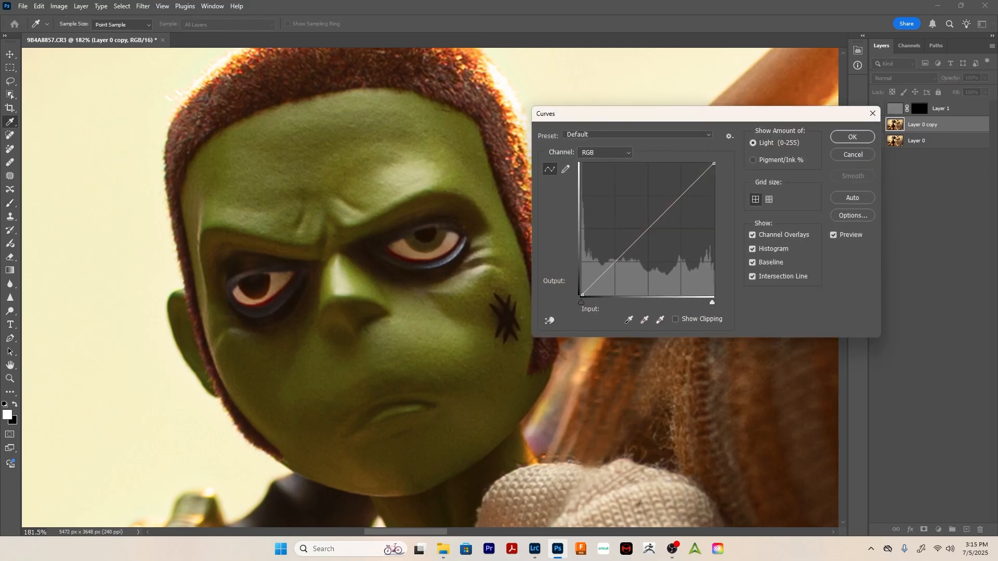
pyautogui.moveTo(648, 227); pyautogui.dragTo(647, 213)
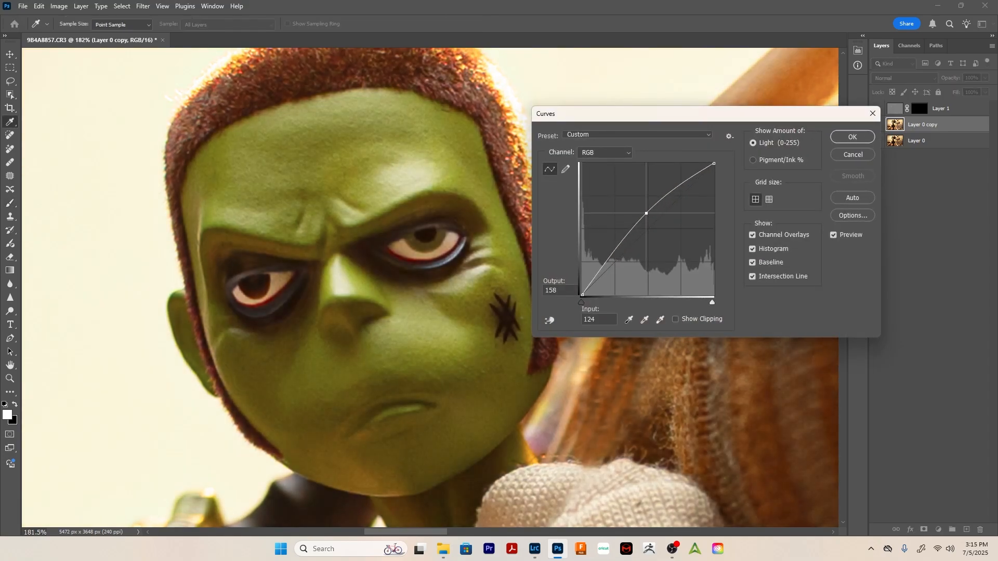
pyautogui.click(852, 137)
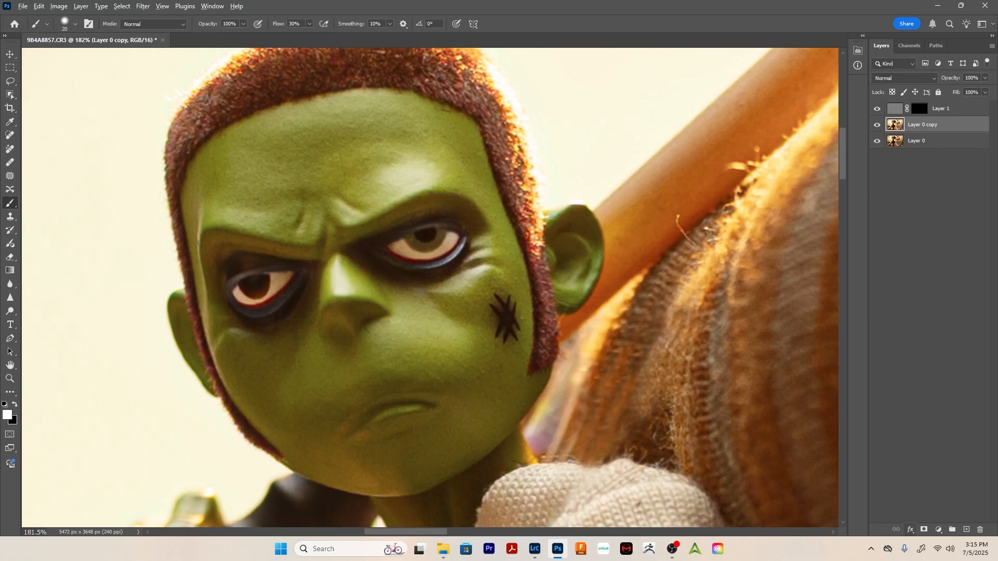
pyautogui.keyDown('alt'); pyautogui.click(925, 530); pyautogui.keyUp('alt')
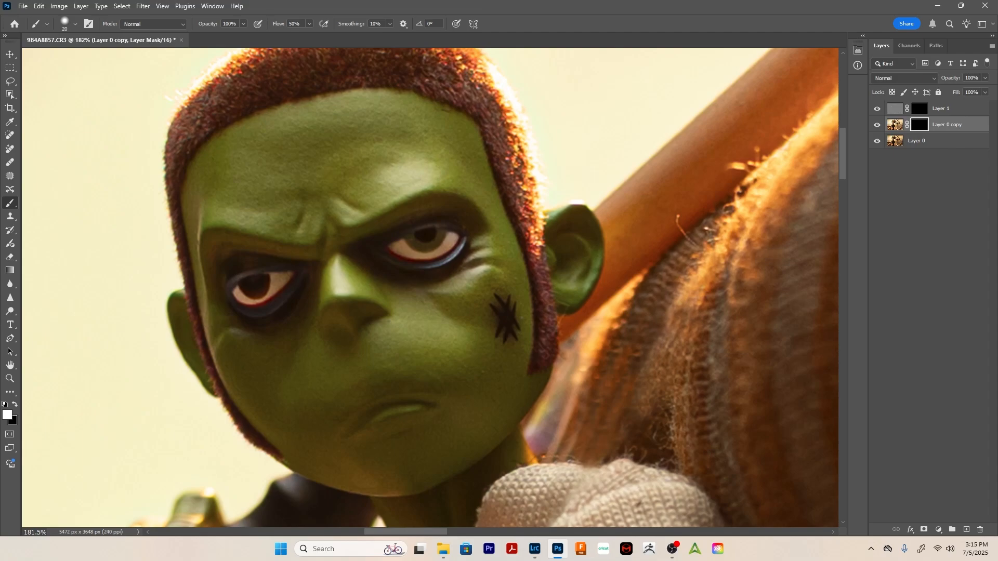
# Paint white on the Layer 0 copy mask along the lower lid rim beside the scar, using a tiny brush at 50% flow
pyautogui.press('[')
pyautogui.press('[')
pyautogui.press('z')
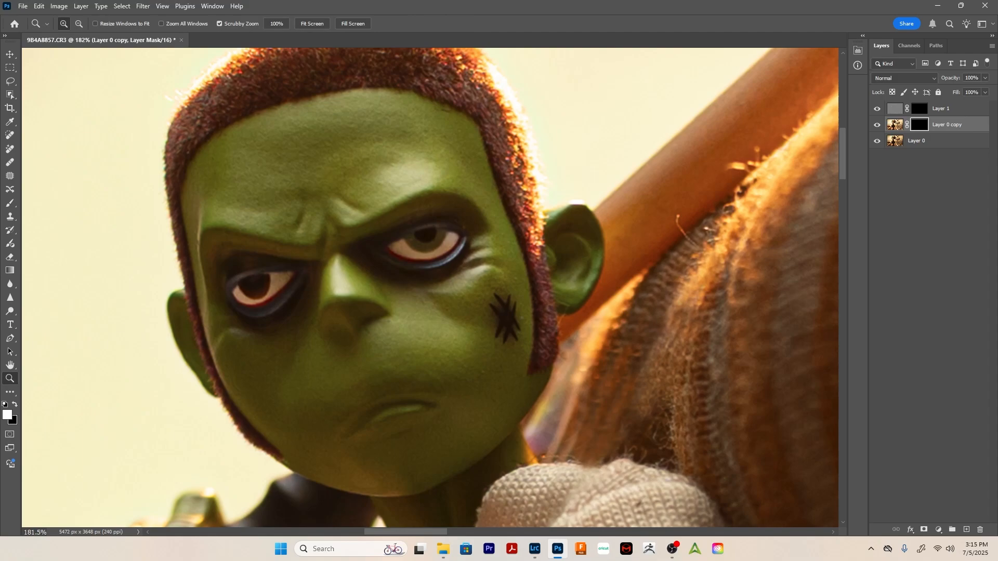
pyautogui.click(283, 310)
pyautogui.click(282, 310)
pyautogui.click(282, 310)
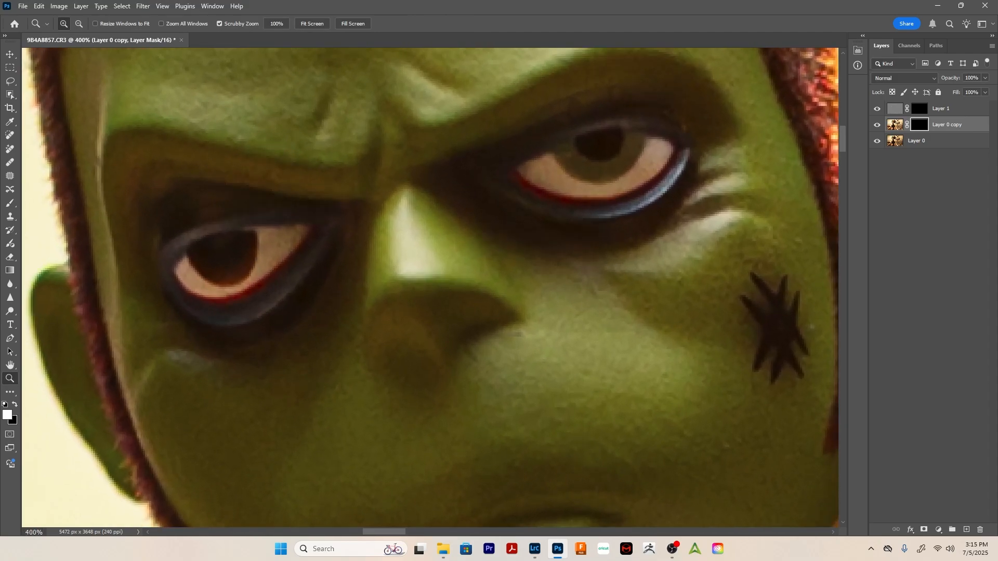
pyautogui.hotkey('shift', '0')
pyautogui.hotkey('shift', '0')
pyautogui.click(985, 92)
pyautogui.moveTo(946, 105); pyautogui.dragTo(991, 105)
pyautogui.press('b')
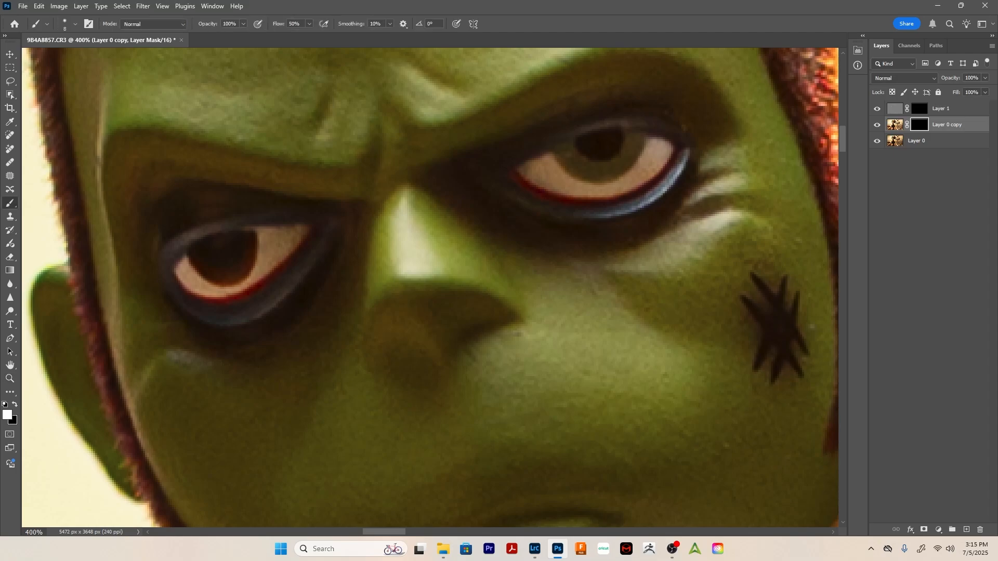
pyautogui.press('x')
pyautogui.press('x')
pyautogui.press('x')
pyautogui.press('x')
pyautogui.press('x')
pyautogui.press('x')
pyautogui.moveTo(684, 162)
pyautogui.mouseDown()
pyautogui.moveTo(658, 198)
pyautogui.moveTo(593, 217)
pyautogui.mouseUp()
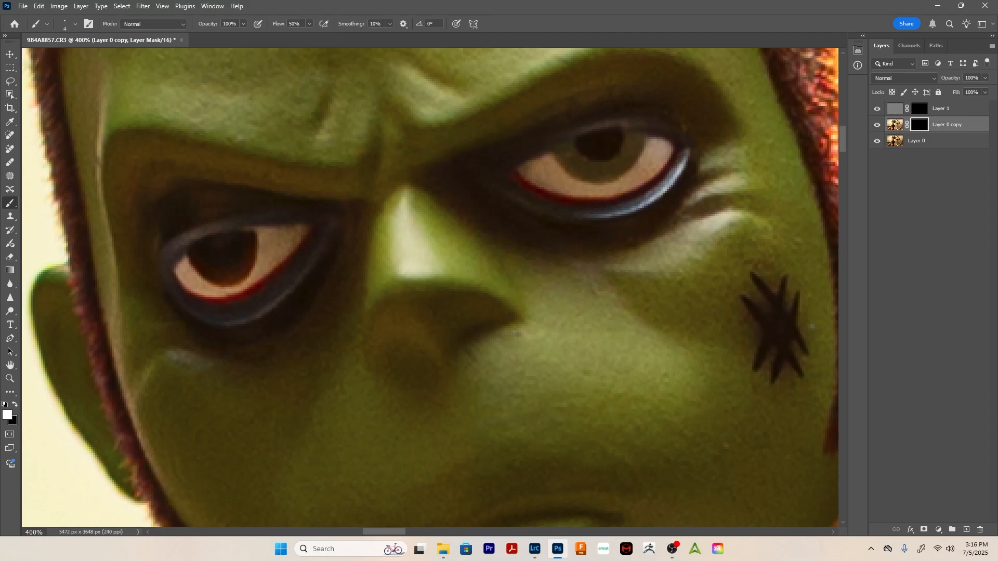
# Compare the painted brightening on and off, and reduce the Layer 0 copy's fill to 67%
pyautogui.click(877, 125)
pyautogui.click(877, 125)
pyautogui.click(895, 125)
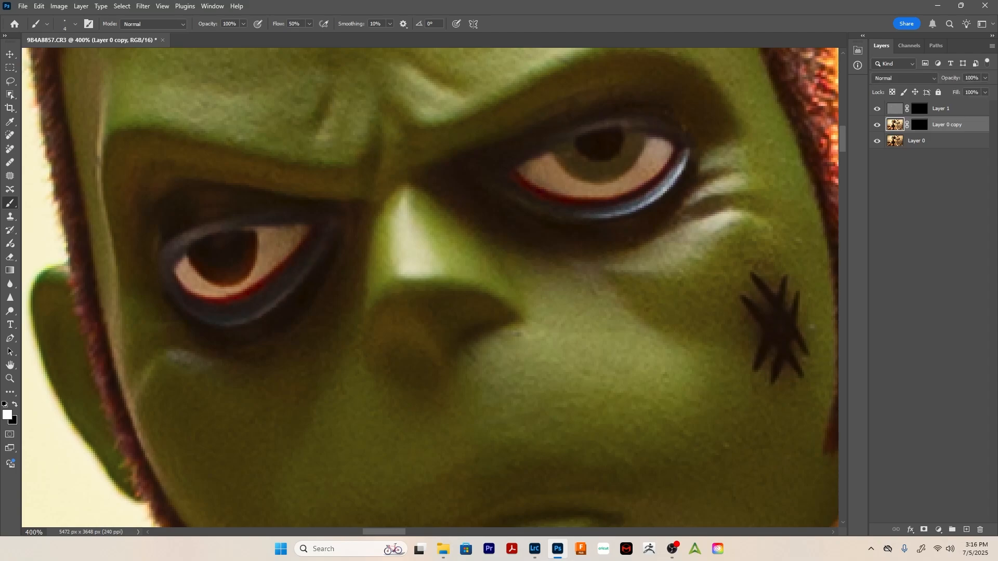
pyautogui.click(986, 92)
pyautogui.moveTo(986, 104); pyautogui.dragTo(975, 105)
pyautogui.press('Return')
# Merge all visible layers into one and duplicate the merged layer
pyautogui.press('z')
pyautogui.keyDown('alt'); pyautogui.click(476, 287); pyautogui.keyUp('alt')
pyautogui.keyDown('alt'); pyautogui.click(476, 286); pyautogui.keyUp('alt')
pyautogui.keyDown('alt'); pyautogui.click(476, 287); pyautogui.keyUp('alt')
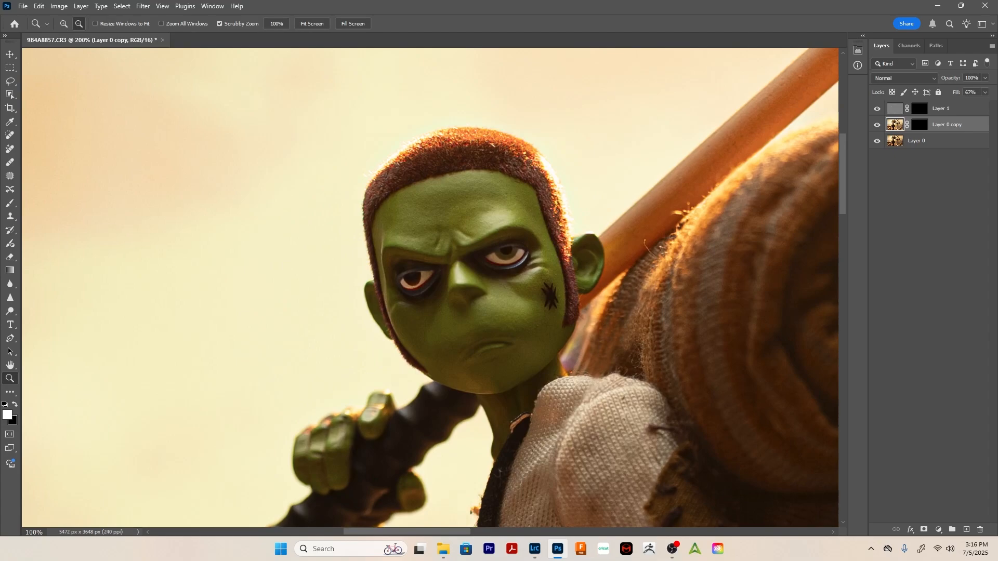
pyautogui.keyDown('alt'); pyautogui.click(475, 287); pyautogui.keyUp('alt')
pyautogui.keyDown('alt'); pyautogui.click(476, 288); pyautogui.keyUp('alt')
pyautogui.keyDown('alt'); pyautogui.click(491, 321); pyautogui.keyUp('alt')
pyautogui.keyDown('alt'); pyautogui.click(498, 358); pyautogui.keyUp('alt')
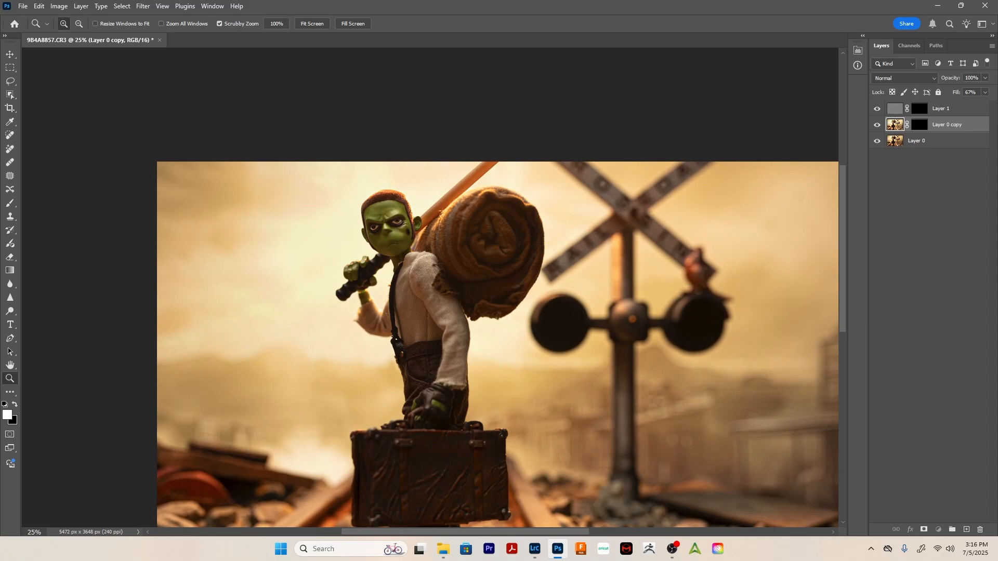
pyautogui.click(956, 108)
pyautogui.hotkey('ctrl', 'shift', 'e')
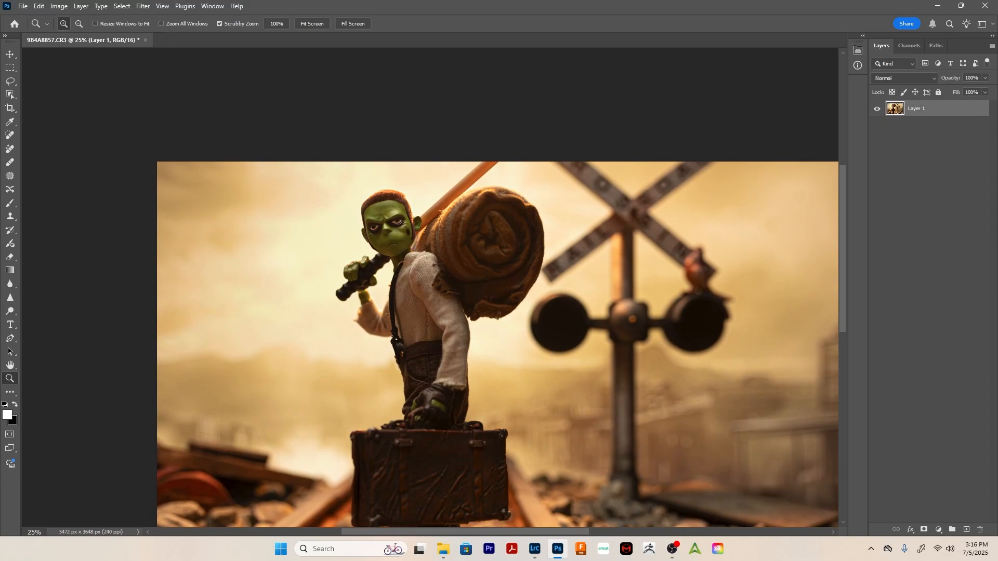
pyautogui.hotkey('ctrl', 'j')
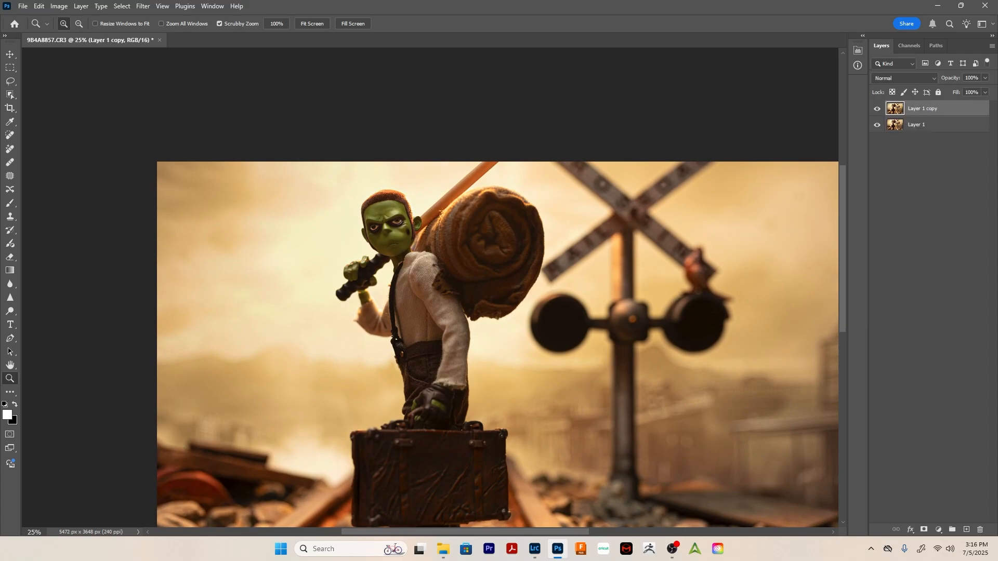
# Duplicate Layer 1 copy and open the new copy in the Topaz DeNoise AI filter
pyautogui.moveTo(408, 227); pyautogui.dragTo(391, 145)
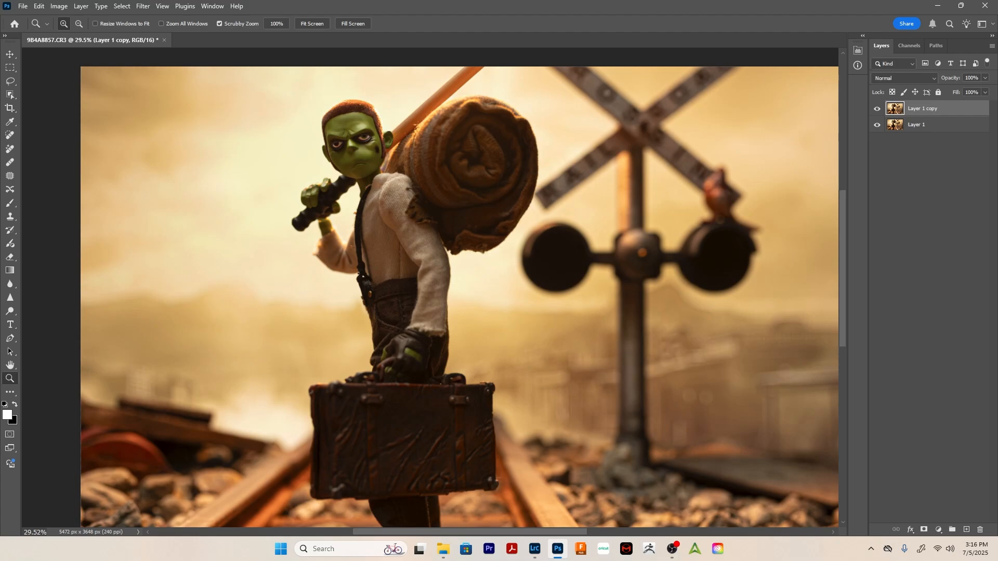
pyautogui.moveTo(431, 338); pyautogui.dragTo(464, 242)
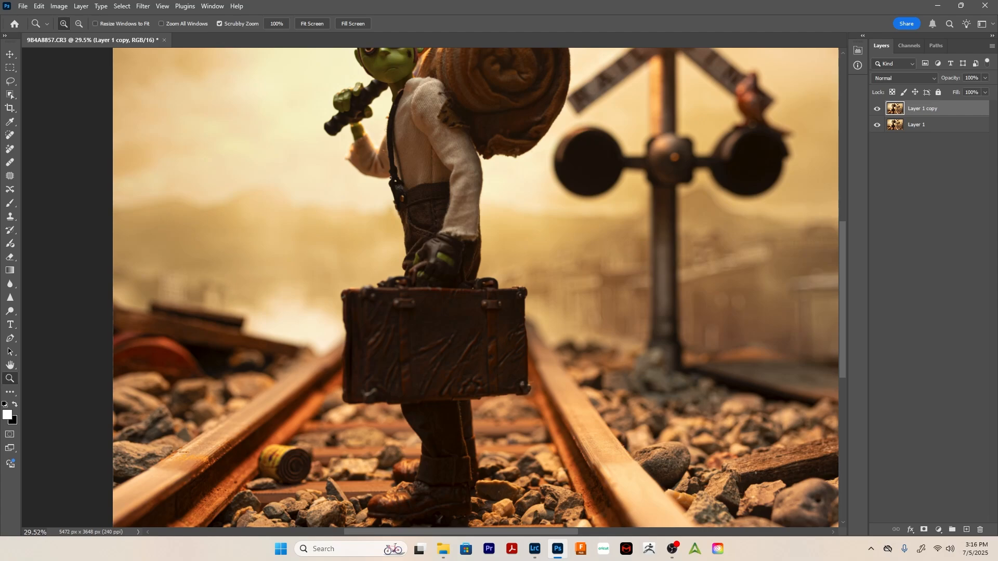
pyautogui.hotkey('ctrl', 'j')
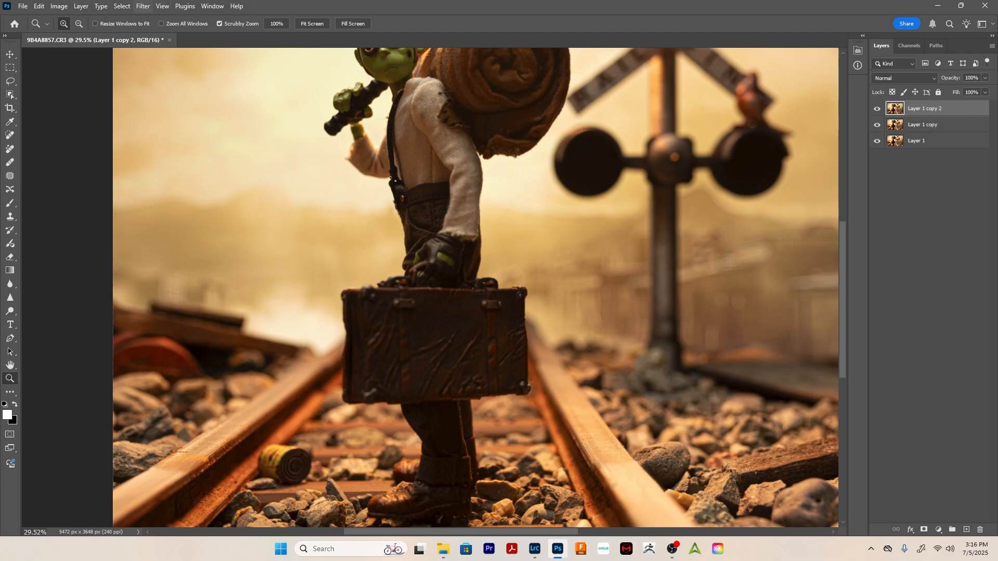
pyautogui.click(143, 6)
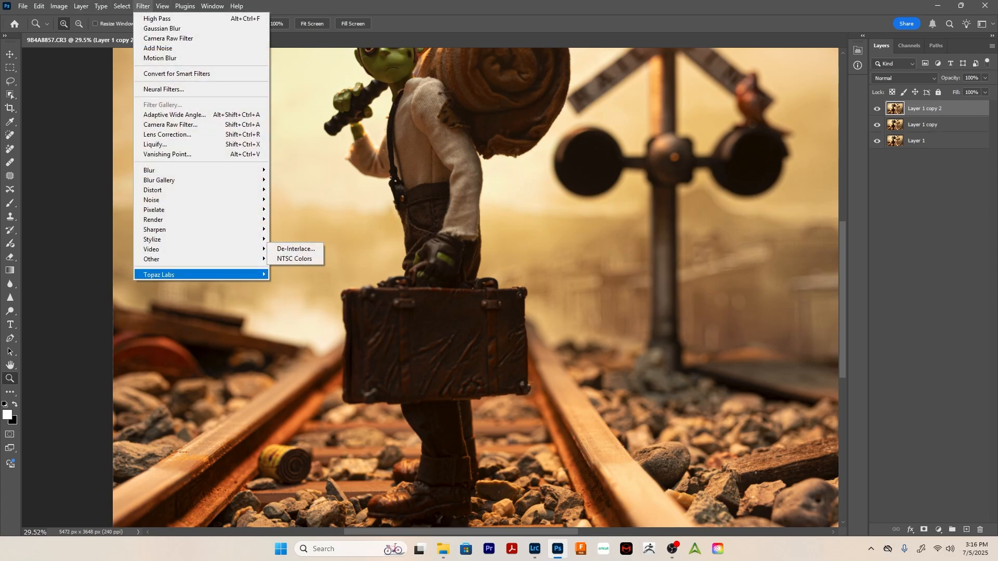
pyautogui.moveTo(208, 274)
pyautogui.click(302, 274)
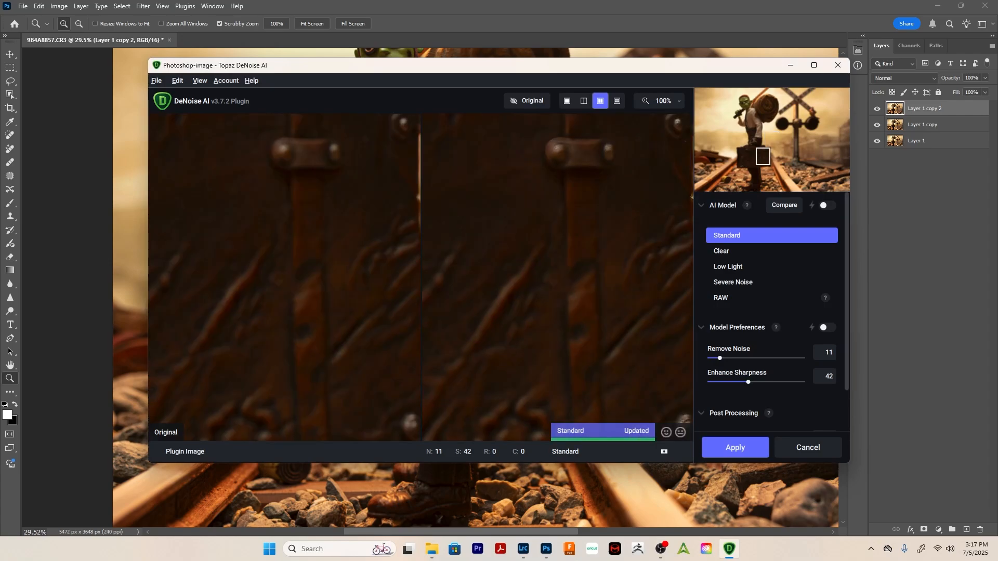
# Check the denoise preview on the suitcase and the figure's face, and apply the Standard model
pyautogui.moveTo(557, 277)
pyautogui.mouseDown()
pyautogui.moveTo(522, 277)
pyautogui.moveTo(545, 277)
pyautogui.mouseUp()
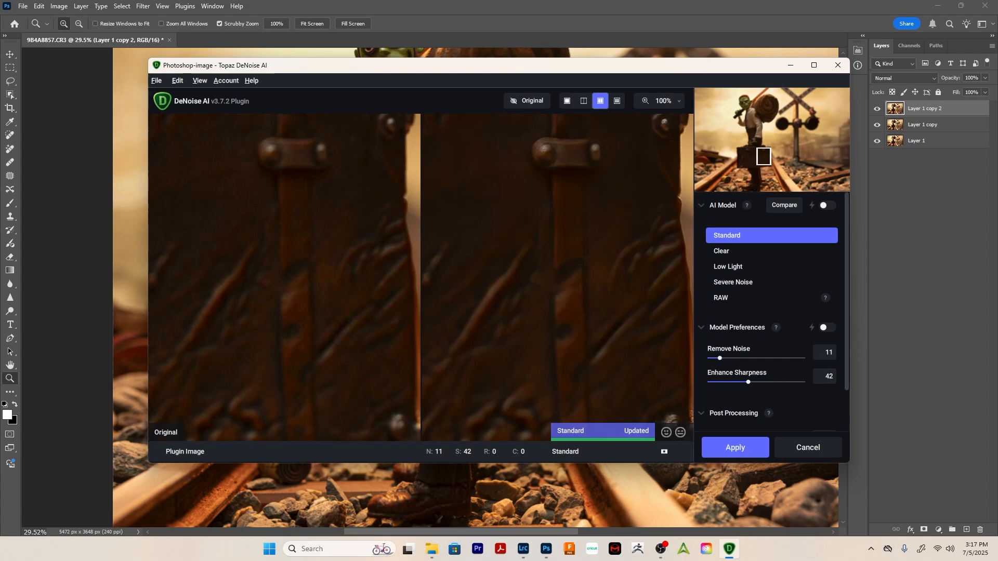
pyautogui.moveTo(544, 277); pyautogui.dragTo(602, 279)
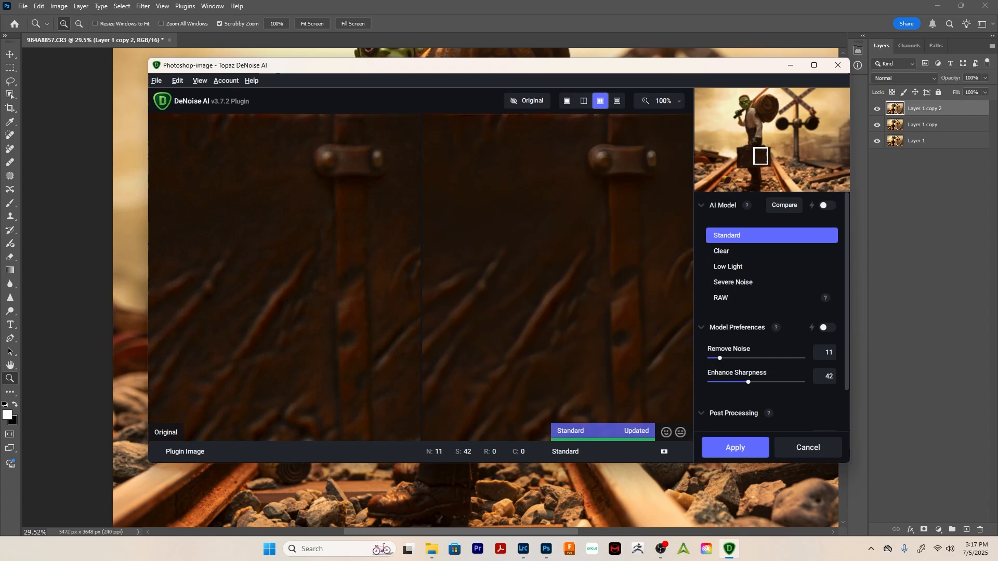
pyautogui.click(744, 107)
pyautogui.moveTo(744, 107); pyautogui.dragTo(745, 105)
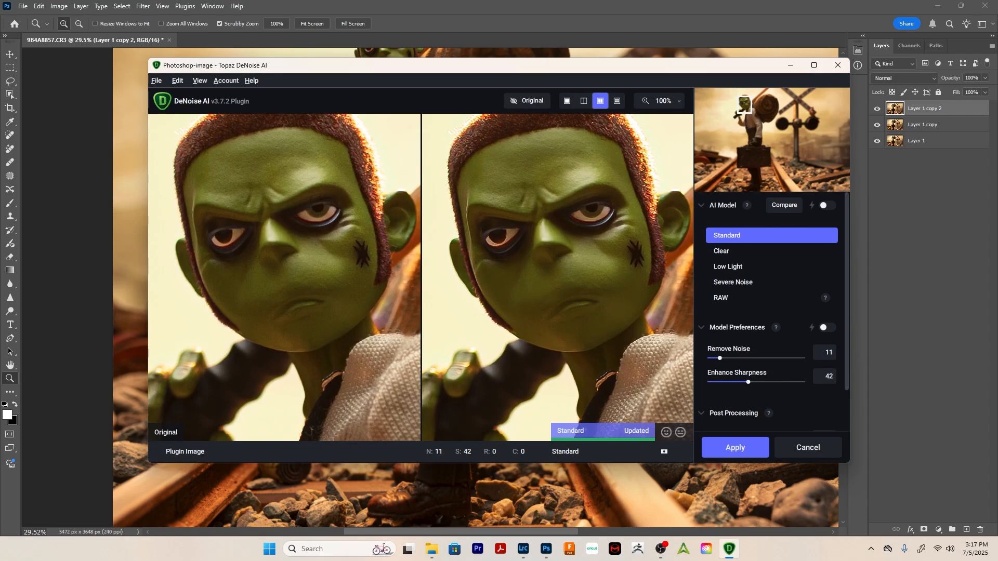
pyautogui.click(735, 448)
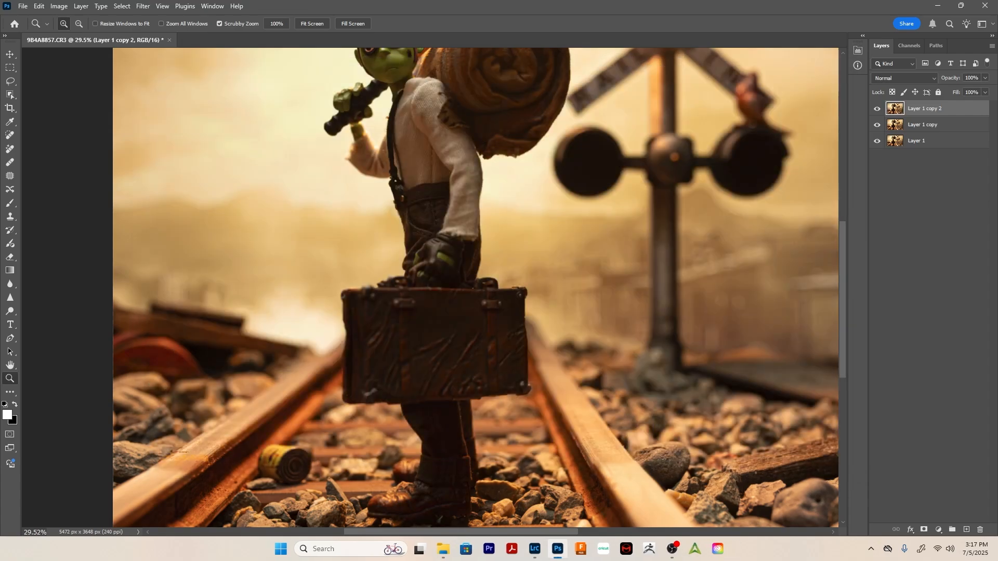
# Compare the figure's face with the denoised layer hidden and shown
pyautogui.moveTo(468, 234); pyautogui.dragTo(504, 381)
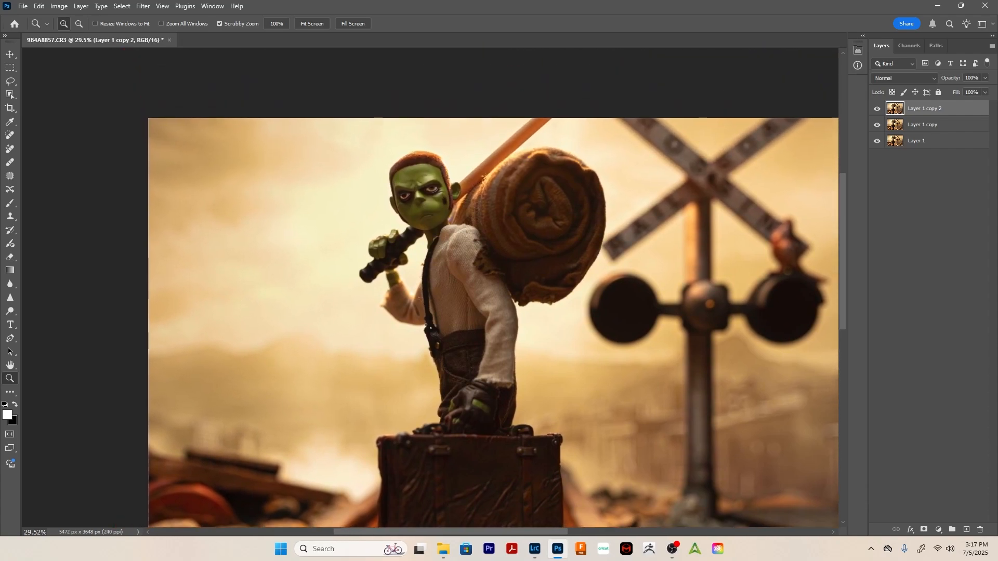
pyautogui.moveTo(430, 194); pyautogui.dragTo(529, 270)
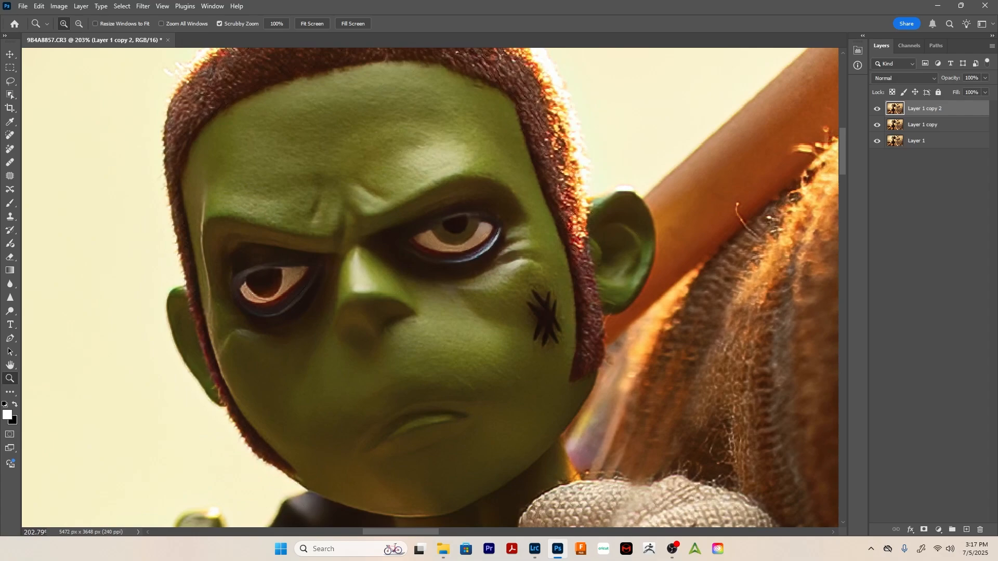
pyautogui.click(878, 109)
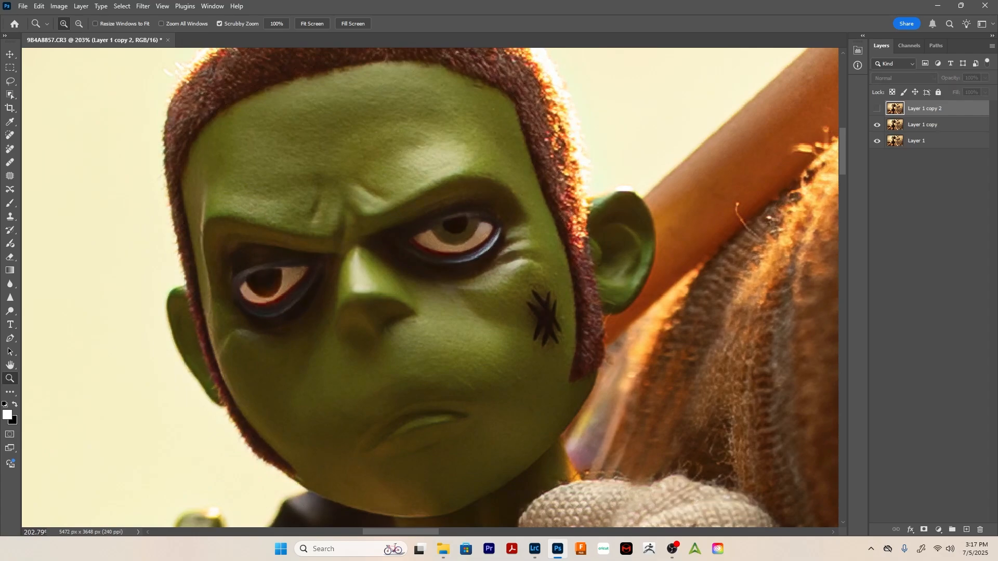
pyautogui.click(878, 108)
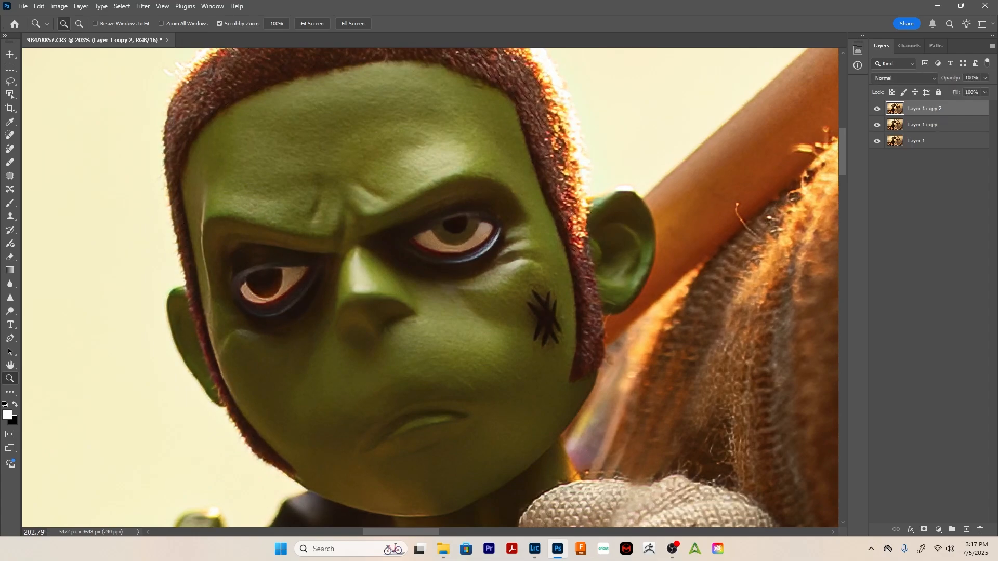
# Examine the clothing and suitcase leather up close, comparing the suitcase with the denoised layer off and on
pyautogui.scroll(-10, 430, 287)
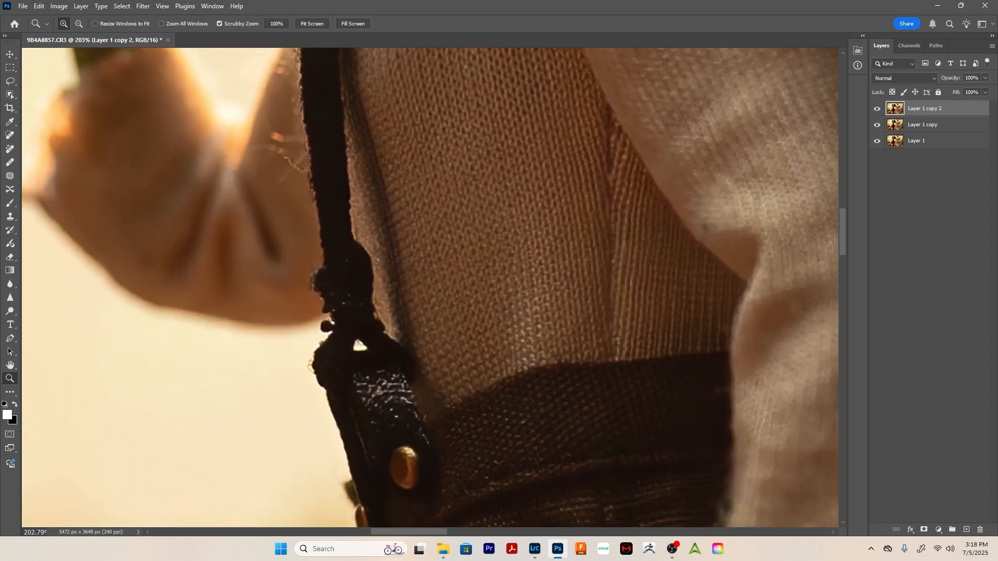
pyautogui.scroll(-10, 430, 287)
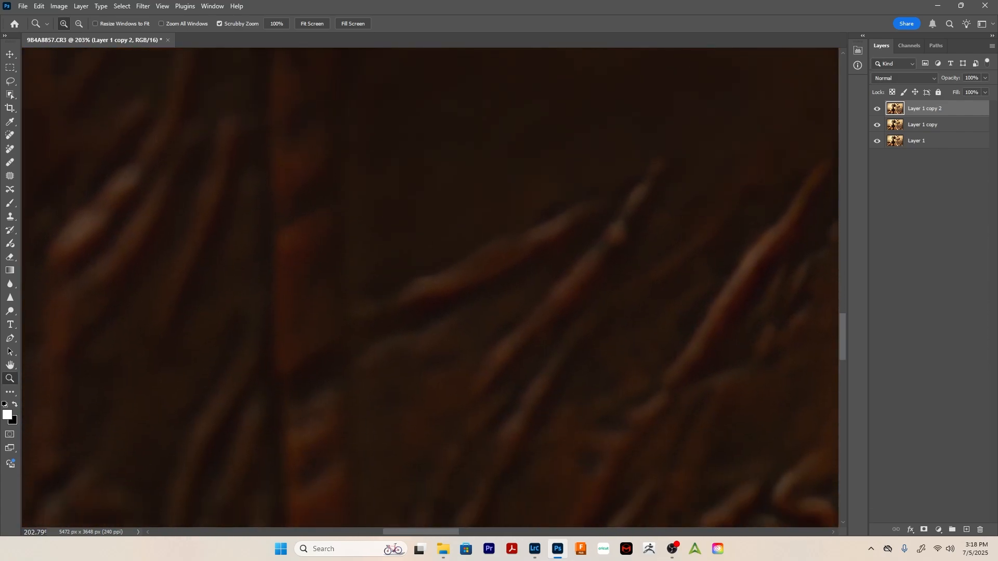
pyautogui.scroll(3, 431, 288)
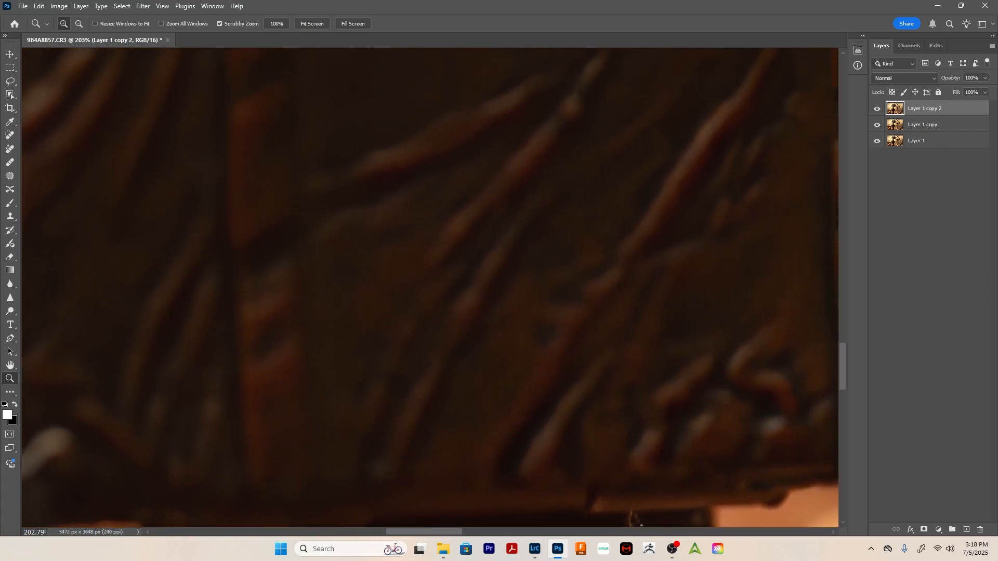
pyautogui.scroll(2, 431, 288)
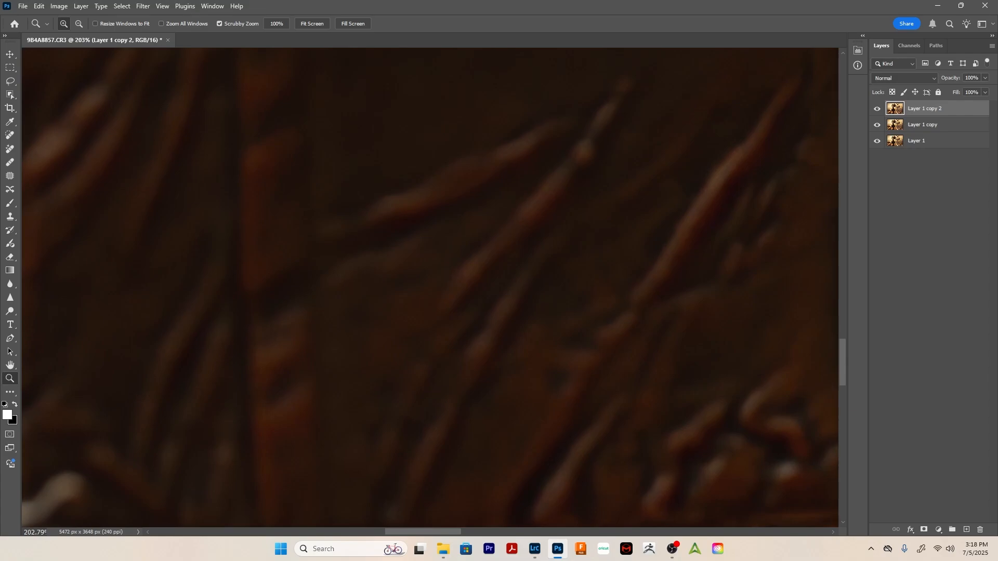
pyautogui.click(878, 108)
pyautogui.click(877, 108)
pyautogui.click(877, 109)
pyautogui.click(877, 108)
# Merge the denoised layer with the two layers beneath it and duplicate the result
pyautogui.keyDown('alt'); pyautogui.click(565, 238); pyautogui.keyUp('alt')
pyautogui.keyDown('alt'); pyautogui.click(565, 238); pyautogui.keyUp('alt')
pyautogui.keyDown('alt'); pyautogui.click(564, 238); pyautogui.keyUp('alt')
pyautogui.keyDown('alt'); pyautogui.click(564, 238); pyautogui.keyUp('alt')
pyautogui.keyDown('alt'); pyautogui.click(565, 238); pyautogui.keyUp('alt')
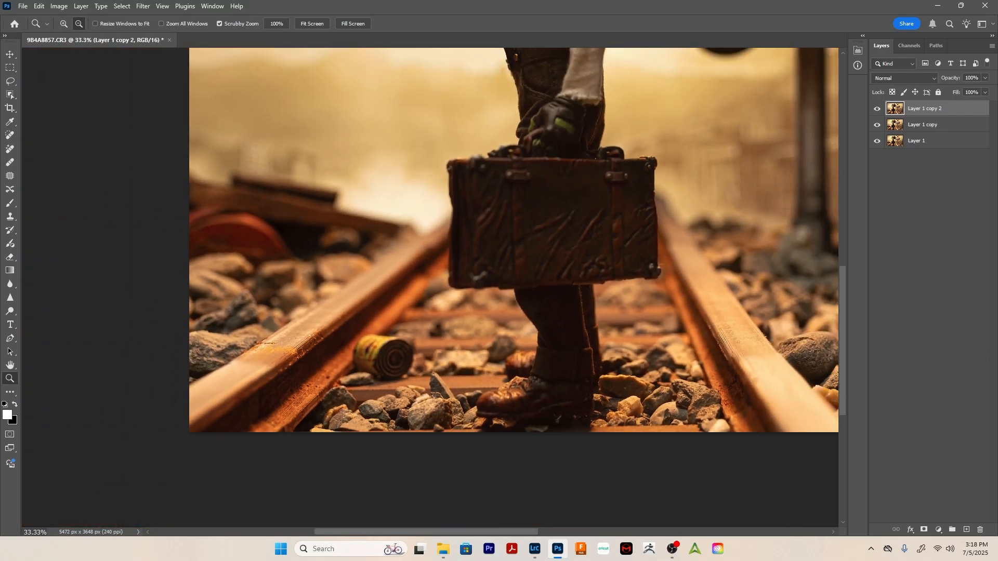
pyautogui.keyDown('alt'); pyautogui.click(565, 238); pyautogui.keyUp('alt')
pyautogui.moveTo(565, 238); pyautogui.dragTo(500, 395)
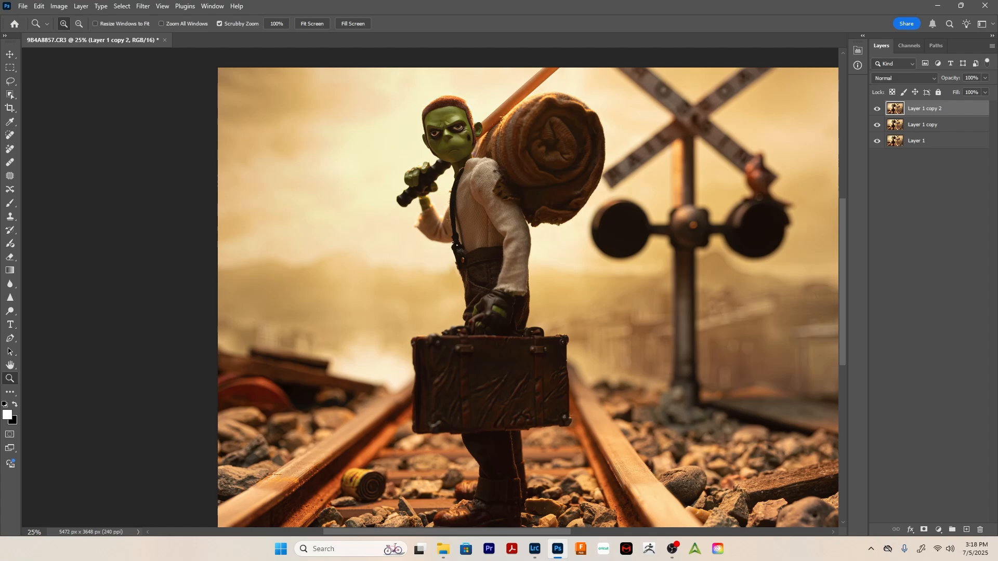
pyautogui.hotkey('ctrl', 'shift', 'e')
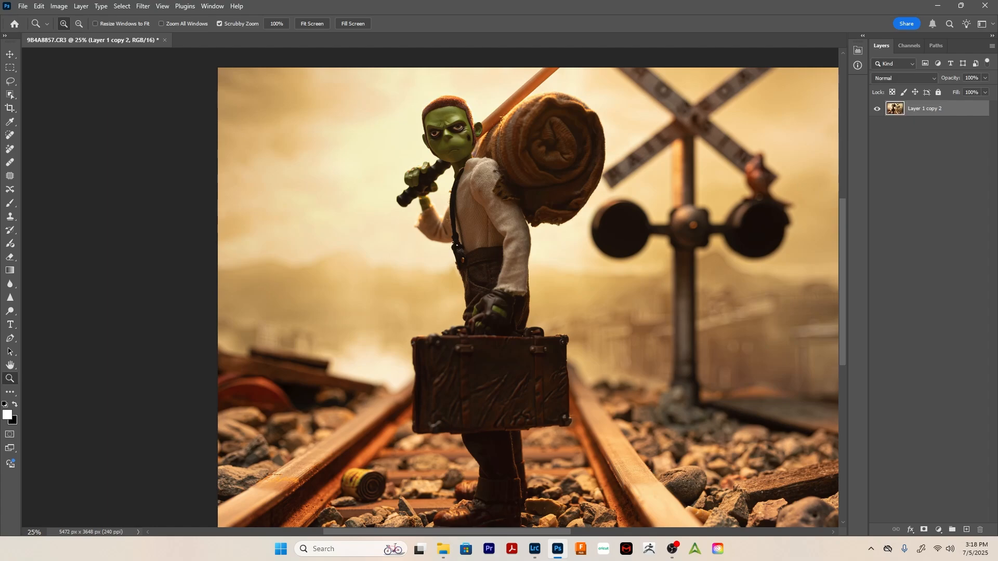
pyautogui.hotkey('ctrl', 'j')
# Add a new layer in Color Dodge mode filled with the neutral color black
pyautogui.hotkey('ctrl', 'shift', 'n')
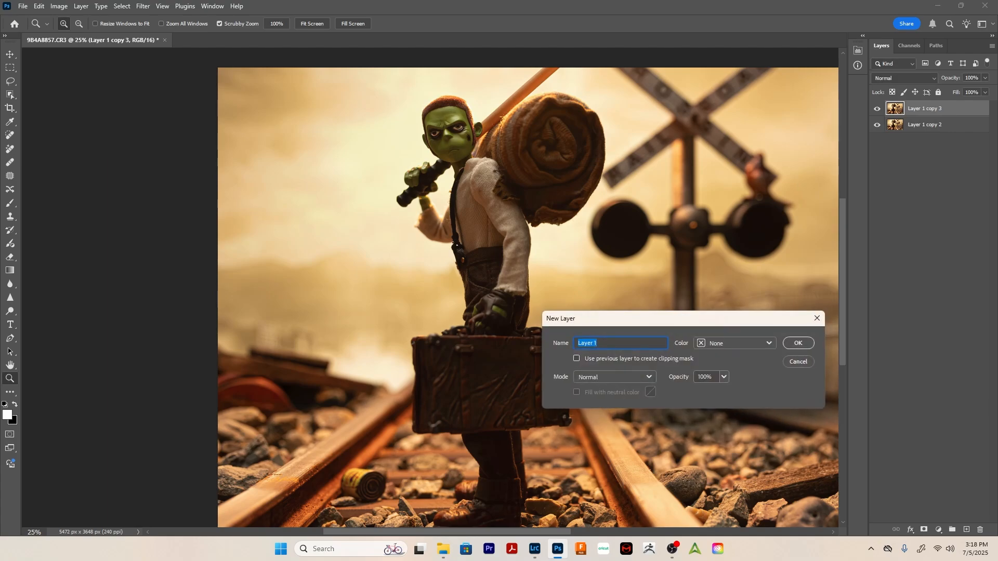
pyautogui.click(613, 376)
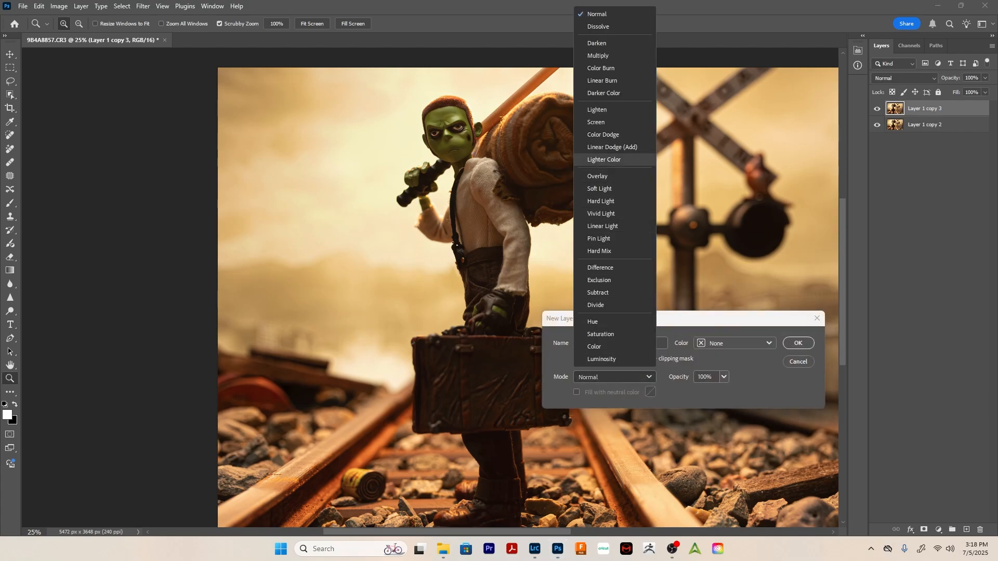
pyautogui.press('Up')
pyautogui.press('Up')
pyautogui.press('Return')
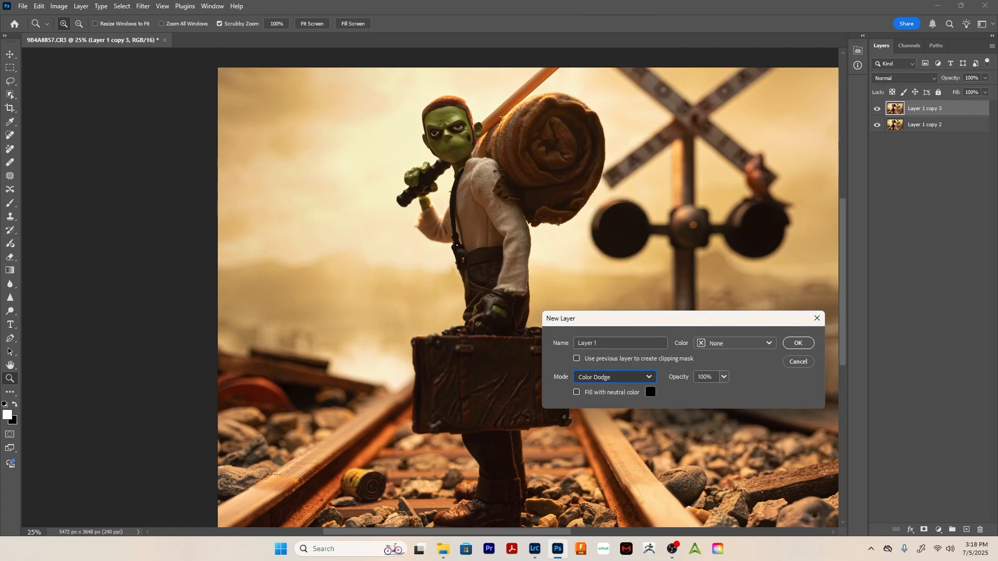
pyautogui.click(577, 392)
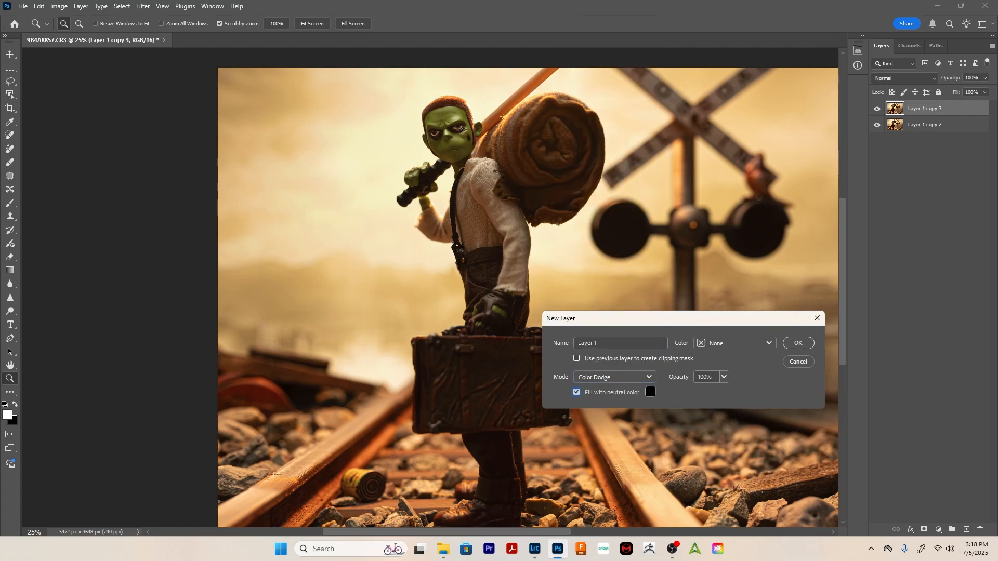
pyautogui.click(799, 343)
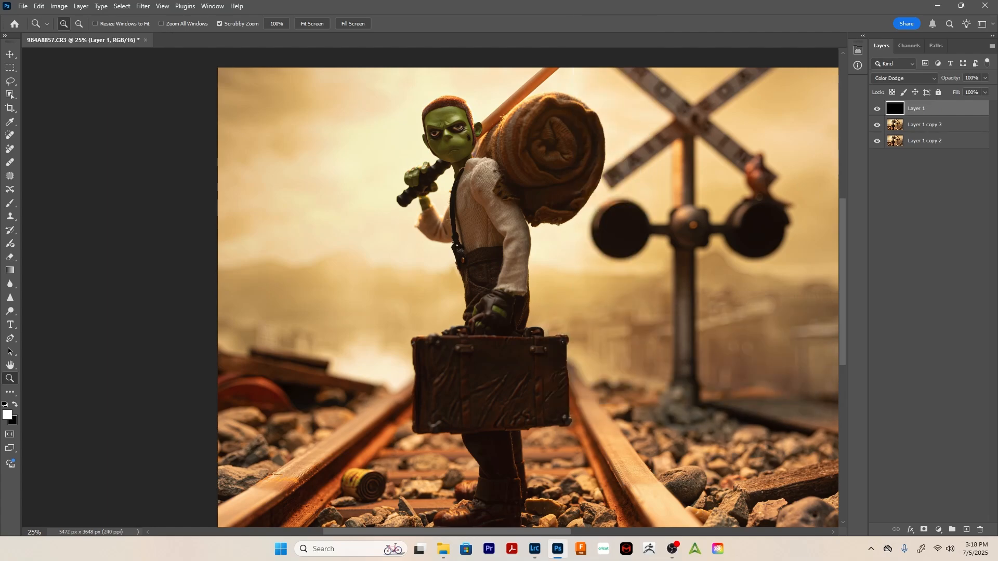
# Brighten the ringed end of the tin can beside the rail with an enlarged white brush at 10% flow
pyautogui.moveTo(371, 490); pyautogui.dragTo(425, 394)
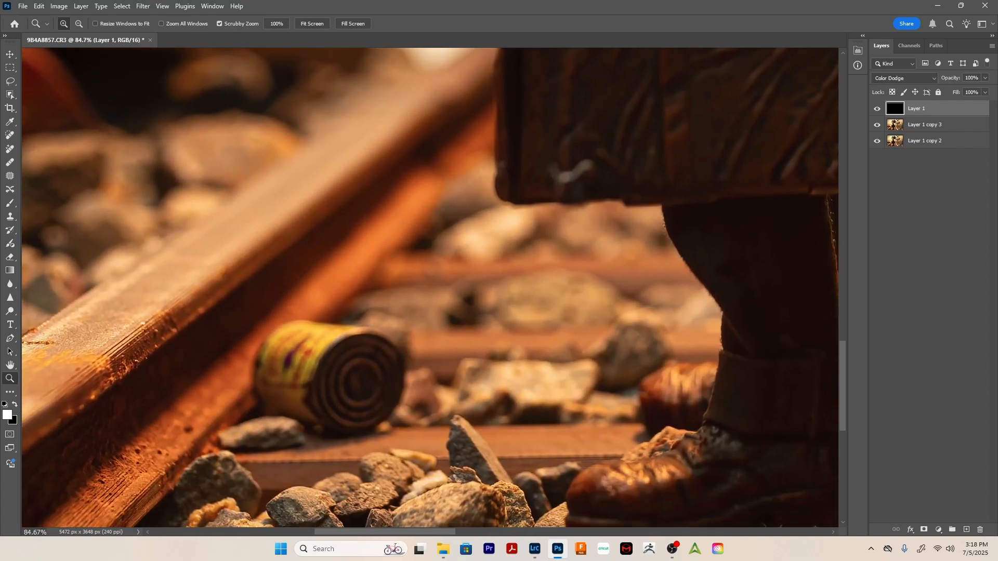
pyautogui.press('b')
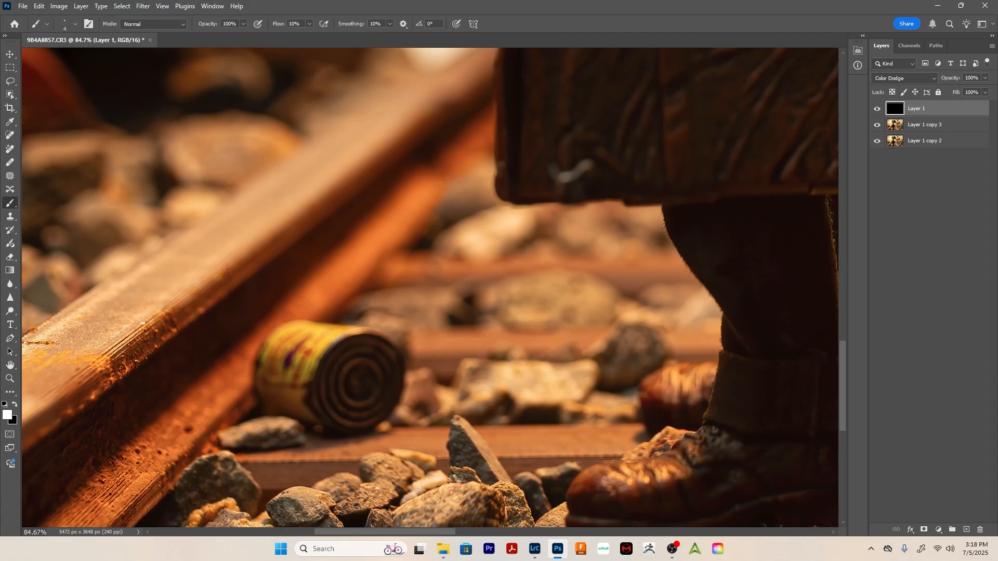
pyautogui.press(']')
pyautogui.press(']')
pyautogui.press(']')
pyautogui.press(']')
pyautogui.press(']')
pyautogui.press(']')
pyautogui.press(']')
pyautogui.press(']')
pyautogui.press(']')
pyautogui.press(']')
pyautogui.press(']')
pyautogui.moveTo(352, 365)
pyautogui.mouseDown()
pyautogui.moveTo(363, 358)
pyautogui.moveTo(340, 389)
pyautogui.moveTo(369, 356)
pyautogui.moveTo(340, 379)
pyautogui.mouseUp()
pyautogui.moveTo(333, 332); pyautogui.dragTo(381, 372)
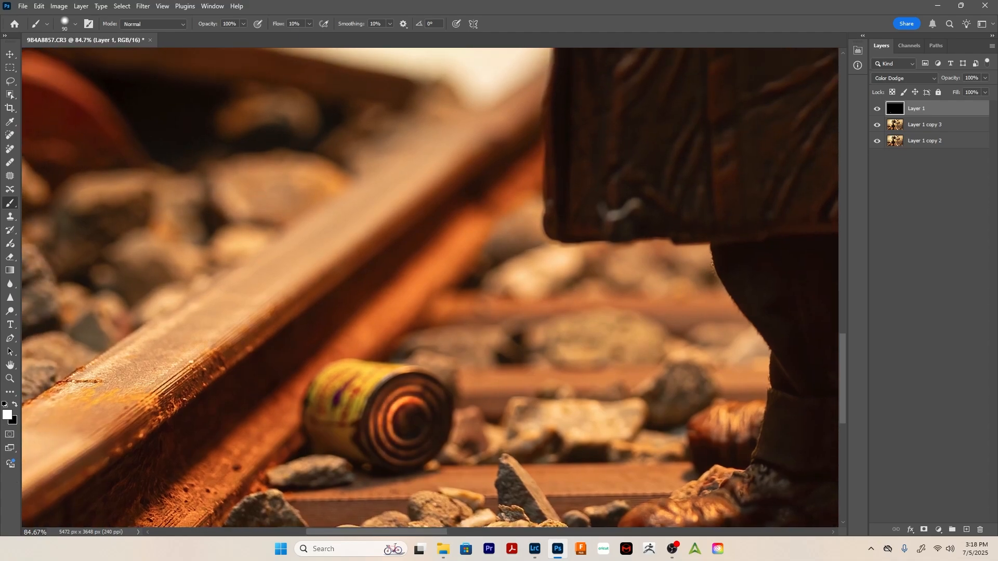
pyautogui.moveTo(381, 372); pyautogui.dragTo(350, 345)
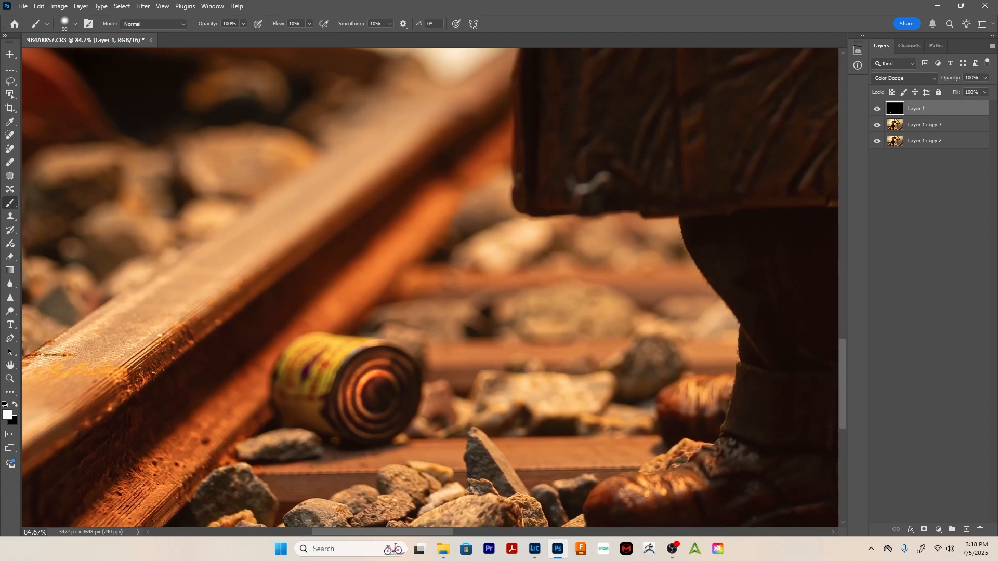
# Set the brush mode back to Normal and brighten the rivet on the suitcase's left clasp with a smaller brush
pyautogui.moveTo(499, 333); pyautogui.dragTo(343, 327)
pyautogui.moveTo(395, 156); pyautogui.dragTo(419, 497)
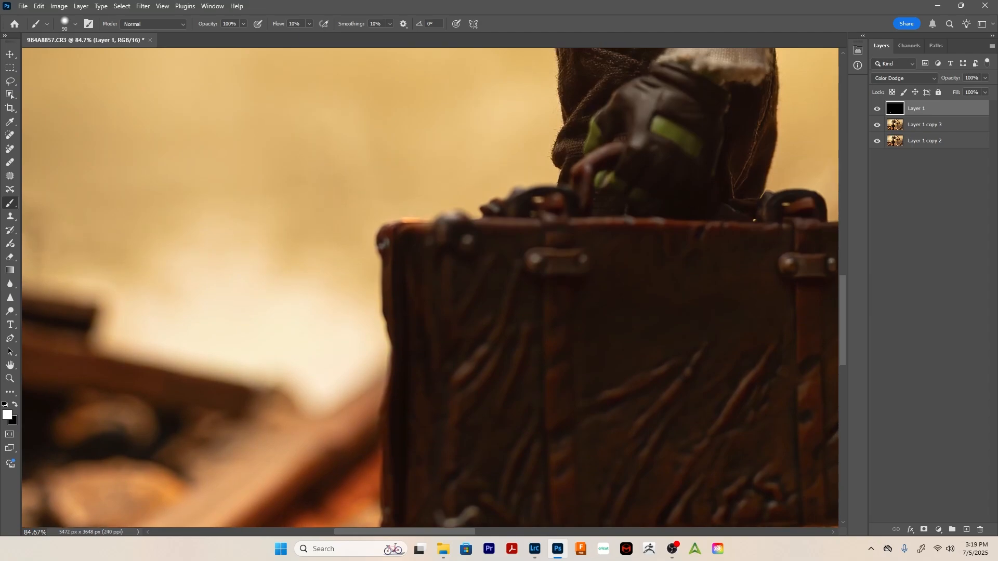
pyautogui.hotkey('shift', '+')
pyautogui.hotkey('ctrl', '+')
pyautogui.hotkey('ctrl', '+')
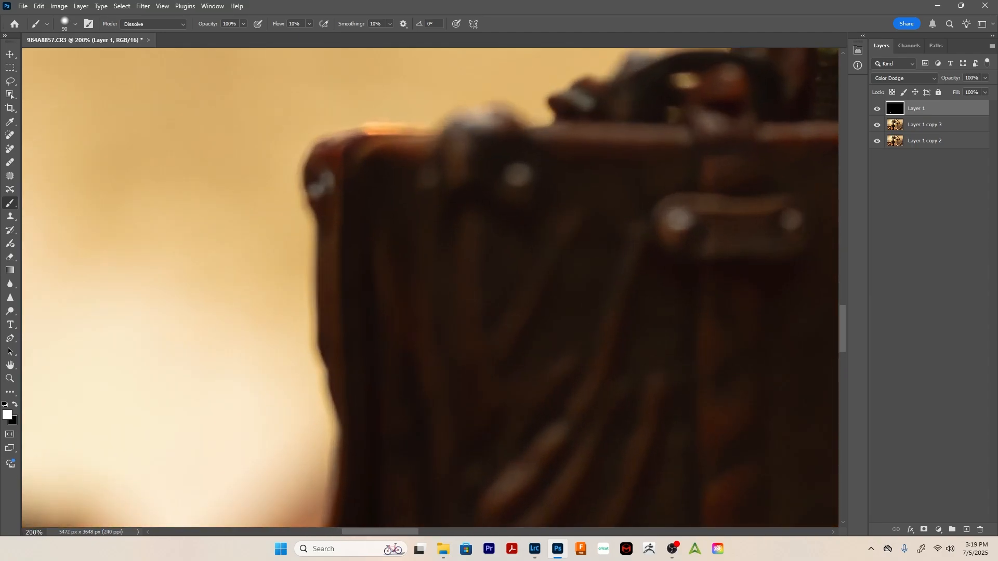
pyautogui.moveTo(493, 270); pyautogui.dragTo(368, 305)
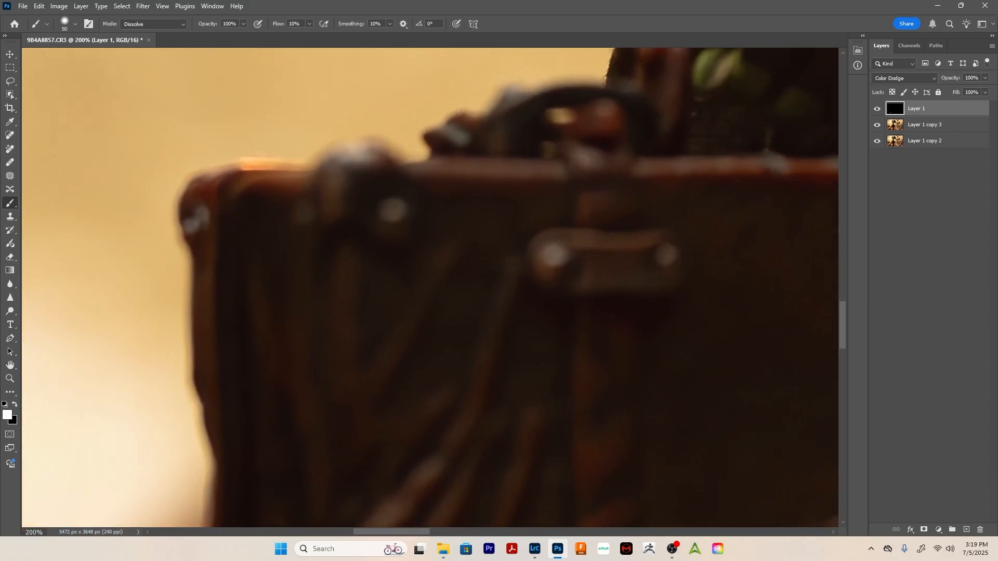
pyautogui.moveTo(558, 256); pyautogui.dragTo(555, 260)
pyautogui.hotkey('ctrl', 'z')
pyautogui.click(156, 25)
pyautogui.click(165, 32)
pyautogui.moveTo(554, 256); pyautogui.dragTo(553, 255)
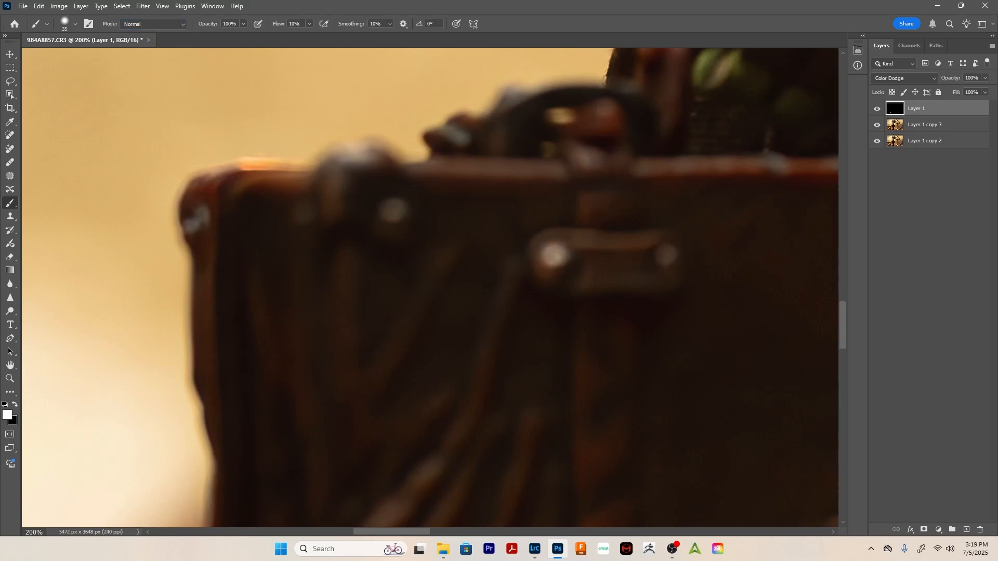
# Brighten the brass button on the figure's suspender strap with the white brush
pyautogui.moveTo(543, 333)
pyautogui.mouseDown()
pyautogui.moveTo(489, 217)
pyautogui.moveTo(462, 77)
pyautogui.mouseUp()
pyautogui.moveTo(447, 291); pyautogui.dragTo(380, 379)
pyautogui.moveTo(431, 172); pyautogui.dragTo(445, 452)
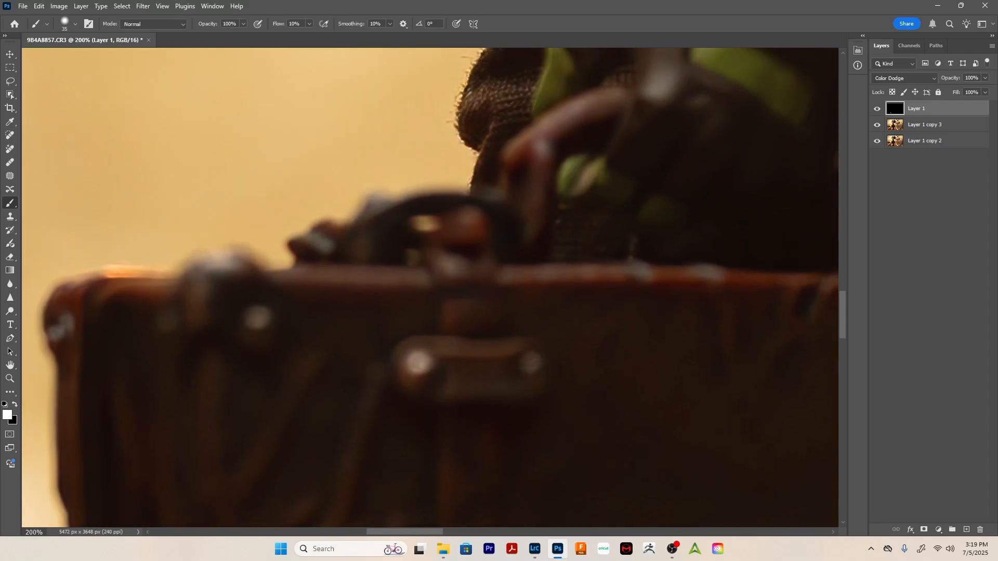
pyautogui.moveTo(468, 208); pyautogui.dragTo(356, 414)
pyautogui.moveTo(410, 65); pyautogui.dragTo(439, 525)
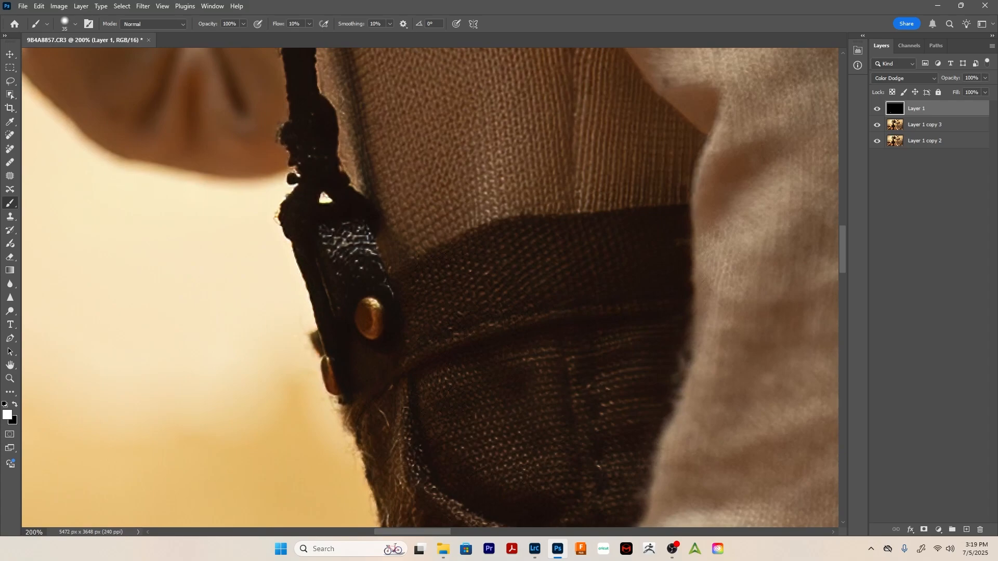
pyautogui.moveTo(371, 306)
pyautogui.mouseDown()
pyautogui.moveTo(371, 446)
pyautogui.moveTo(188, 270)
pyautogui.mouseUp()
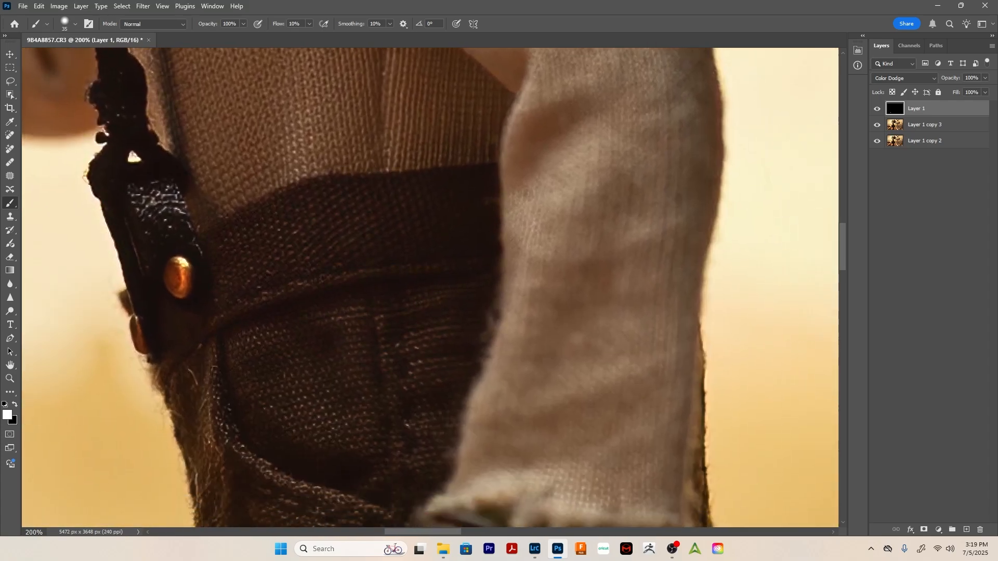
# Brighten the two rivets on the suitcase's right clasp with single dabs of the white brush
pyautogui.moveTo(467, 426); pyautogui.dragTo(355, 136)
pyautogui.moveTo(385, 448); pyautogui.dragTo(385, 88)
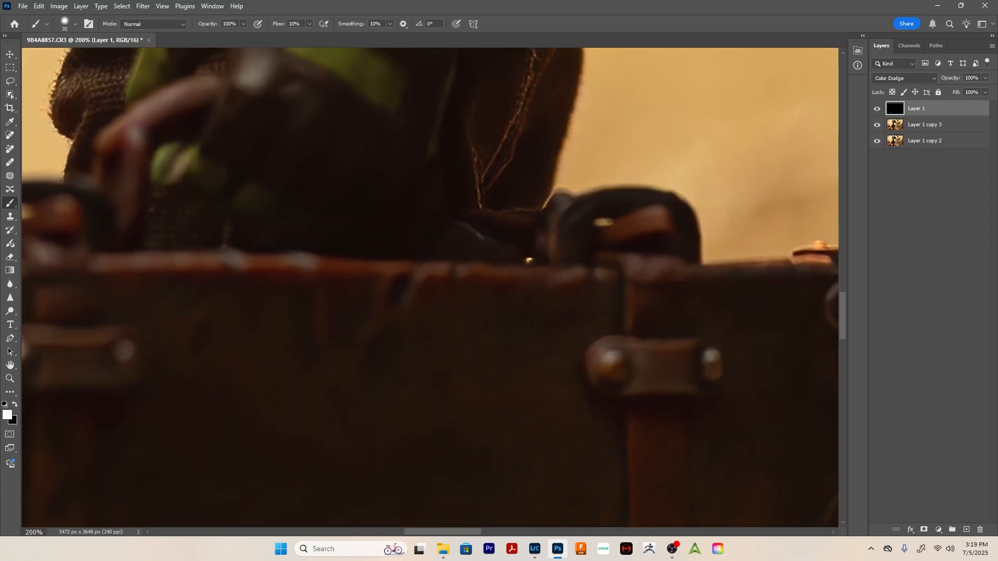
pyautogui.click(611, 362)
pyautogui.click(612, 360)
pyautogui.click(712, 362)
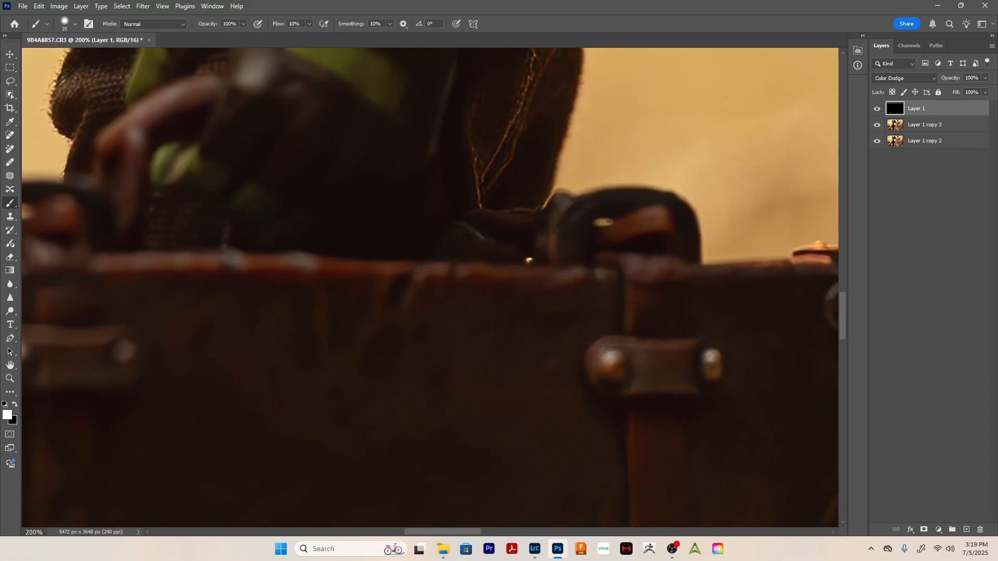
# Examine the boots, the railroad crossing signal and the suitcase for further highlights to brighten
pyautogui.moveTo(697, 447)
pyautogui.mouseDown()
pyautogui.moveTo(687, 266)
pyautogui.moveTo(707, 78)
pyautogui.mouseUp()
pyautogui.moveTo(519, 447); pyautogui.dragTo(543, 62)
pyautogui.moveTo(468, 499); pyautogui.dragTo(613, 52)
pyautogui.moveTo(572, 130)
pyautogui.mouseDown()
pyautogui.moveTo(571, 114)
pyautogui.moveTo(643, 102)
pyautogui.mouseUp()
pyautogui.press('z')
pyautogui.keyDown('alt'); pyautogui.click(516, 330); pyautogui.keyUp('alt')
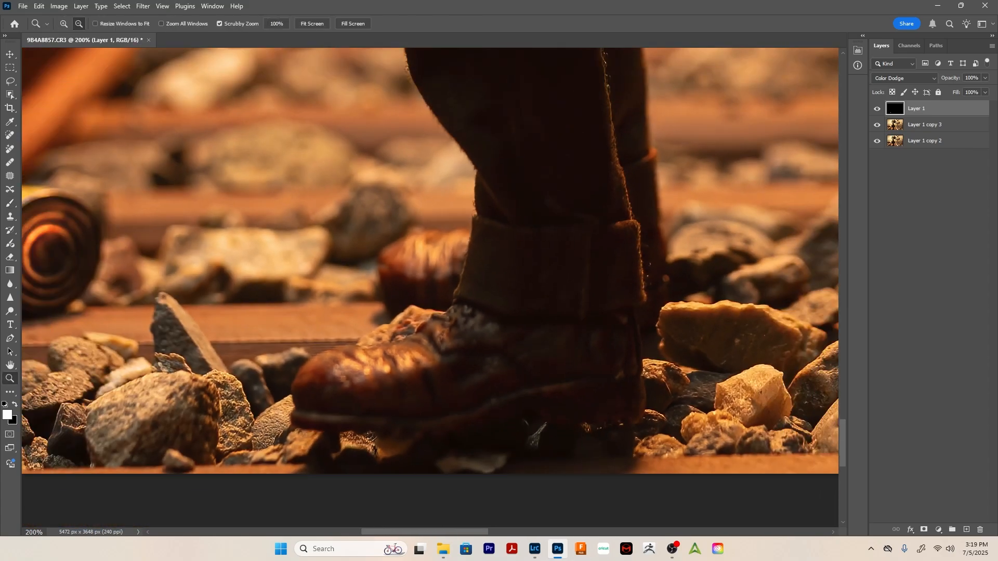
pyautogui.keyDown('alt'); pyautogui.click(516, 330); pyautogui.keyUp('alt')
pyautogui.keyDown('alt'); pyautogui.click(516, 330); pyautogui.keyUp('alt')
pyautogui.keyDown('alt'); pyautogui.click(516, 330); pyautogui.keyUp('alt')
pyautogui.moveTo(517, 330); pyautogui.dragTo(500, 485)
pyautogui.moveTo(502, 312); pyautogui.dragTo(463, 447)
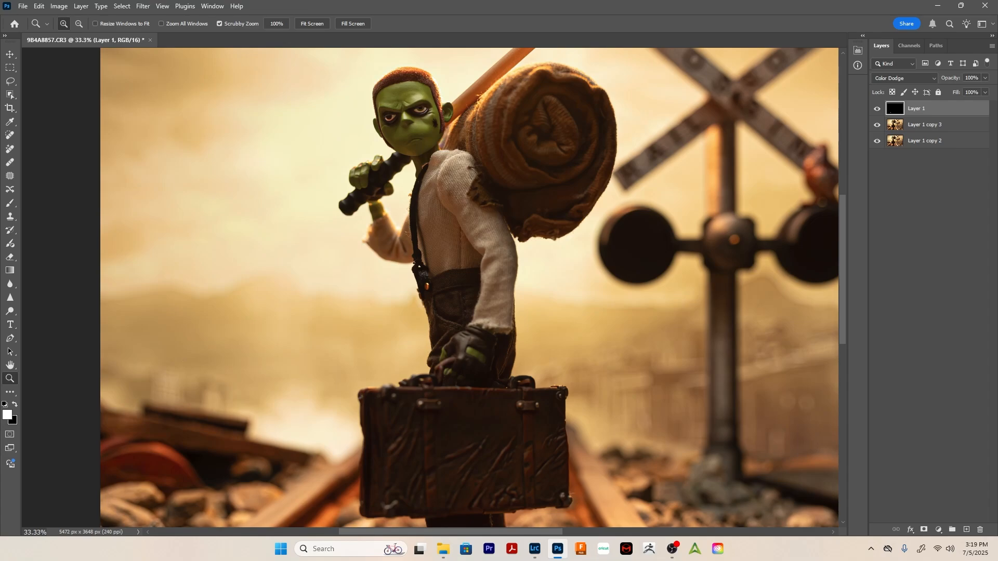
pyautogui.moveTo(713, 192); pyautogui.dragTo(502, 396)
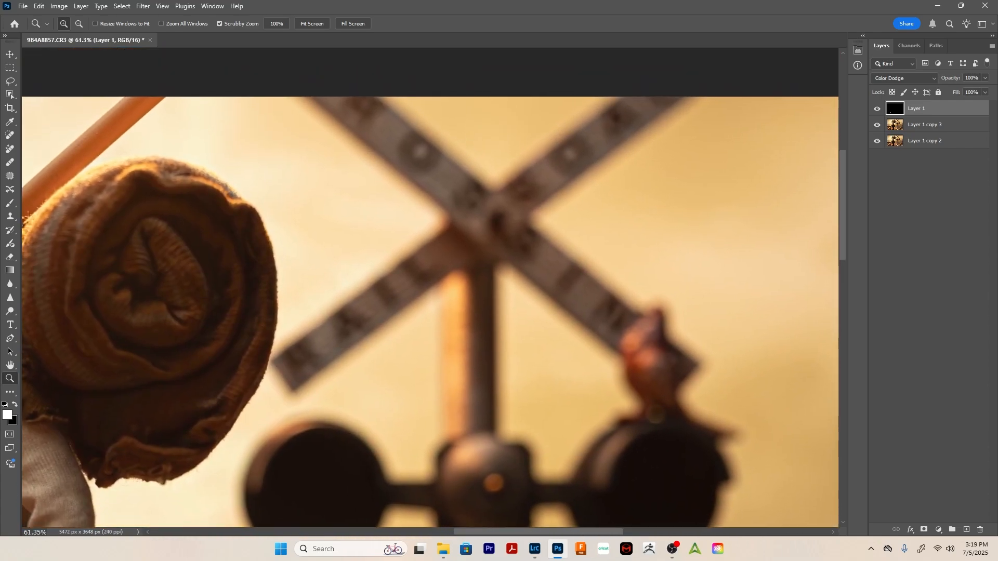
pyautogui.moveTo(502, 500); pyautogui.dragTo(561, 29)
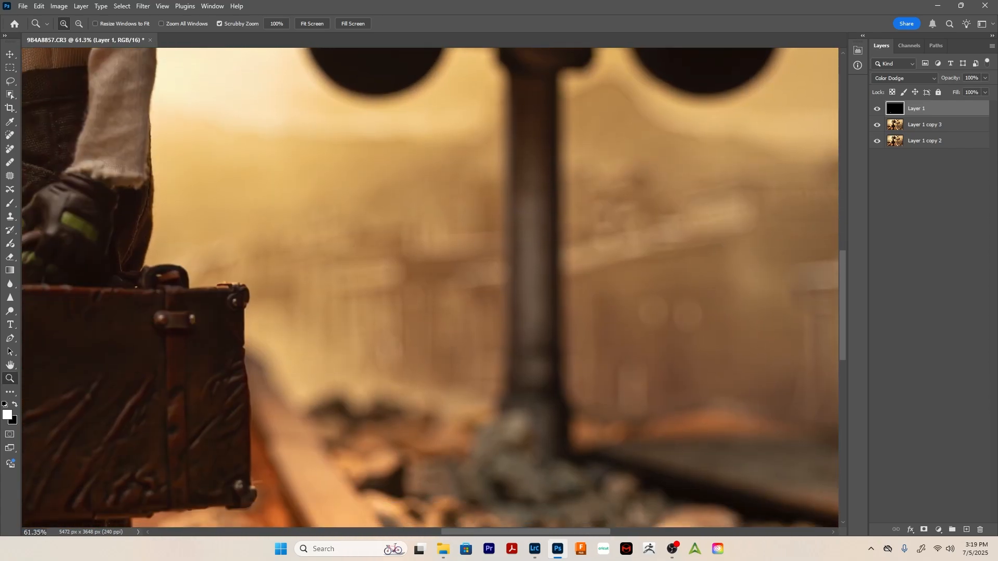
pyautogui.moveTo(406, 292); pyautogui.dragTo(673, 236)
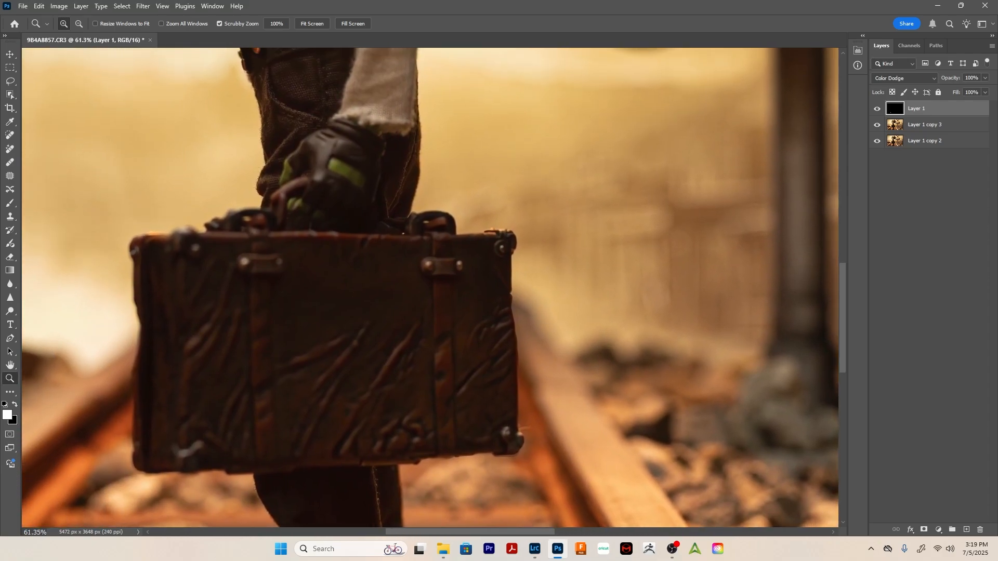
pyautogui.keyDown('alt'); pyautogui.click(426, 284); pyautogui.keyUp('alt')
pyautogui.keyDown('alt'); pyautogui.click(426, 283); pyautogui.keyUp('alt')
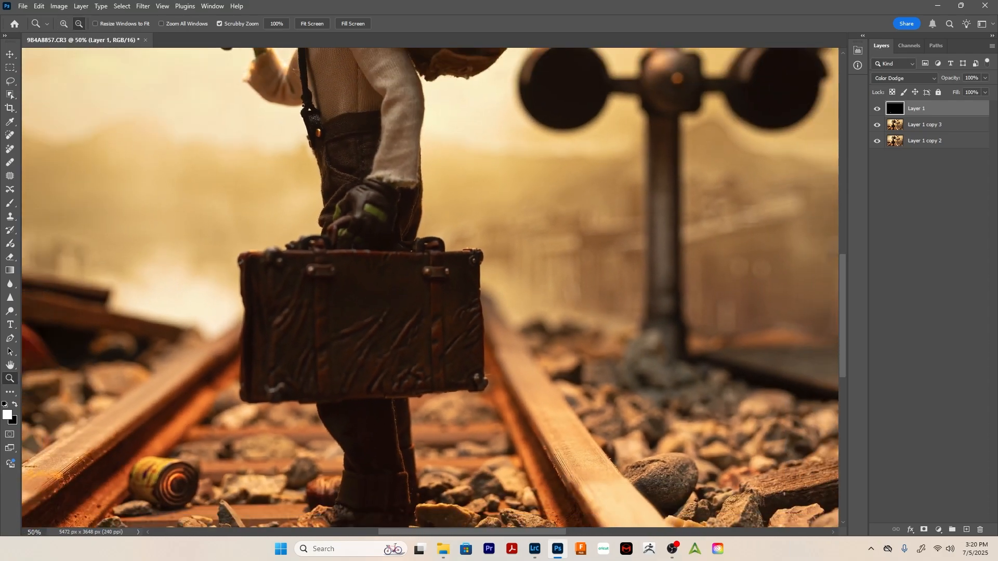
pyautogui.moveTo(425, 284); pyautogui.dragTo(433, 444)
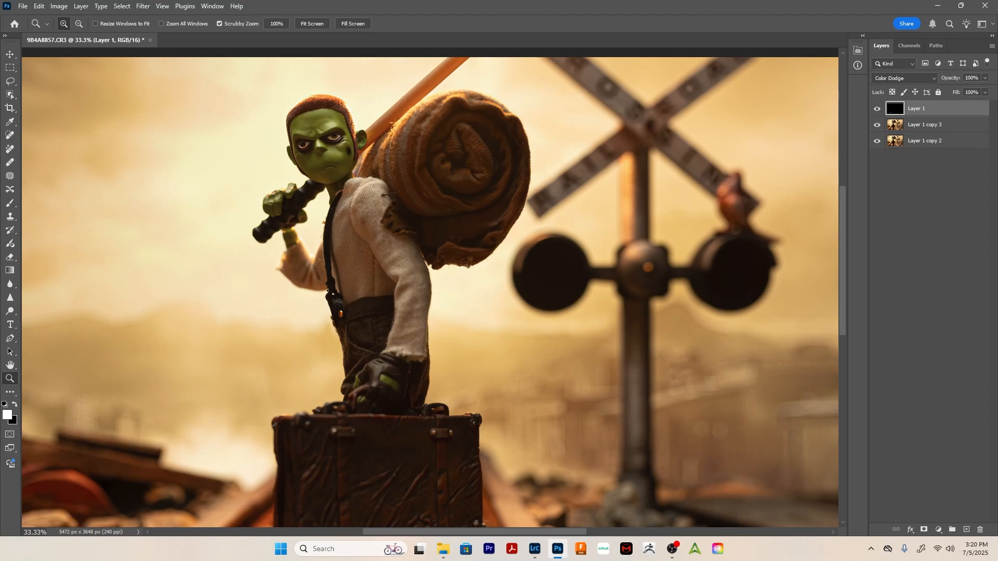
# Merge all visible layers into one and duplicate the merged layer
pyautogui.hotkey('ctrl', 'shift', 'e')
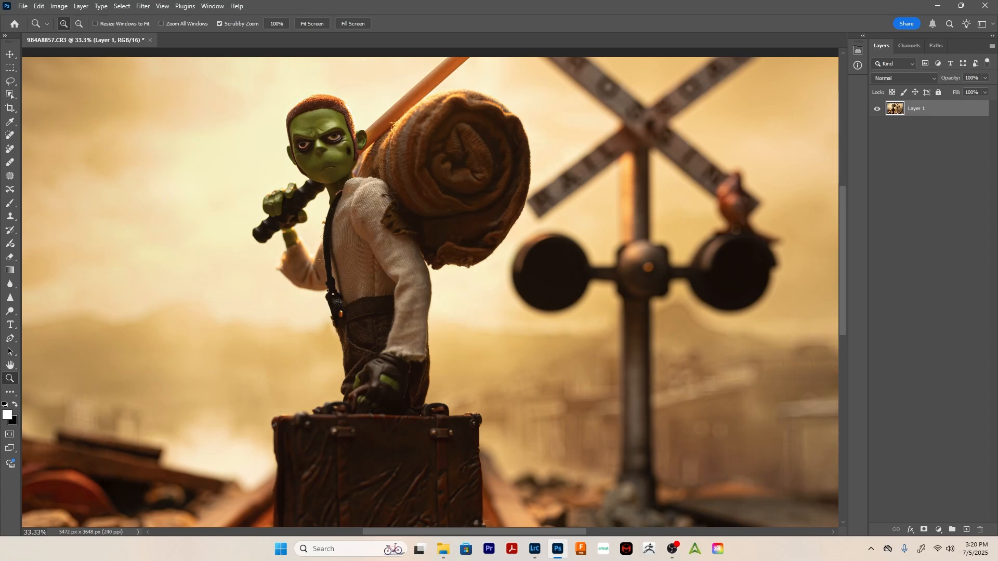
pyautogui.hotkey('ctrl', '-')
pyautogui.hotkey('ctrl', '-')
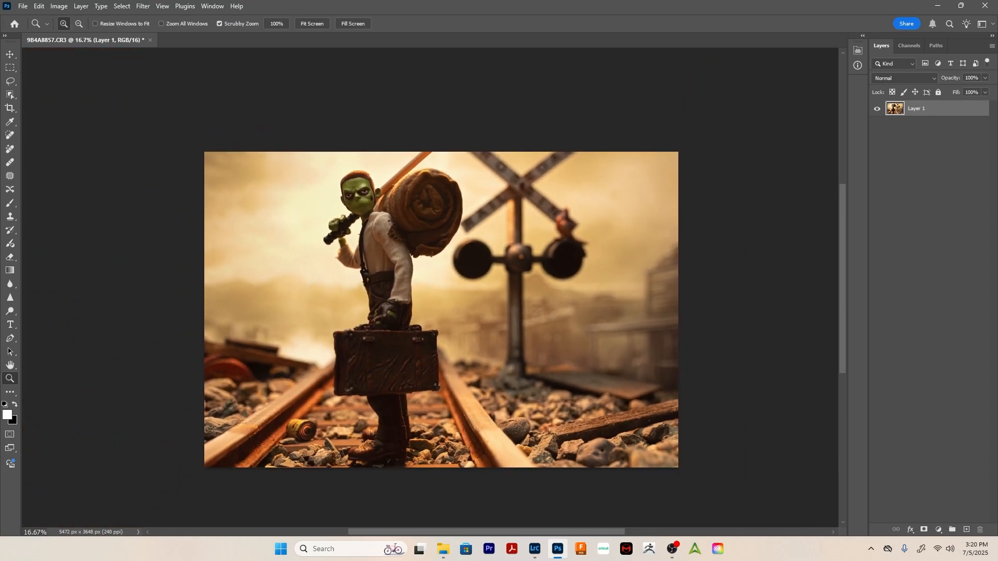
pyautogui.moveTo(441, 310); pyautogui.dragTo(414, 309)
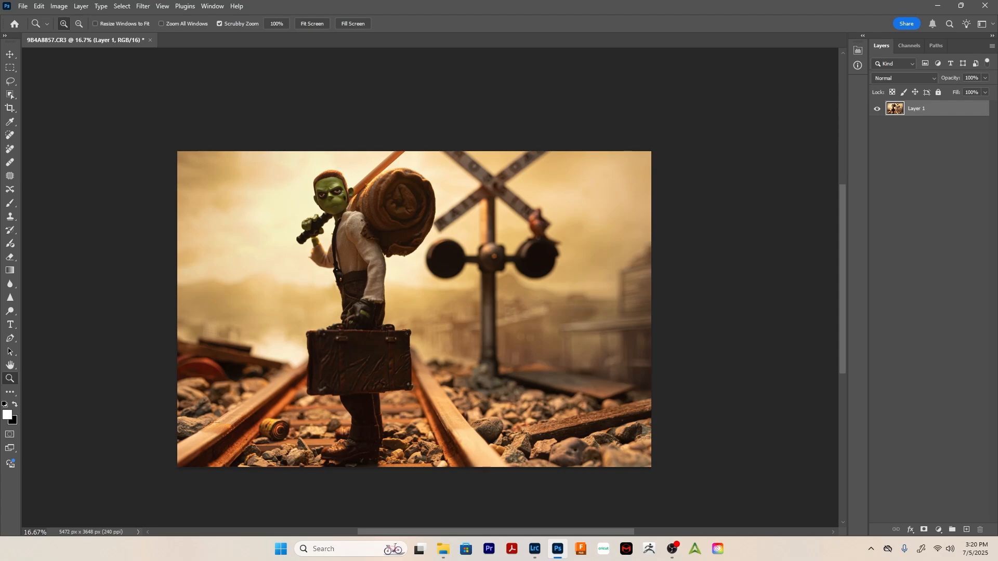
pyautogui.hotkey('ctrl', 'j')
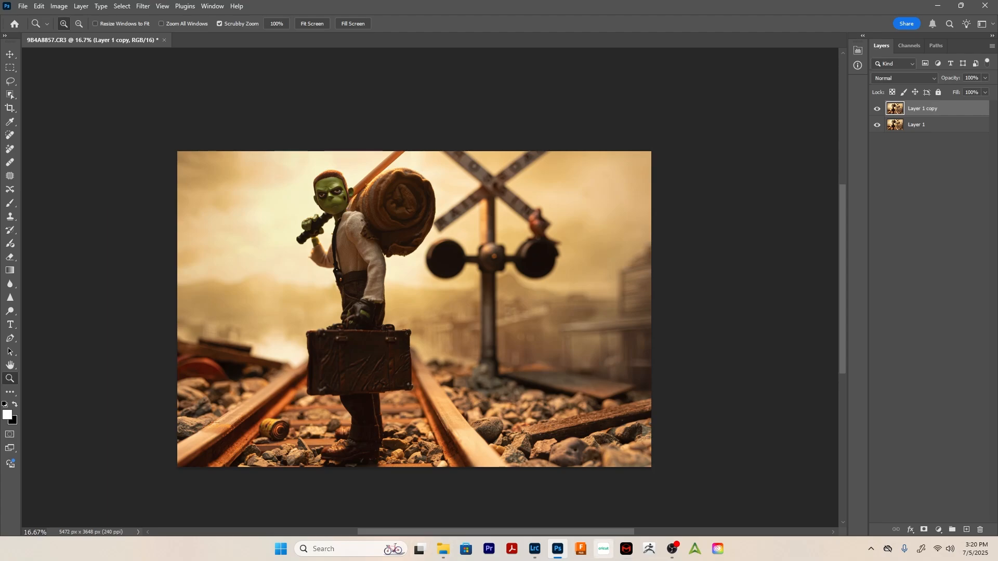
pyautogui.click(672, 549)
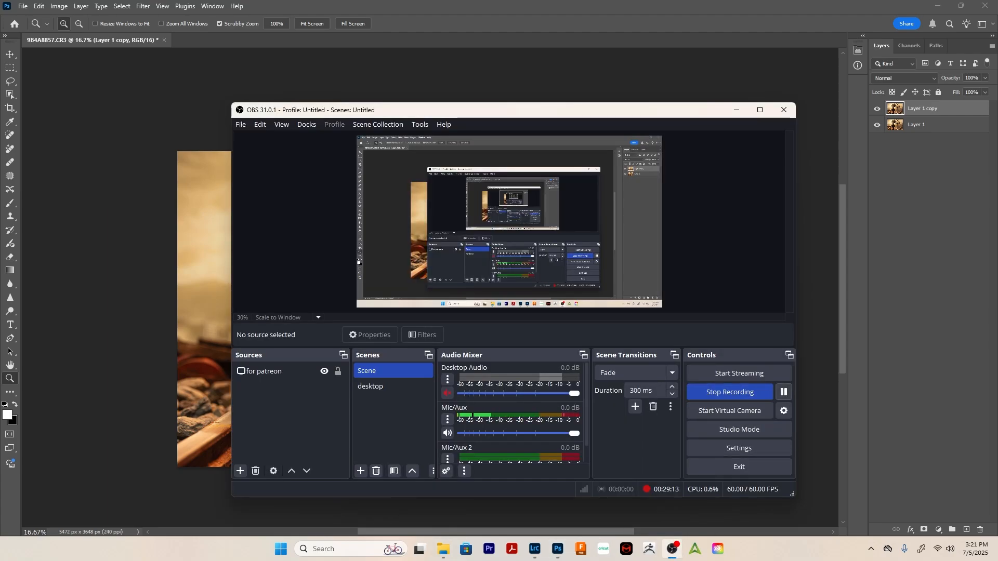
pyautogui.click(736, 110)
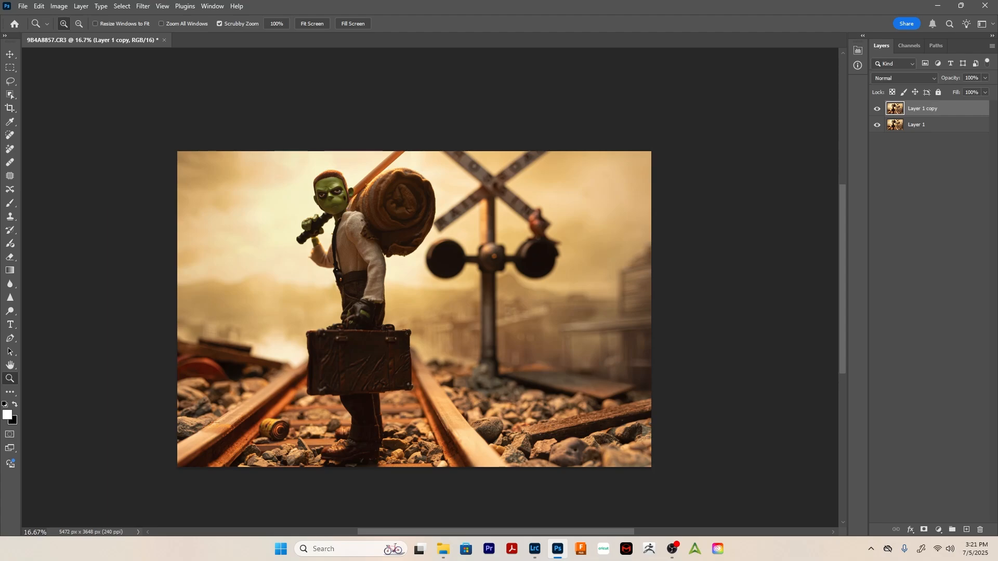
# Apply Smart Sharpen to the duplicate layer with 200% amount, 1.0 px radius, 10% noise reduction and Lens Blur, previewing the face and shirt
pyautogui.click(143, 6)
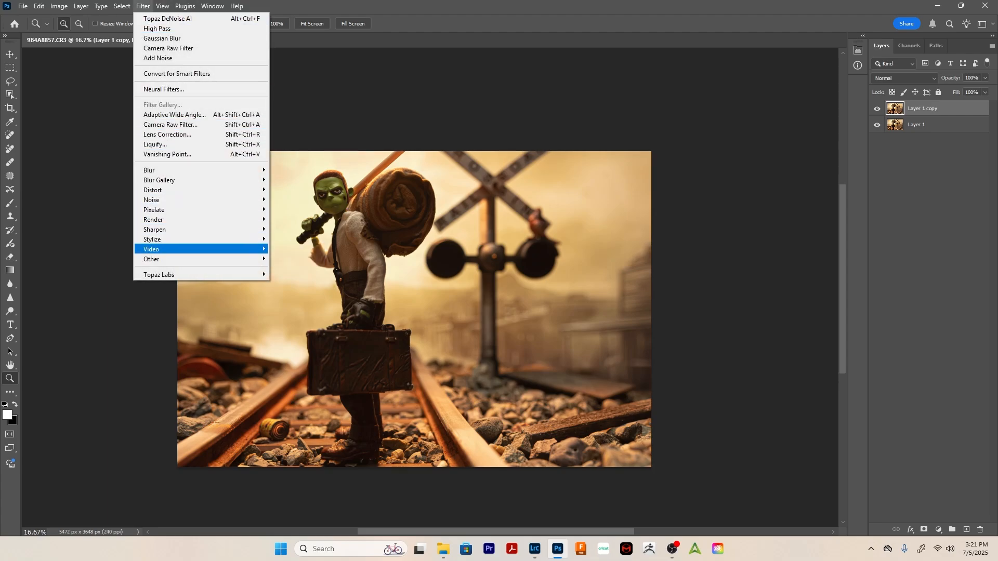
pyautogui.moveTo(156, 229)
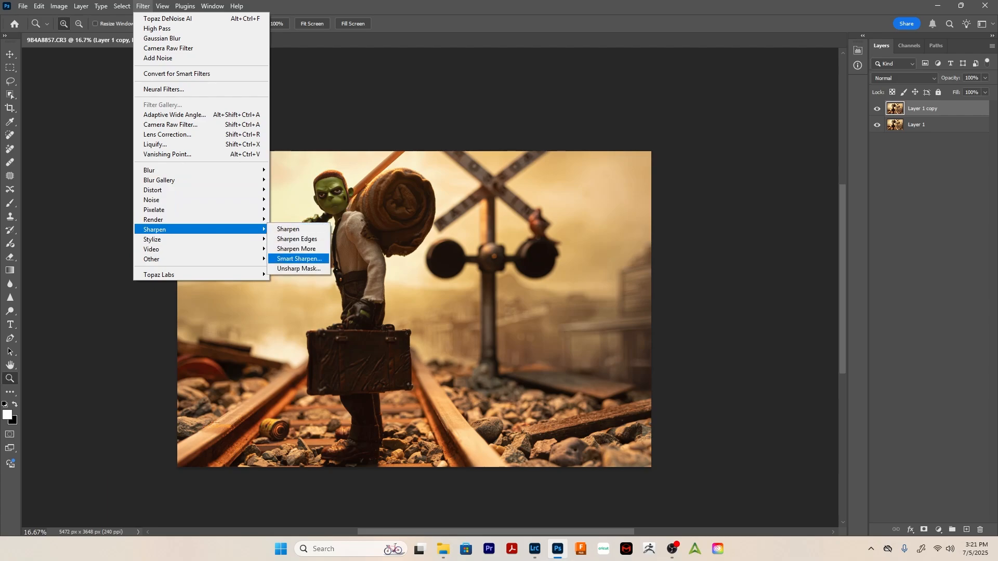
pyautogui.click(299, 259)
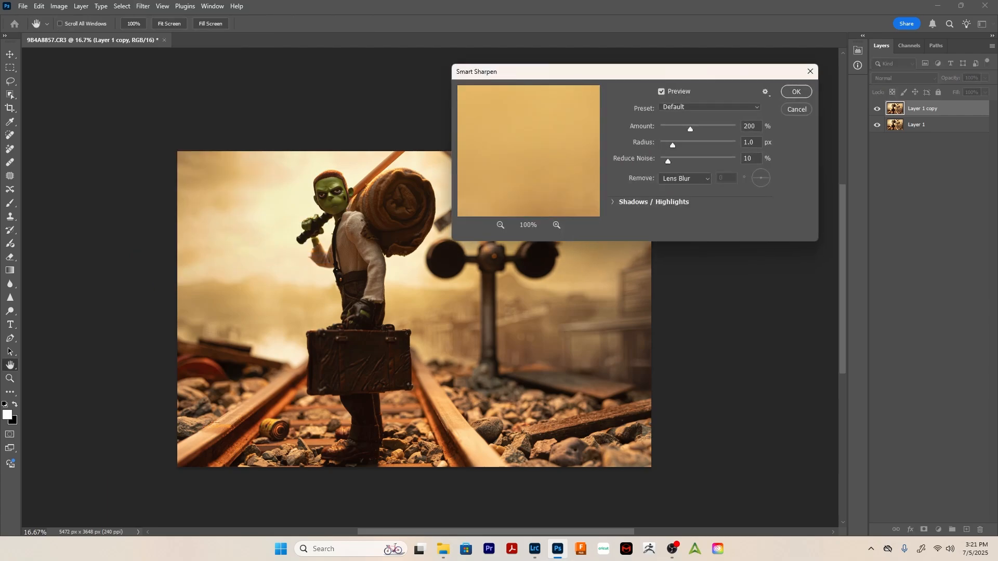
pyautogui.click(334, 190)
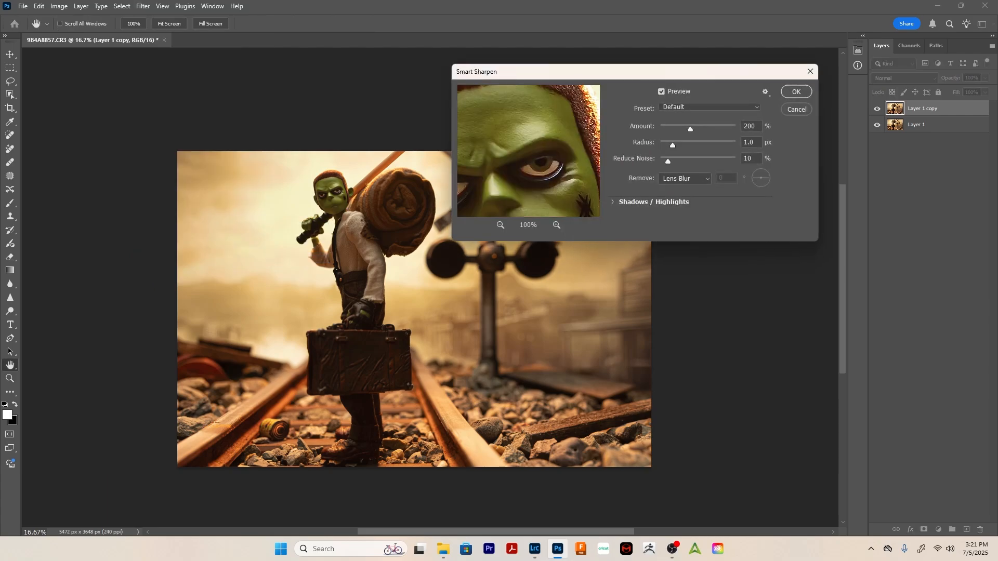
pyautogui.moveTo(538, 135); pyautogui.dragTo(506, 198)
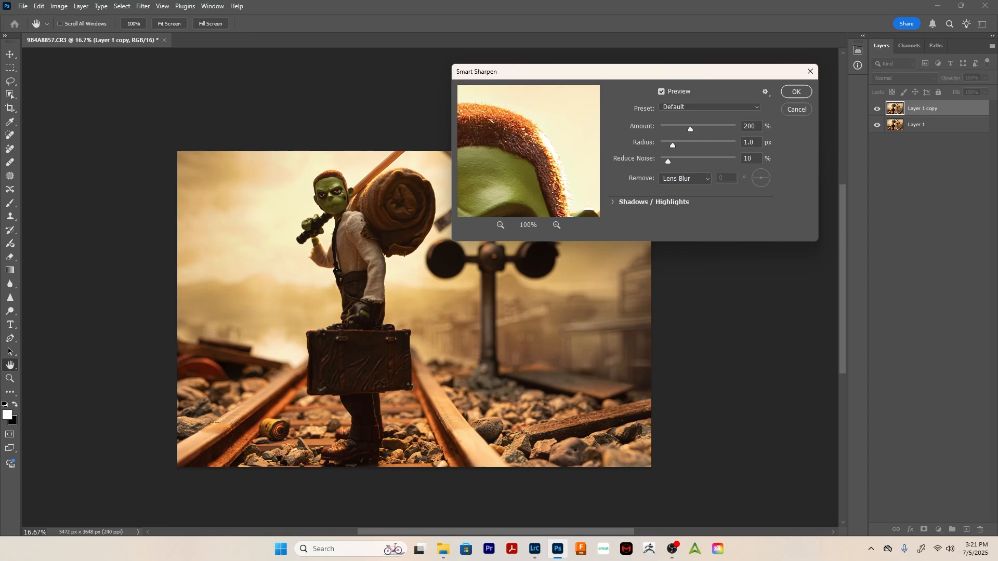
pyautogui.moveTo(507, 199); pyautogui.dragTo(542, 103)
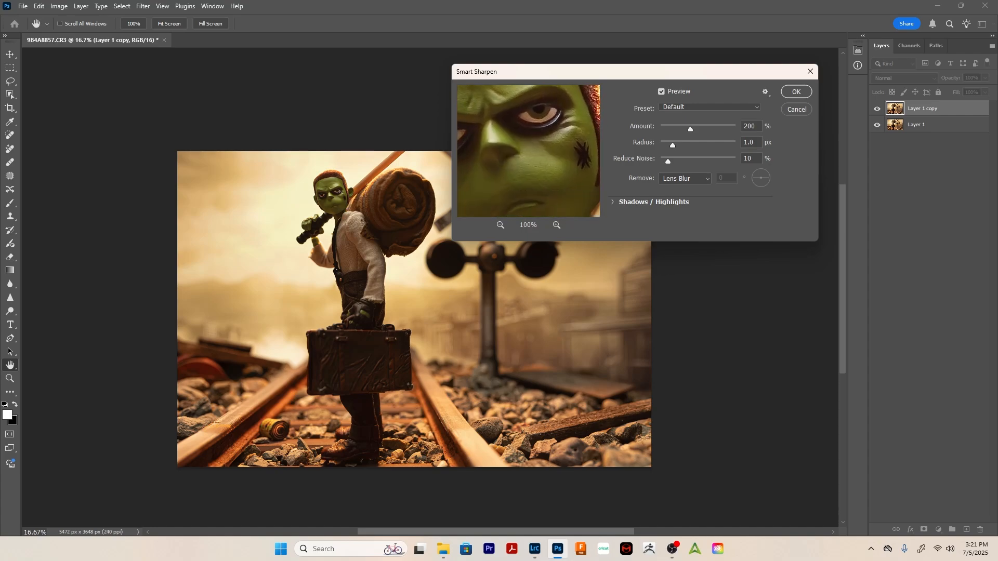
pyautogui.moveTo(539, 162); pyautogui.dragTo(500, 133)
pyautogui.moveTo(551, 156); pyautogui.dragTo(544, 128)
pyautogui.moveTo(514, 161); pyautogui.dragTo(530, 125)
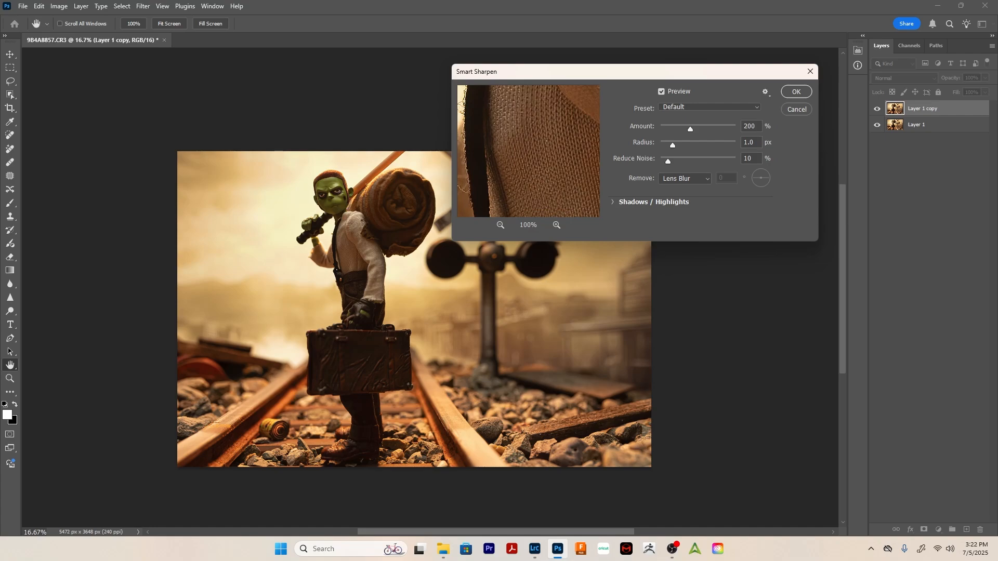
pyautogui.press('Return')
# Add a white layer mask to the sharpened layer and ready the Brush with 80% flow
pyautogui.press('z')
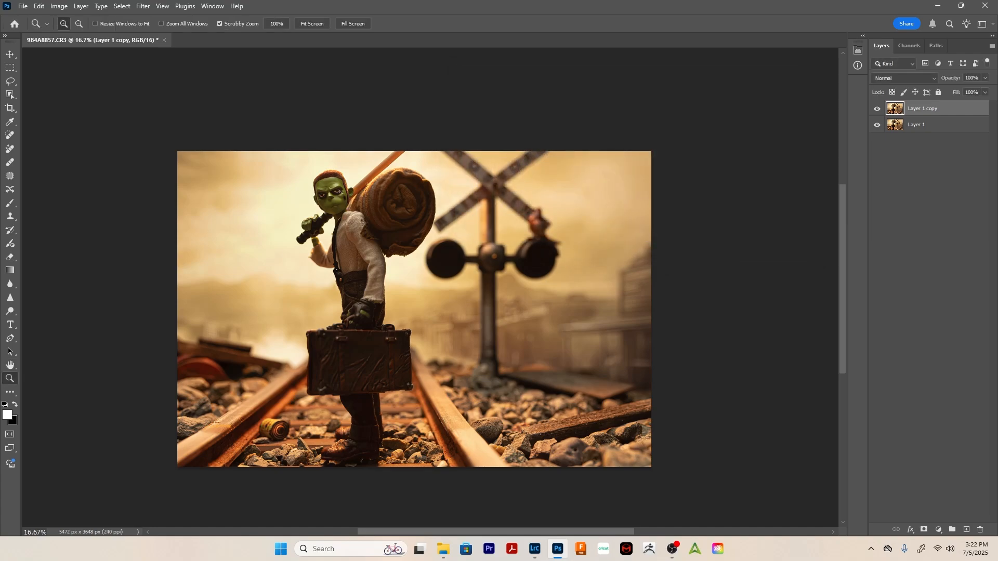
pyautogui.moveTo(335, 194); pyautogui.dragTo(535, 313)
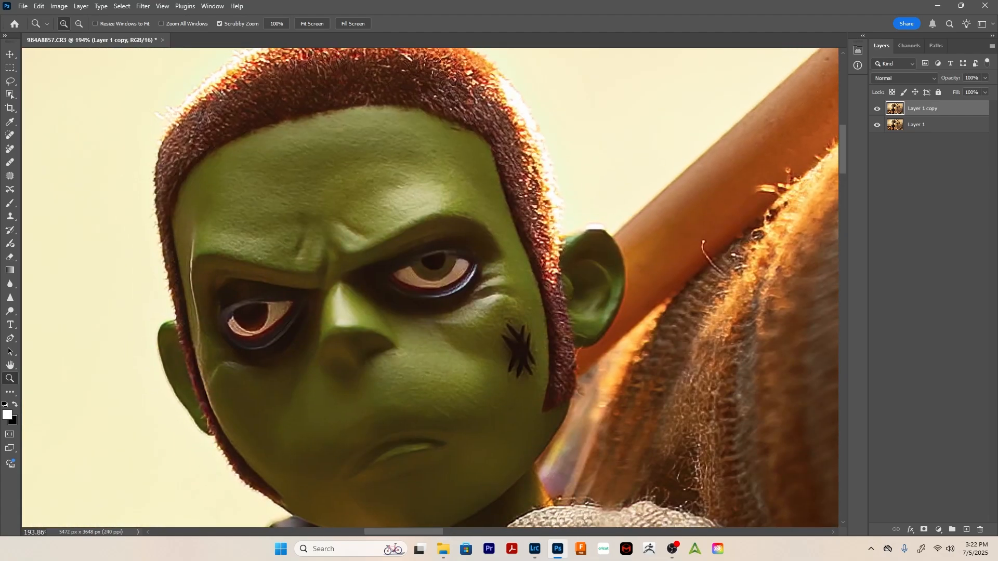
pyautogui.scroll(2, 430, 287)
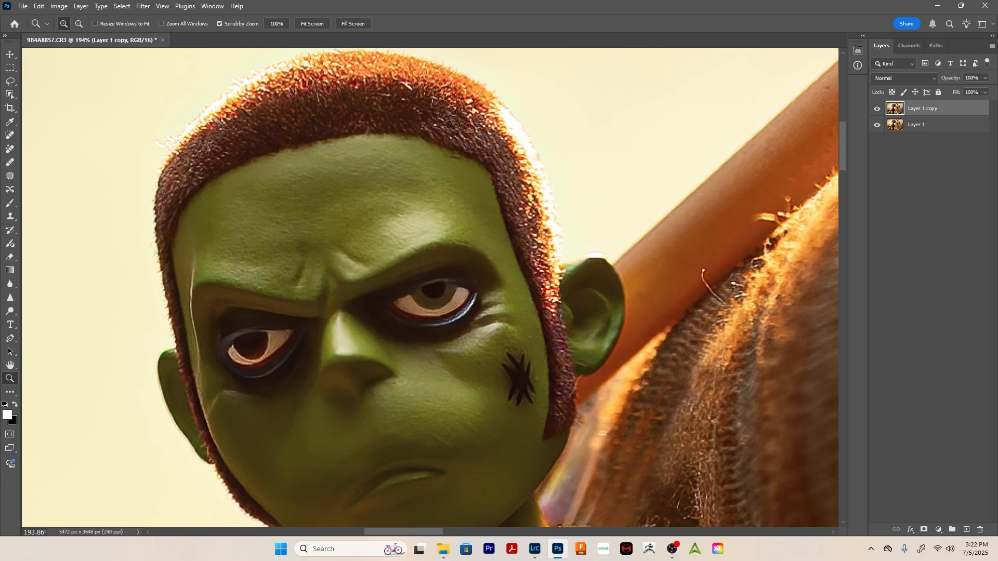
pyautogui.keyDown('alt'); pyautogui.click(925, 530); pyautogui.keyUp('alt')
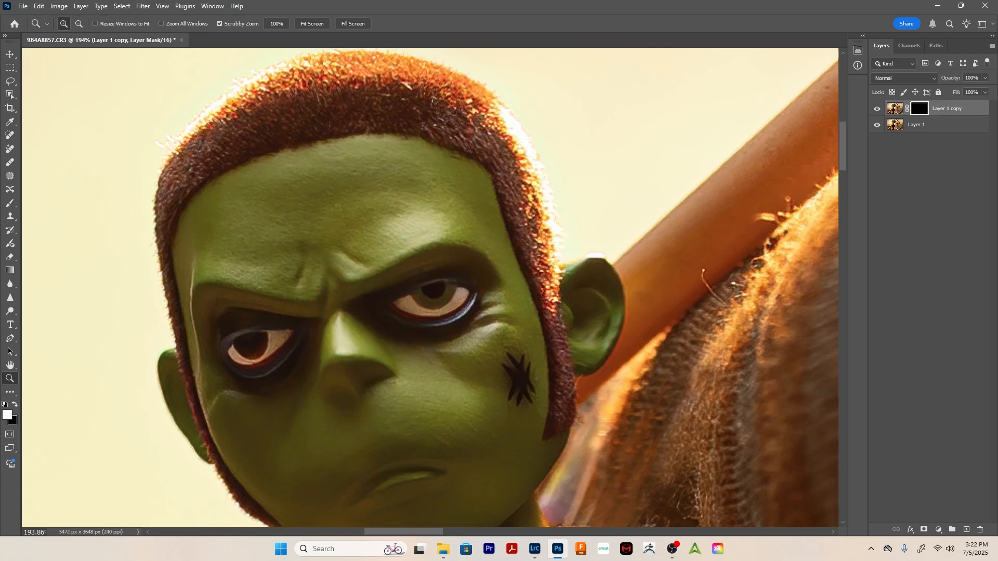
pyautogui.keyDown('alt'); pyautogui.click(924, 530); pyautogui.keyUp('alt')
pyautogui.hotkey('ctrl', 'z')
pyautogui.hotkey('ctrl', 'i')
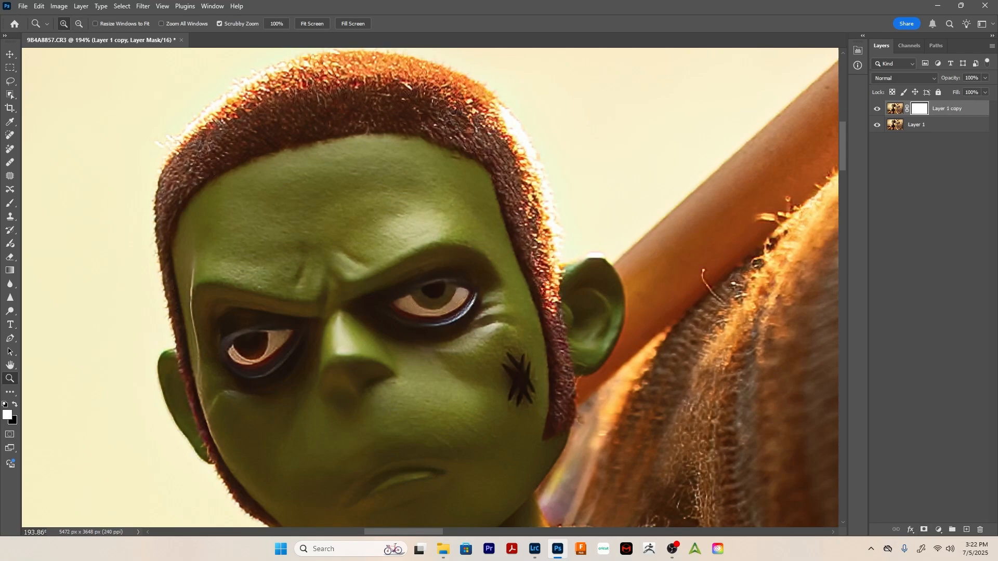
pyautogui.press('b')
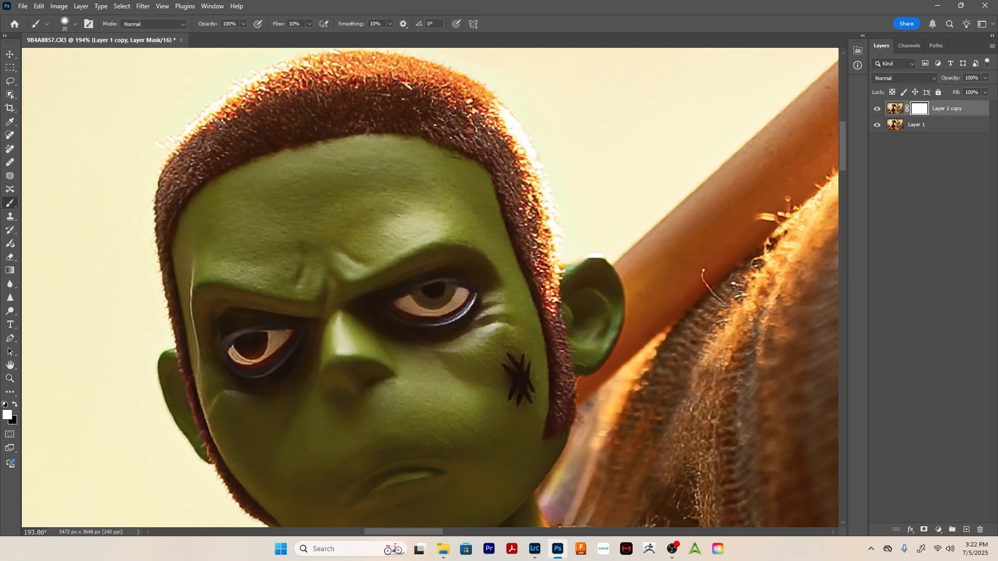
pyautogui.press('x')
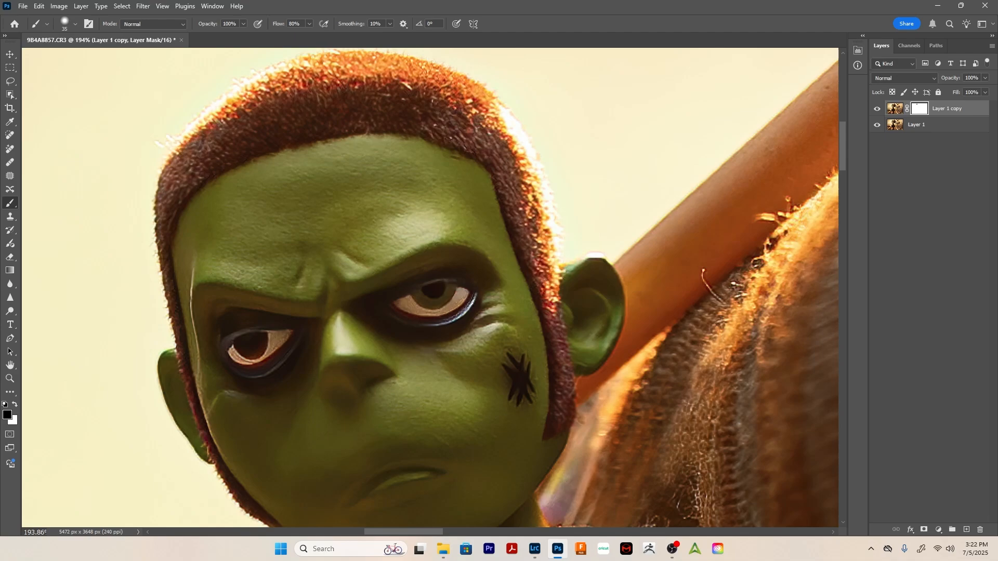
pyautogui.press('x')
pyautogui.moveTo(447, 312); pyautogui.dragTo(472, 227)
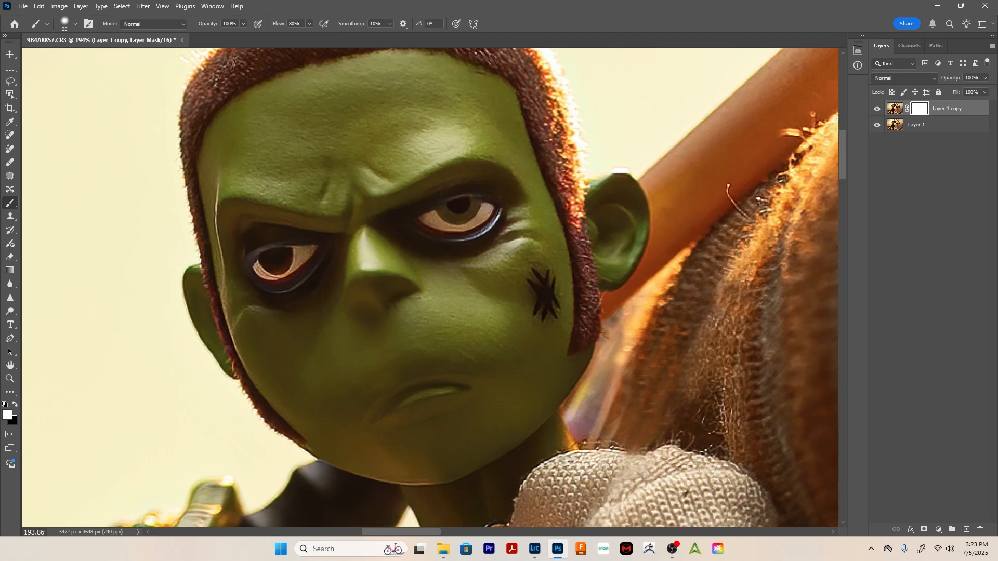
# Merge the masked sharpened layer and the layer below into a single layer
pyautogui.moveTo(512, 346); pyautogui.dragTo(357, 227)
pyautogui.press('z')
pyautogui.keyDown('alt'); pyautogui.click(382, 358); pyautogui.keyUp('alt')
pyautogui.keyDown('alt'); pyautogui.click(383, 357); pyautogui.keyUp('alt')
pyautogui.keyDown('alt'); pyautogui.click(383, 358); pyautogui.keyUp('alt')
pyautogui.hotkey('ctrl', 'shift', 'e')
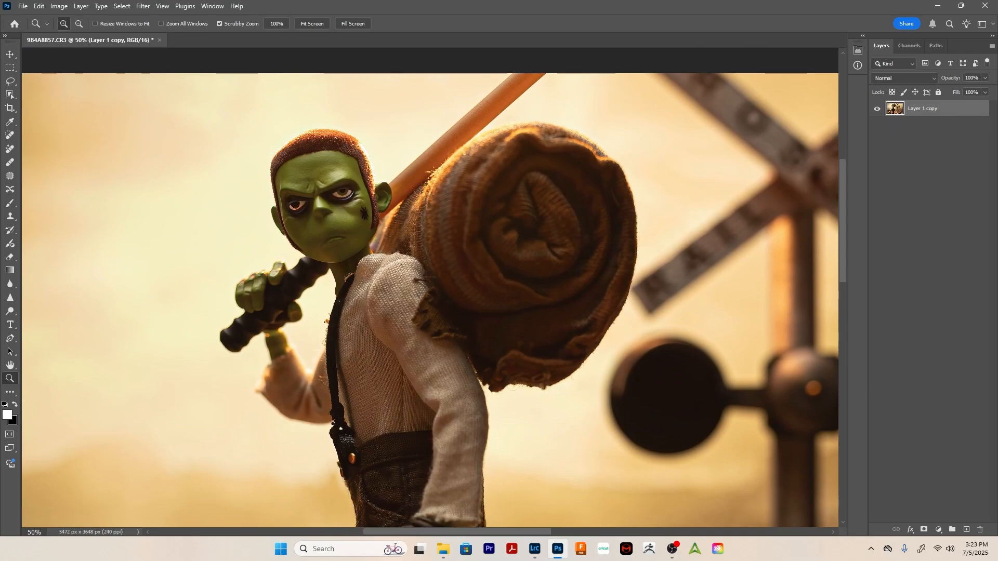
# Duplicate the merged layer and merge the copy back down
pyautogui.hotkey('ctrl', 'j')
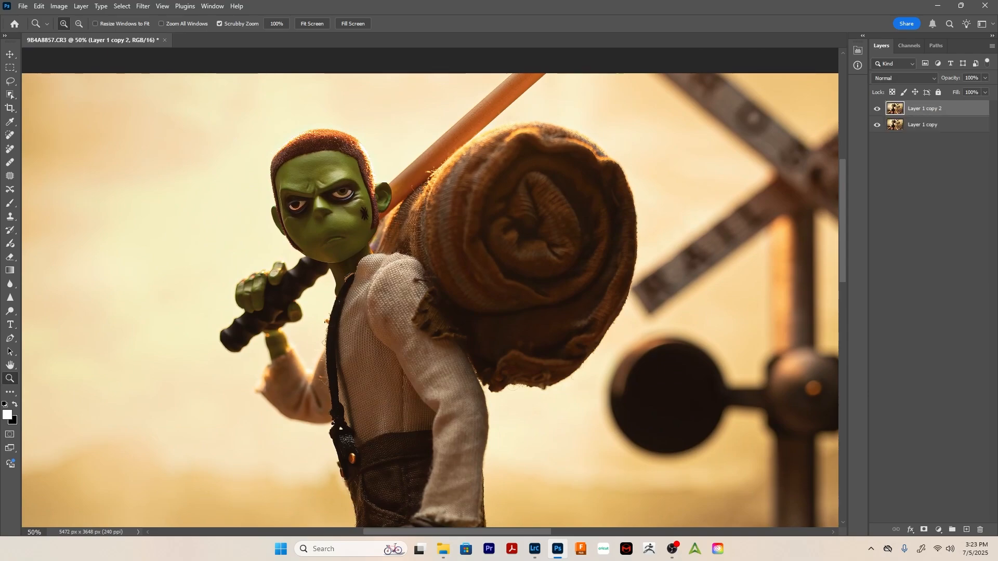
pyautogui.moveTo(375, 399); pyautogui.dragTo(363, 258)
pyautogui.keyDown('alt'); pyautogui.click(370, 302); pyautogui.keyUp('alt')
pyautogui.keyDown('alt'); pyautogui.click(370, 301); pyautogui.keyUp('alt')
pyautogui.keyDown('alt'); pyautogui.click(371, 301); pyautogui.keyUp('alt')
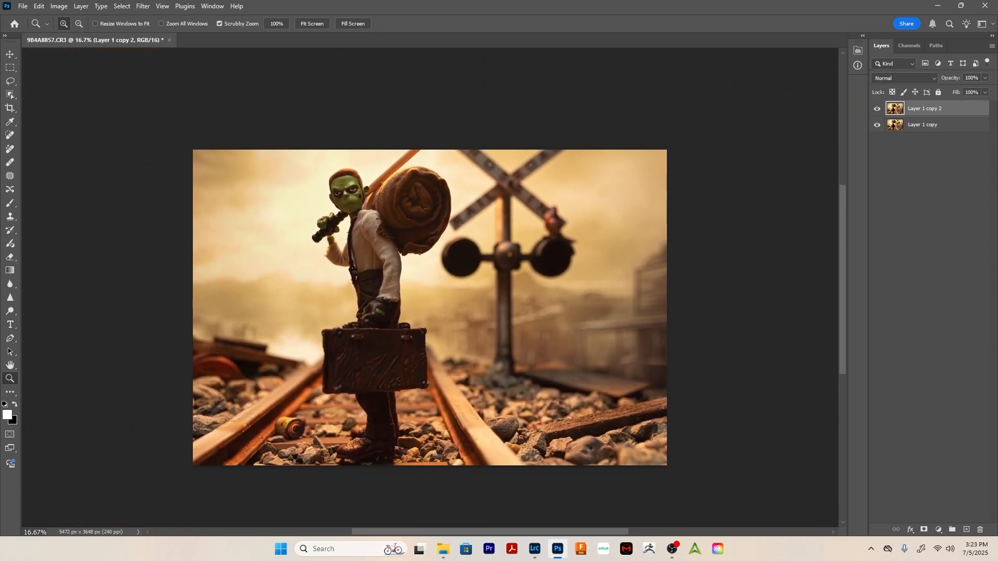
pyautogui.hotkey('ctrl', 'e')
# Apply a Camera Raw adjustment with vignette -34 and exposure +0.25, and flatten the image
pyautogui.click(143, 6)
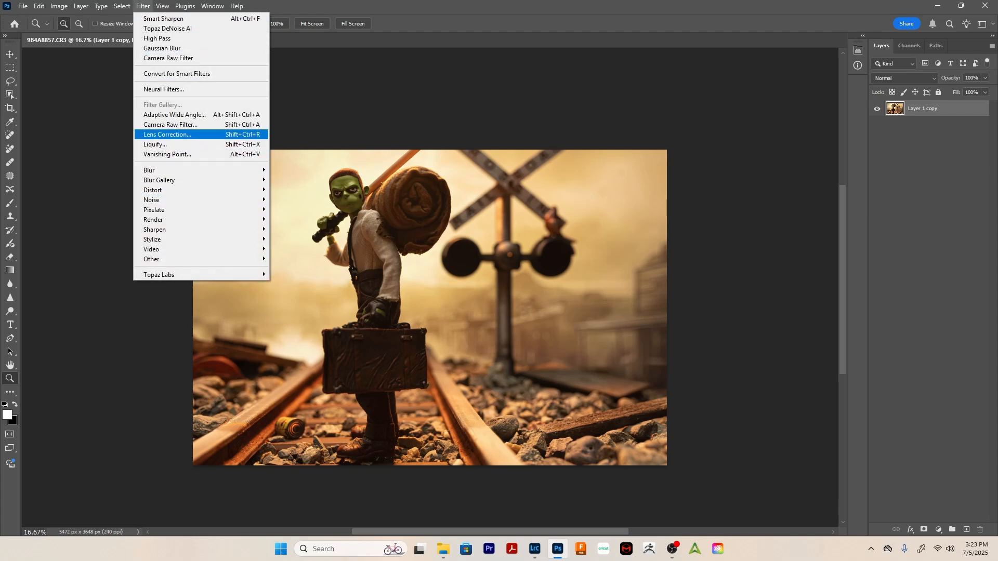
pyautogui.click(170, 124)
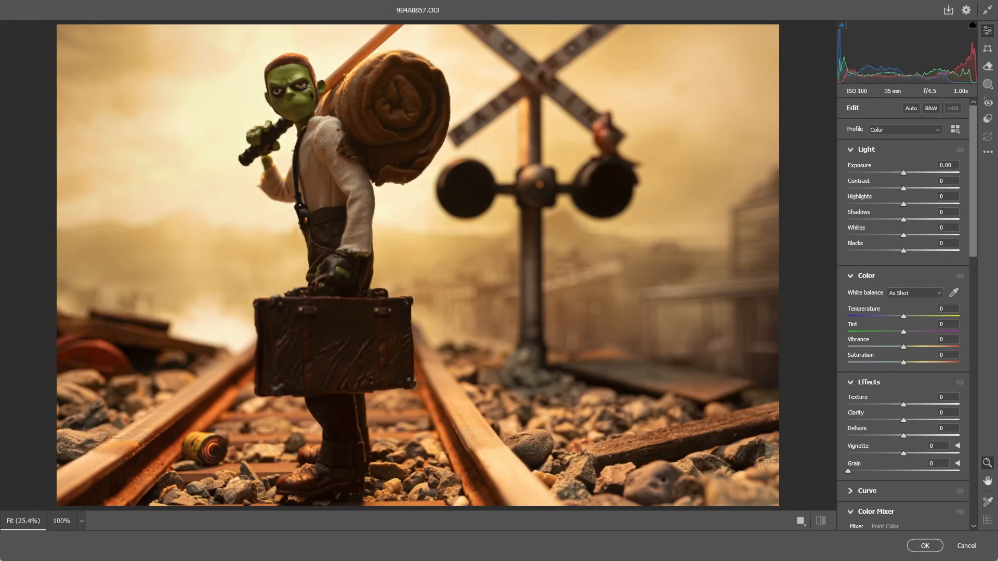
pyautogui.moveTo(904, 454); pyautogui.dragTo(885, 453)
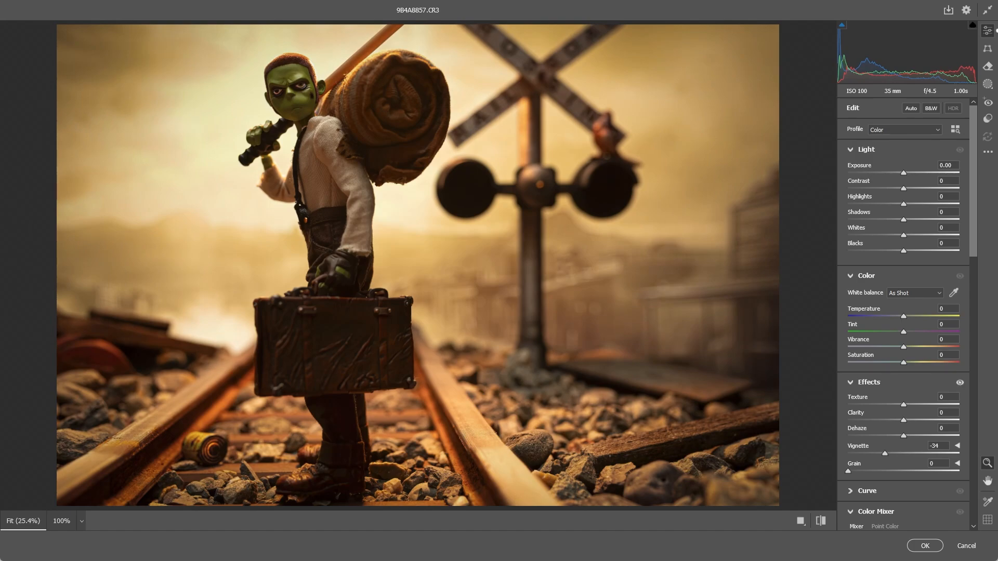
pyautogui.moveTo(904, 173); pyautogui.dragTo(906, 173)
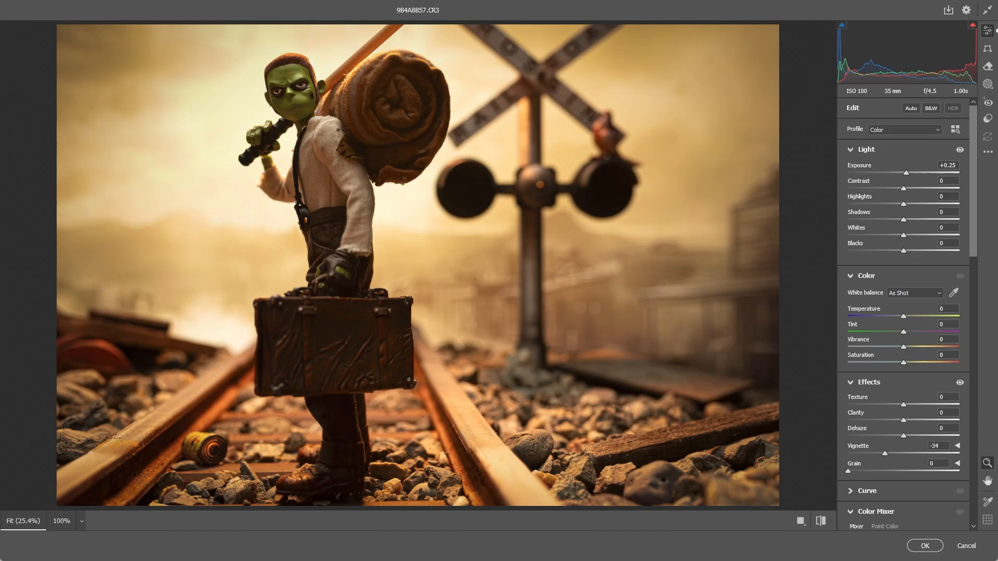
pyautogui.click(925, 546)
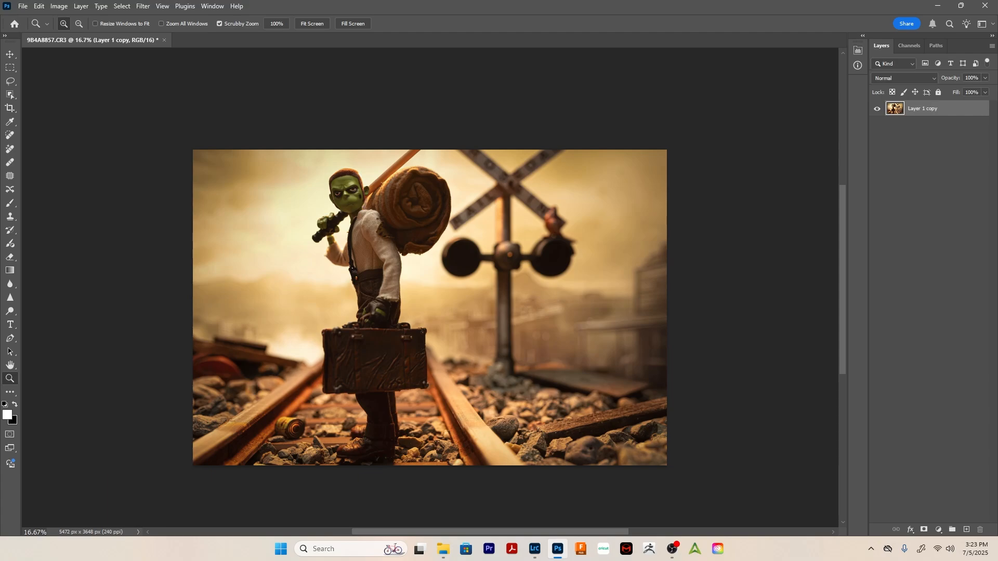
pyautogui.rightClick(920, 107)
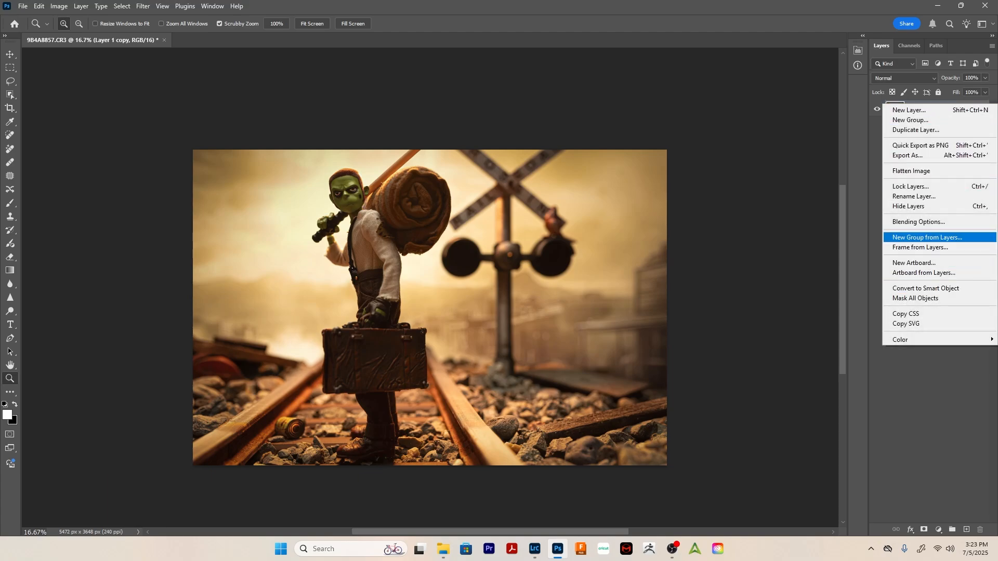
pyautogui.click(912, 170)
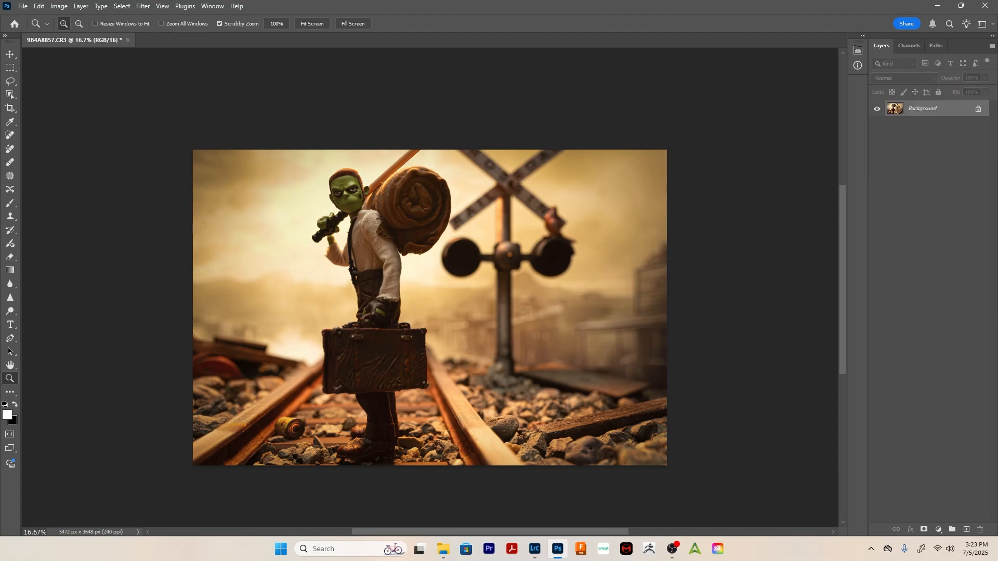